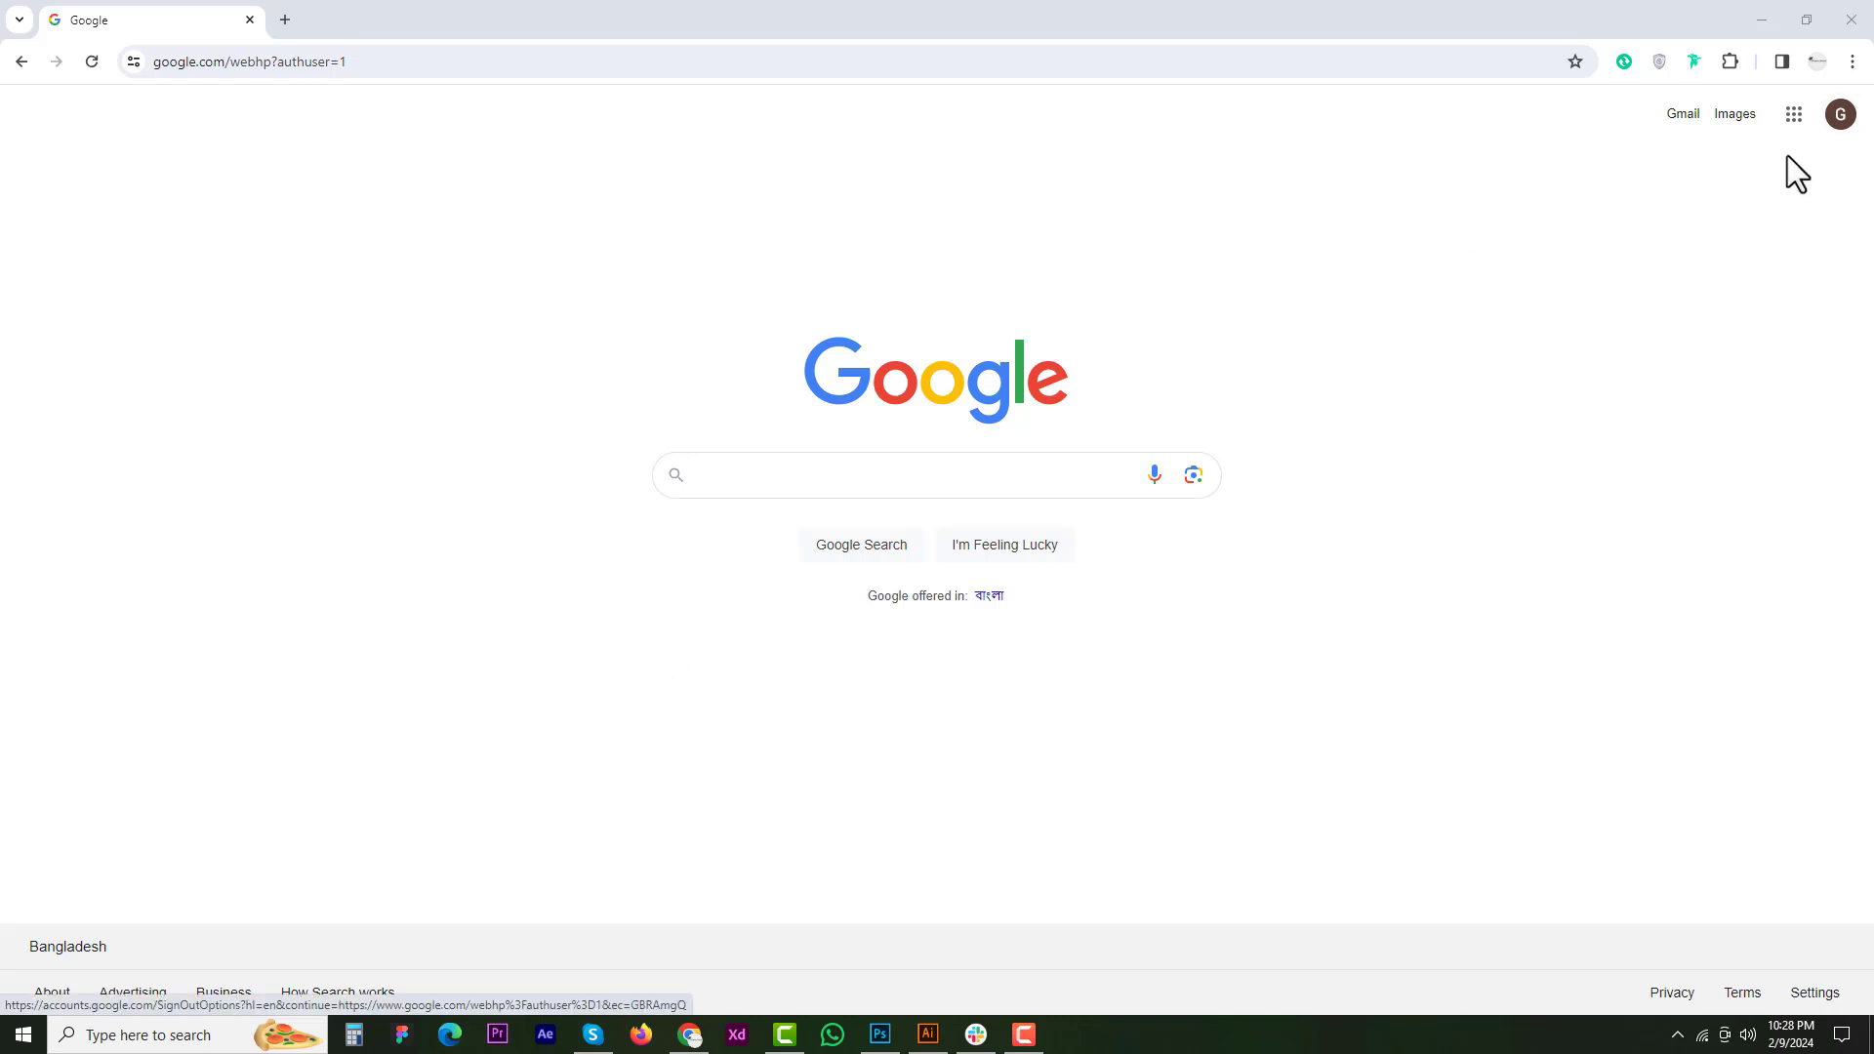
# - Open Google Drive from the Google home page and show the suggested folders
pyautogui.click(1795, 117)
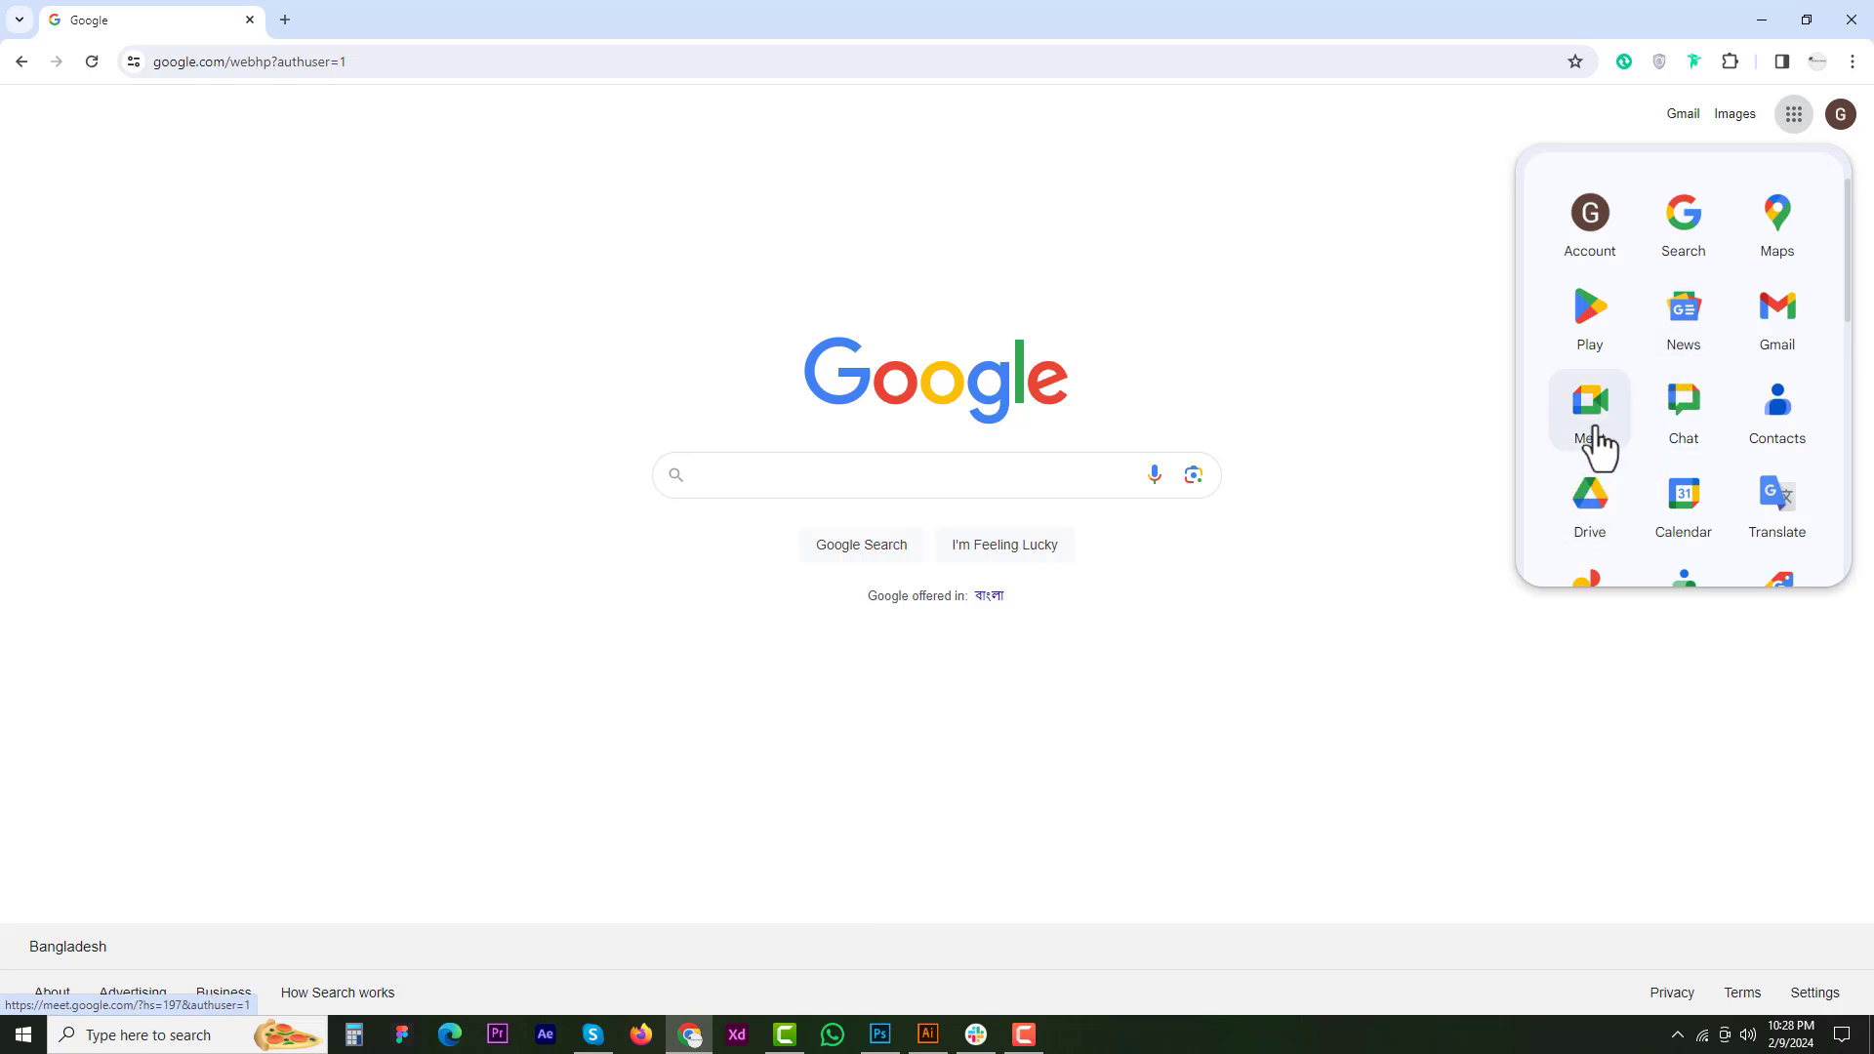
pyautogui.click(1598, 515)
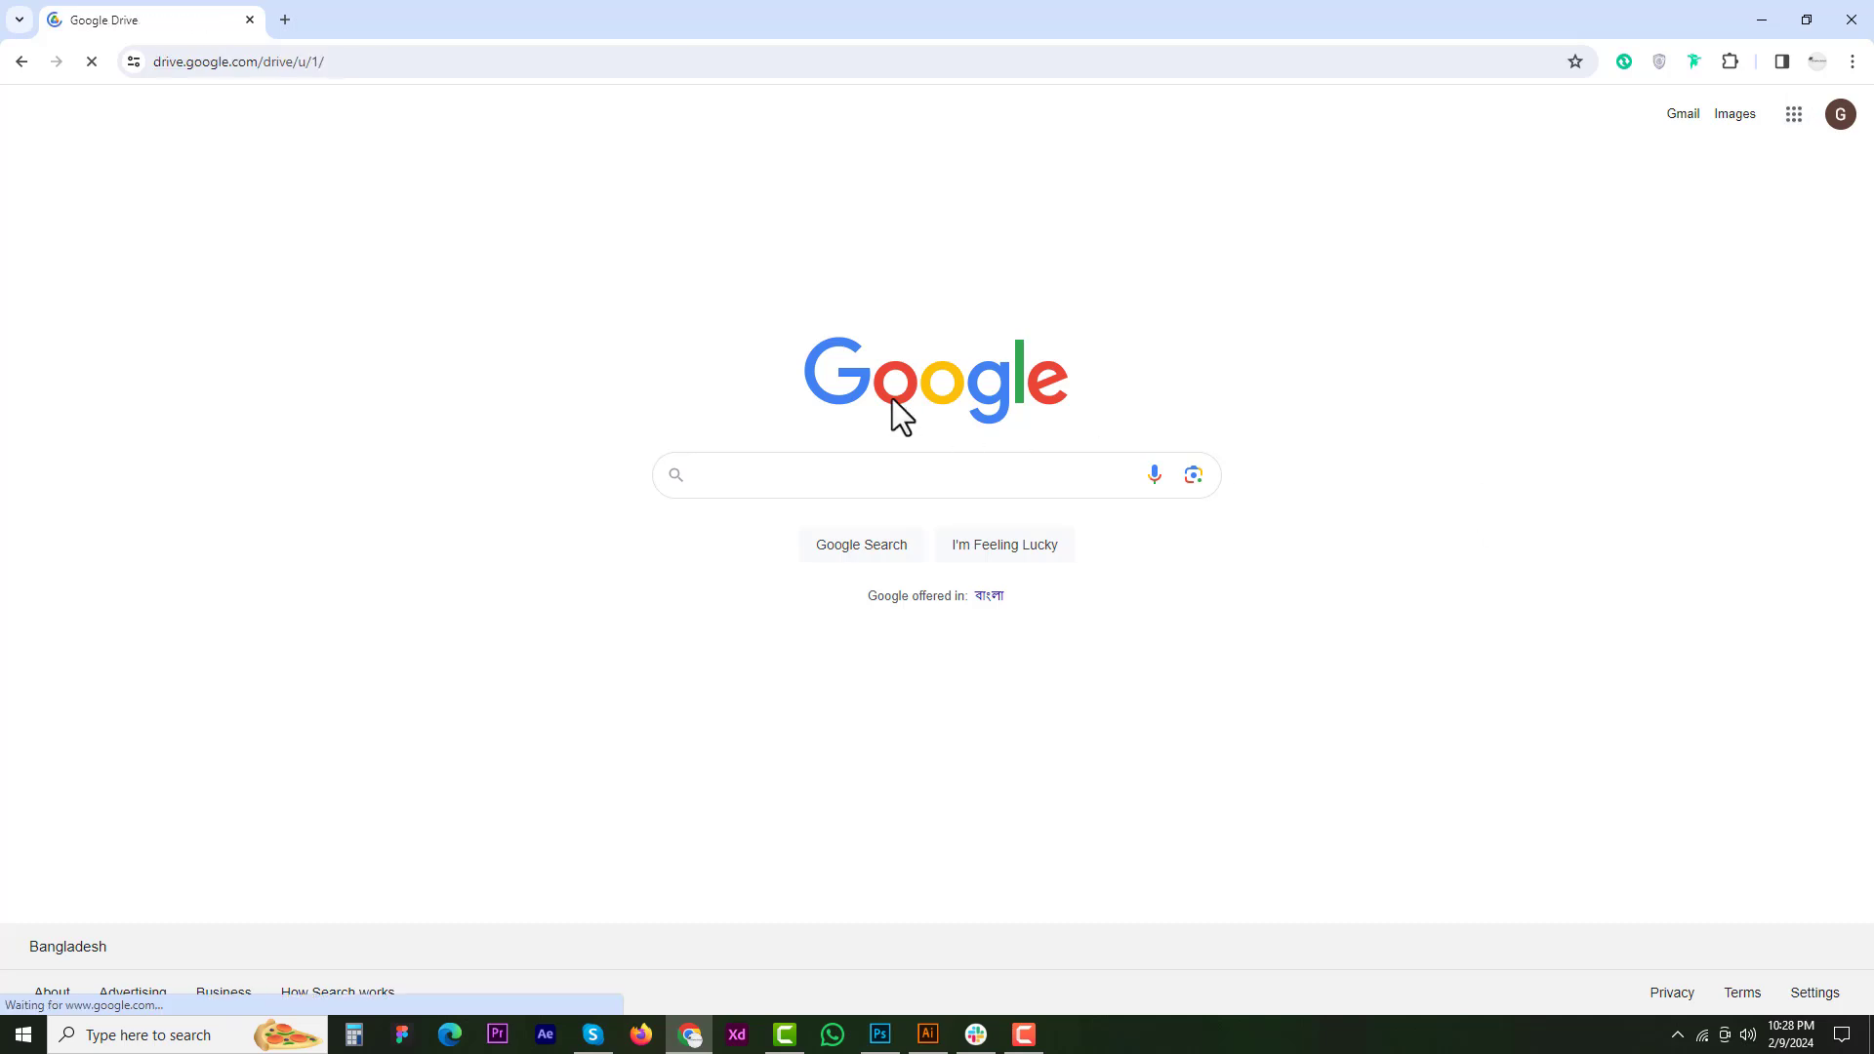
pyautogui.click(517, 242)
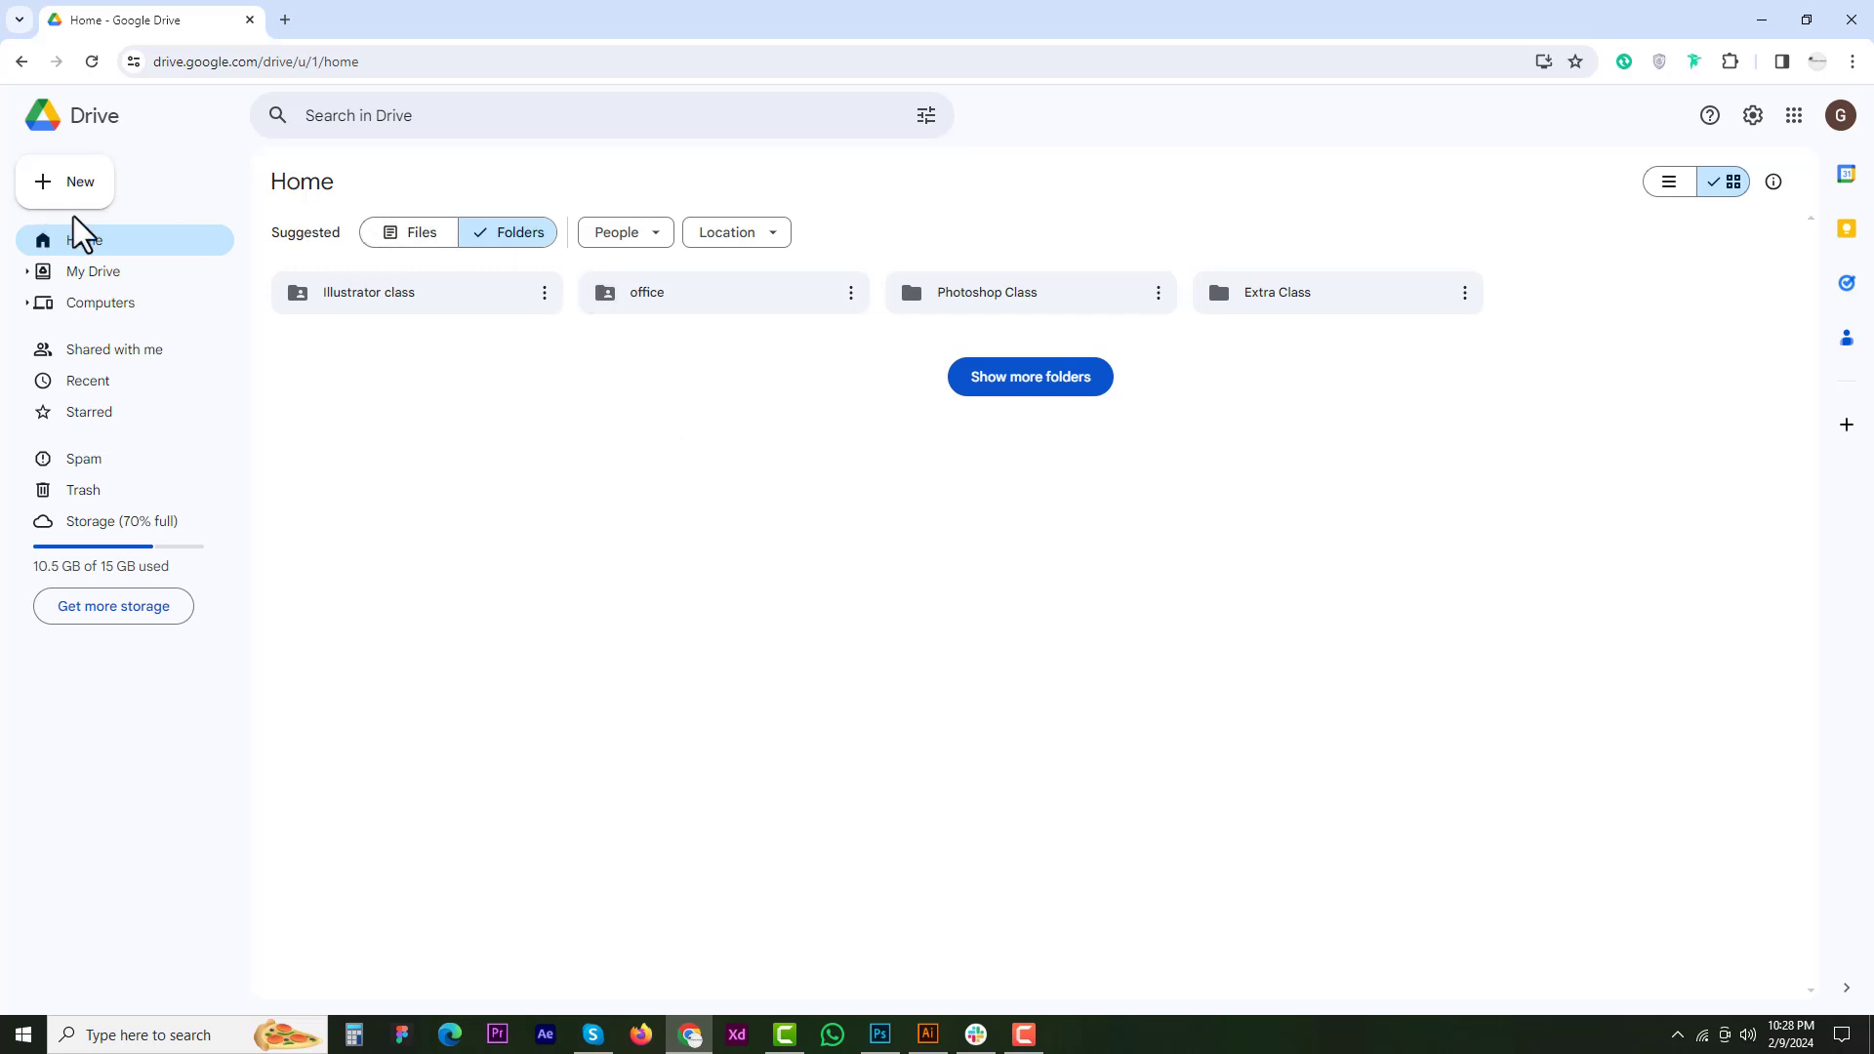
# - Create a new folder named "dd" in My Drive and open it
pyautogui.click(82, 192)
pyautogui.click(95, 181)
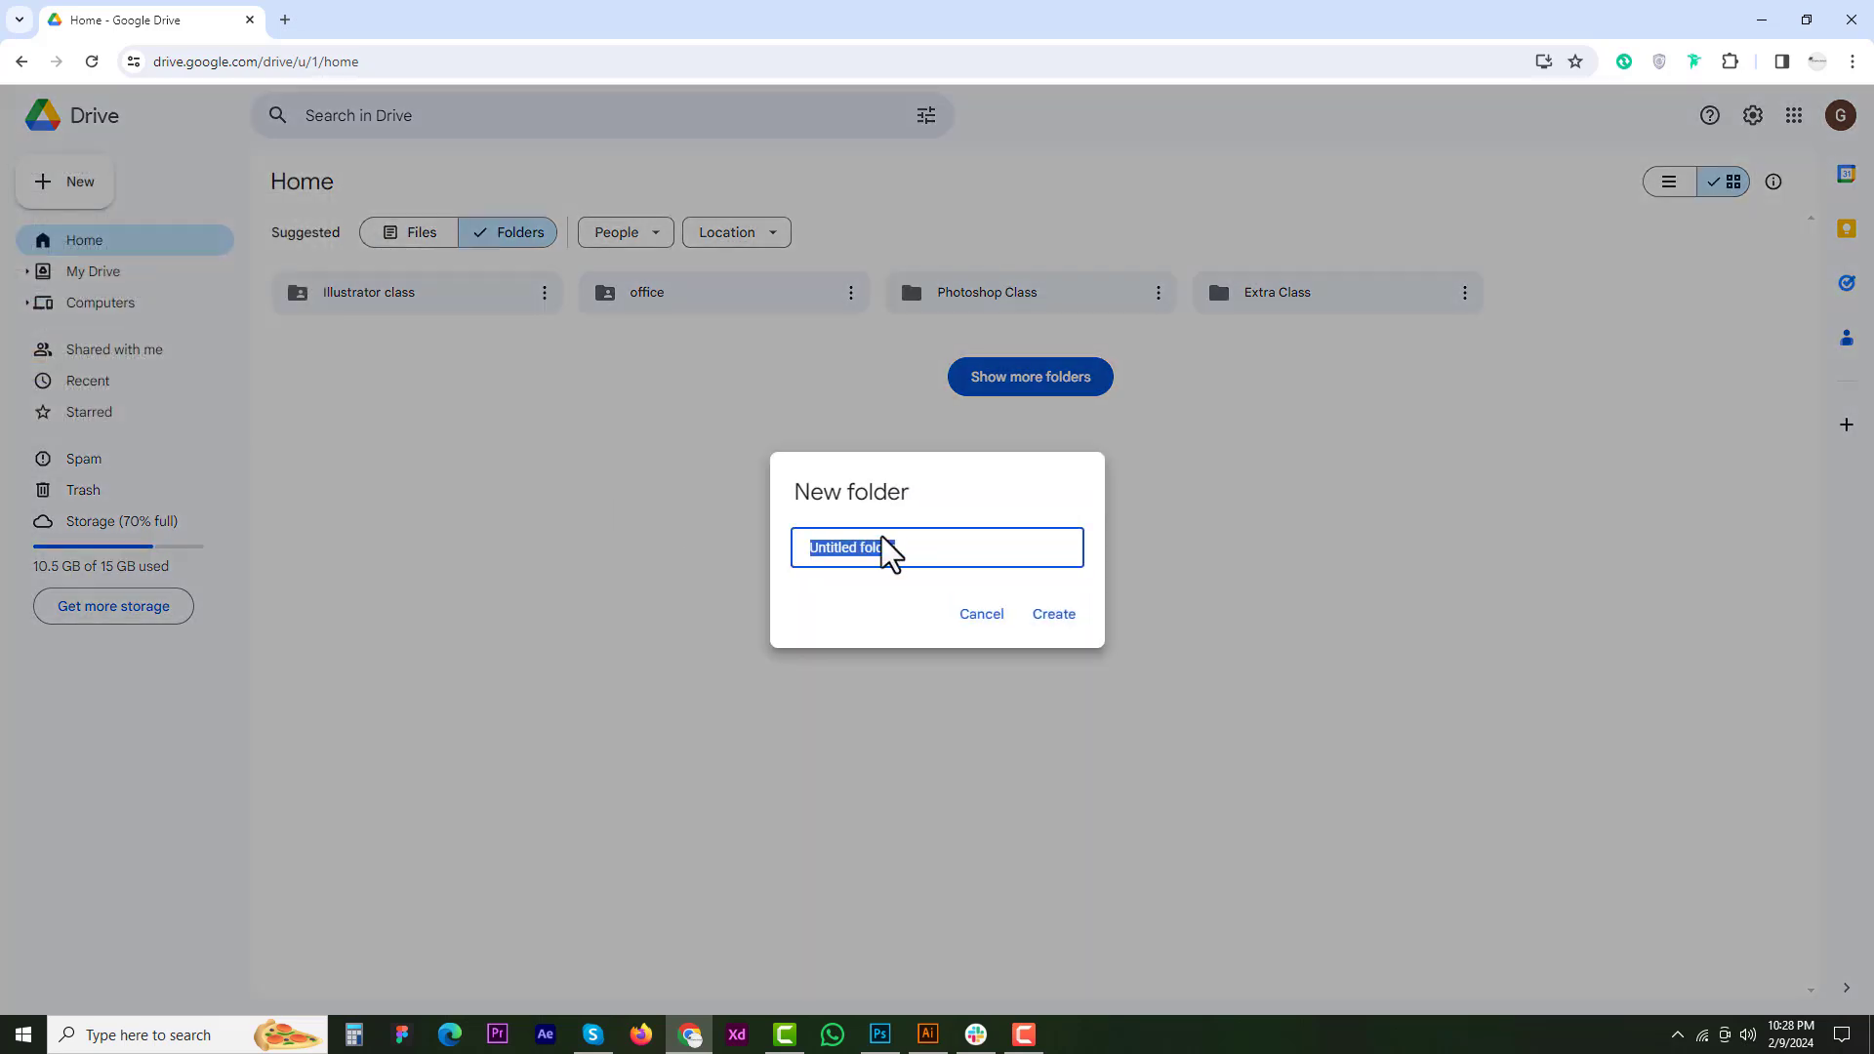
pyautogui.write('ad')
pyautogui.click(1036, 617)
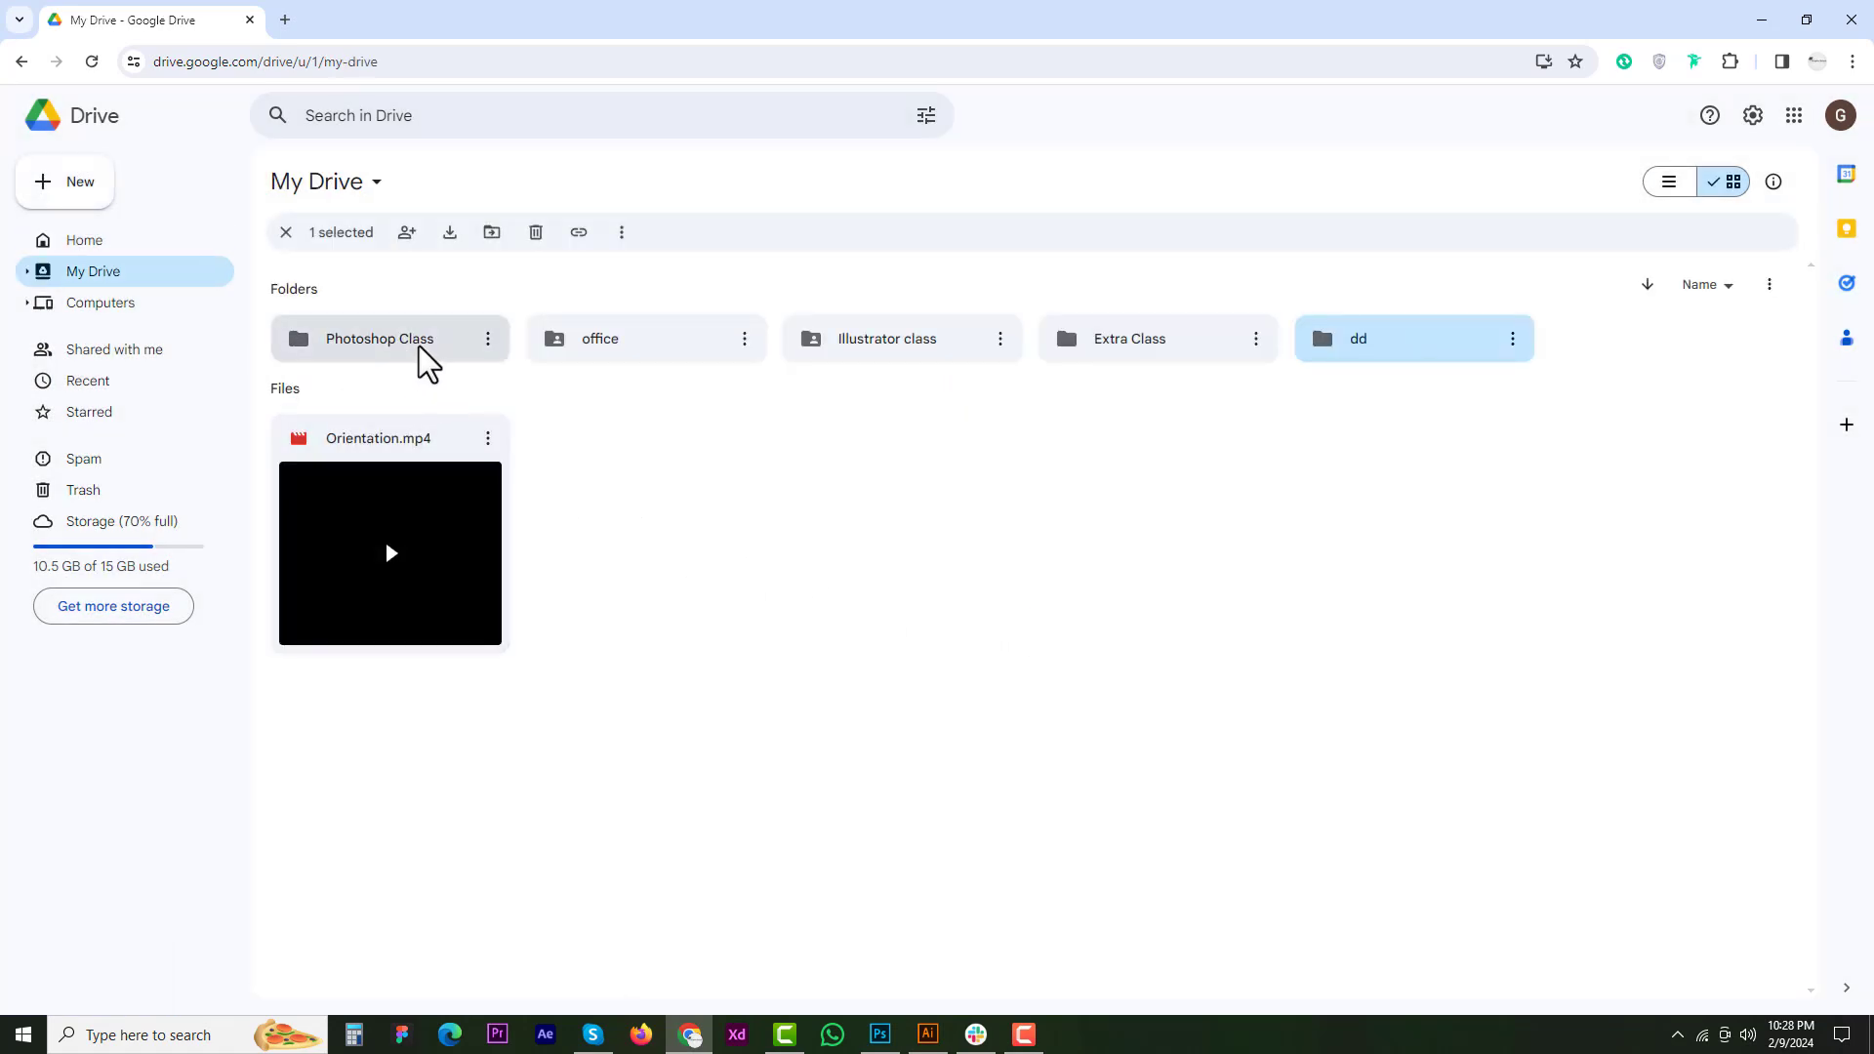
pyautogui.doubleClick(1464, 352)
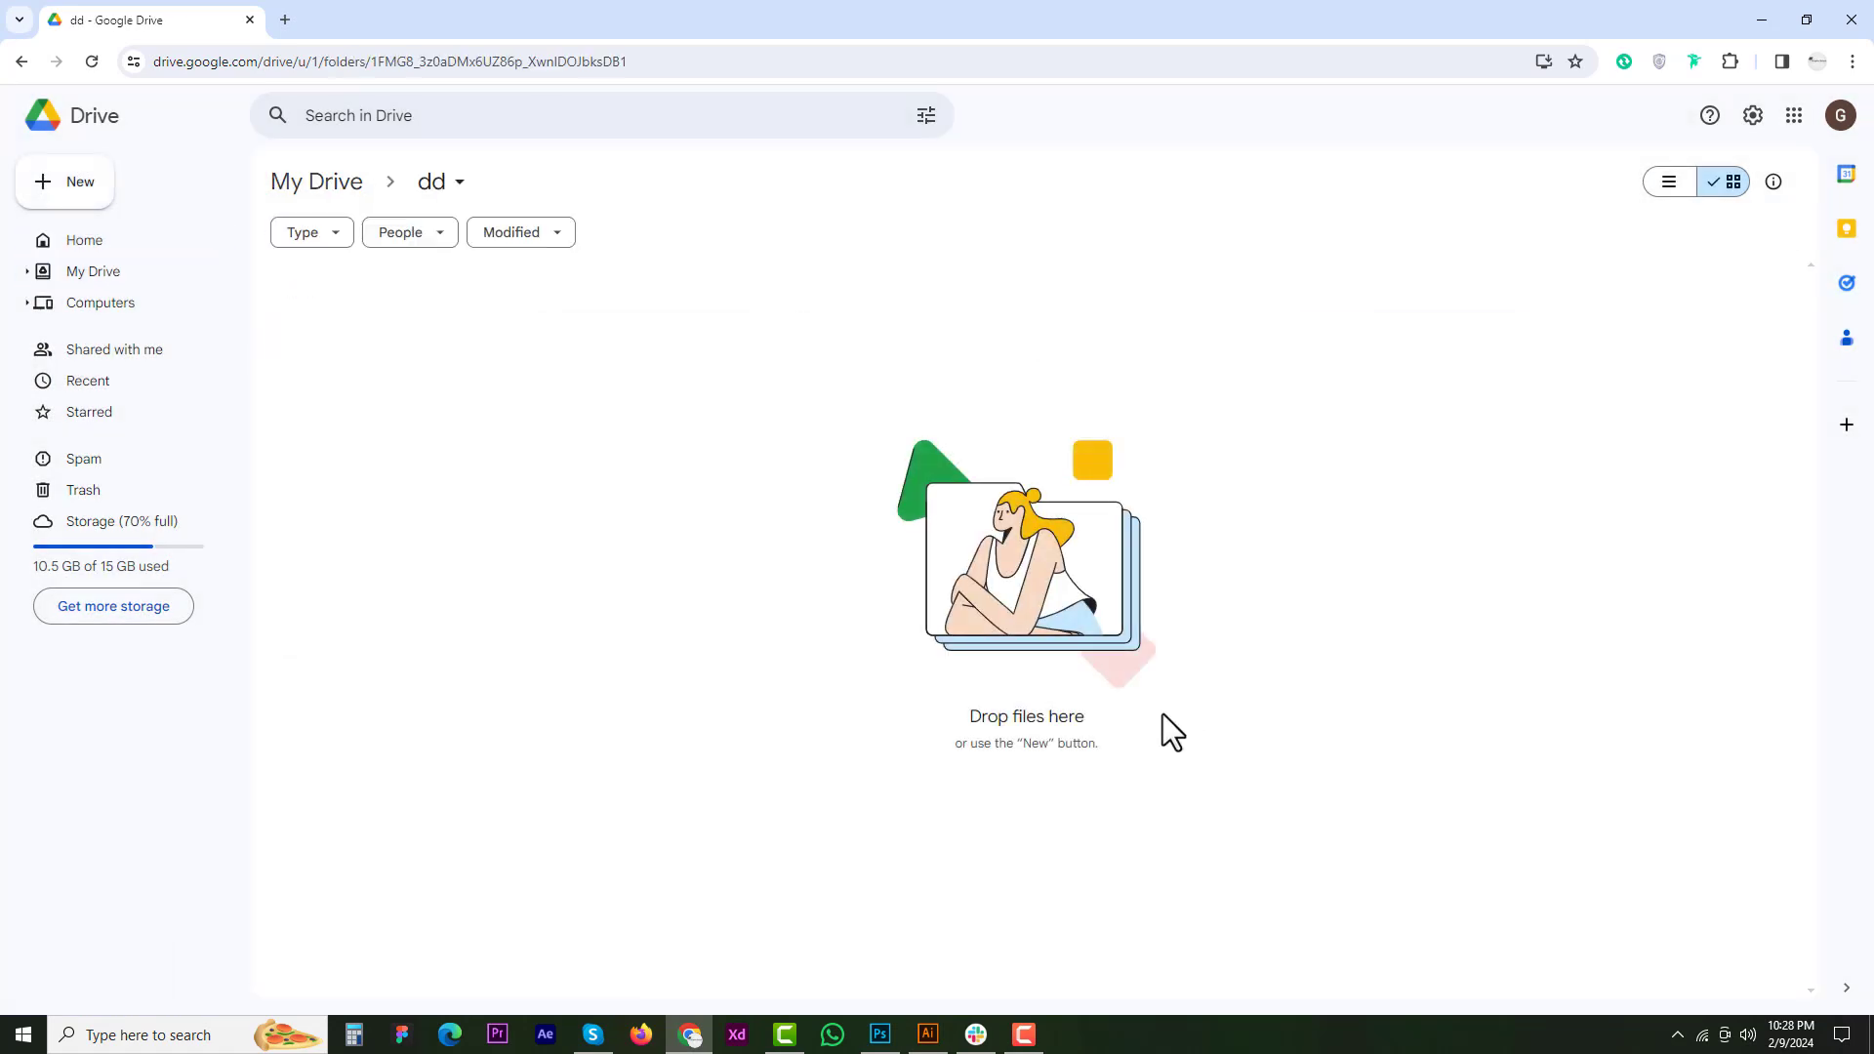
# - Upload the image translate-from-english-to-bangla-or-hindi-and-vice-versa.jpg from the des folder into the dd folder
pyautogui.rightClick(427, 344)
pyautogui.click(539, 414)
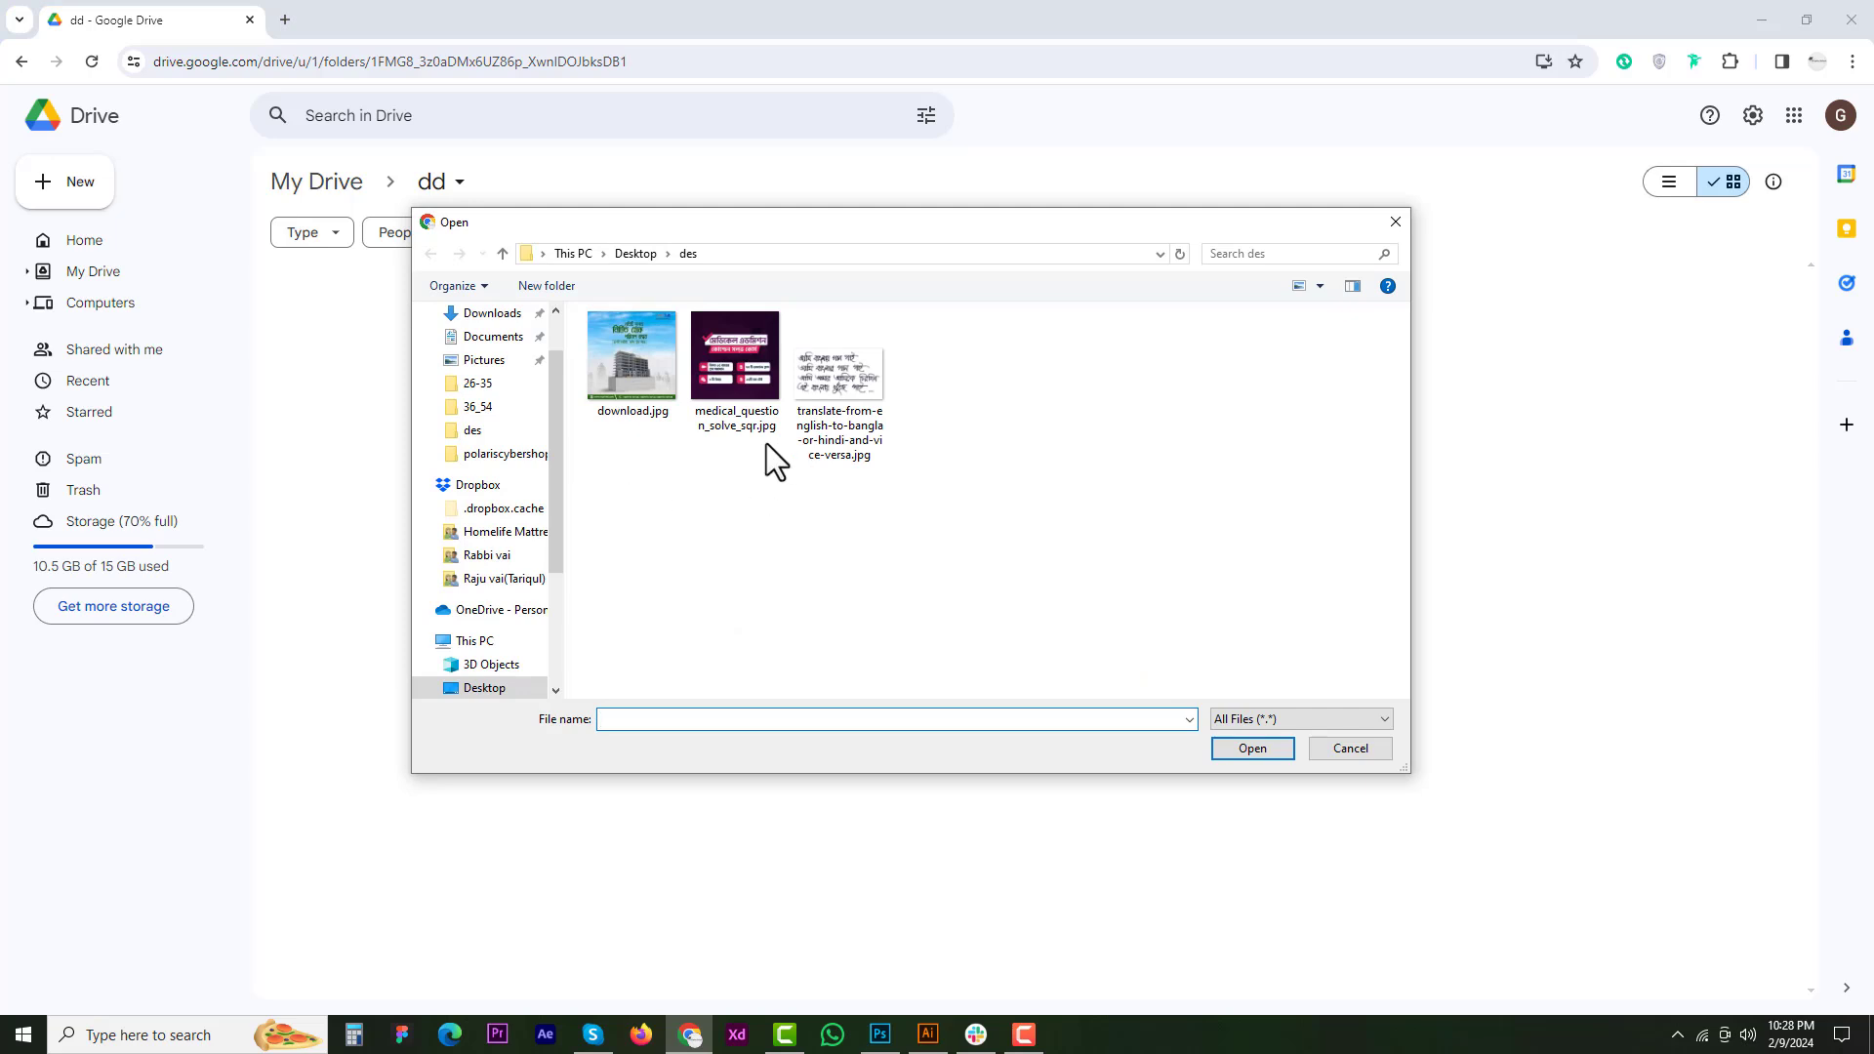
pyautogui.click(841, 379)
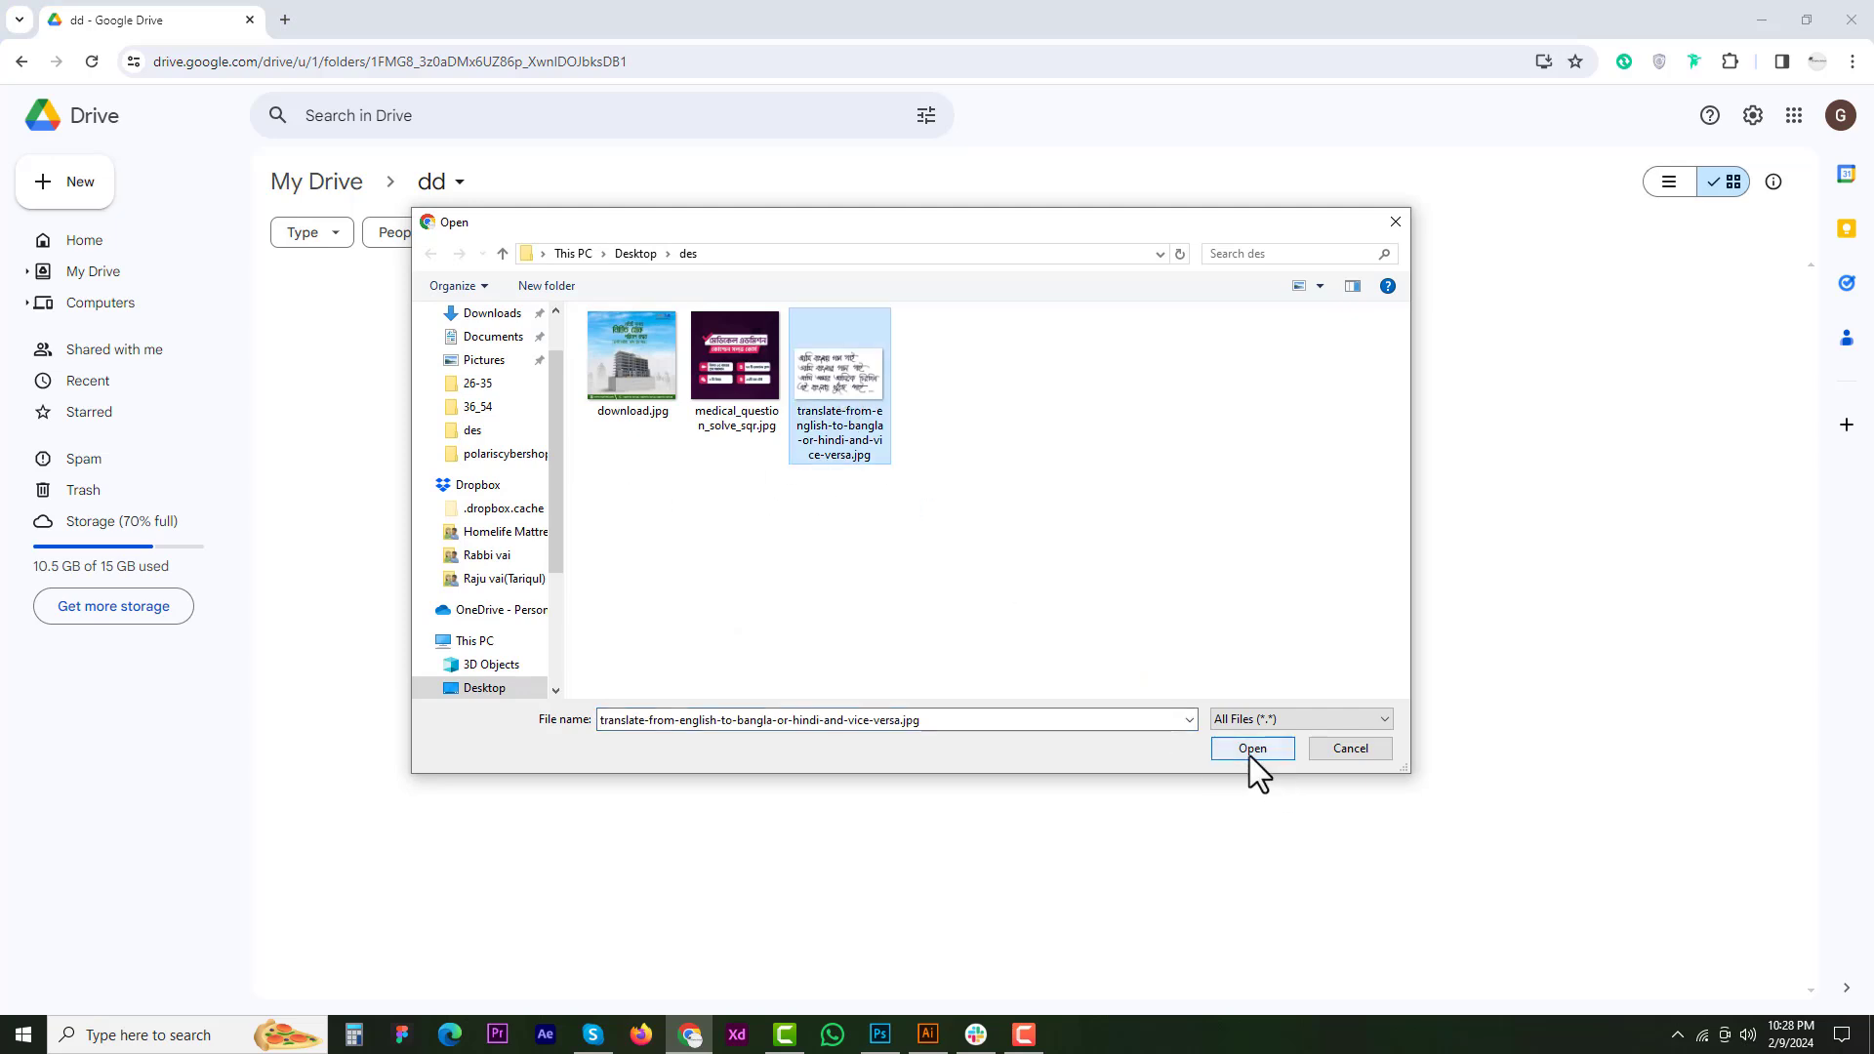
pyautogui.click(1251, 750)
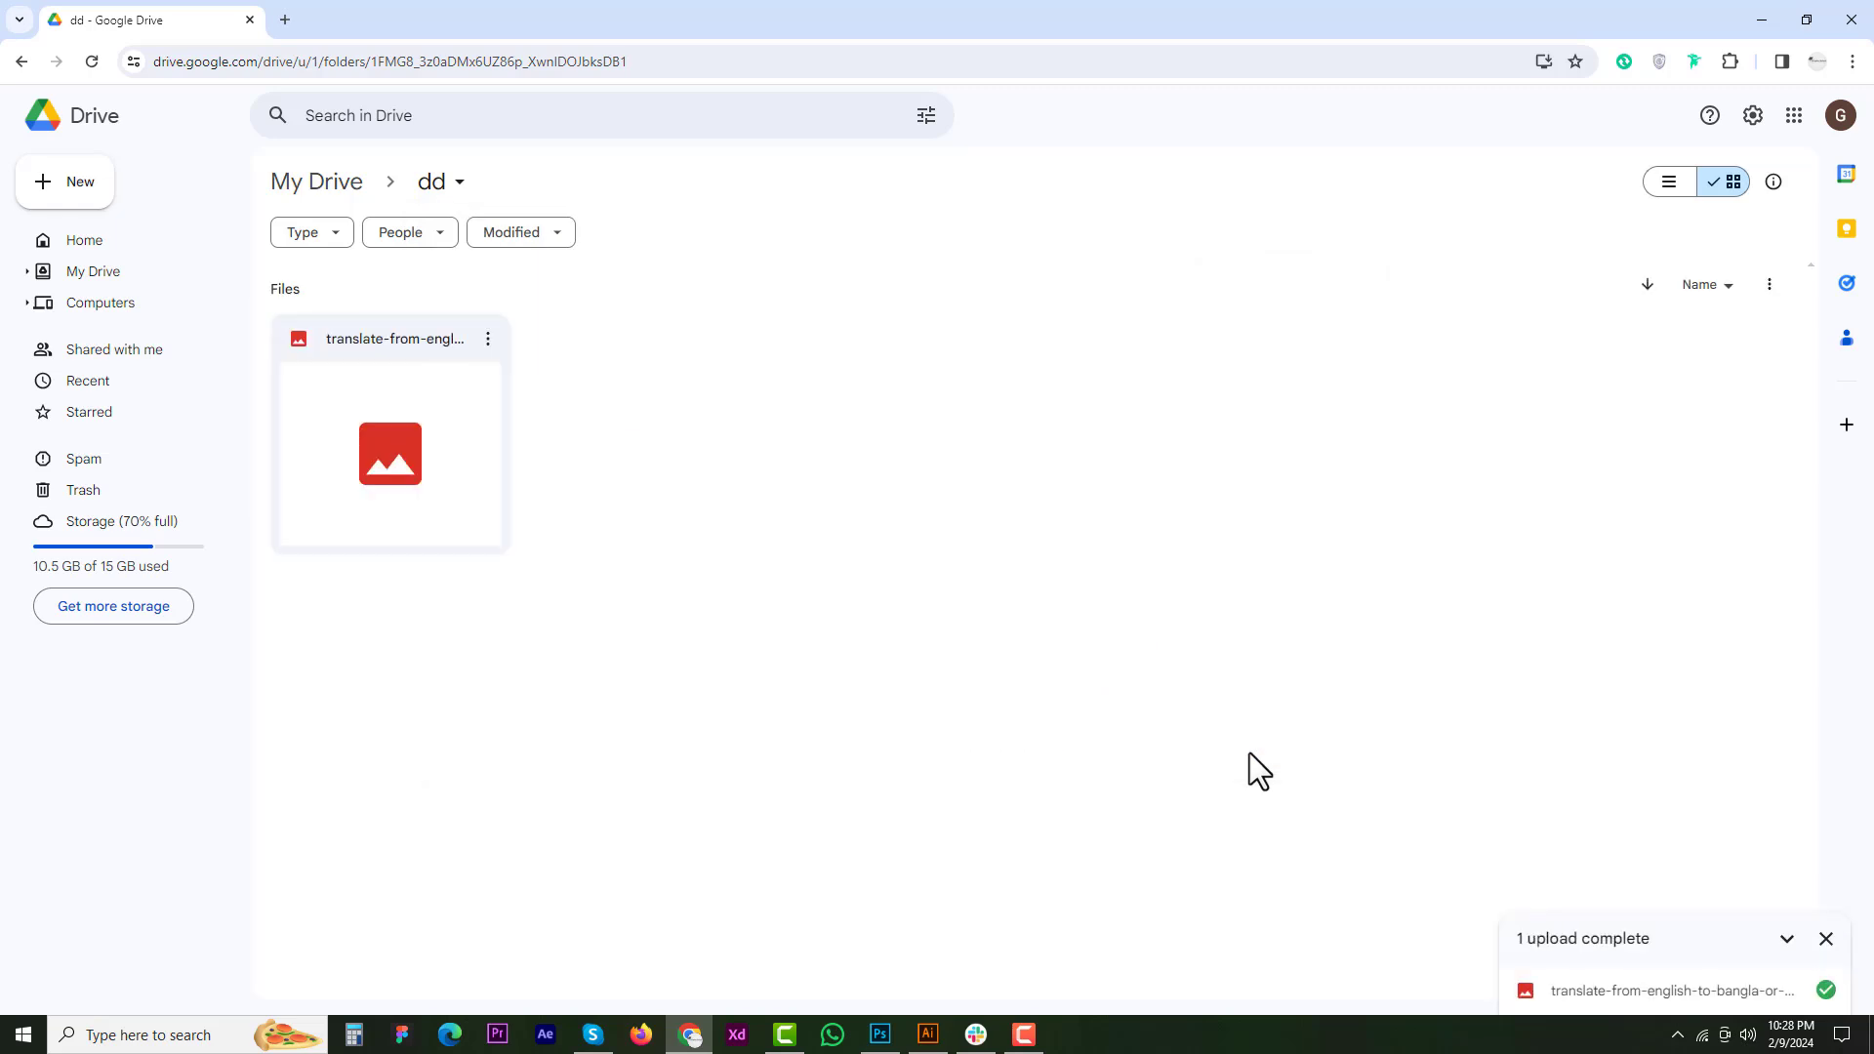
# - Open the uploaded image with Google Docs to convert its handwriting to text
pyautogui.click(488, 338)
pyautogui.moveTo(549, 381)
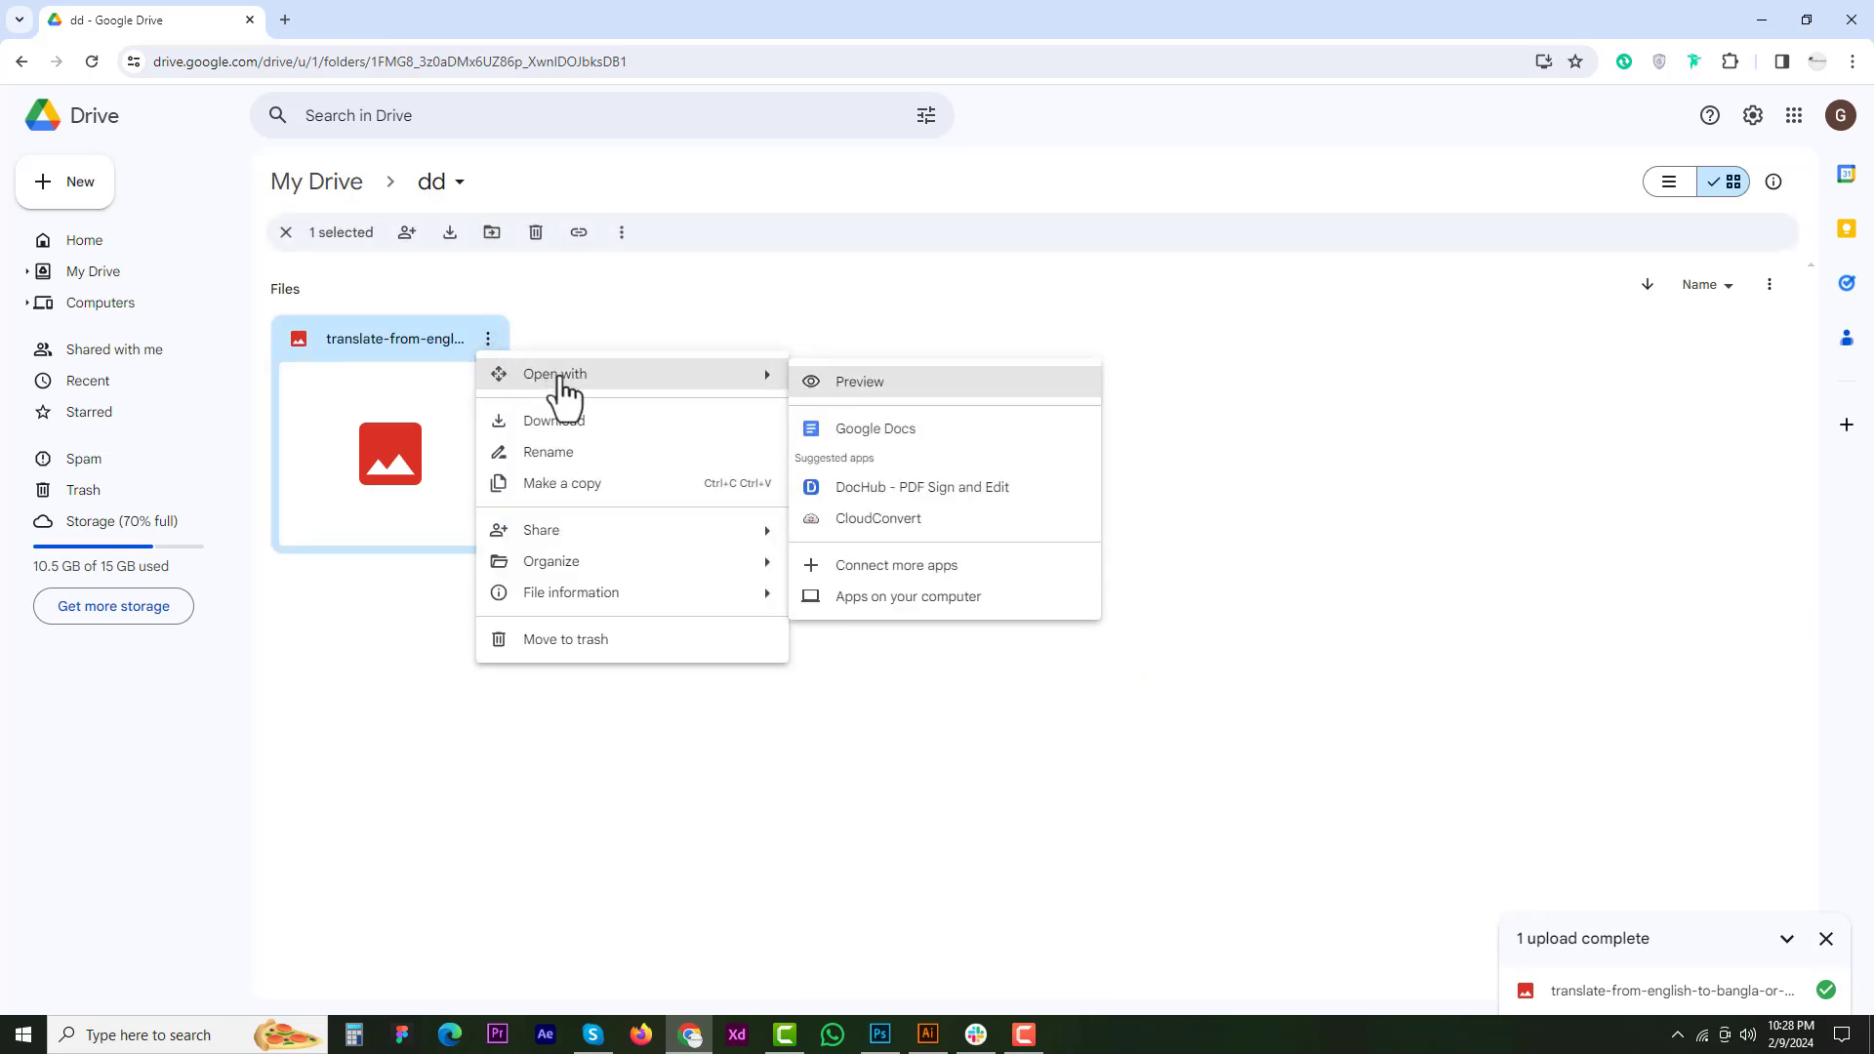
pyautogui.click(531, 339)
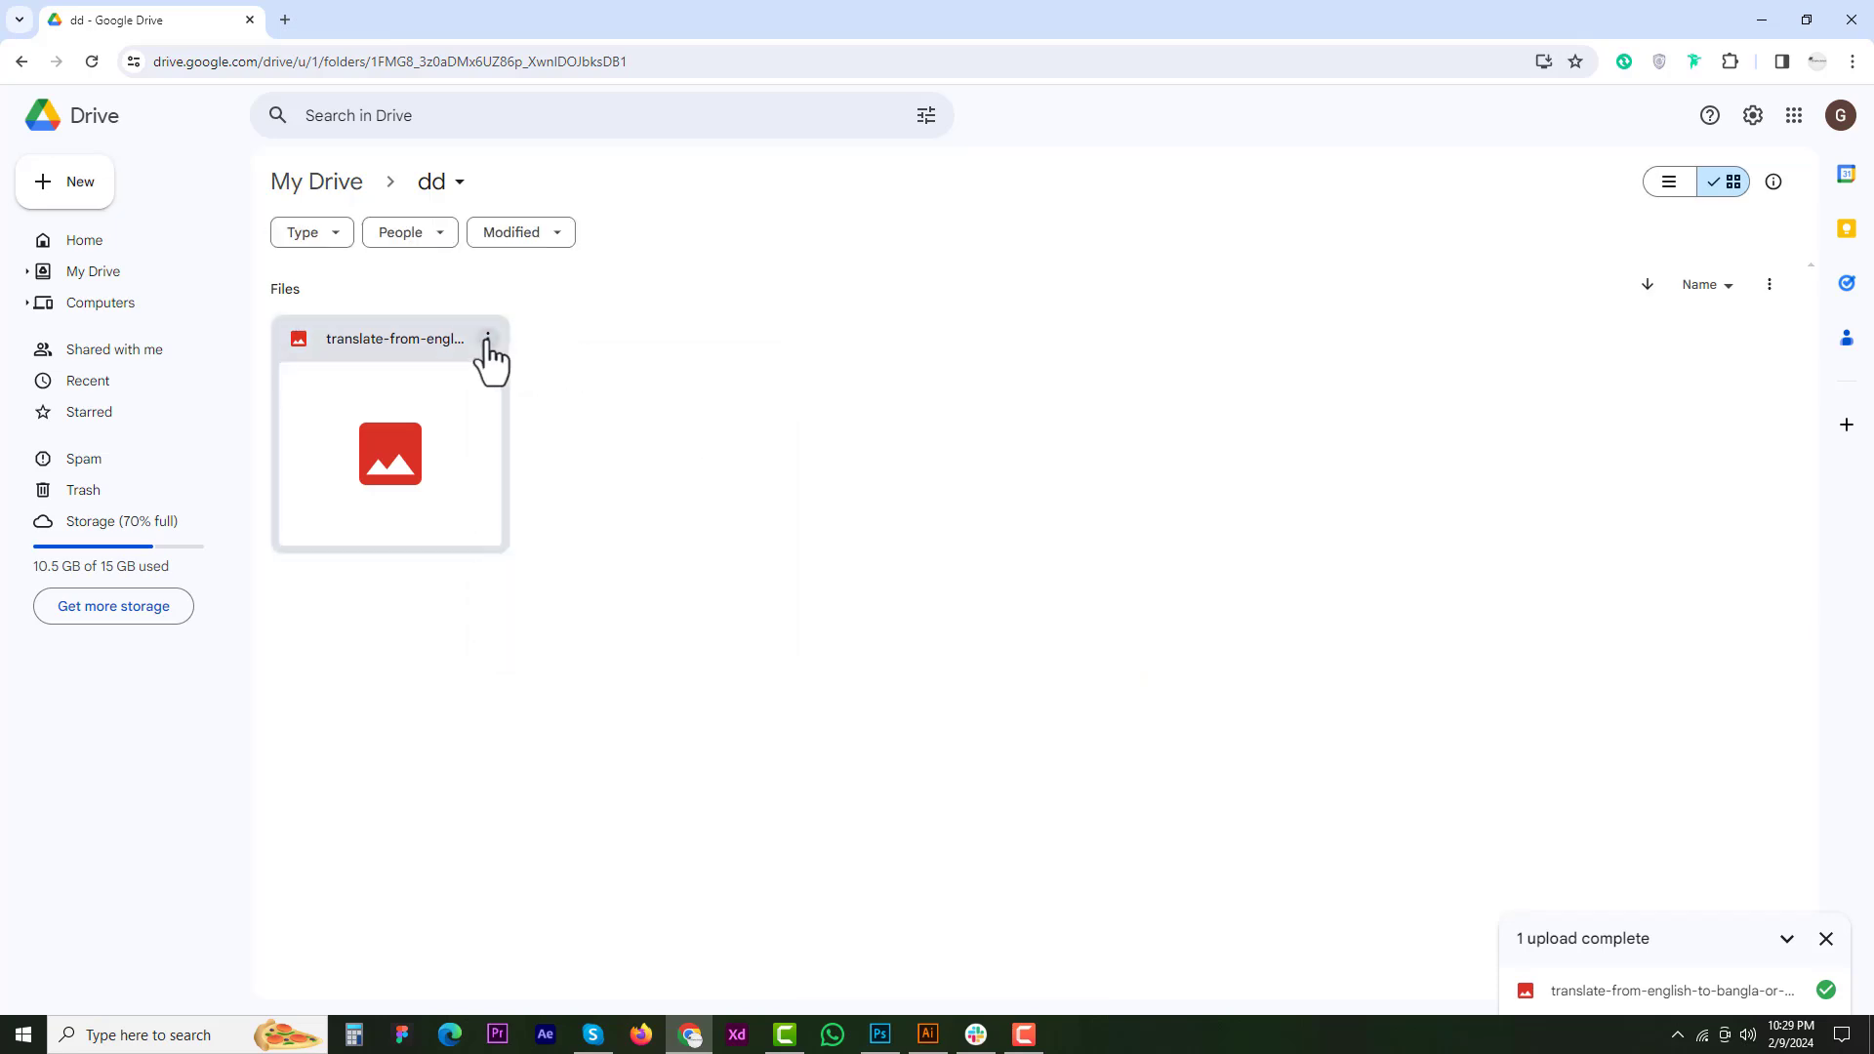
pyautogui.click(488, 339)
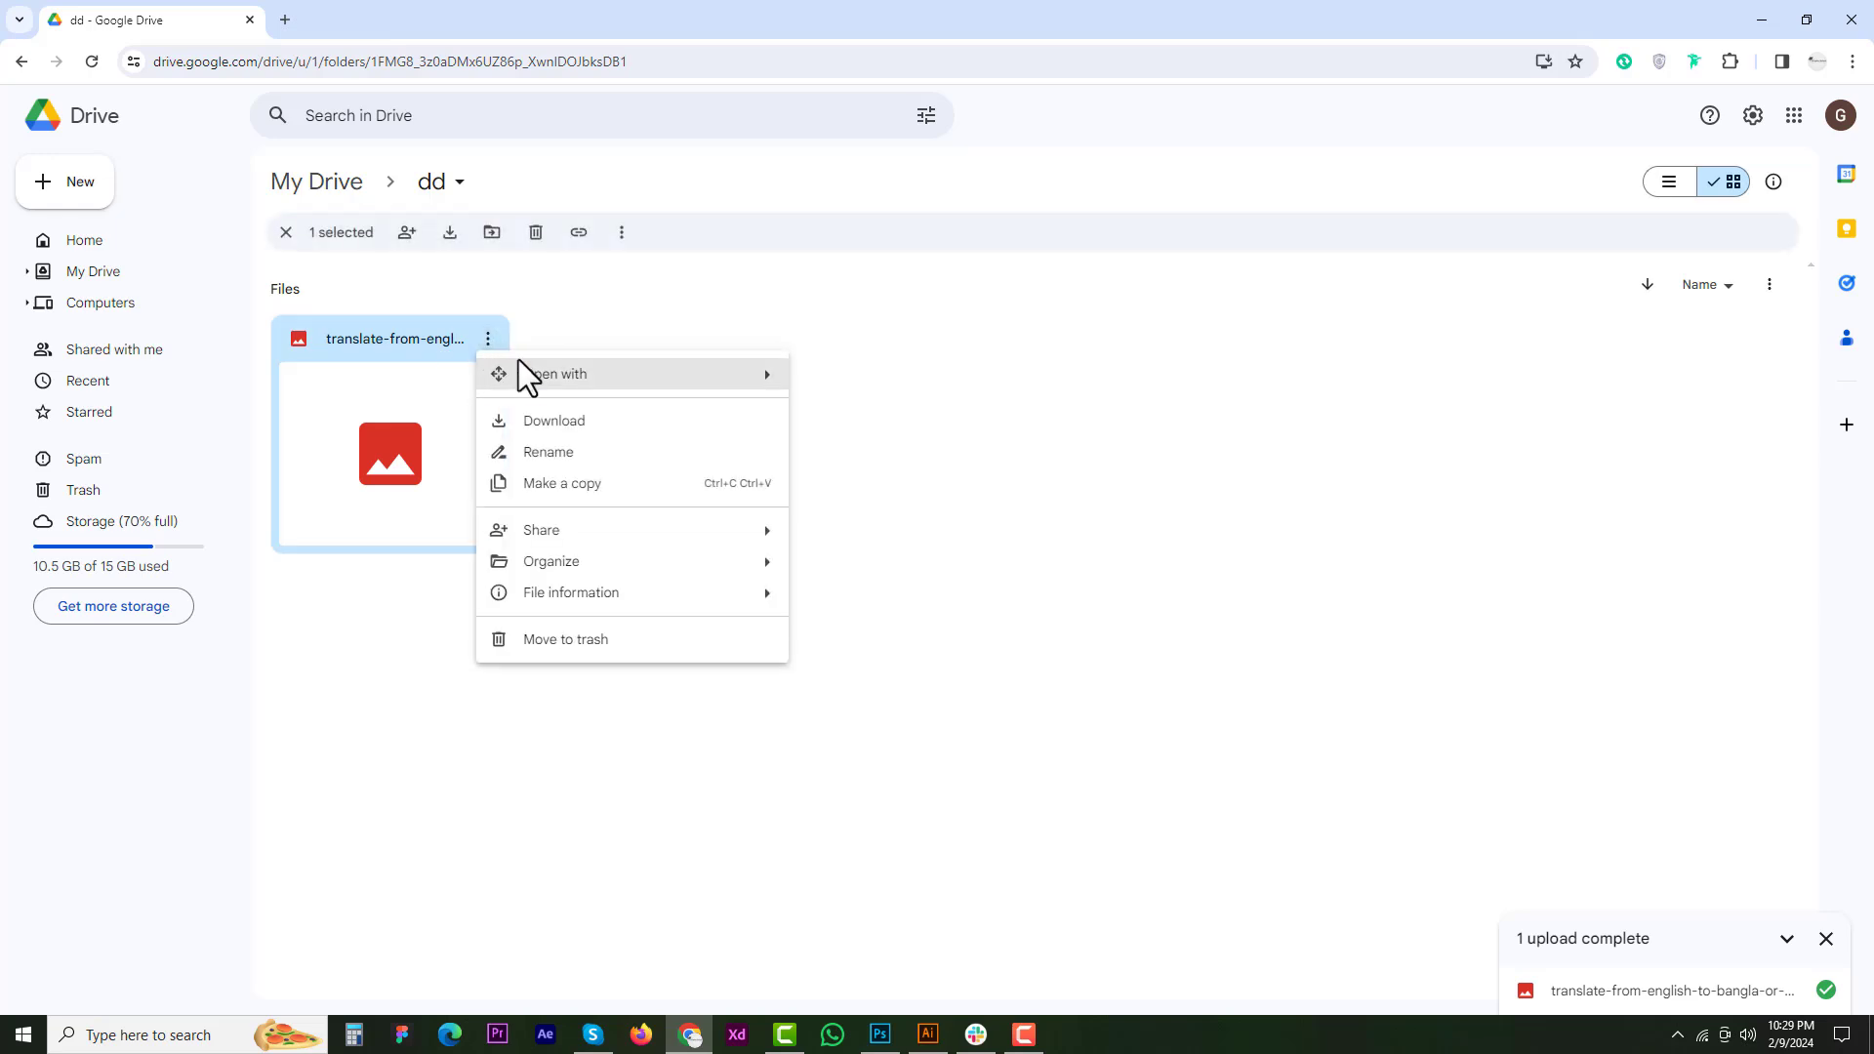
pyautogui.moveTo(544, 377)
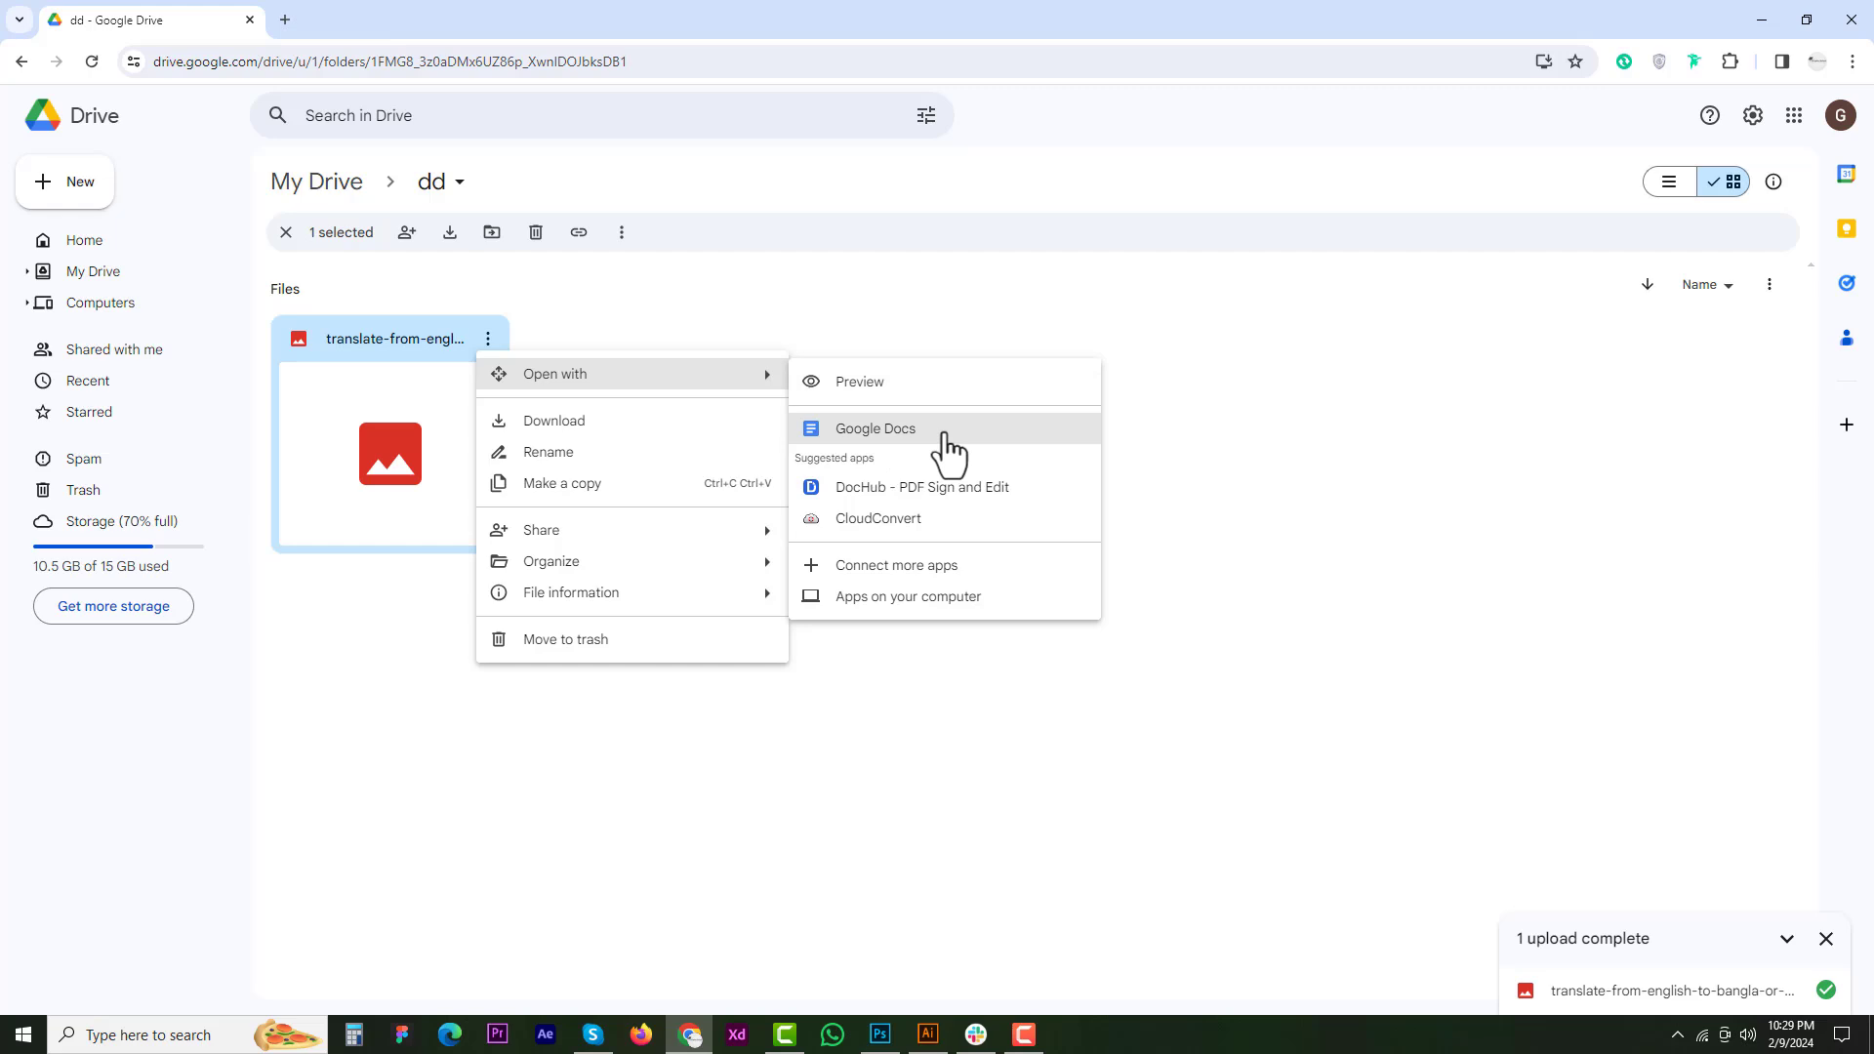
pyautogui.click(947, 450)
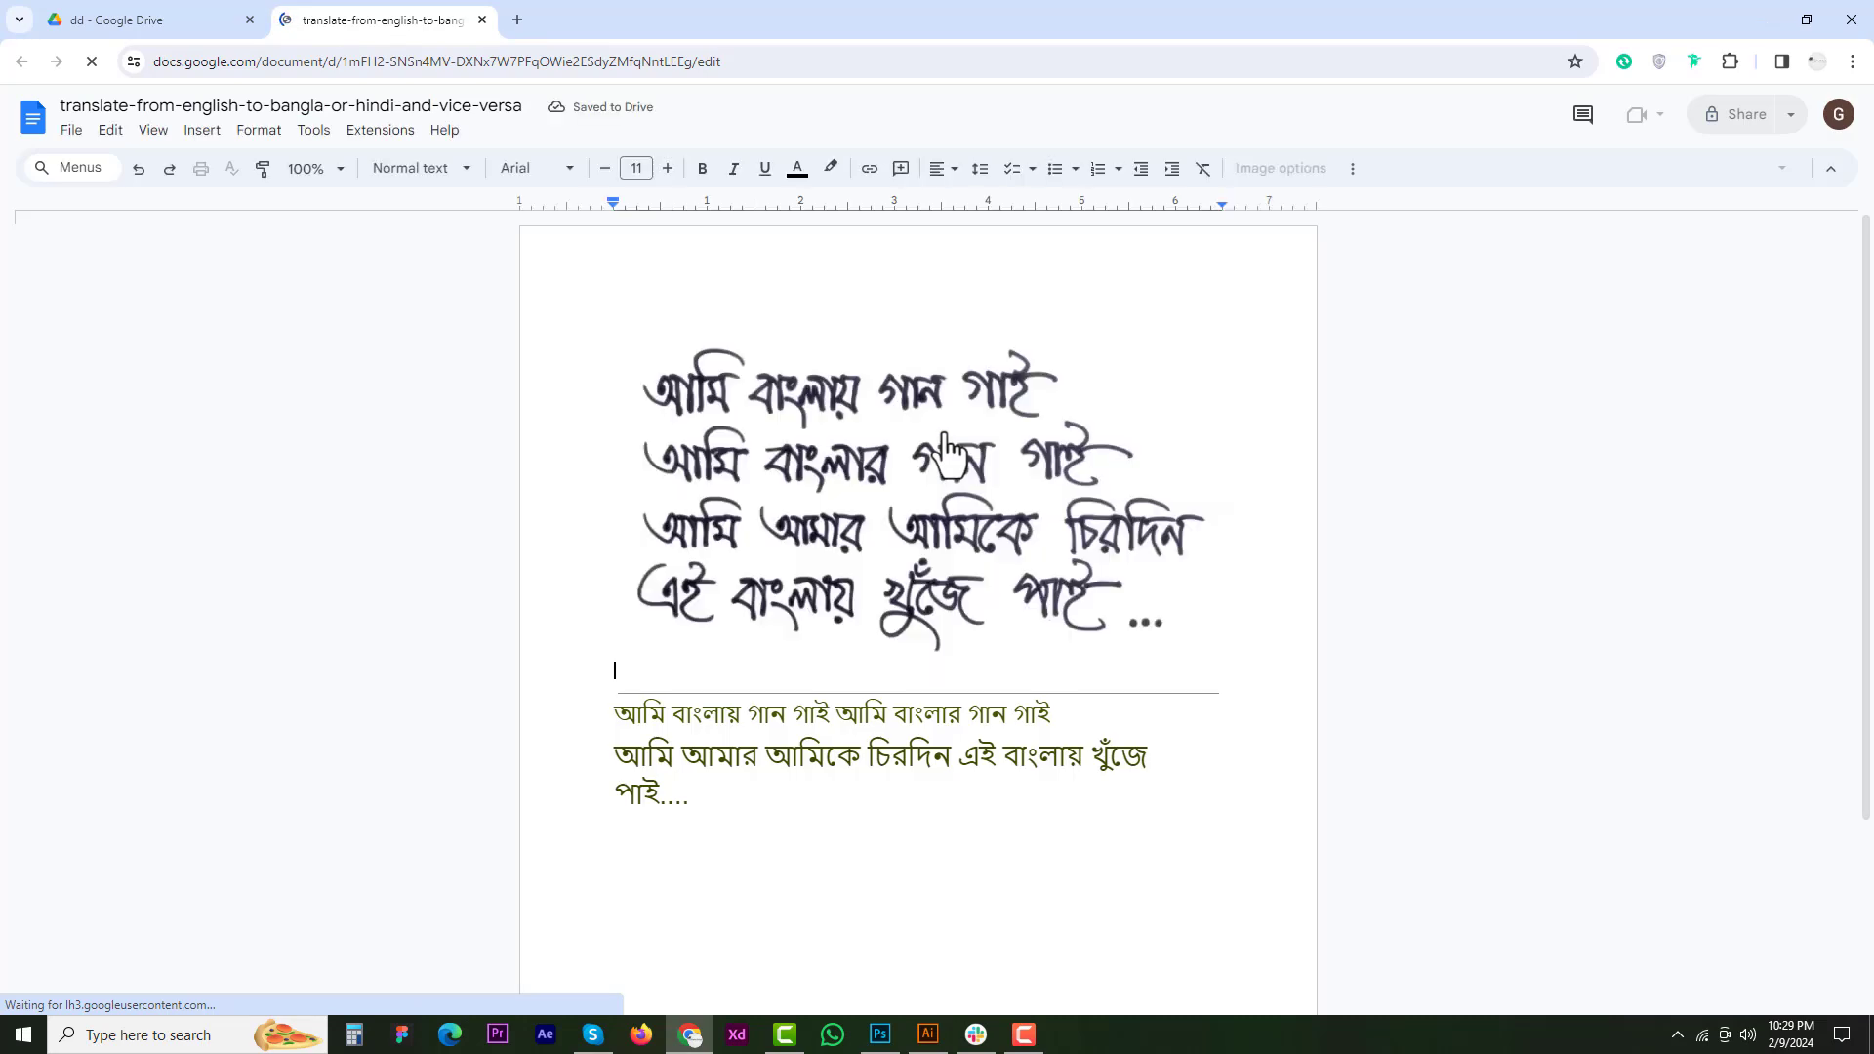
# - Copy all the converted Bangla text below the handwritten image
pyautogui.click(722, 405)
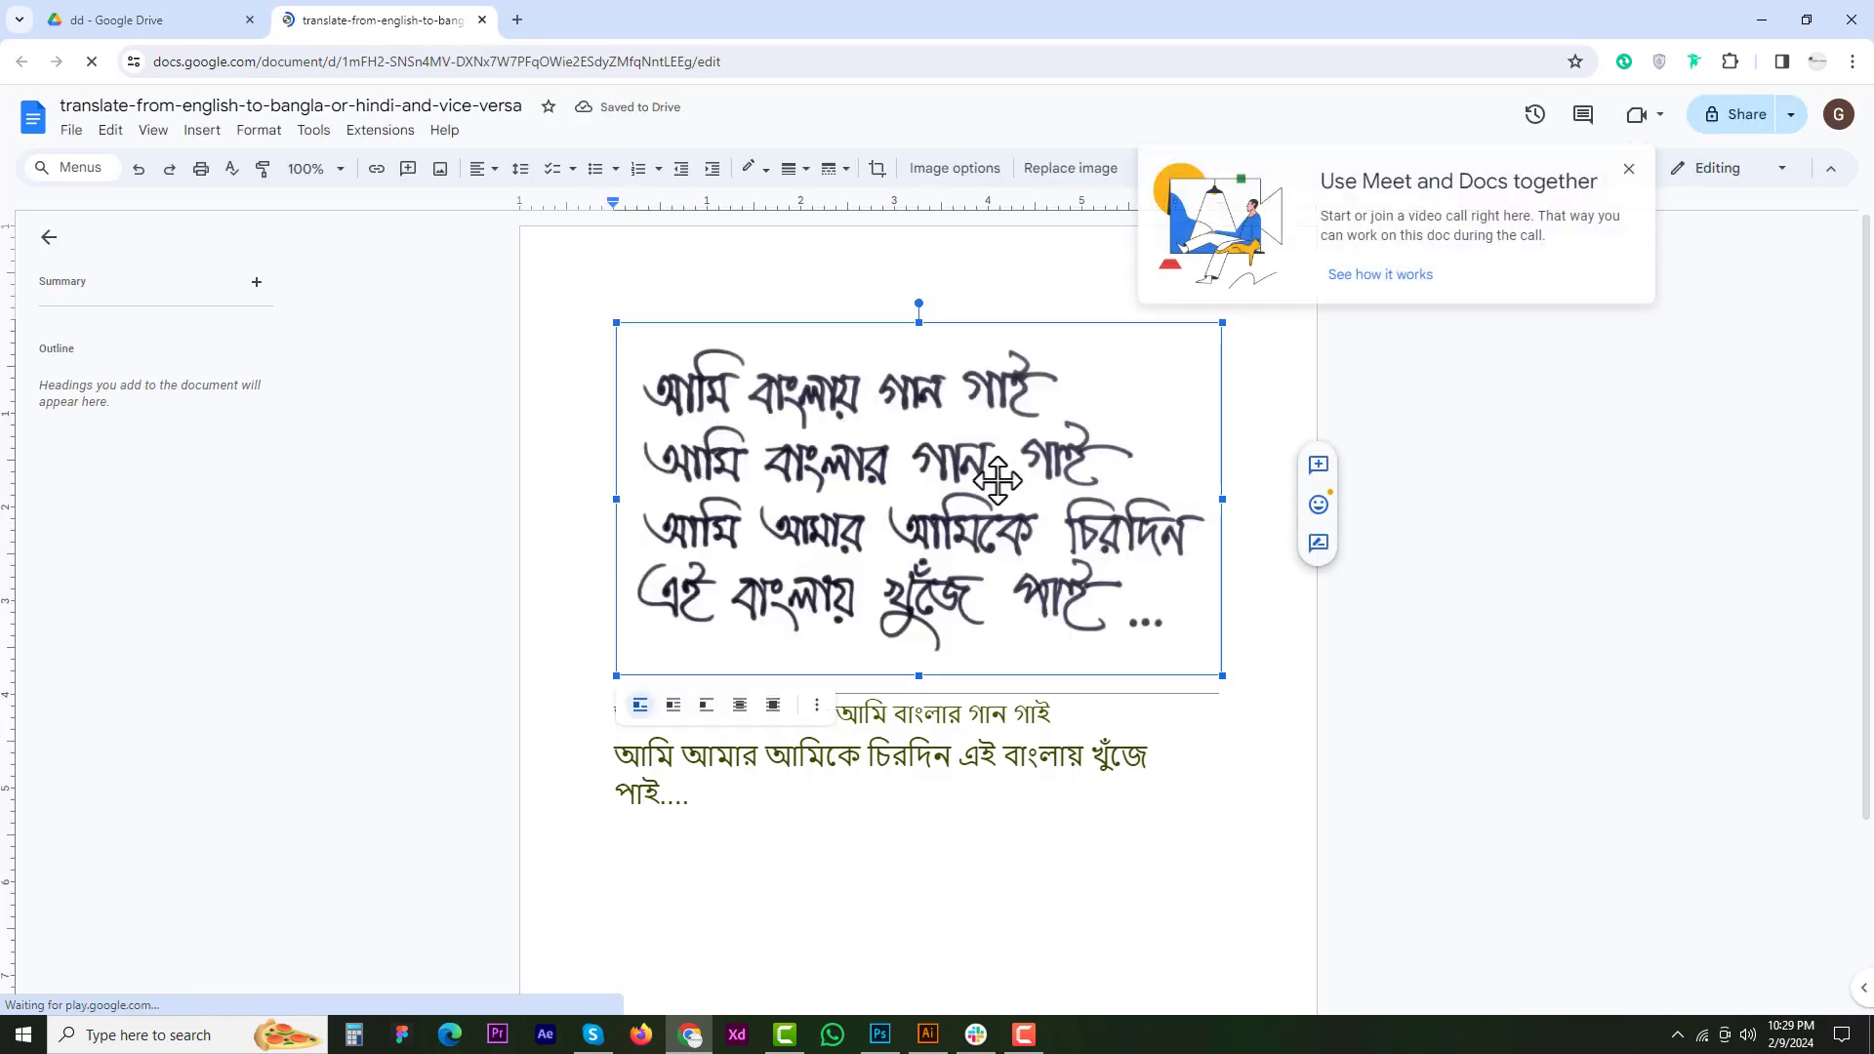
pyautogui.click(974, 780)
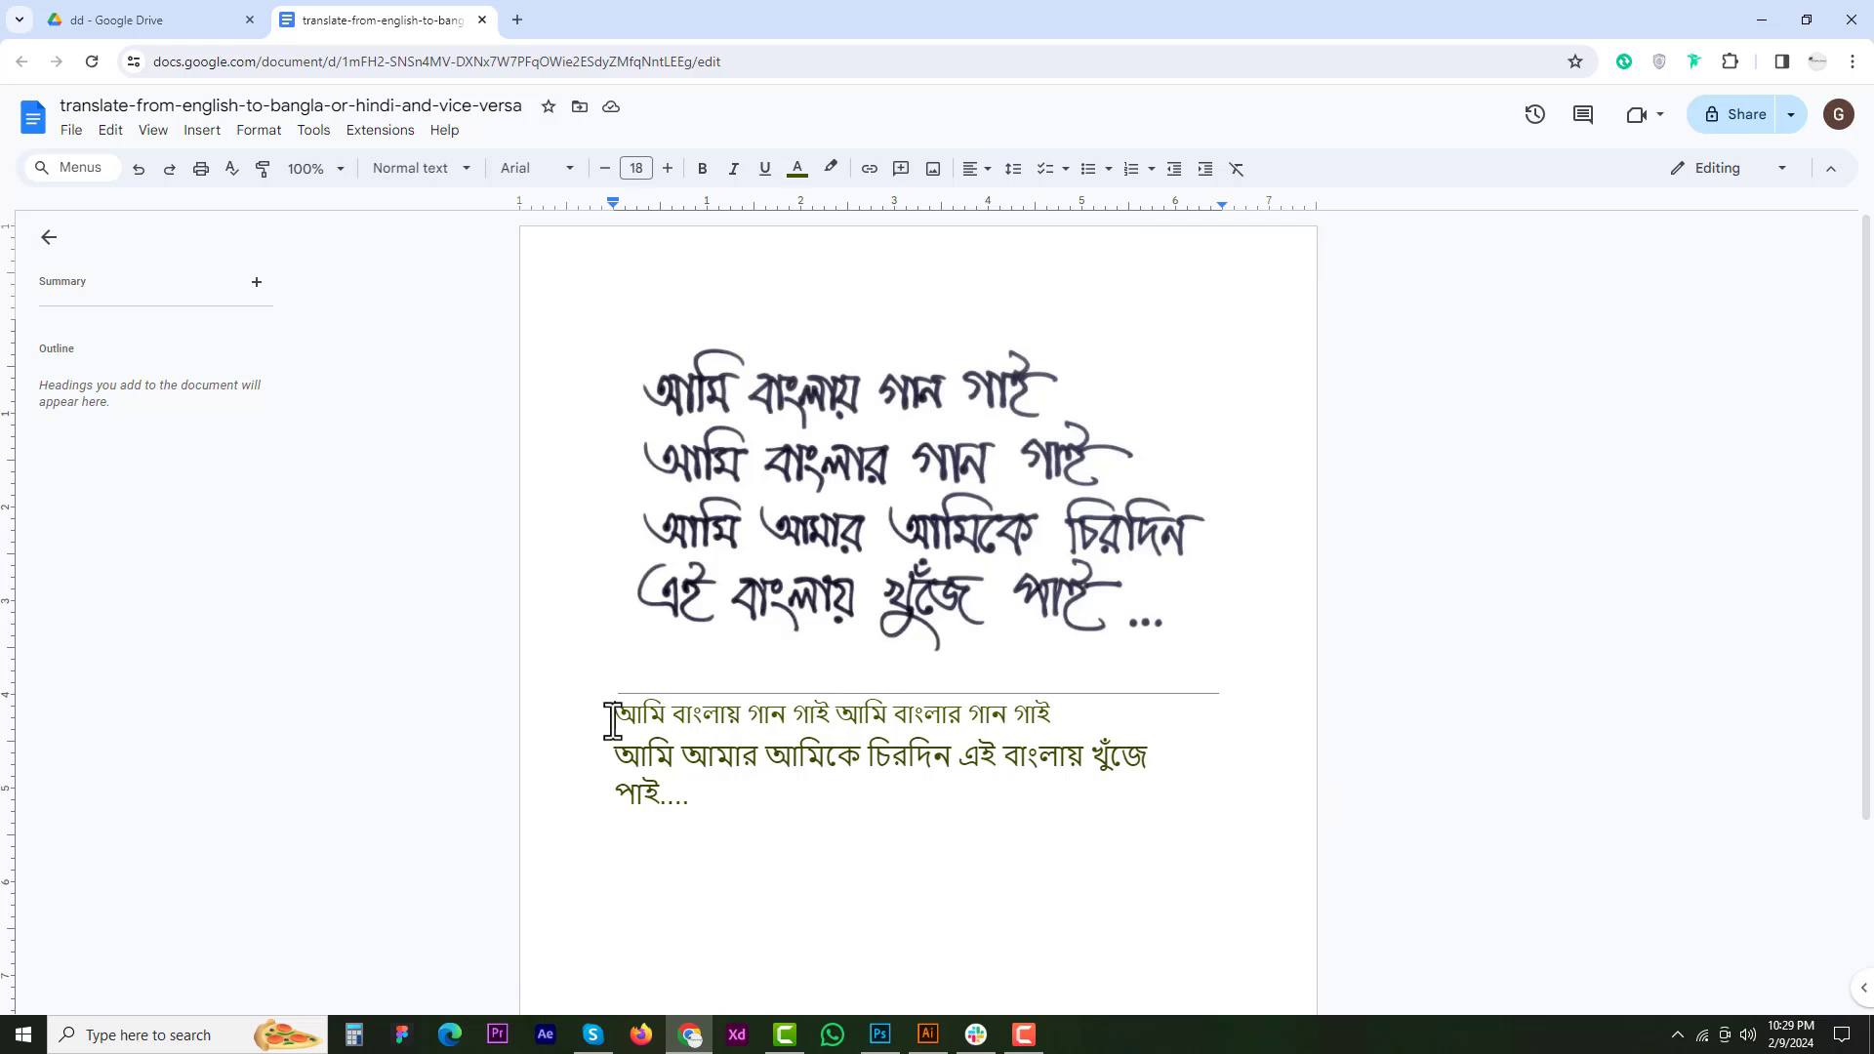
pyautogui.moveTo(621, 713); pyautogui.dragTo(719, 798)
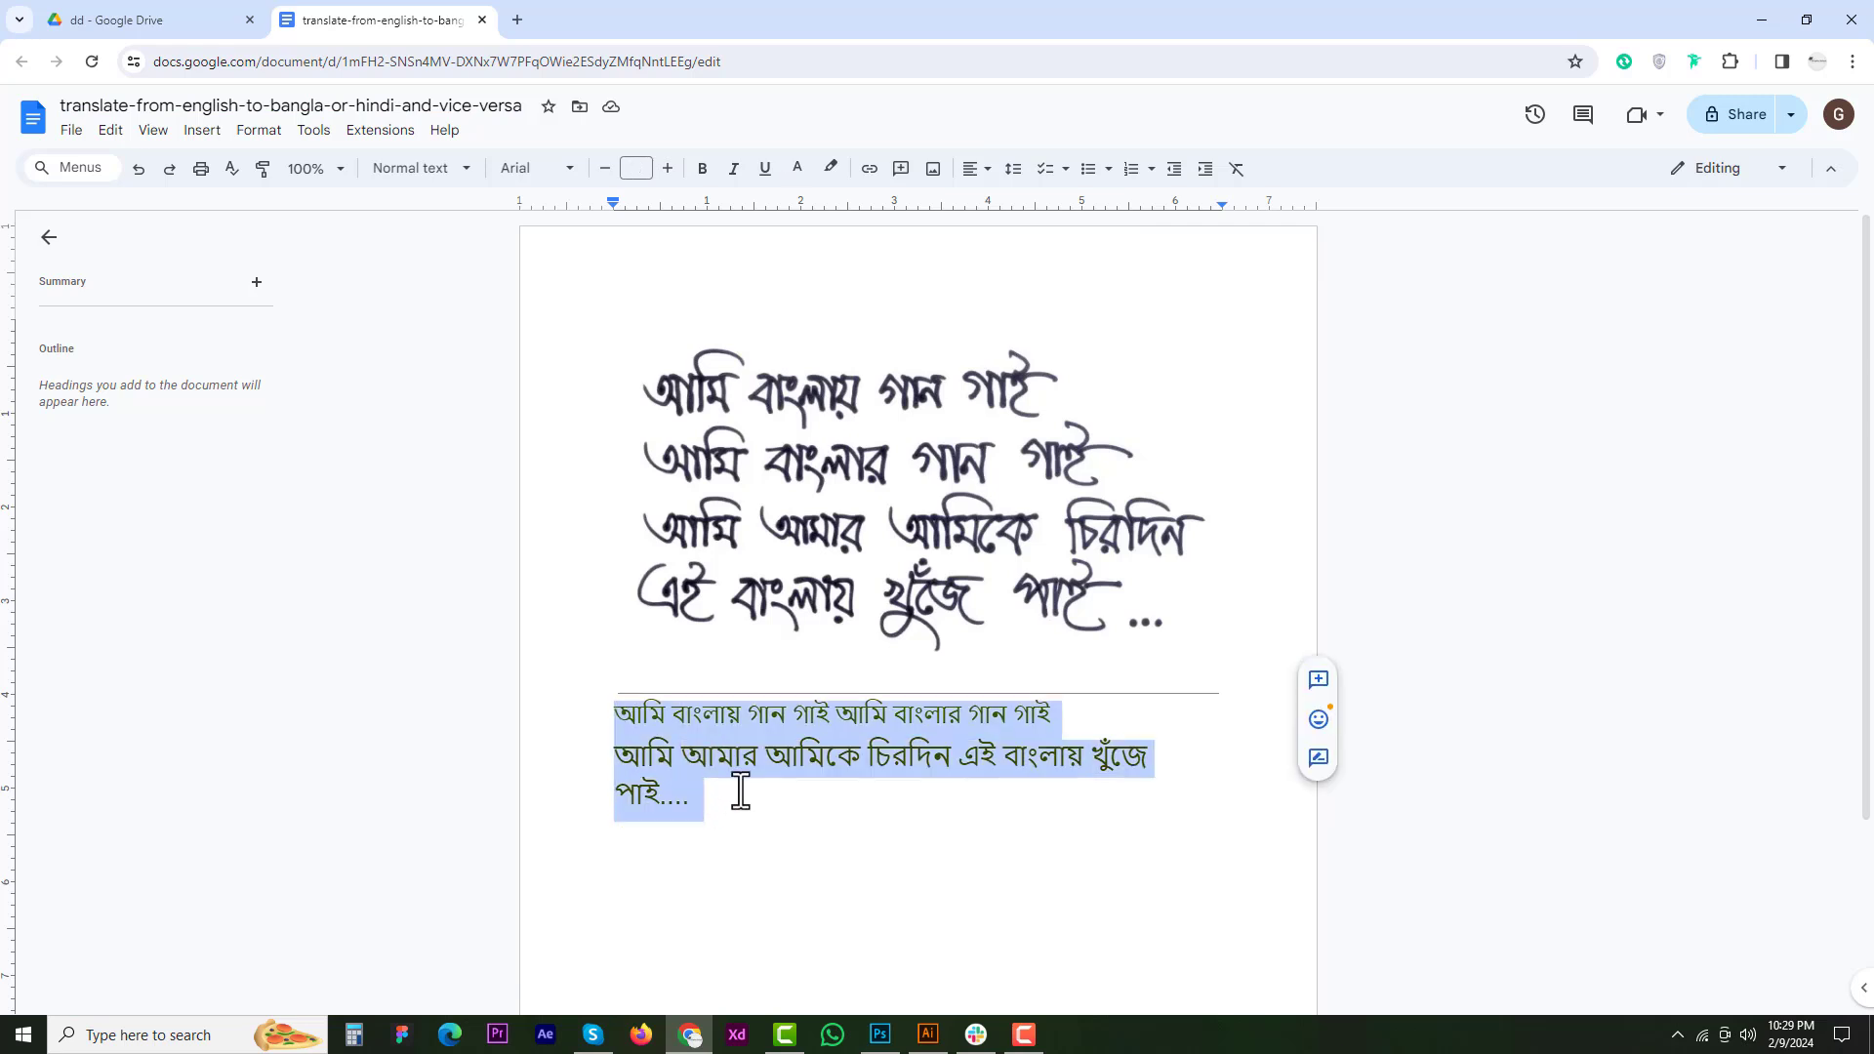
pyautogui.rightClick(768, 739)
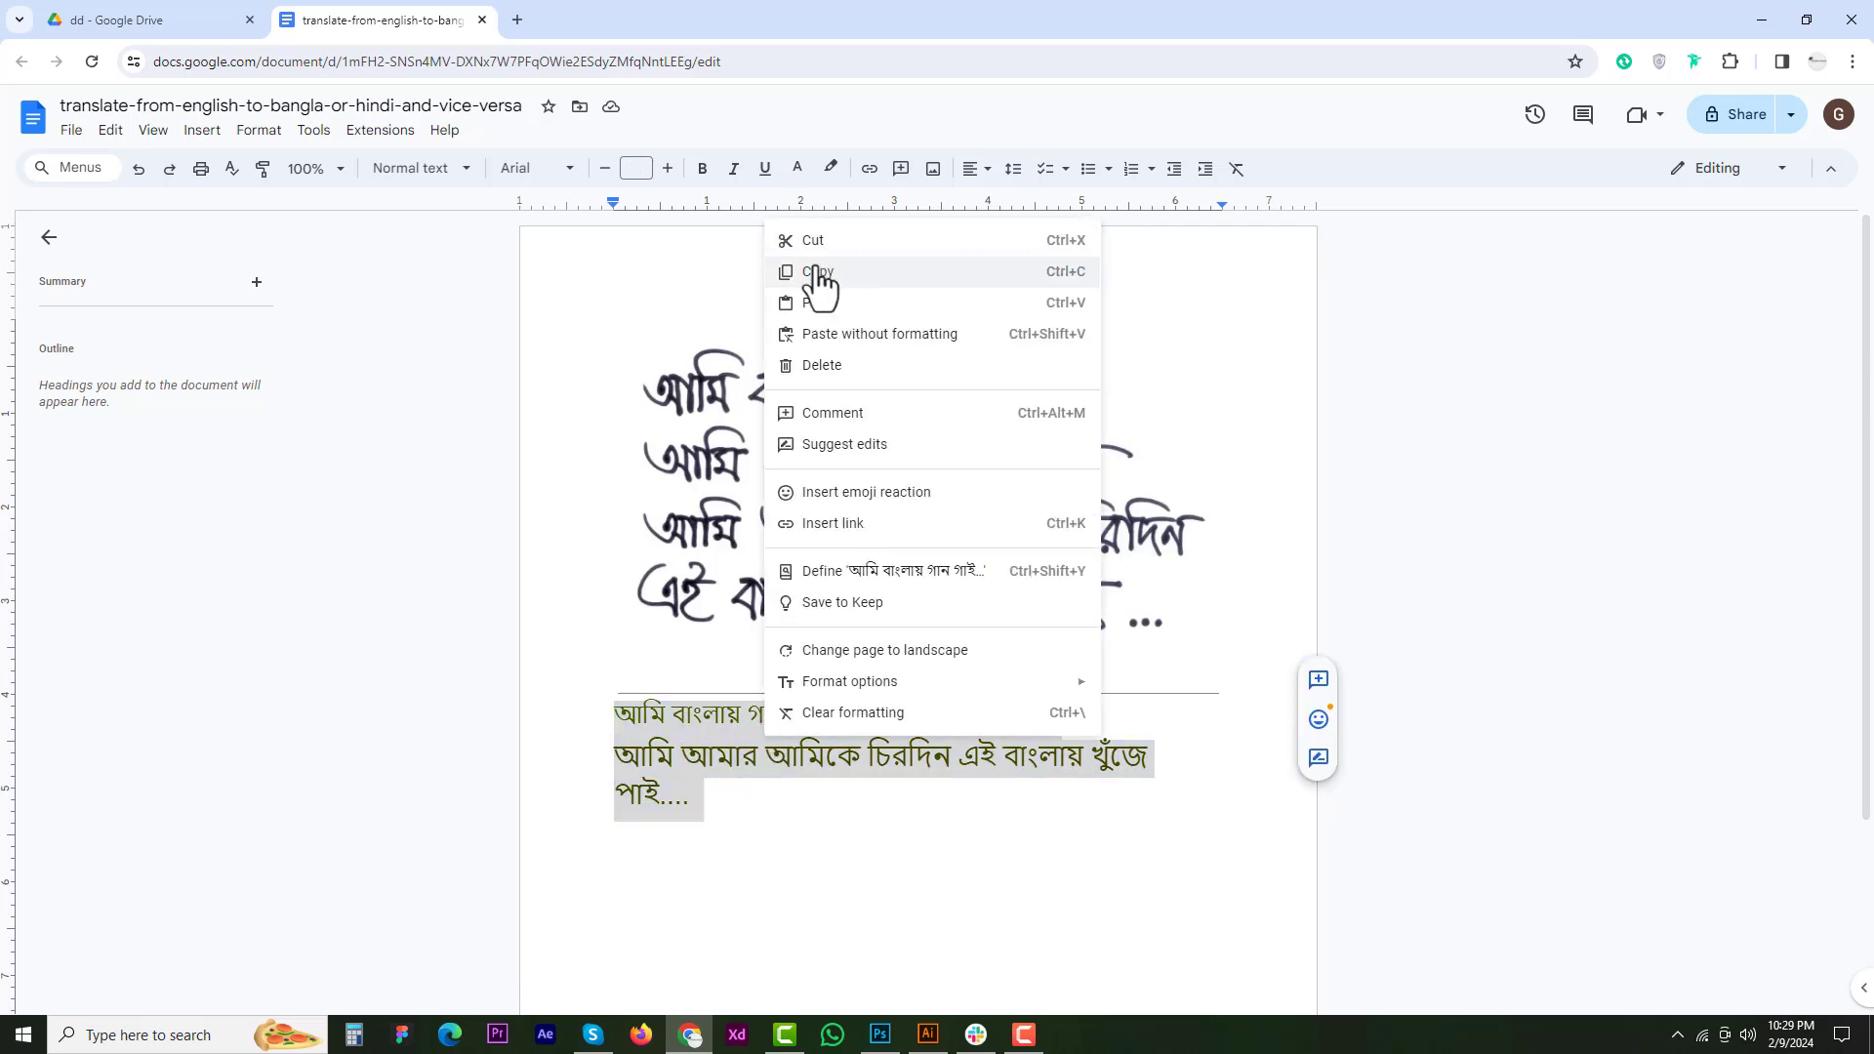
pyautogui.click(816, 276)
# - Switch to Illustrator, paste the copied Bangla text as a new text object and move it fully onto the artboard
pyautogui.click(879, 1034)
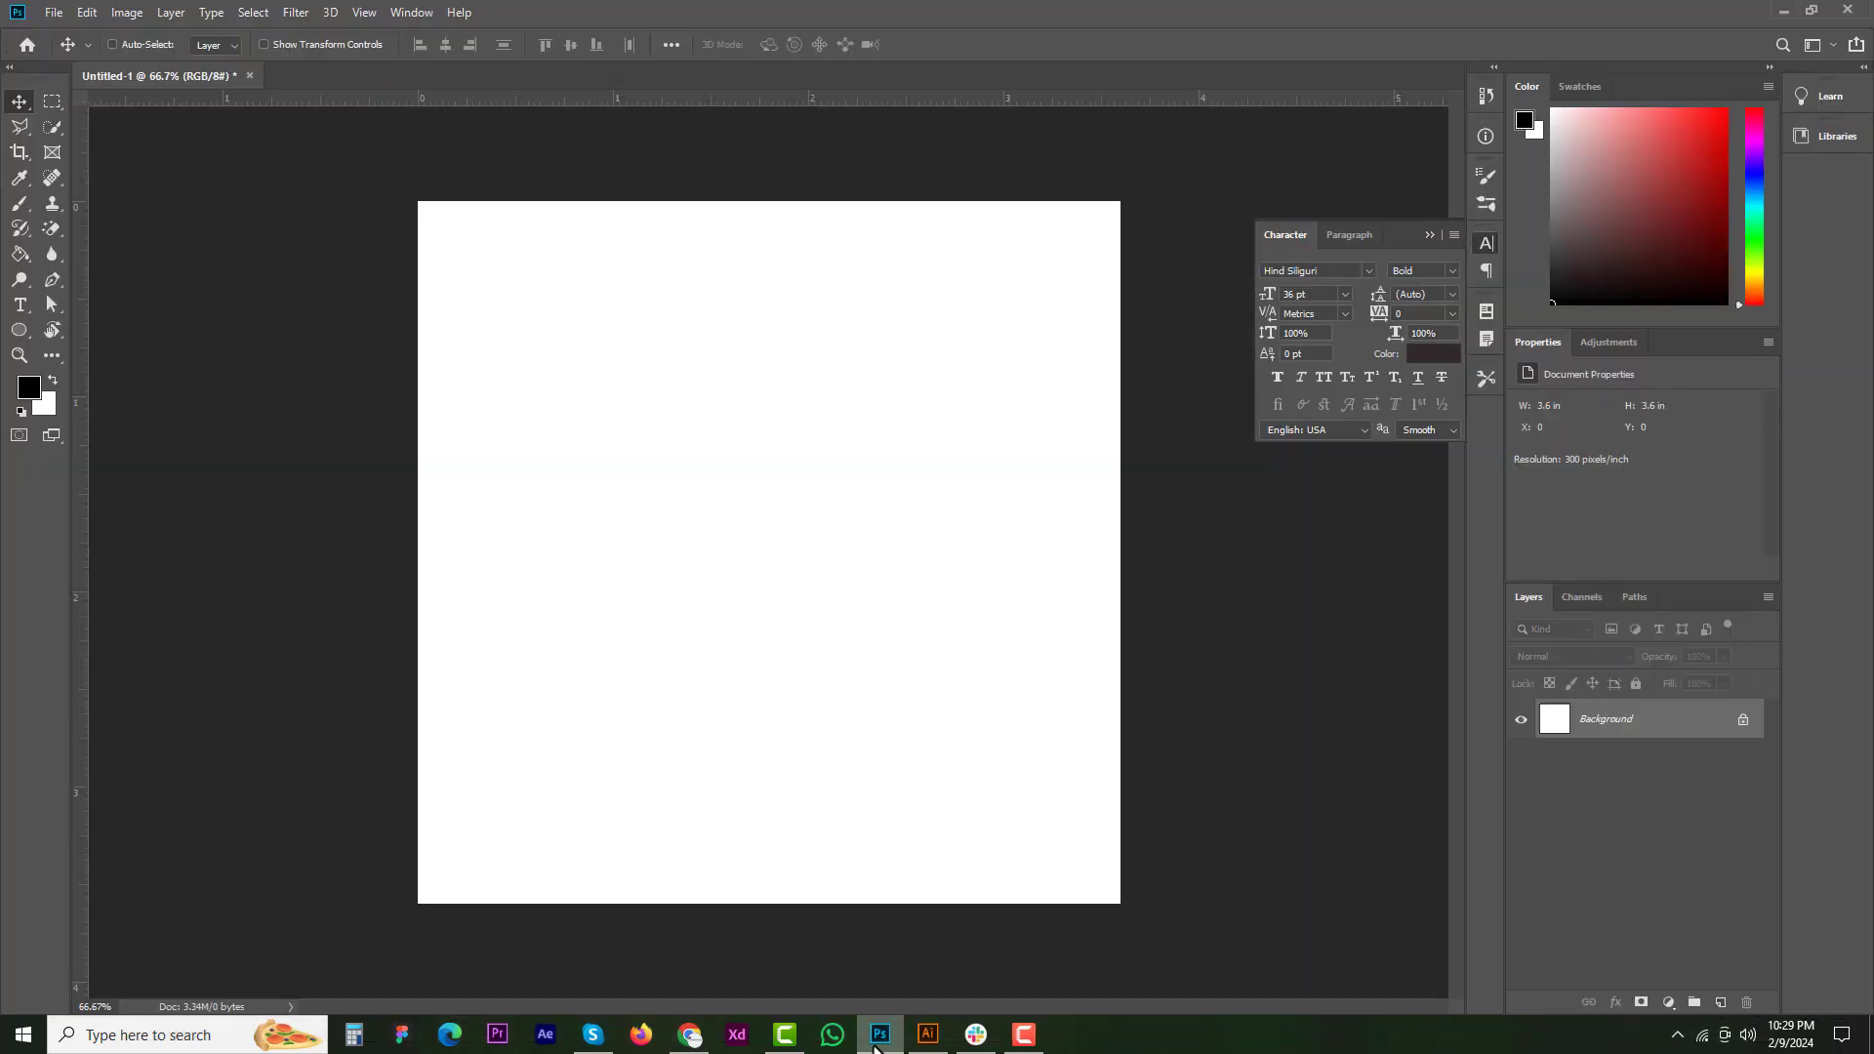
pyautogui.click(925, 1037)
pyautogui.click(761, 545)
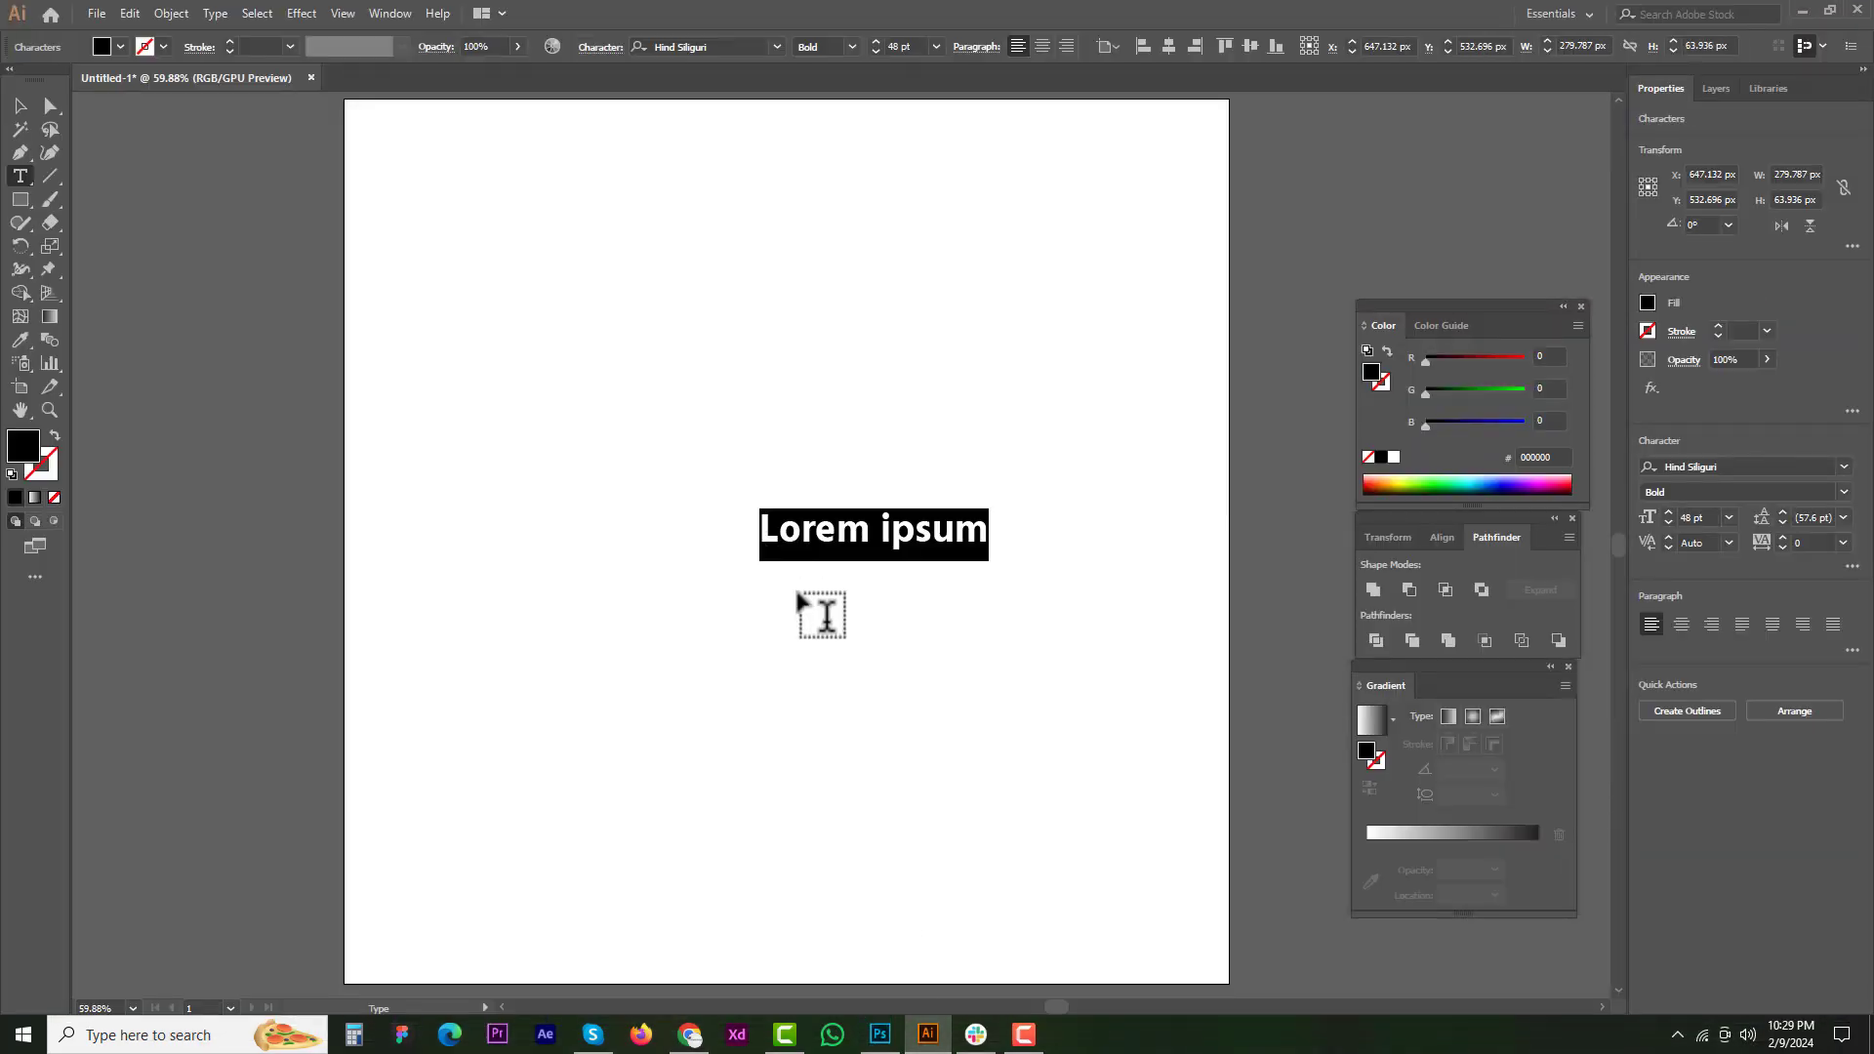
pyautogui.hotkey('ctrl', 'v')
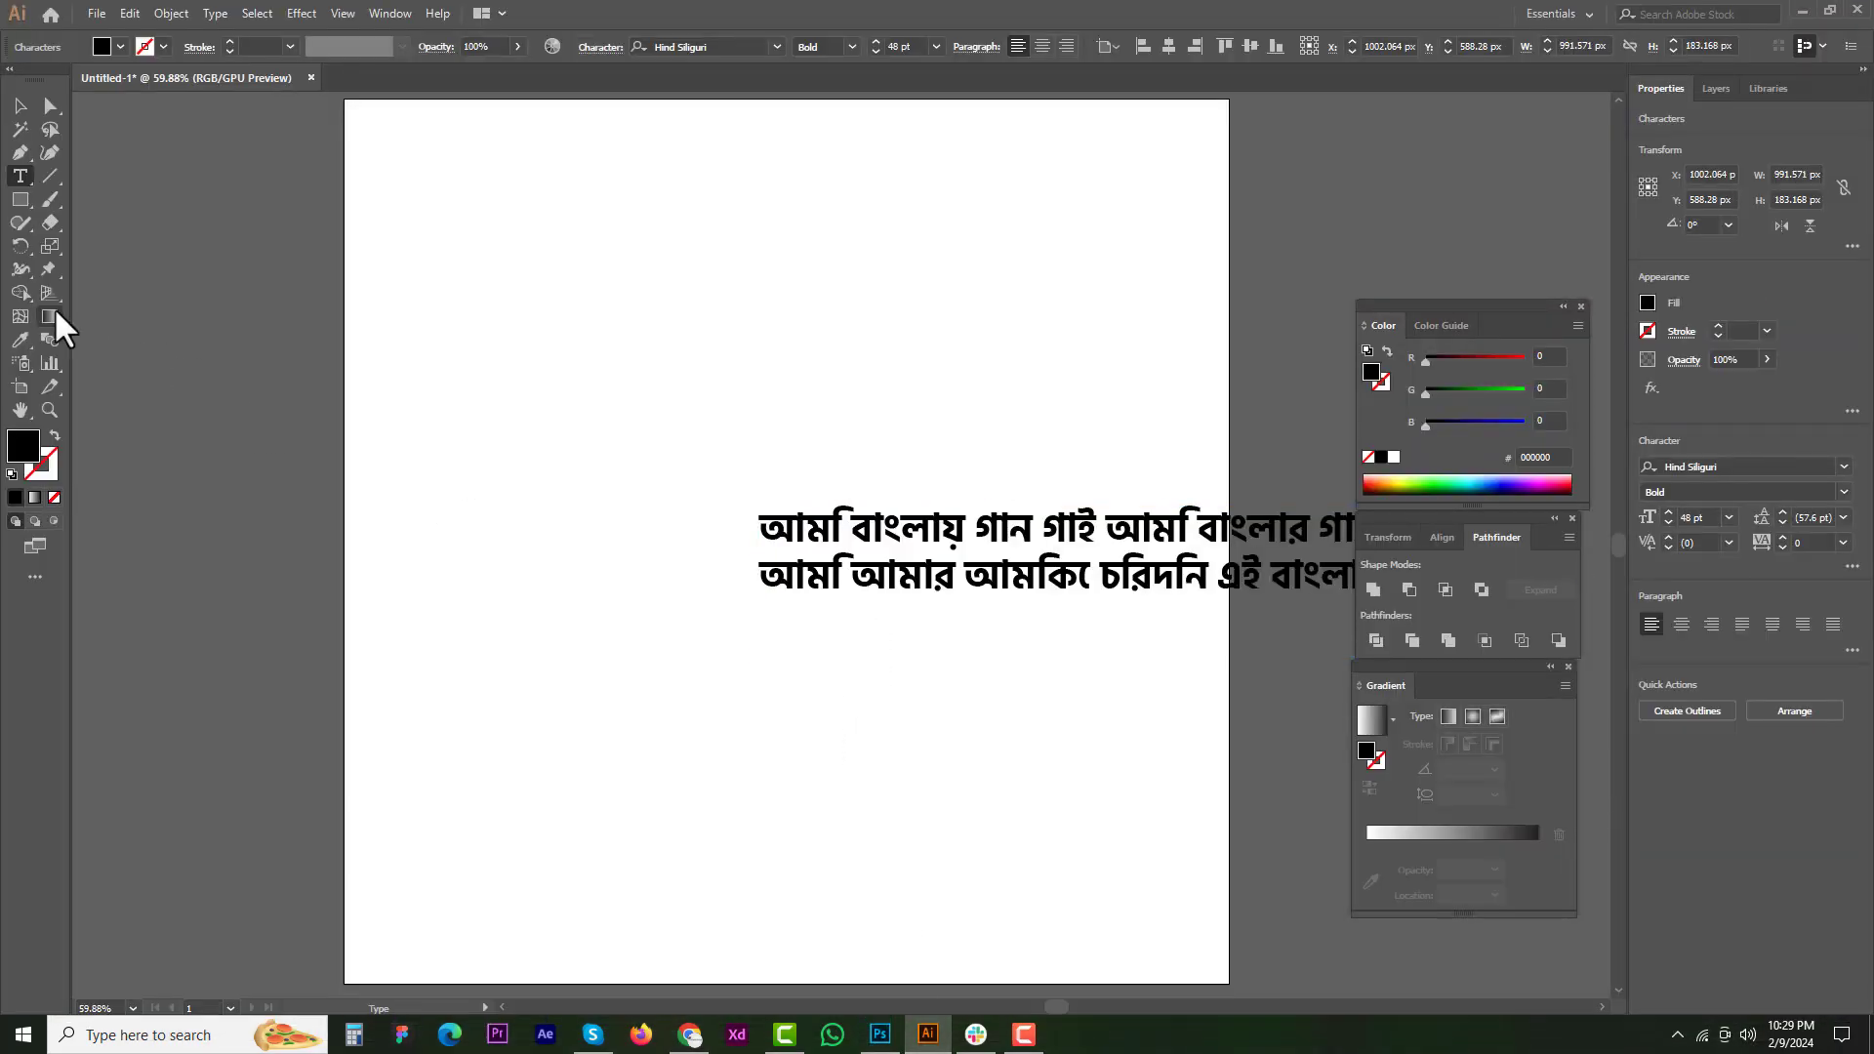
pyautogui.click(19, 106)
pyautogui.moveTo(1051, 585); pyautogui.dragTo(695, 493)
pyautogui.click(835, 726)
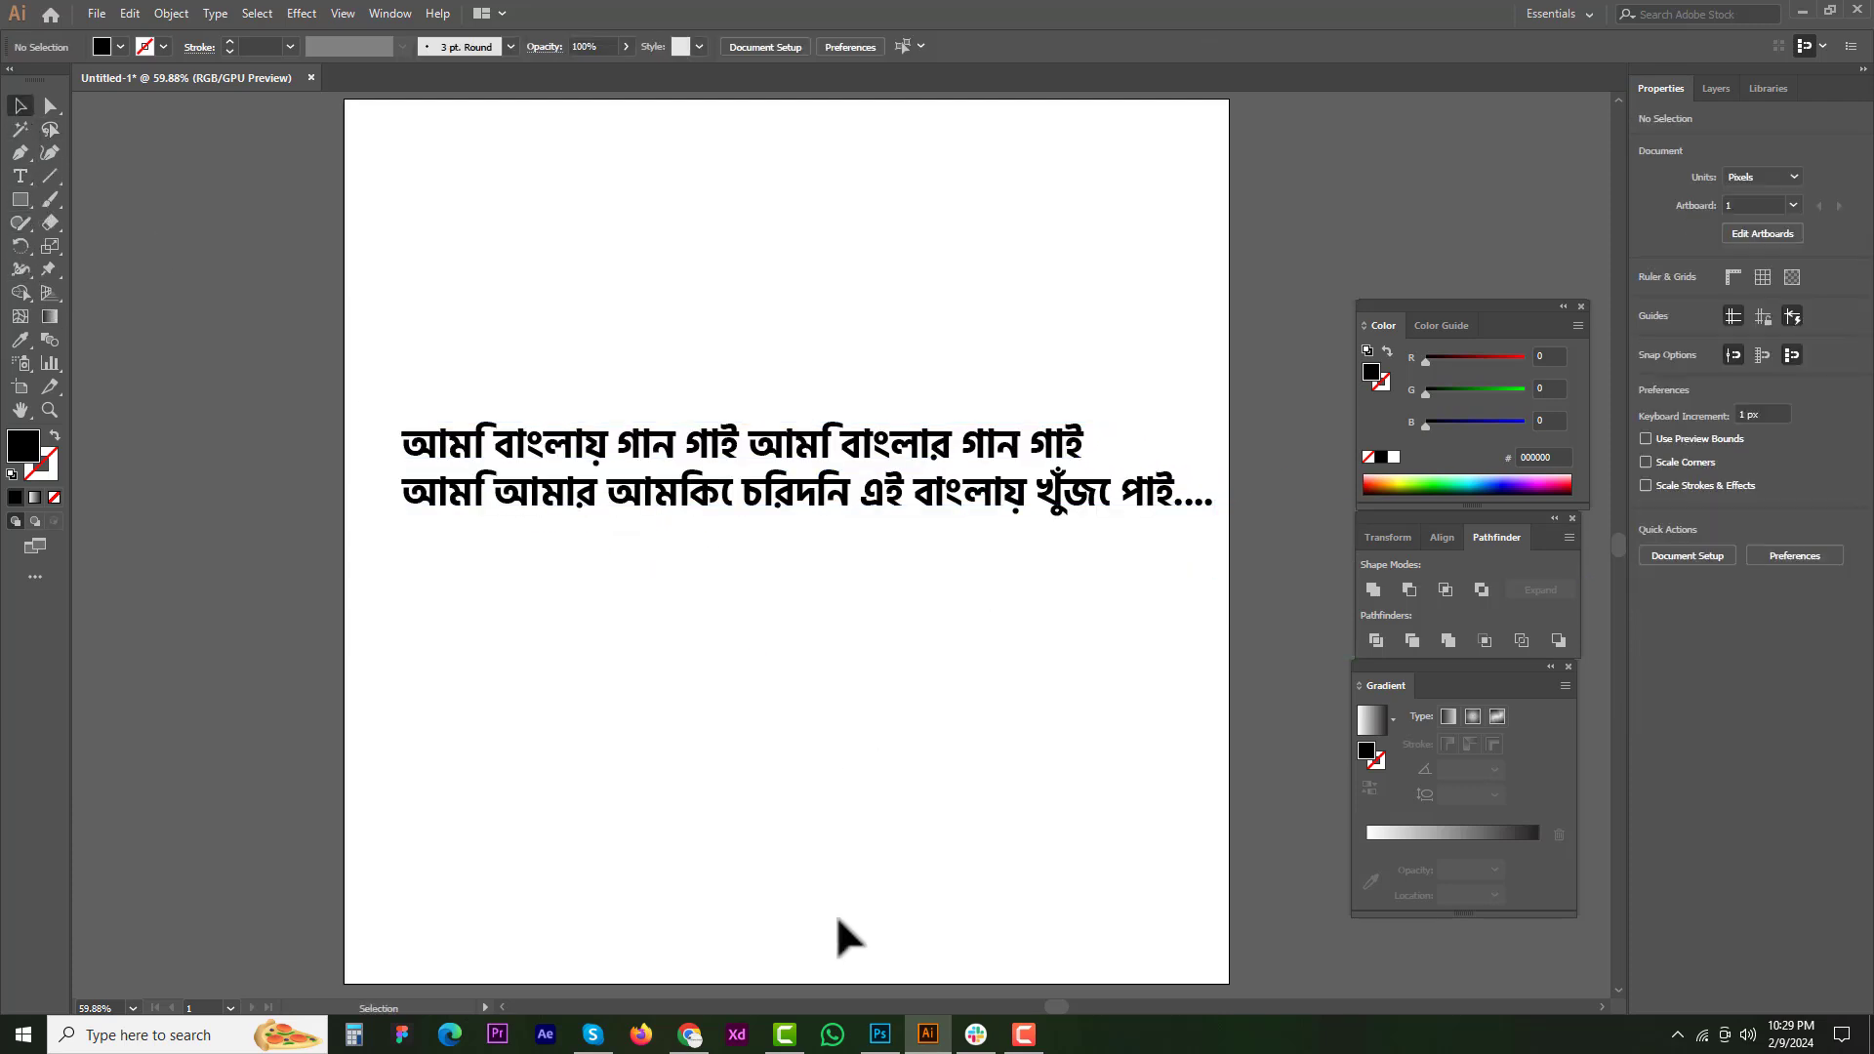
# - Compare the pasted Bangla text in Illustrator with the converted text in the Google Docs document
pyautogui.click(546, 503)
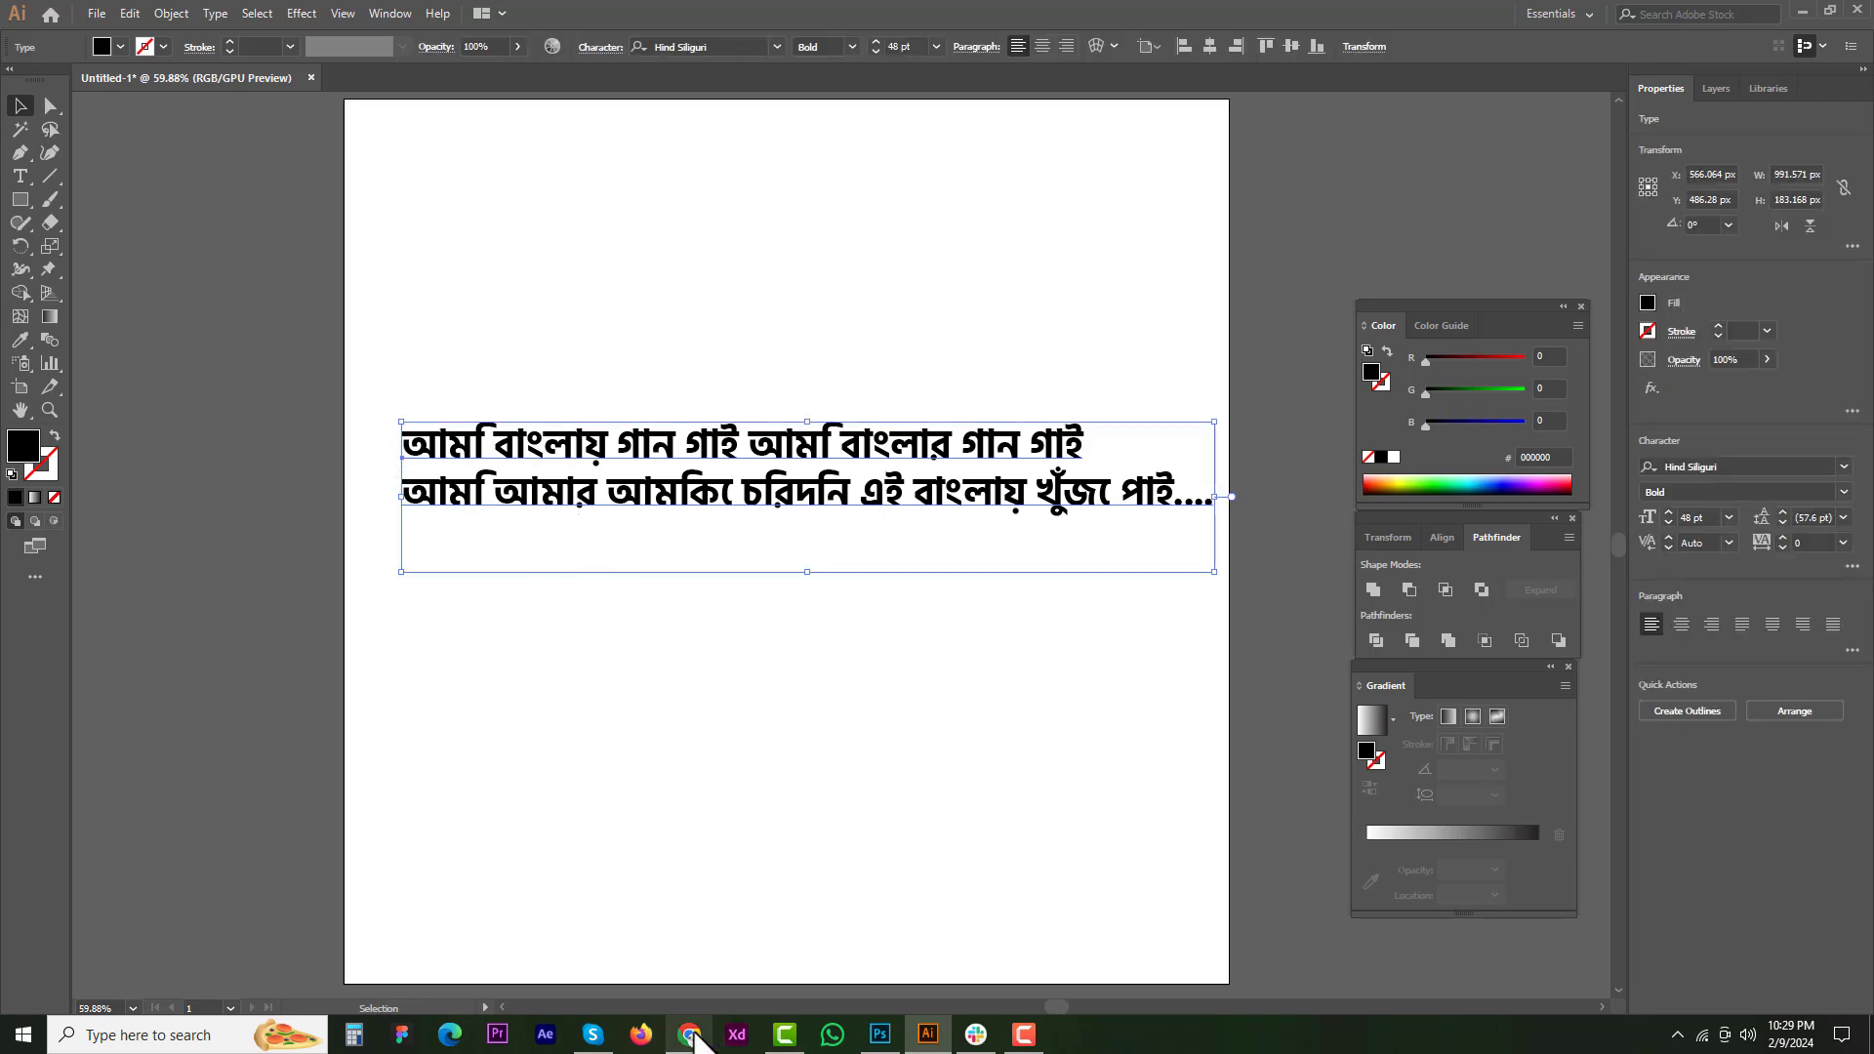
pyautogui.click(691, 1035)
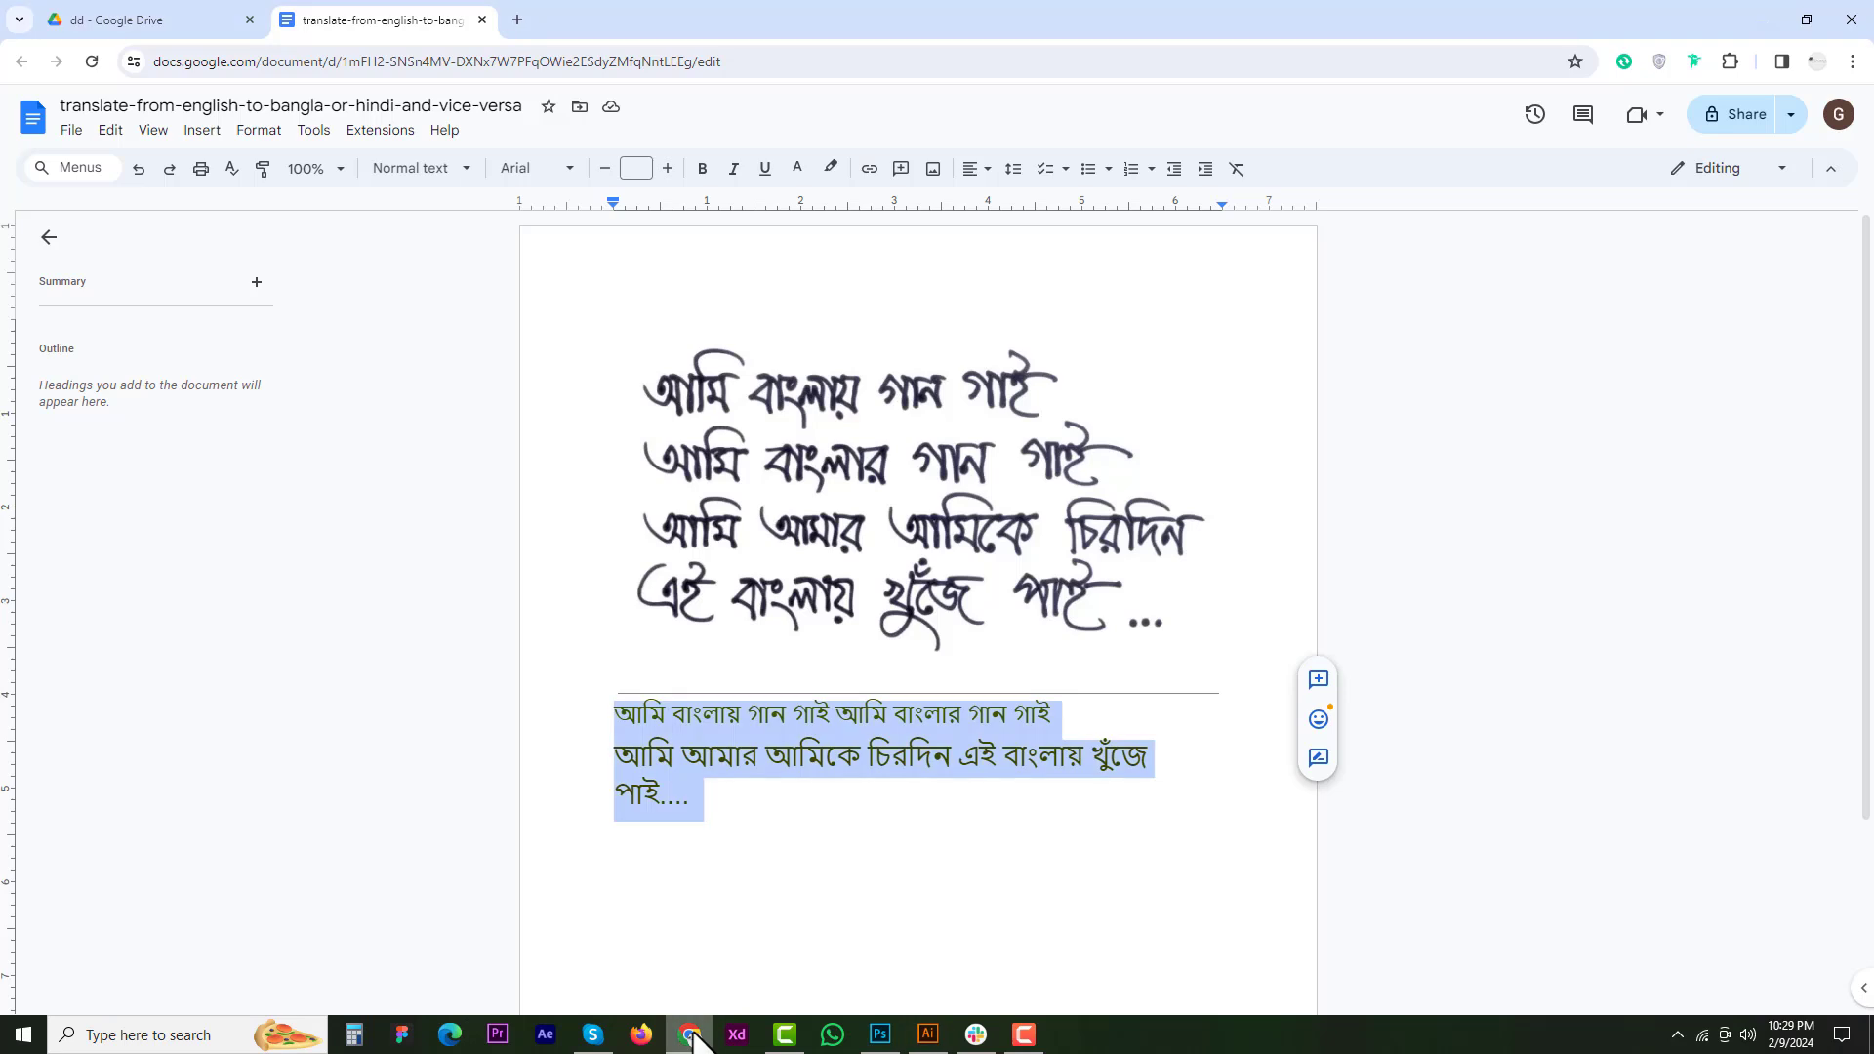
pyautogui.click(794, 803)
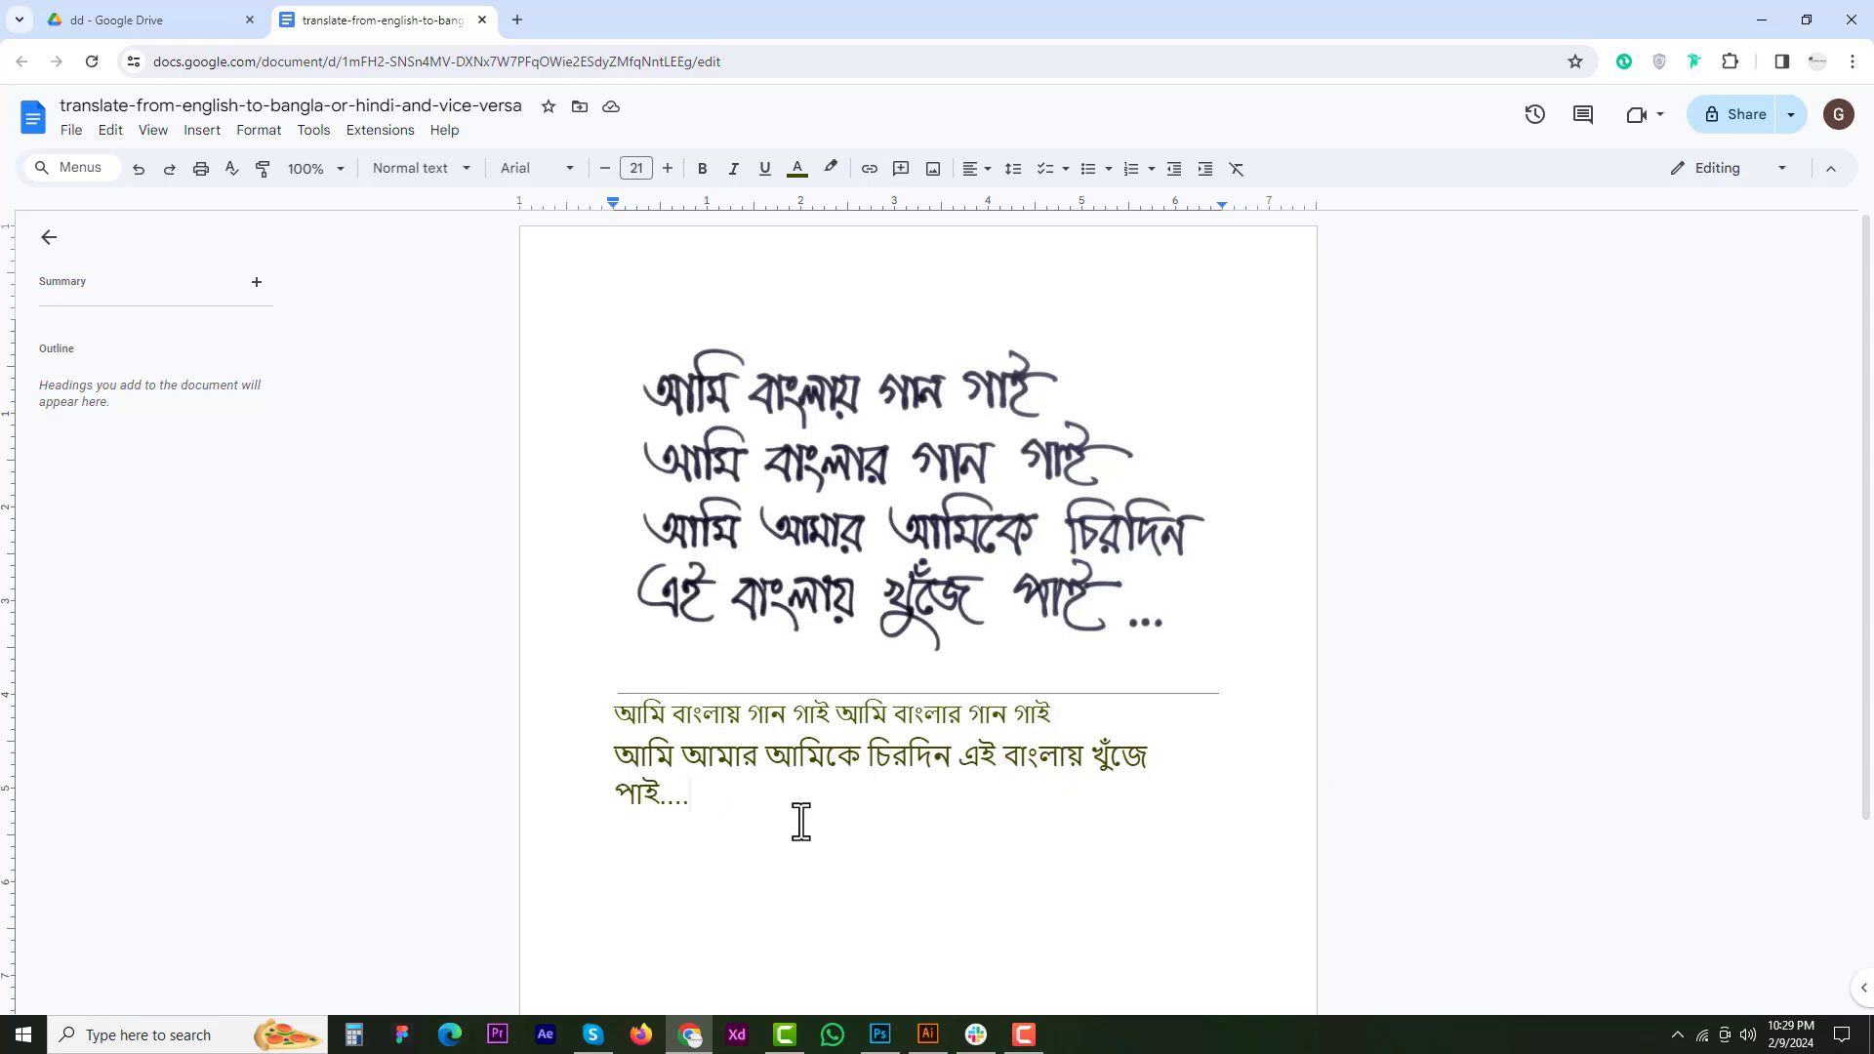
pyautogui.click(927, 1033)
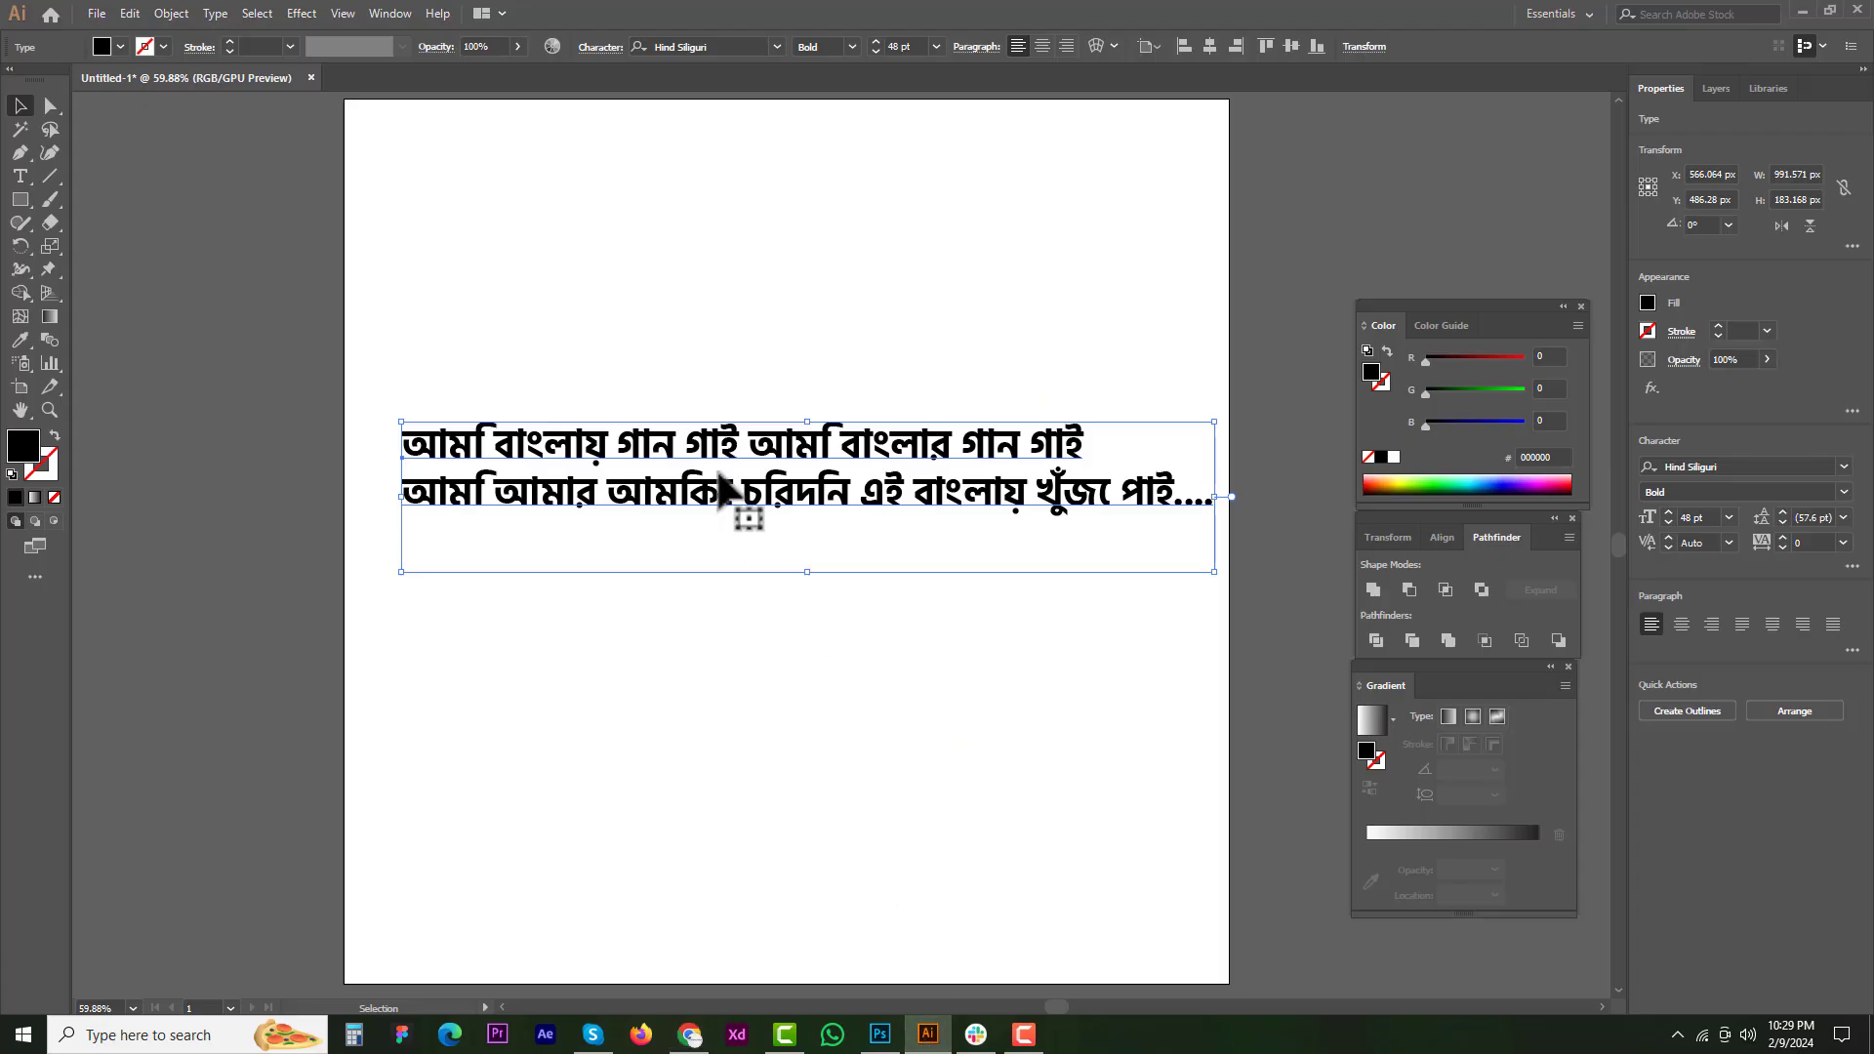
pyautogui.click(945, 635)
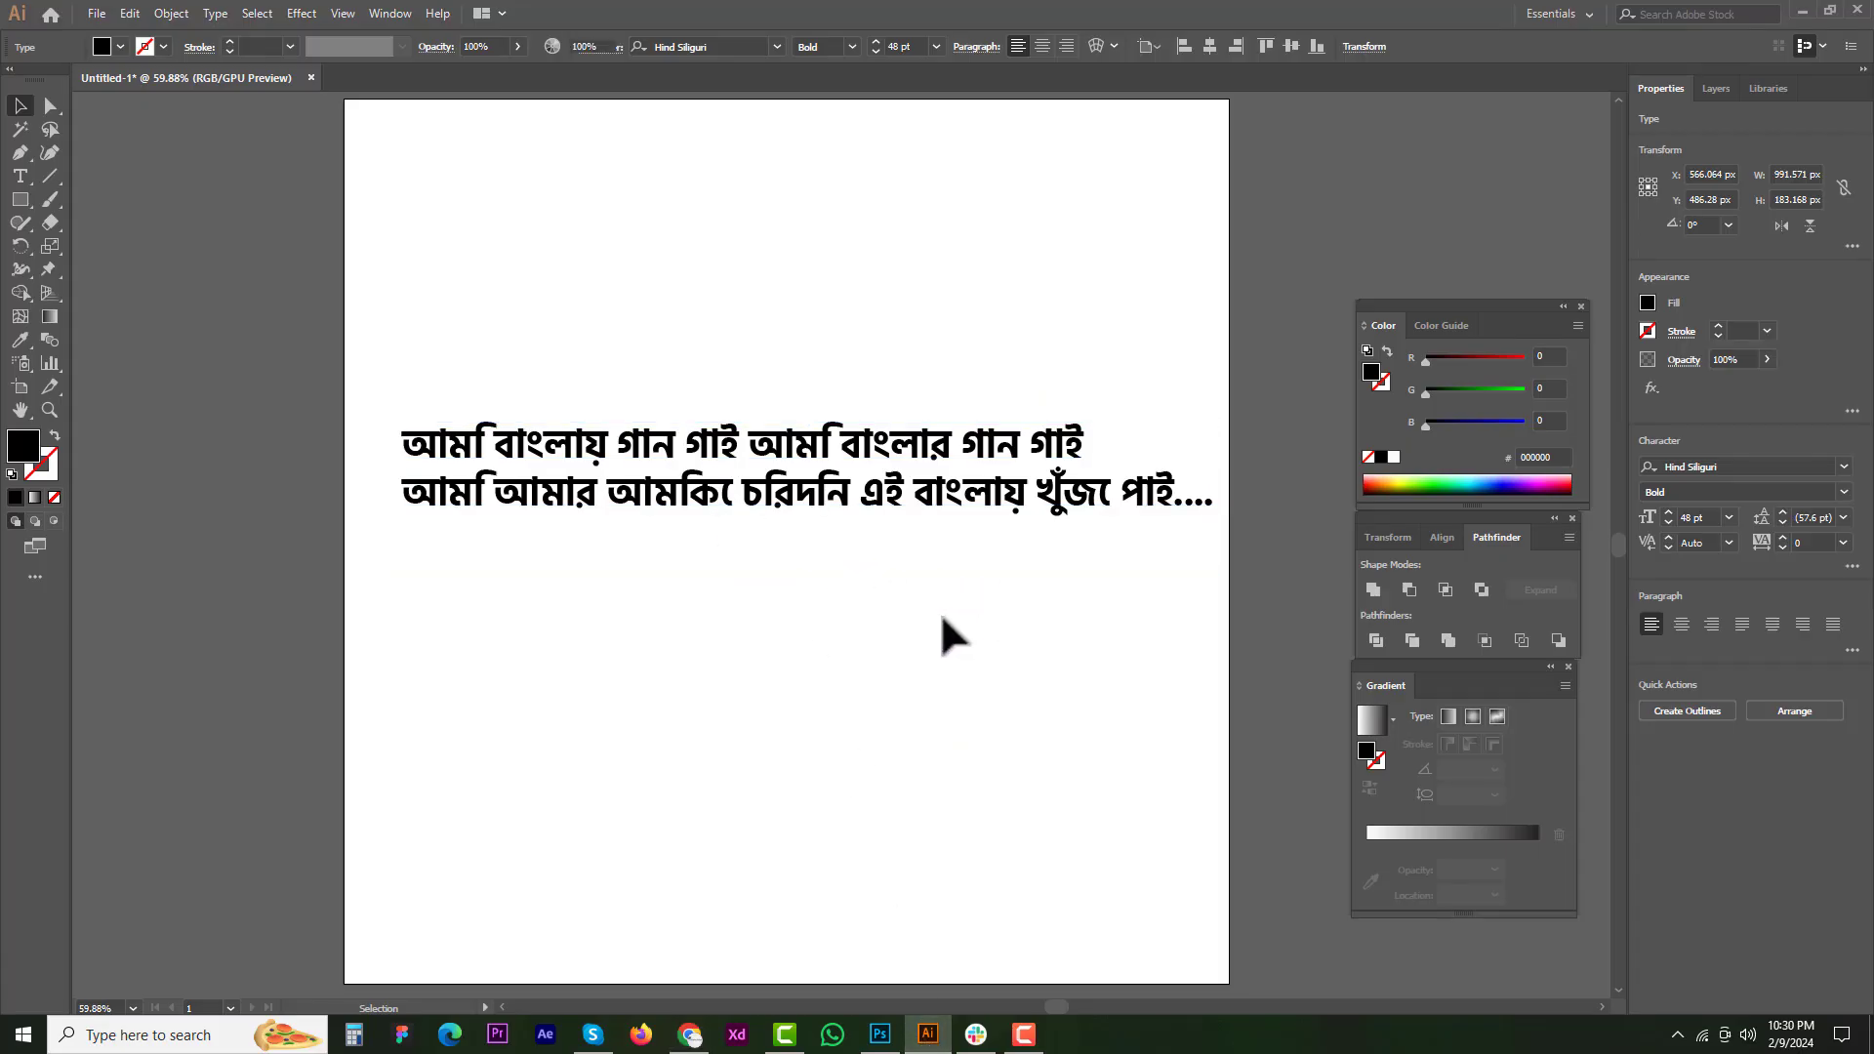
# - Switch to Photoshop and paste the copied Bangla text into a new type layer on the blank canvas
pyautogui.click(886, 1038)
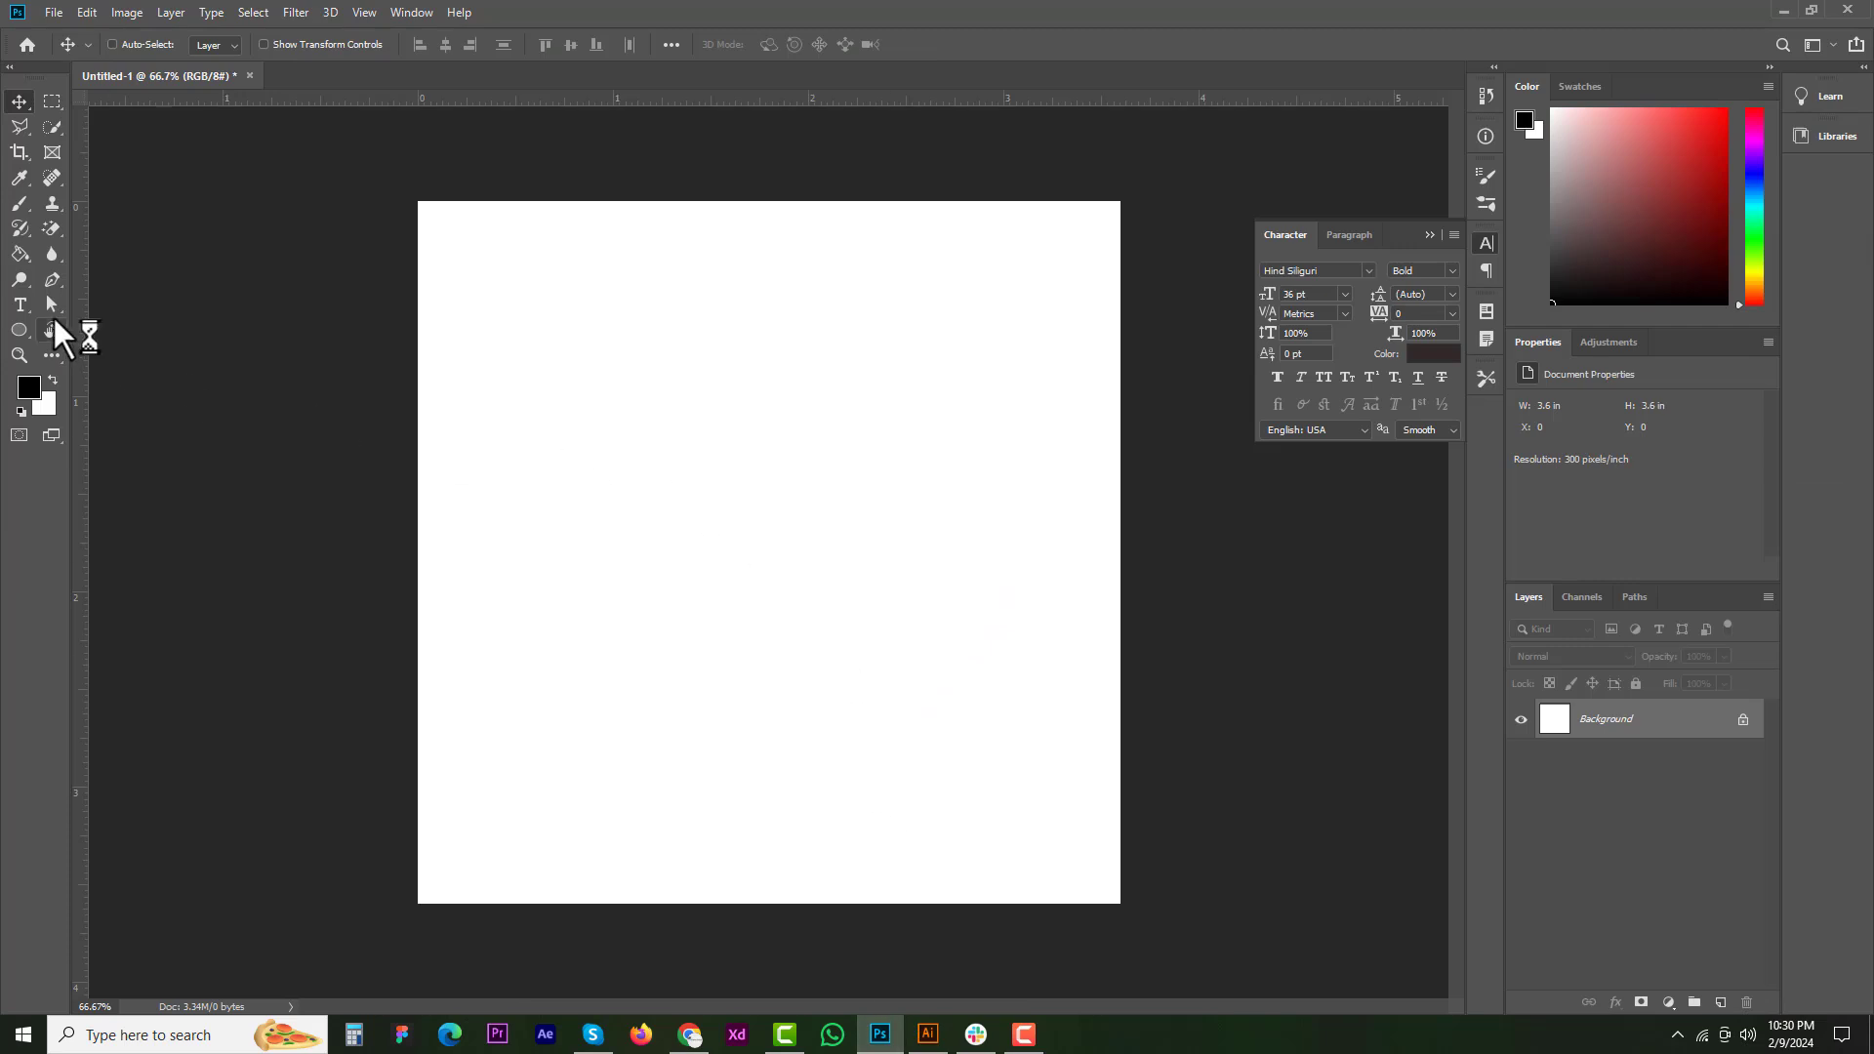
pyautogui.click(20, 305)
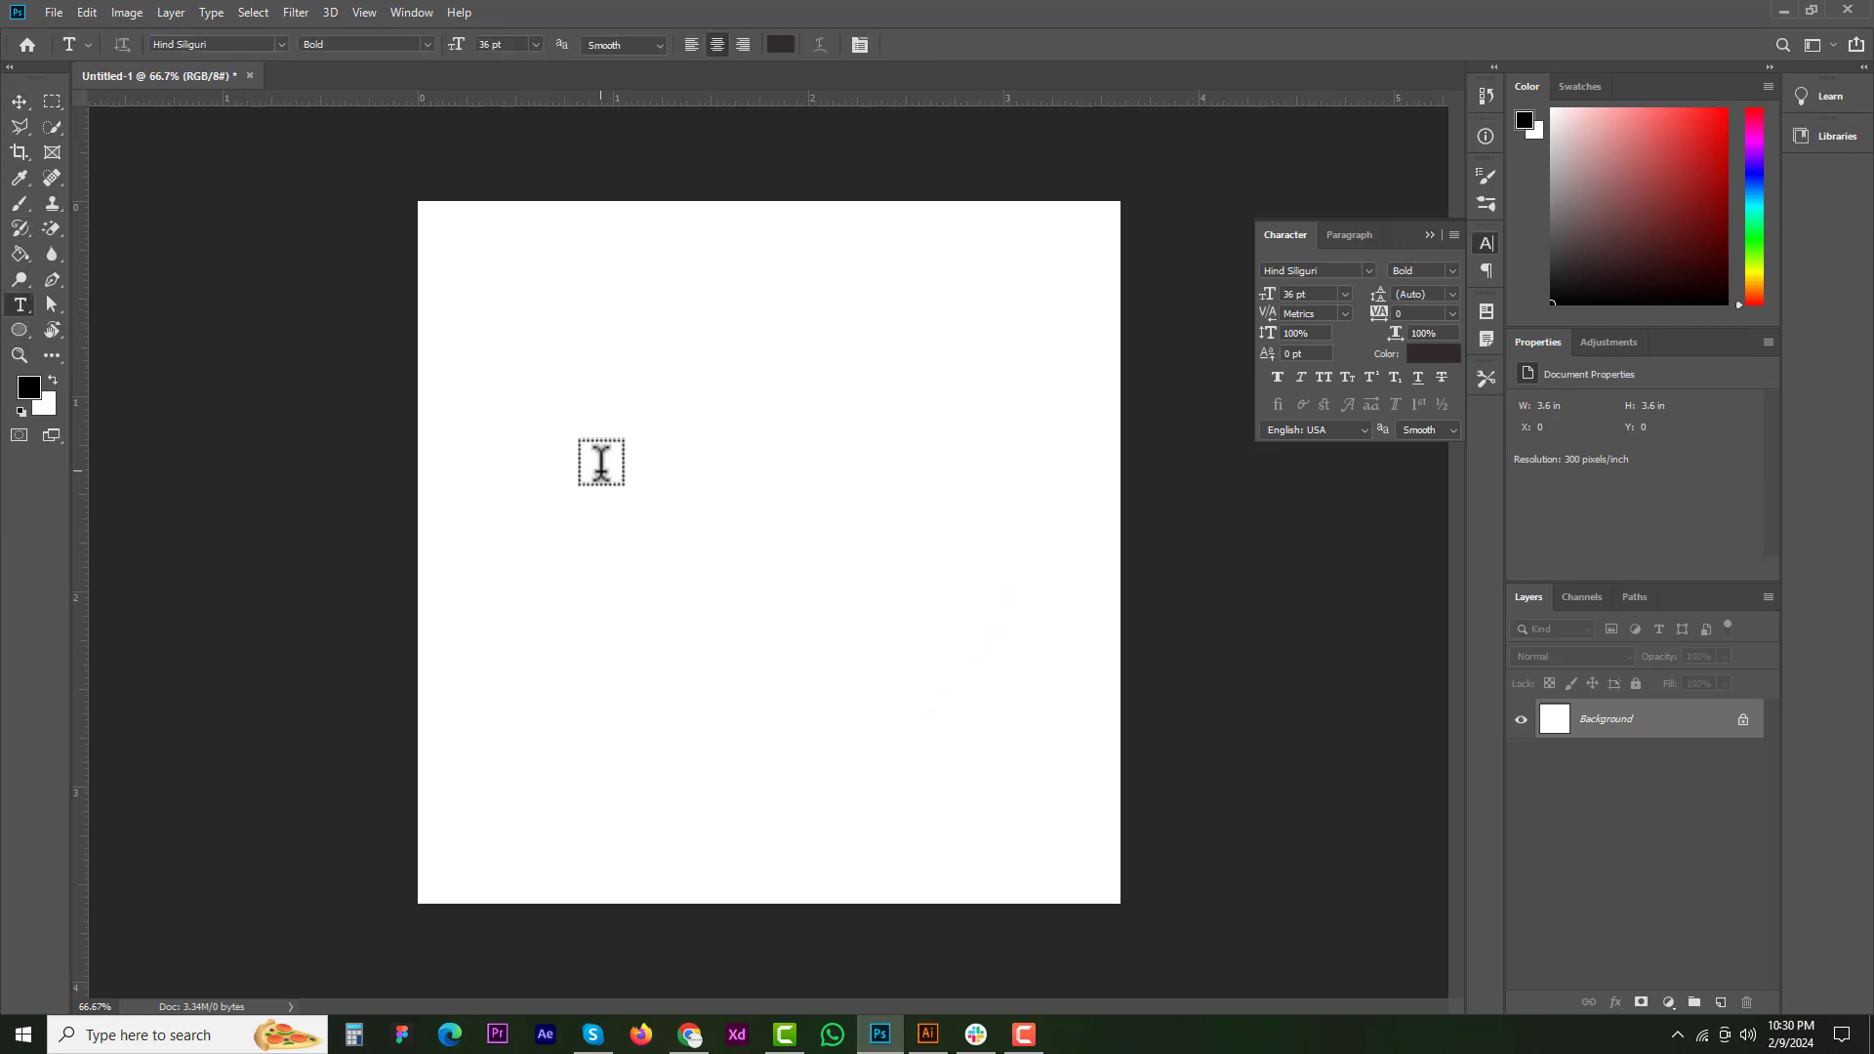
pyautogui.click(634, 496)
pyautogui.hotkey('ctrl', 'v')
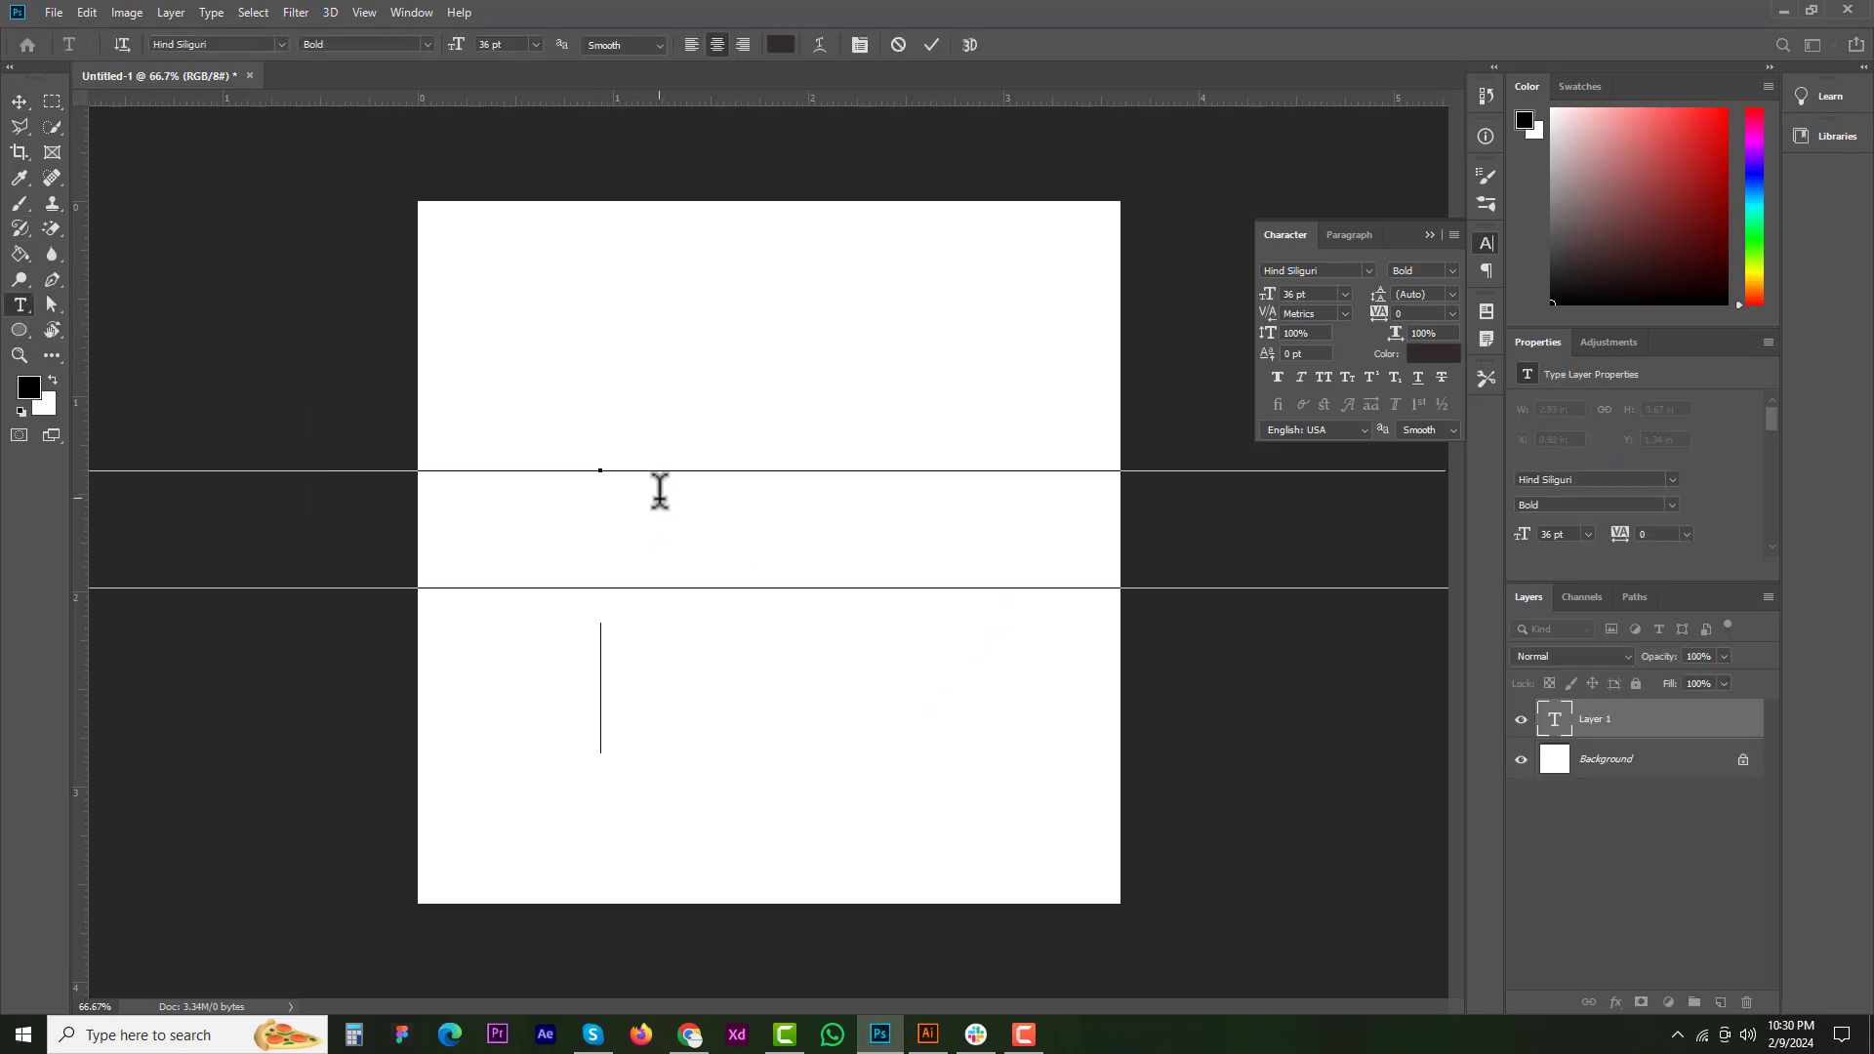
# - Set all the pasted text to 16 pt and move it to the middle of the canvas width
pyautogui.hotkey('ctrl', 'a')
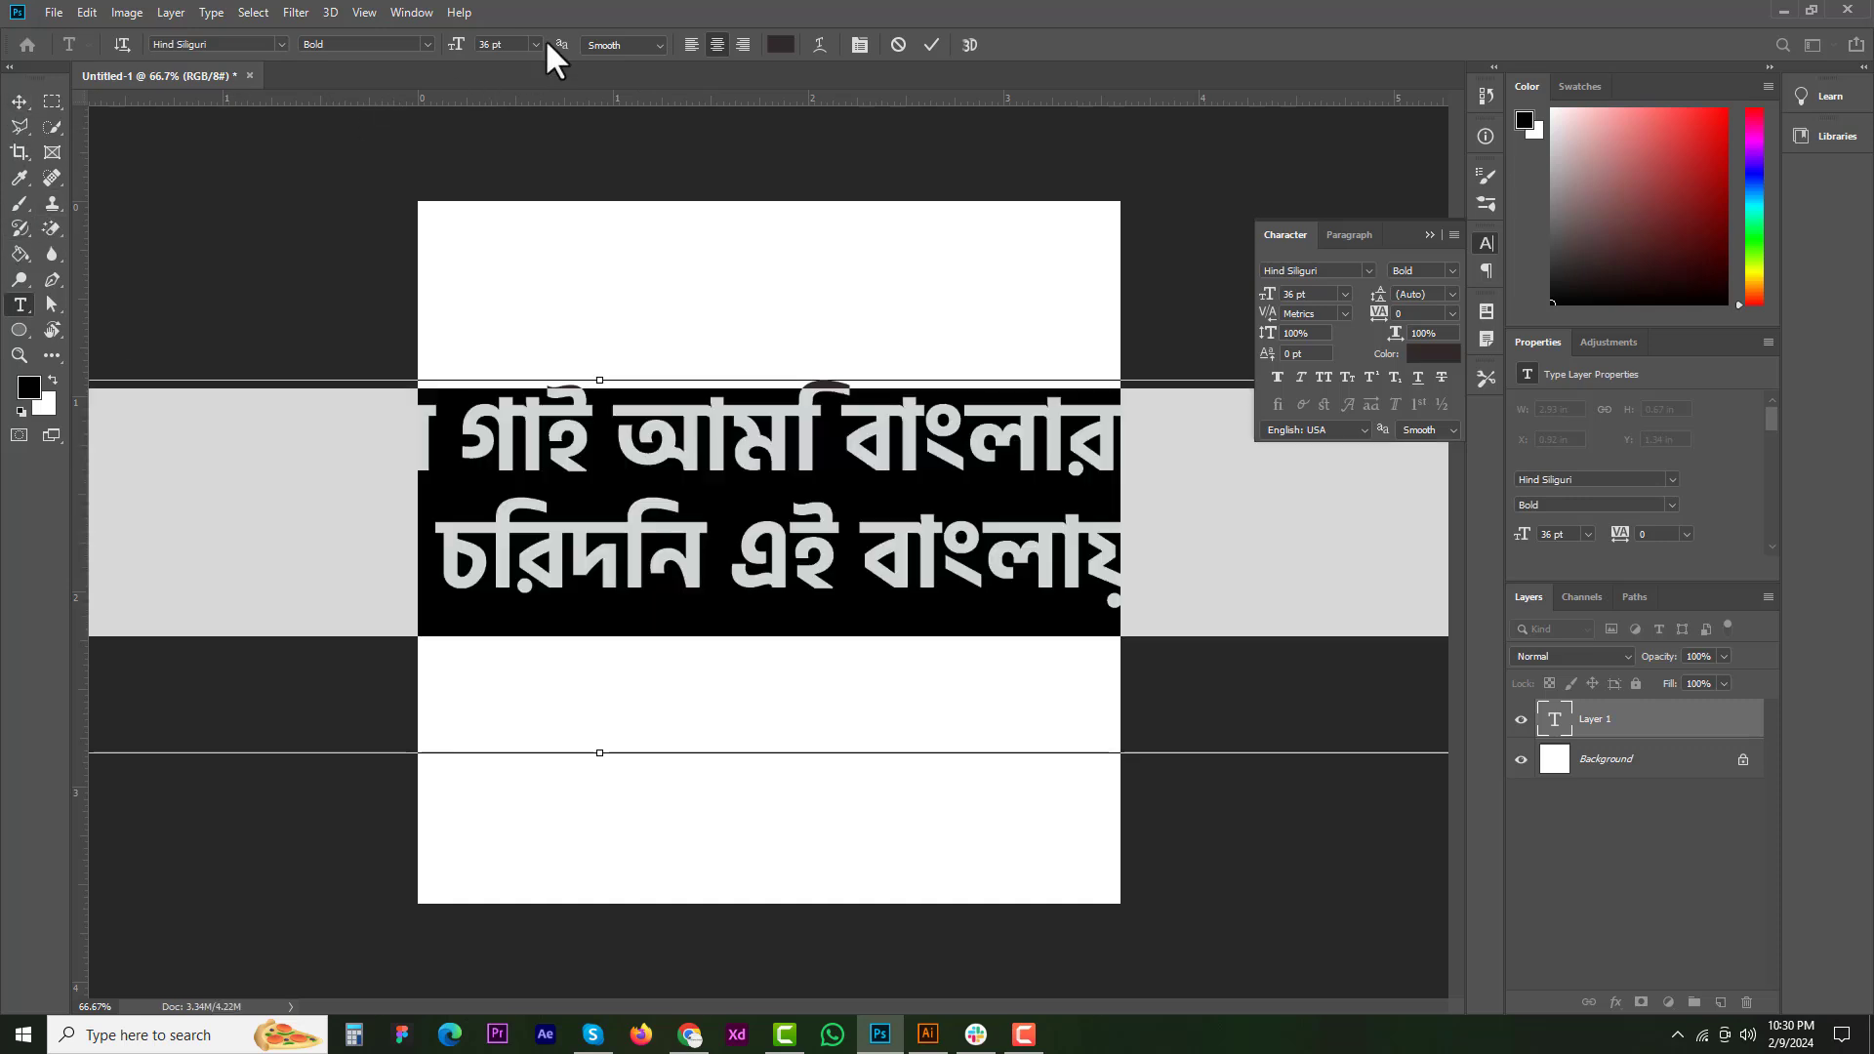
pyautogui.click(535, 44)
pyautogui.click(509, 190)
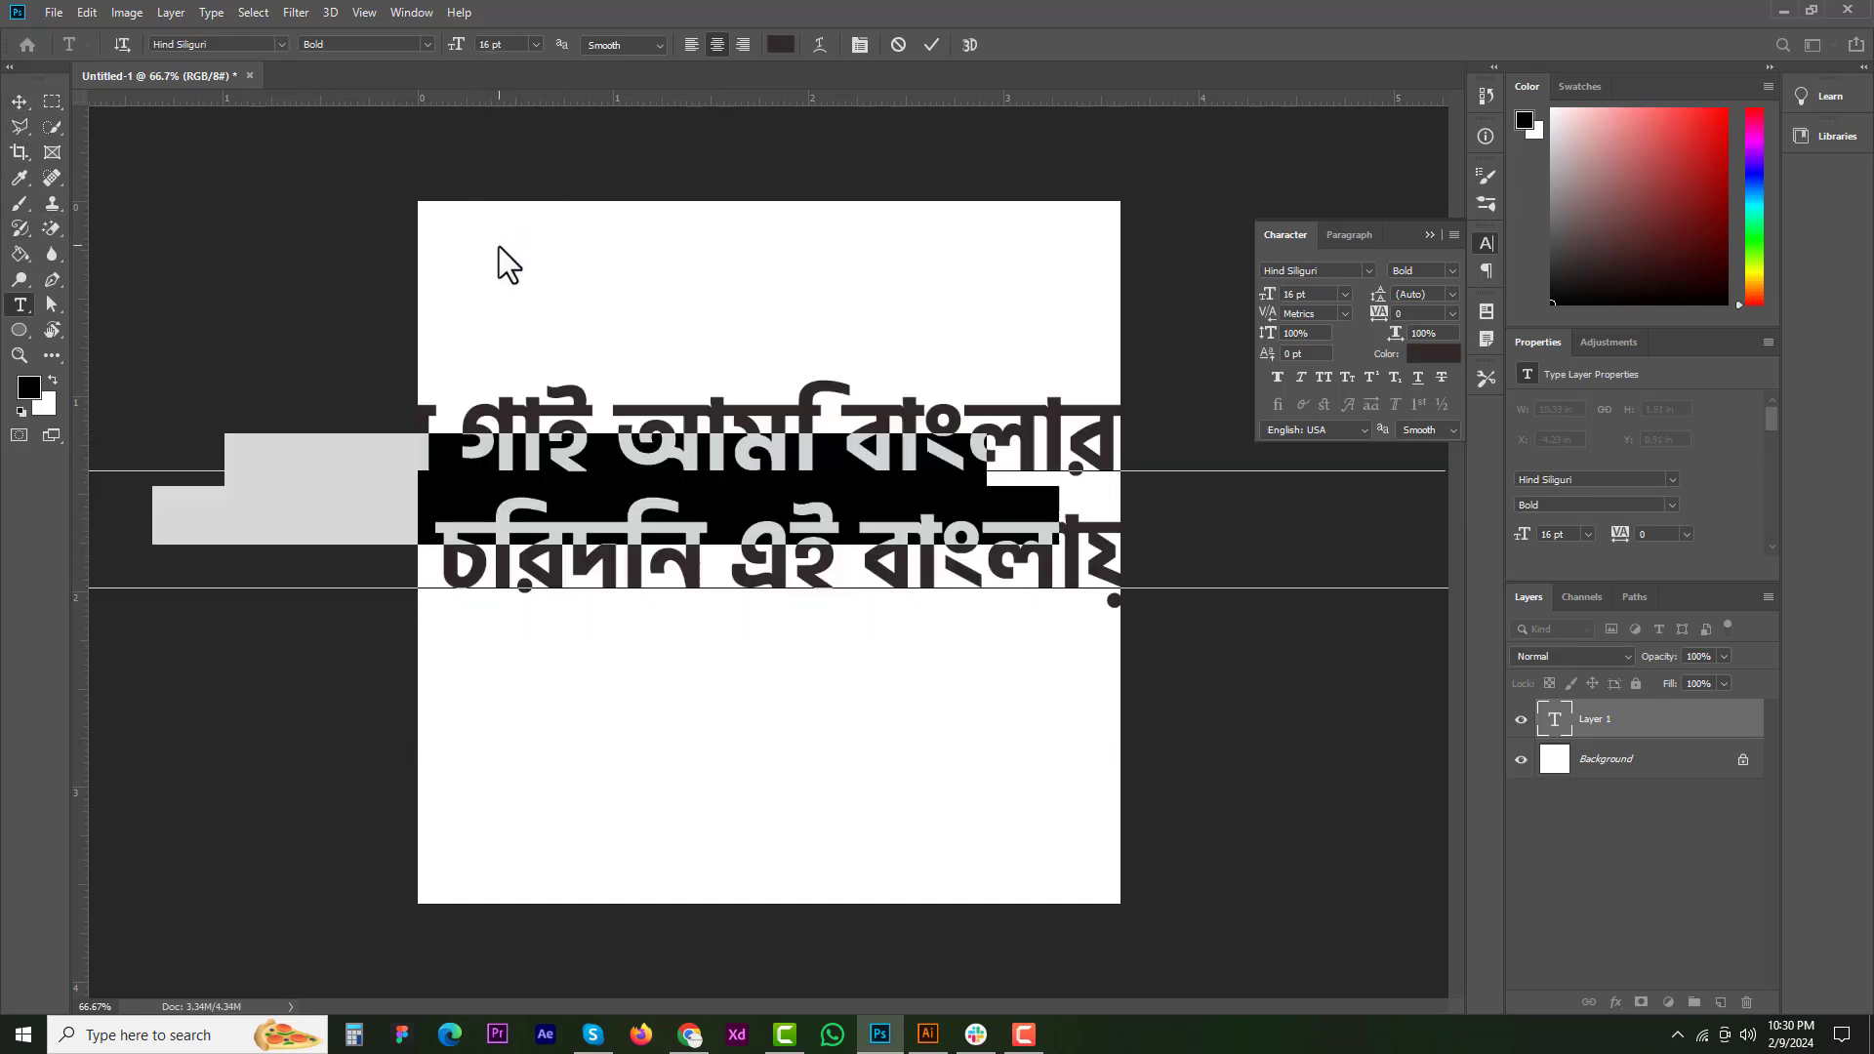
pyautogui.click(18, 103)
pyautogui.moveTo(680, 468); pyautogui.dragTo(873, 454)
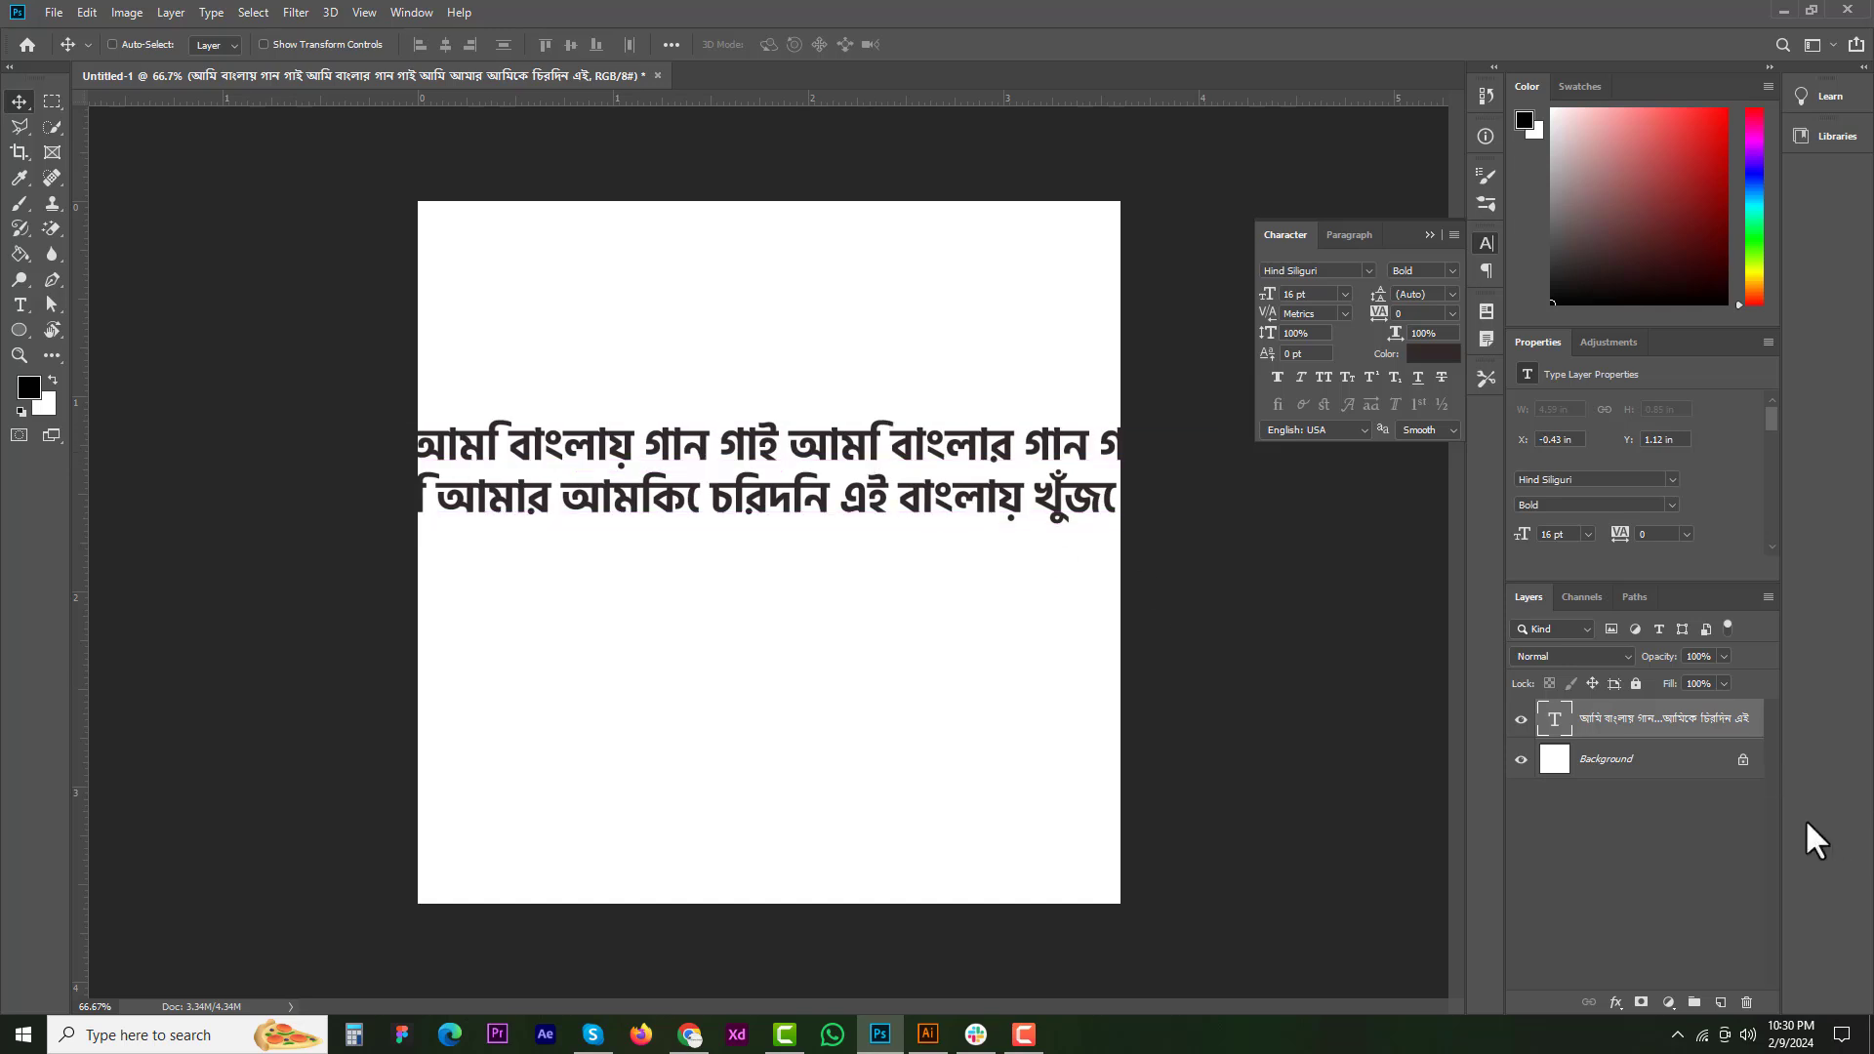
# - Delete the Bangla text layer and switch back to the Google Docs document in Chrome
pyautogui.press('Delete')
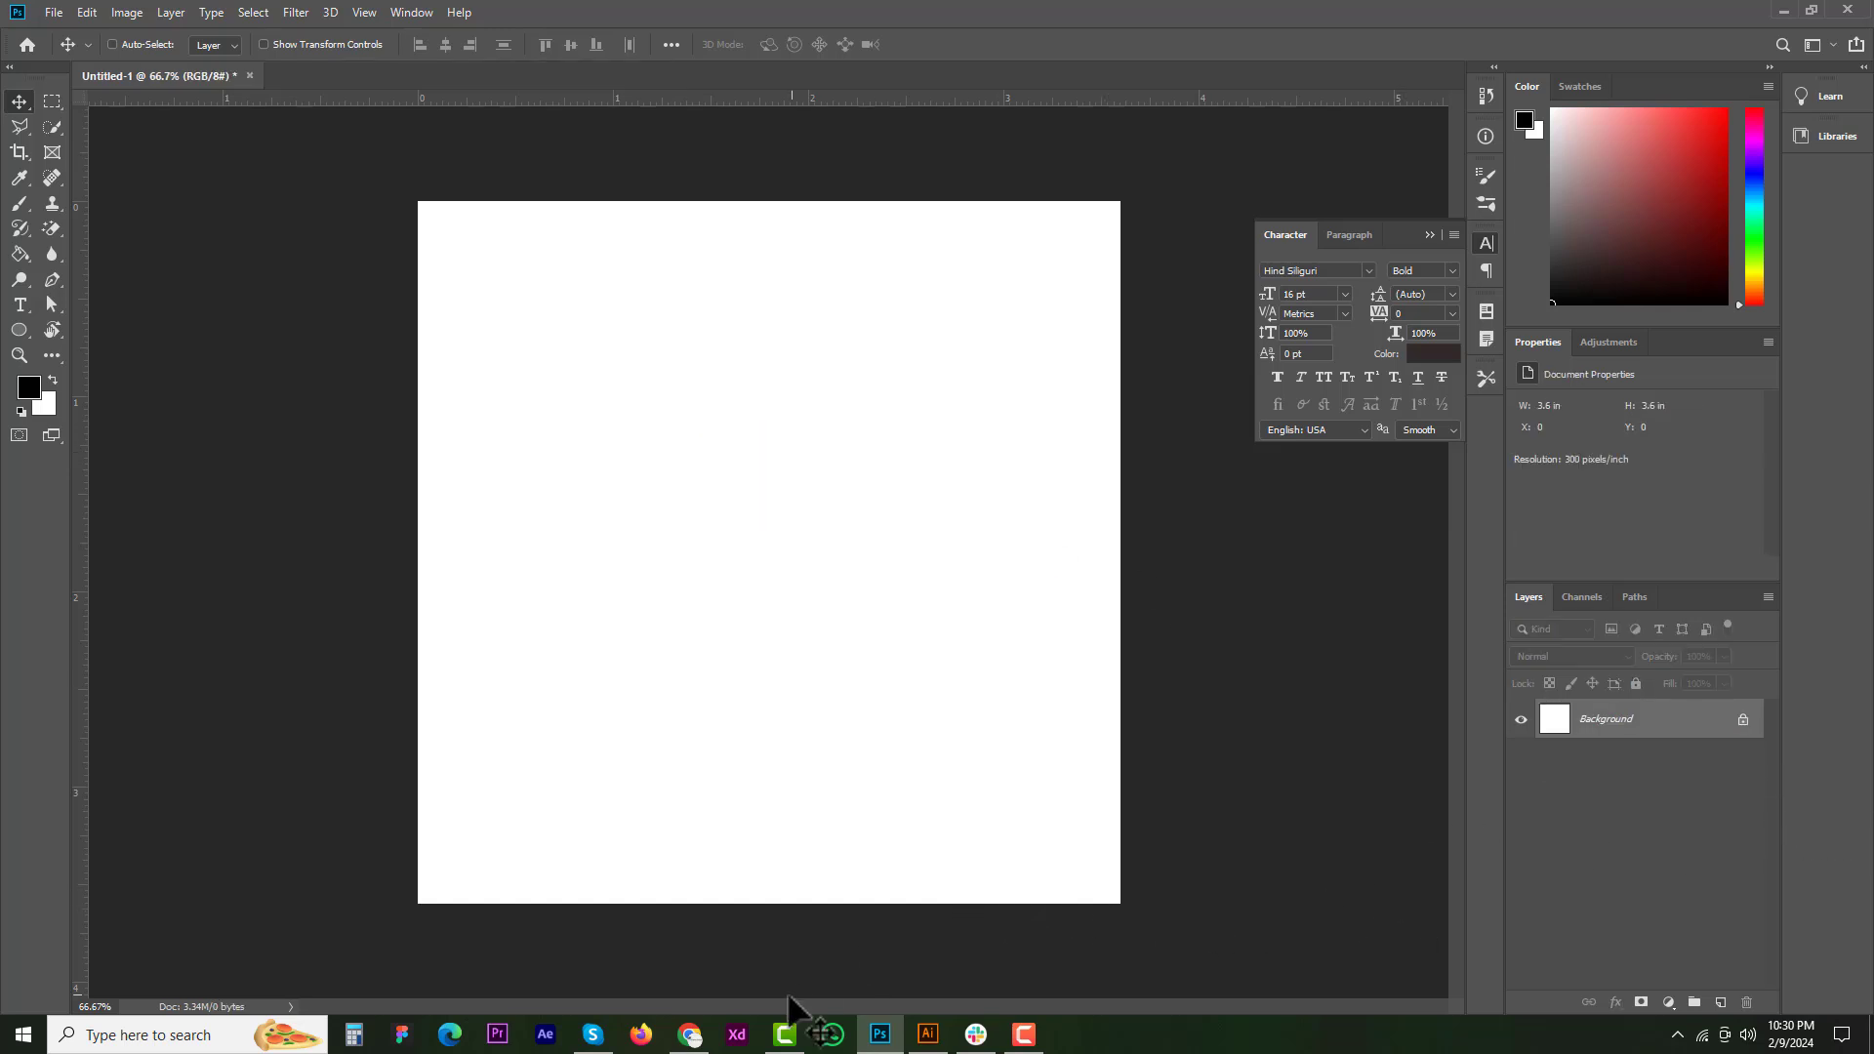
pyautogui.click(690, 1035)
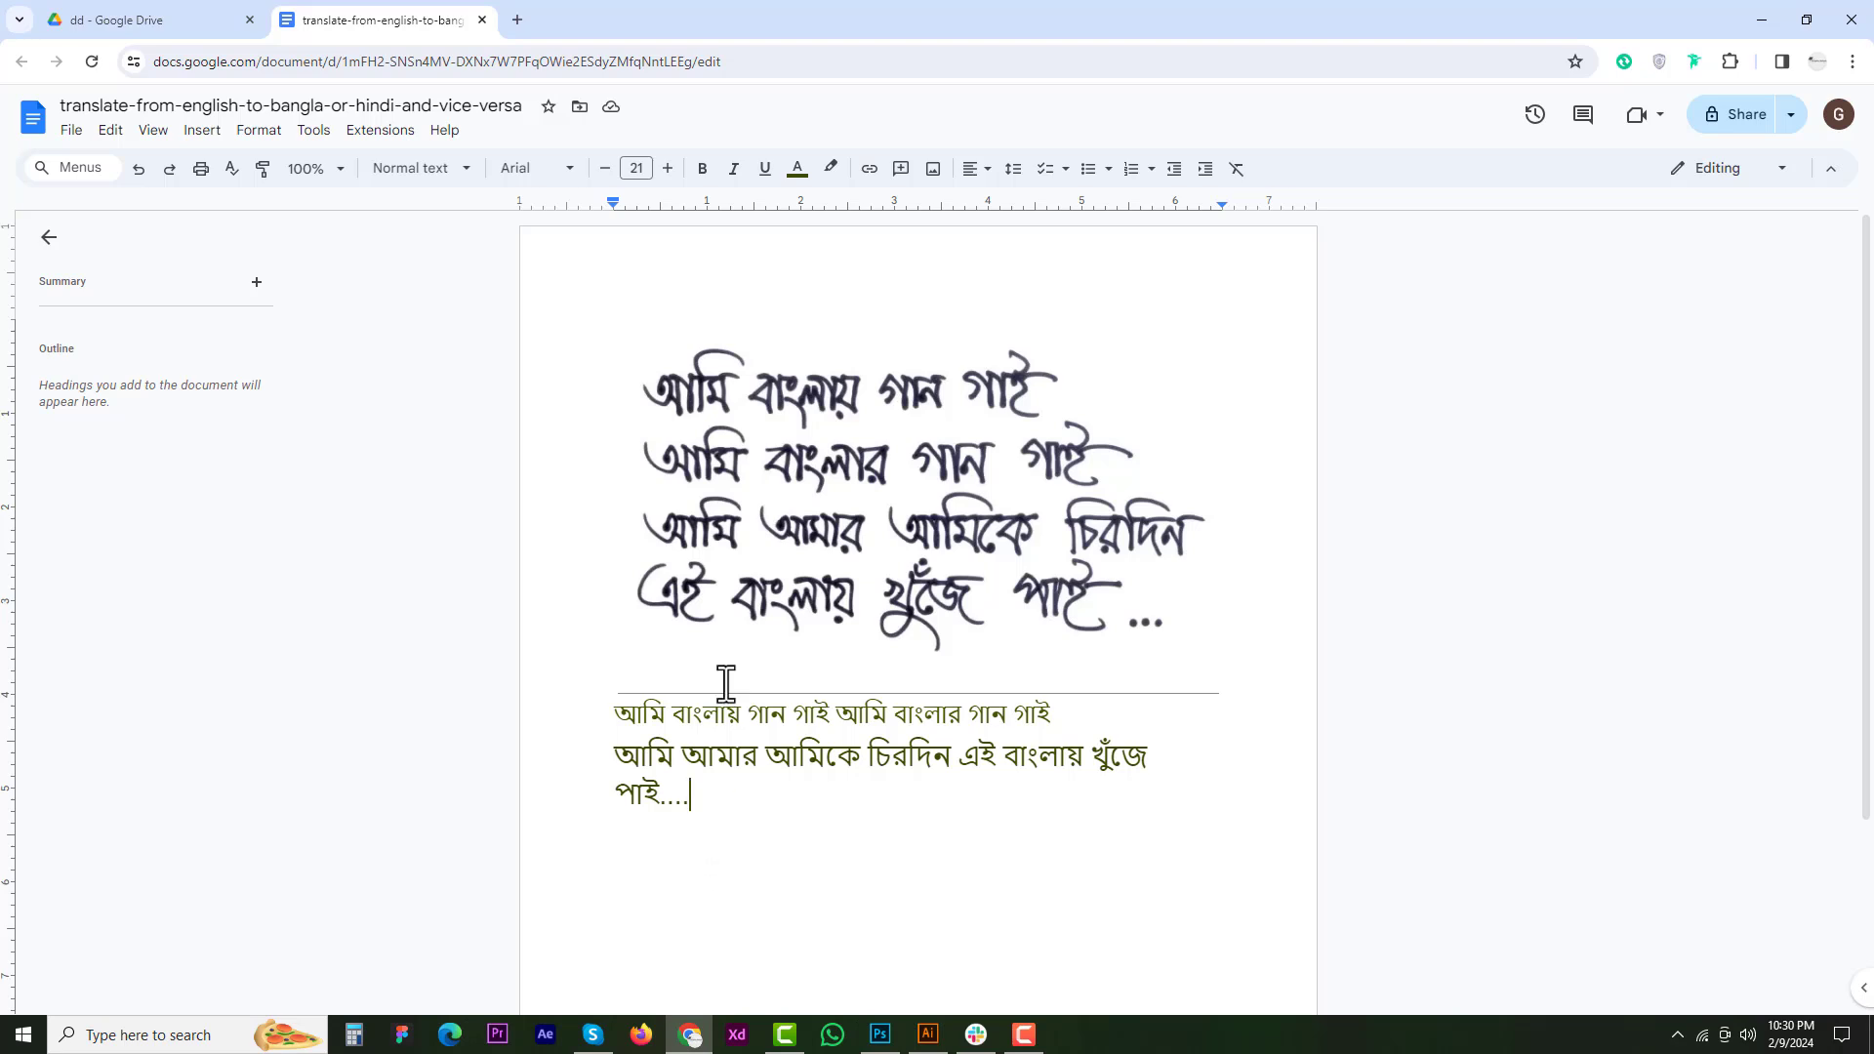
# - Search Google Images for "bangla book page" in a new browser tab
pyautogui.click(517, 20)
pyautogui.click(120, 10)
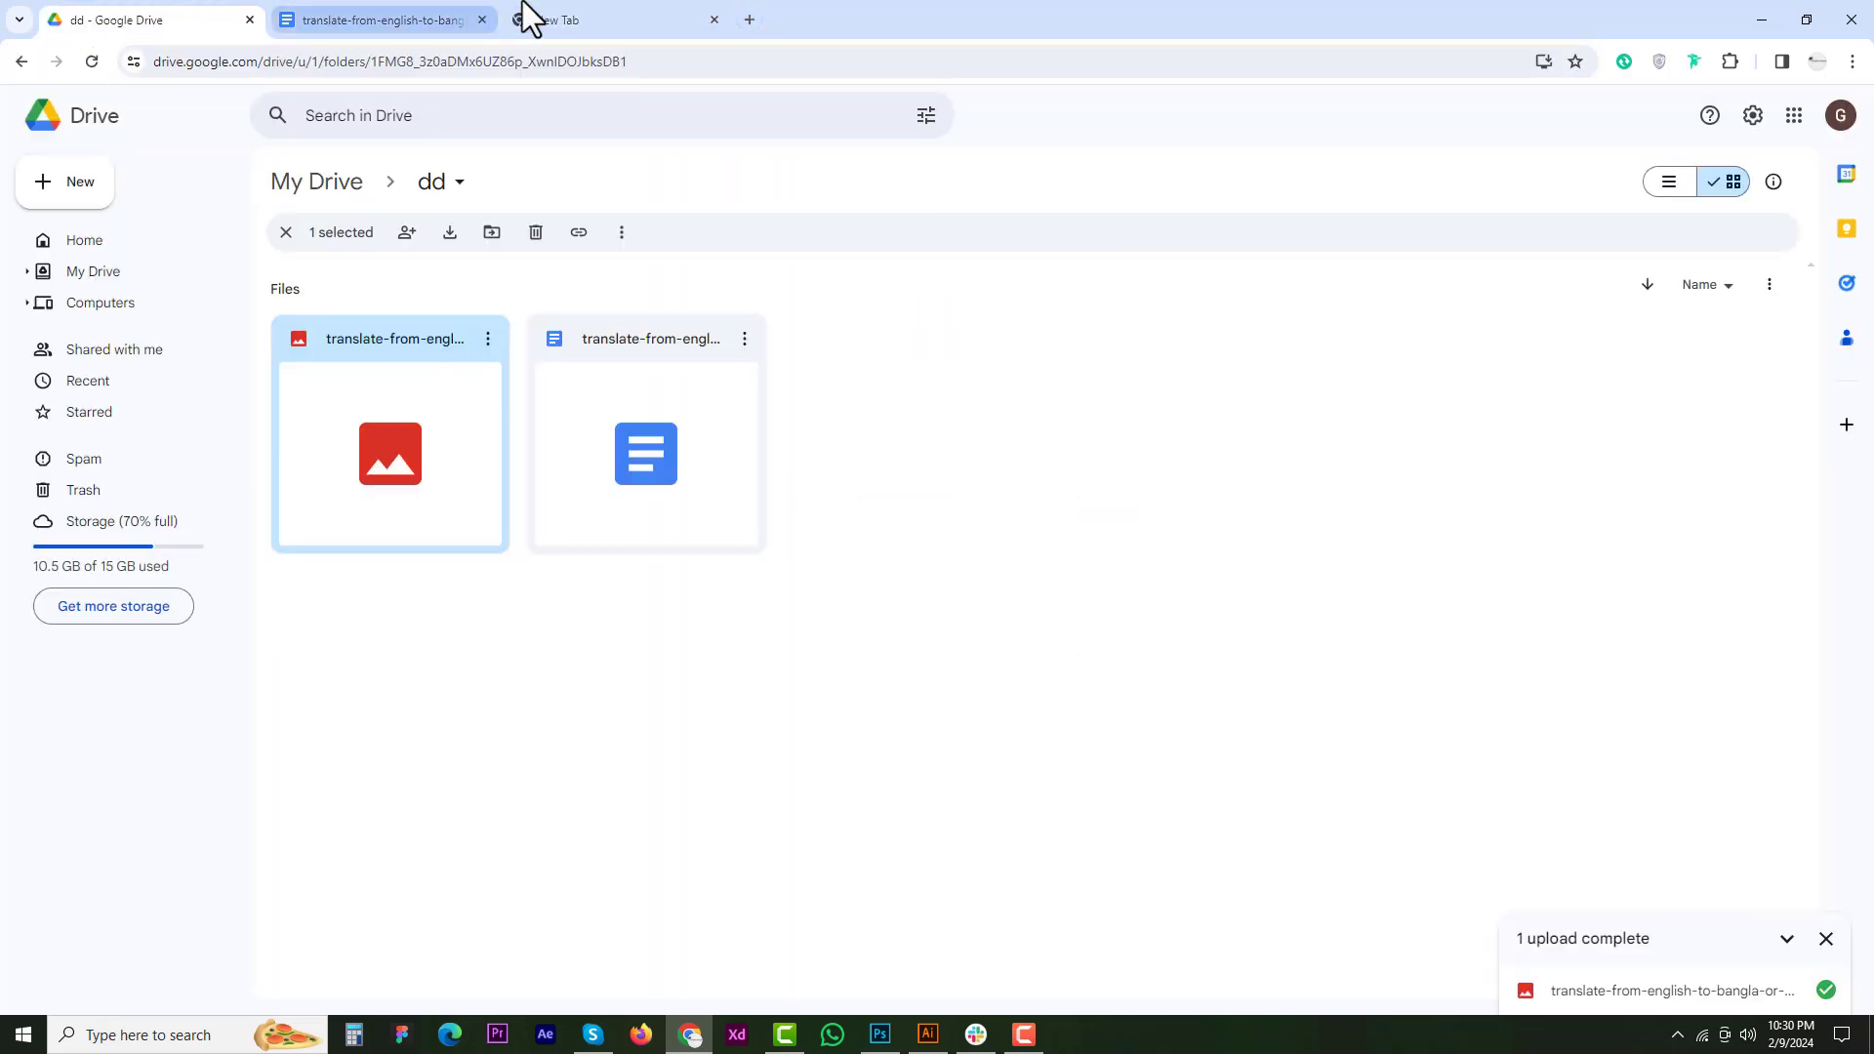
pyautogui.click(561, 20)
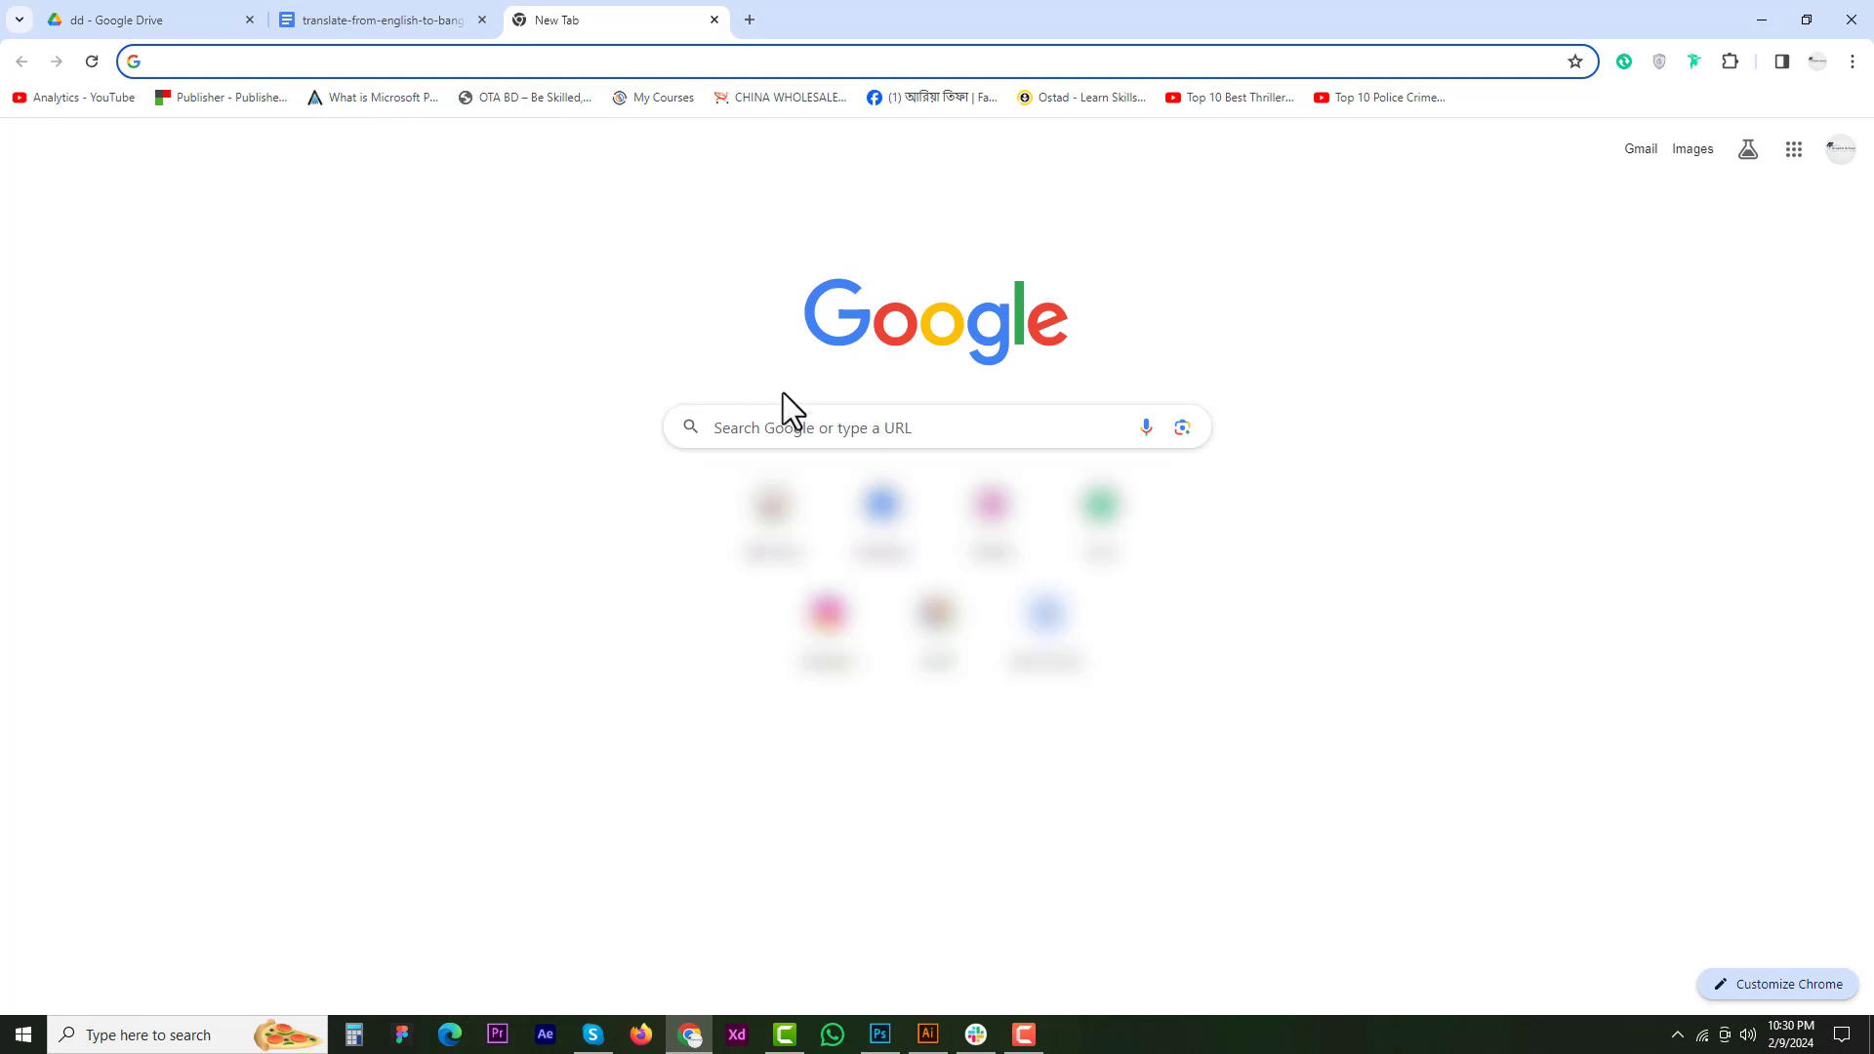
pyautogui.click(766, 423)
pyautogui.write('ba')
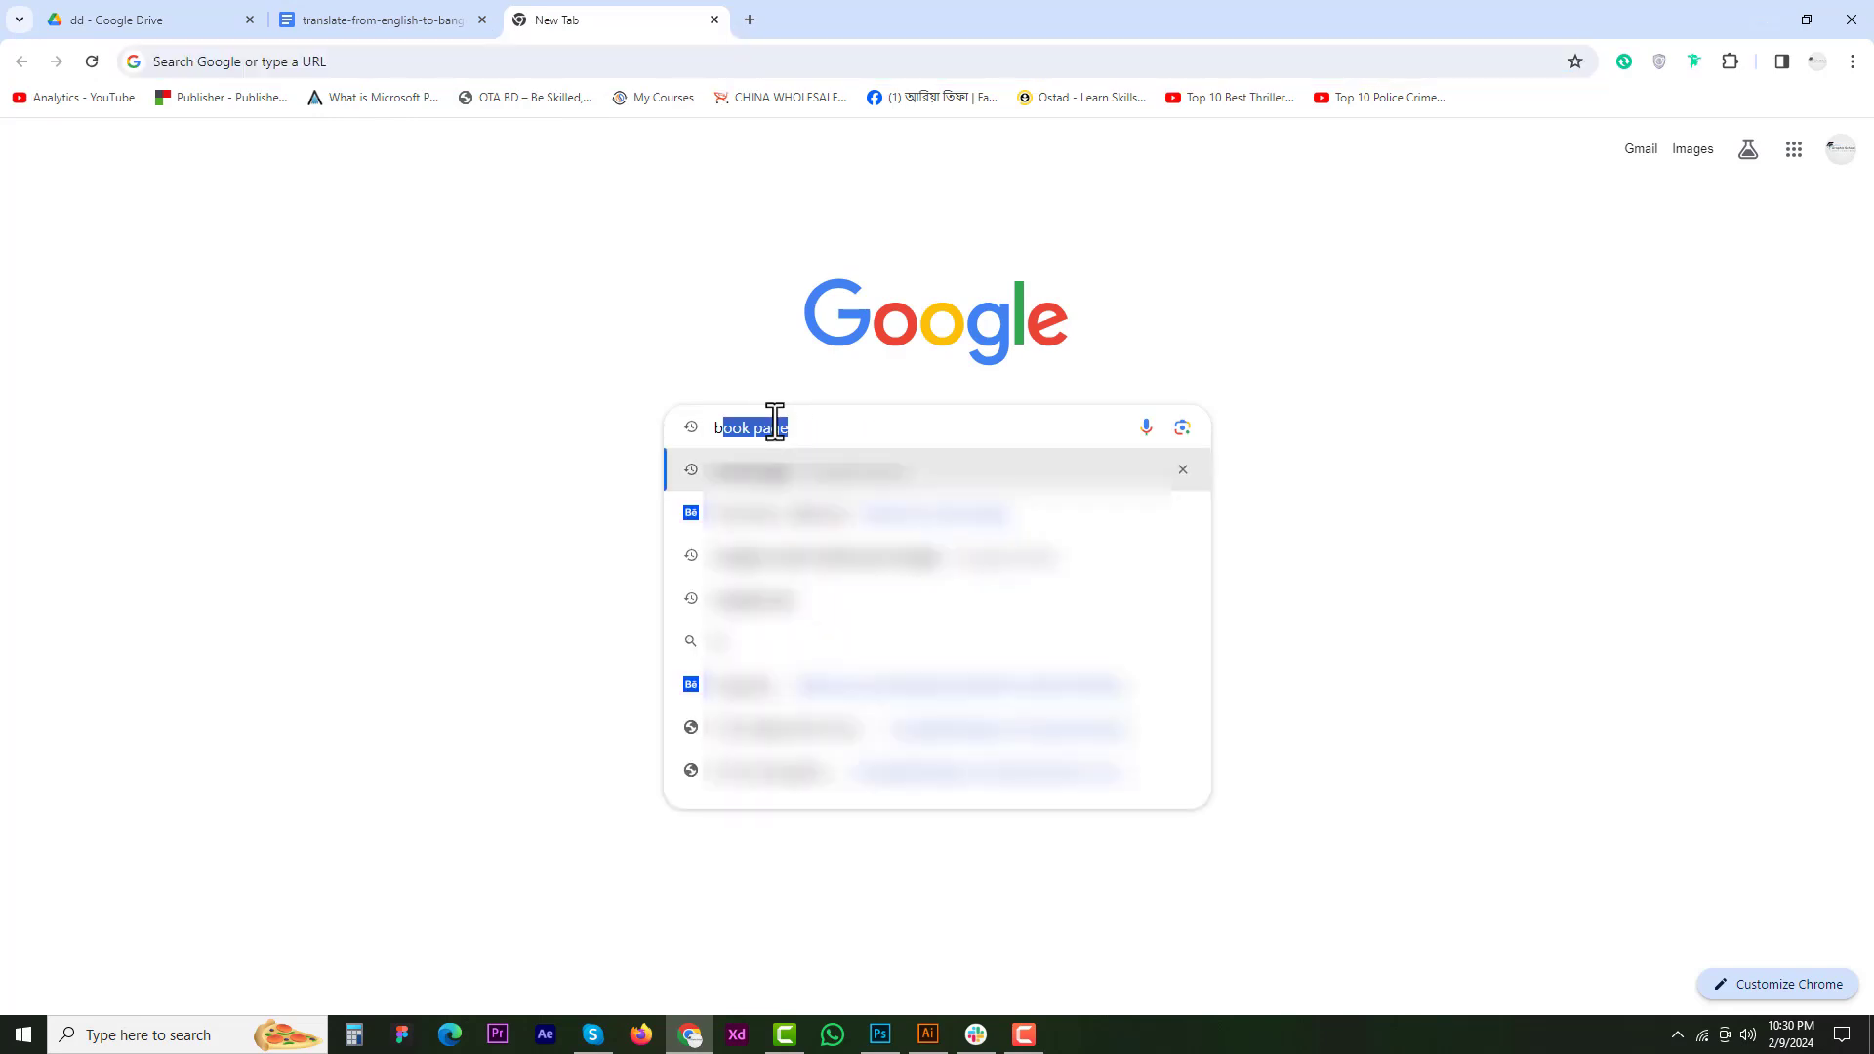
pyautogui.write('ngla book')
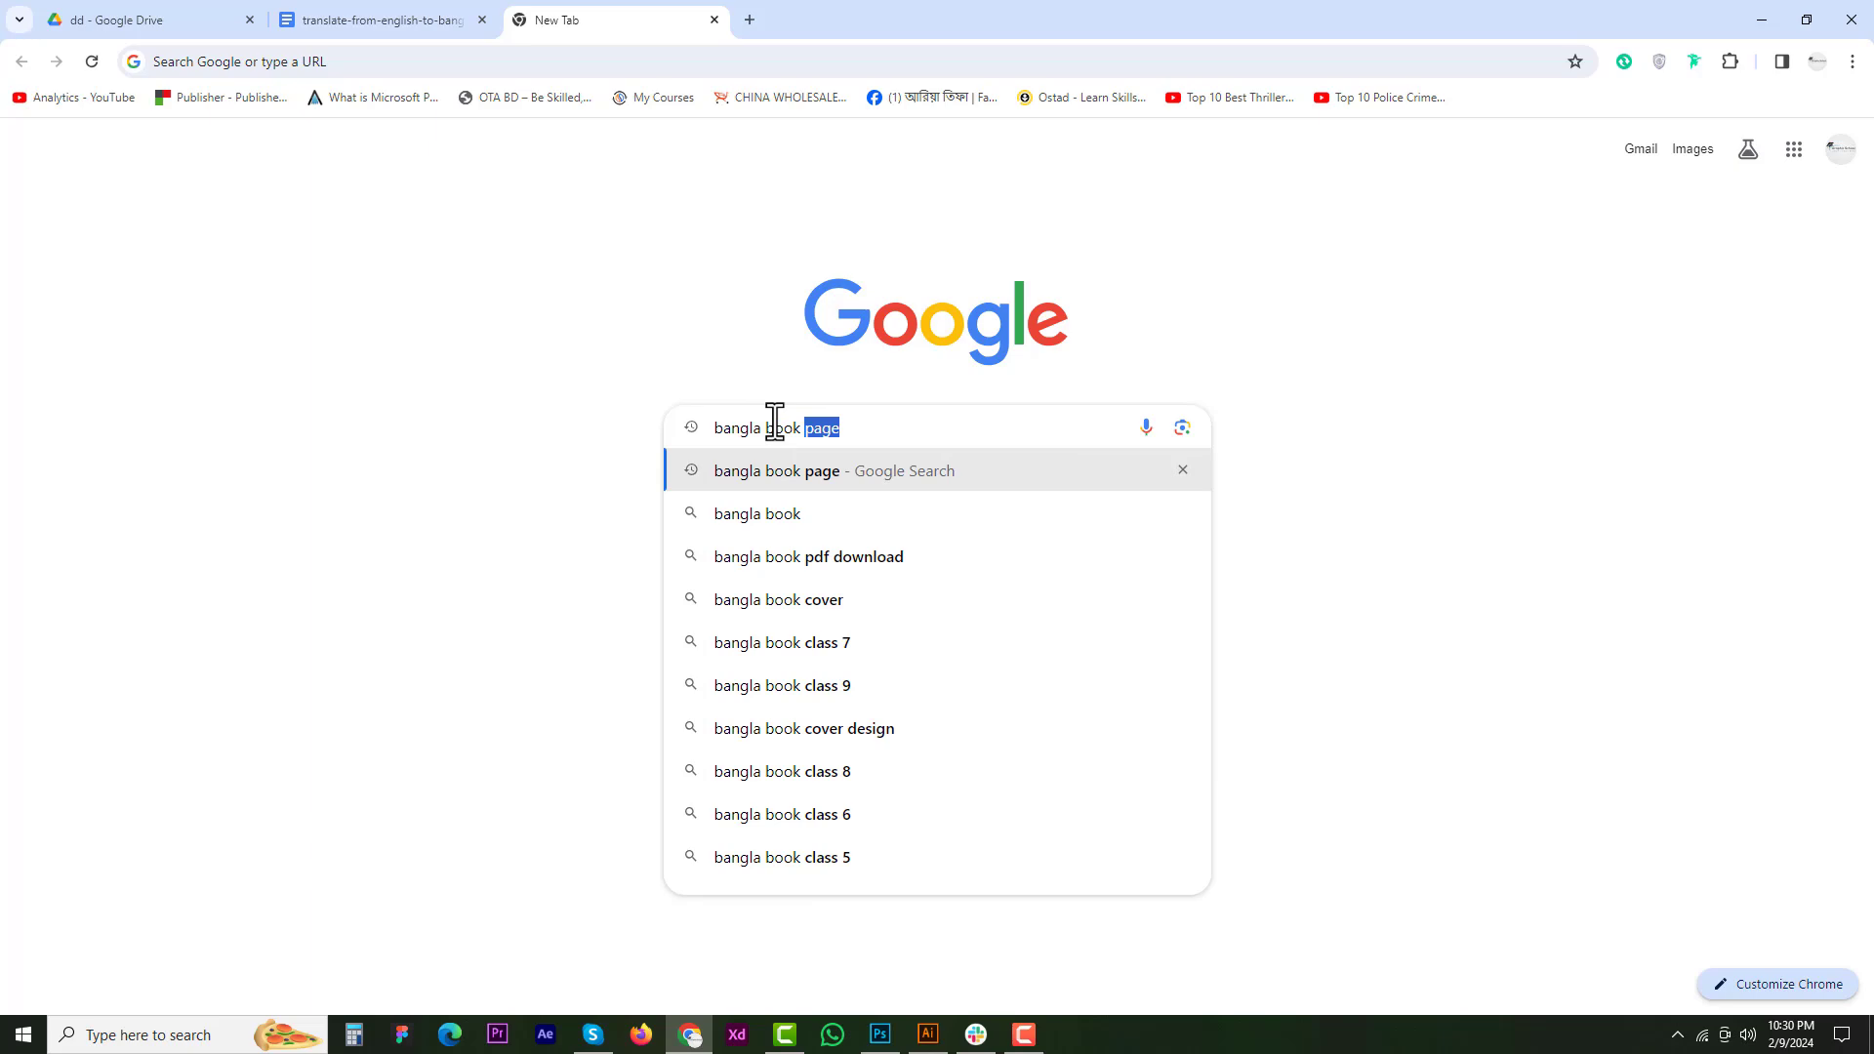
pyautogui.press('Return')
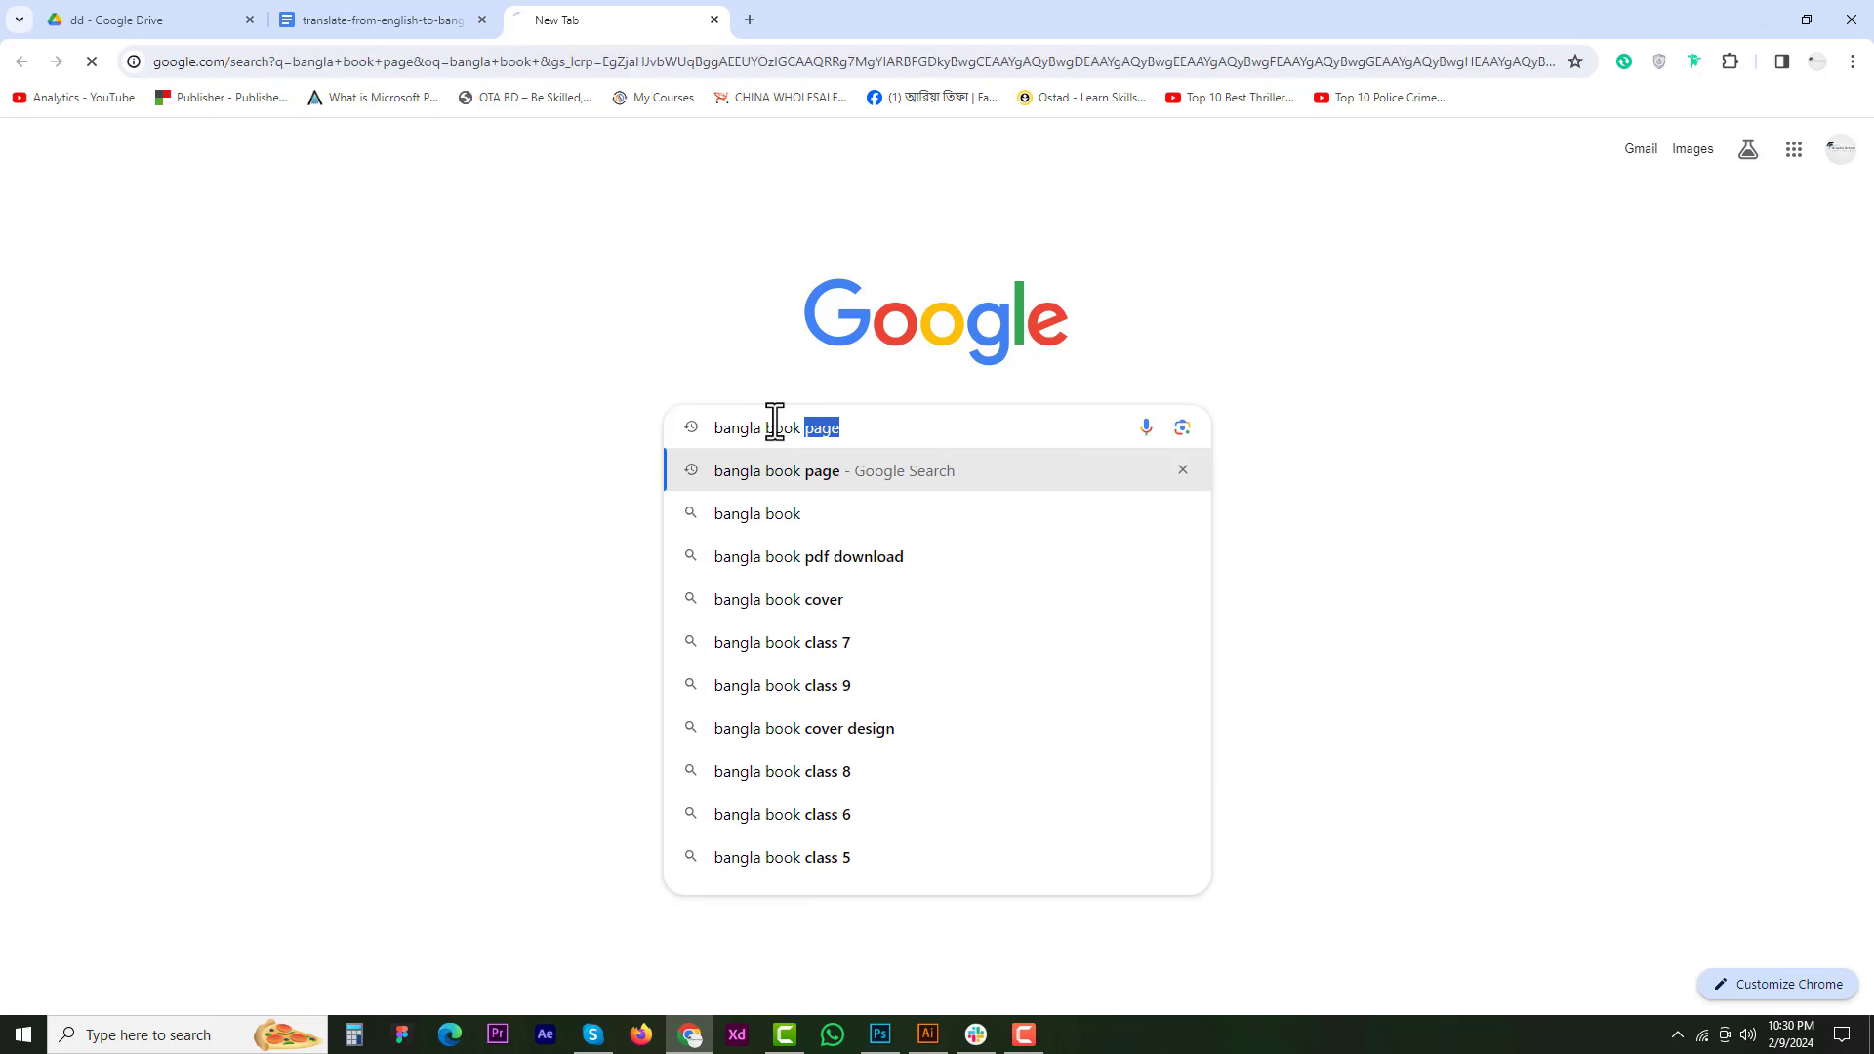
pyautogui.click(253, 198)
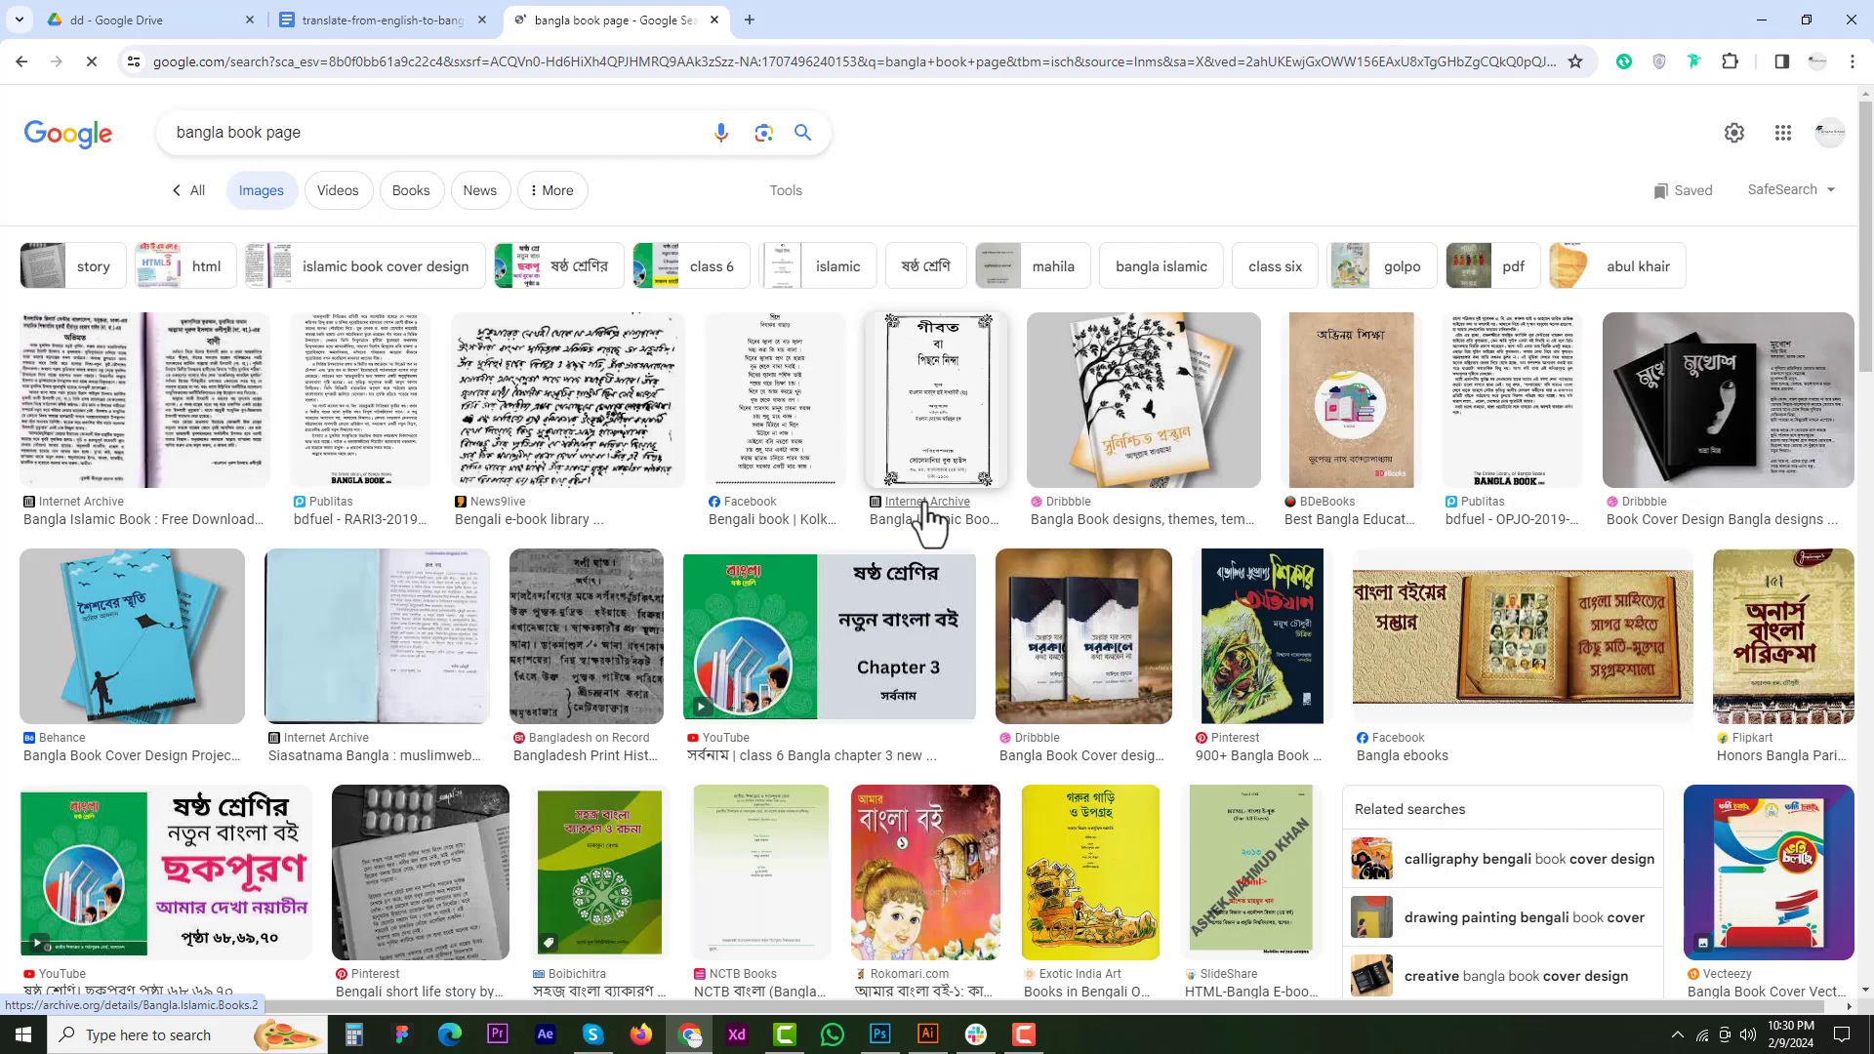
# - Save the Publitas image of the printed Bangla page from banglabook.org as a JPEG in the Desktop folder "des"
pyautogui.click(1442, 371)
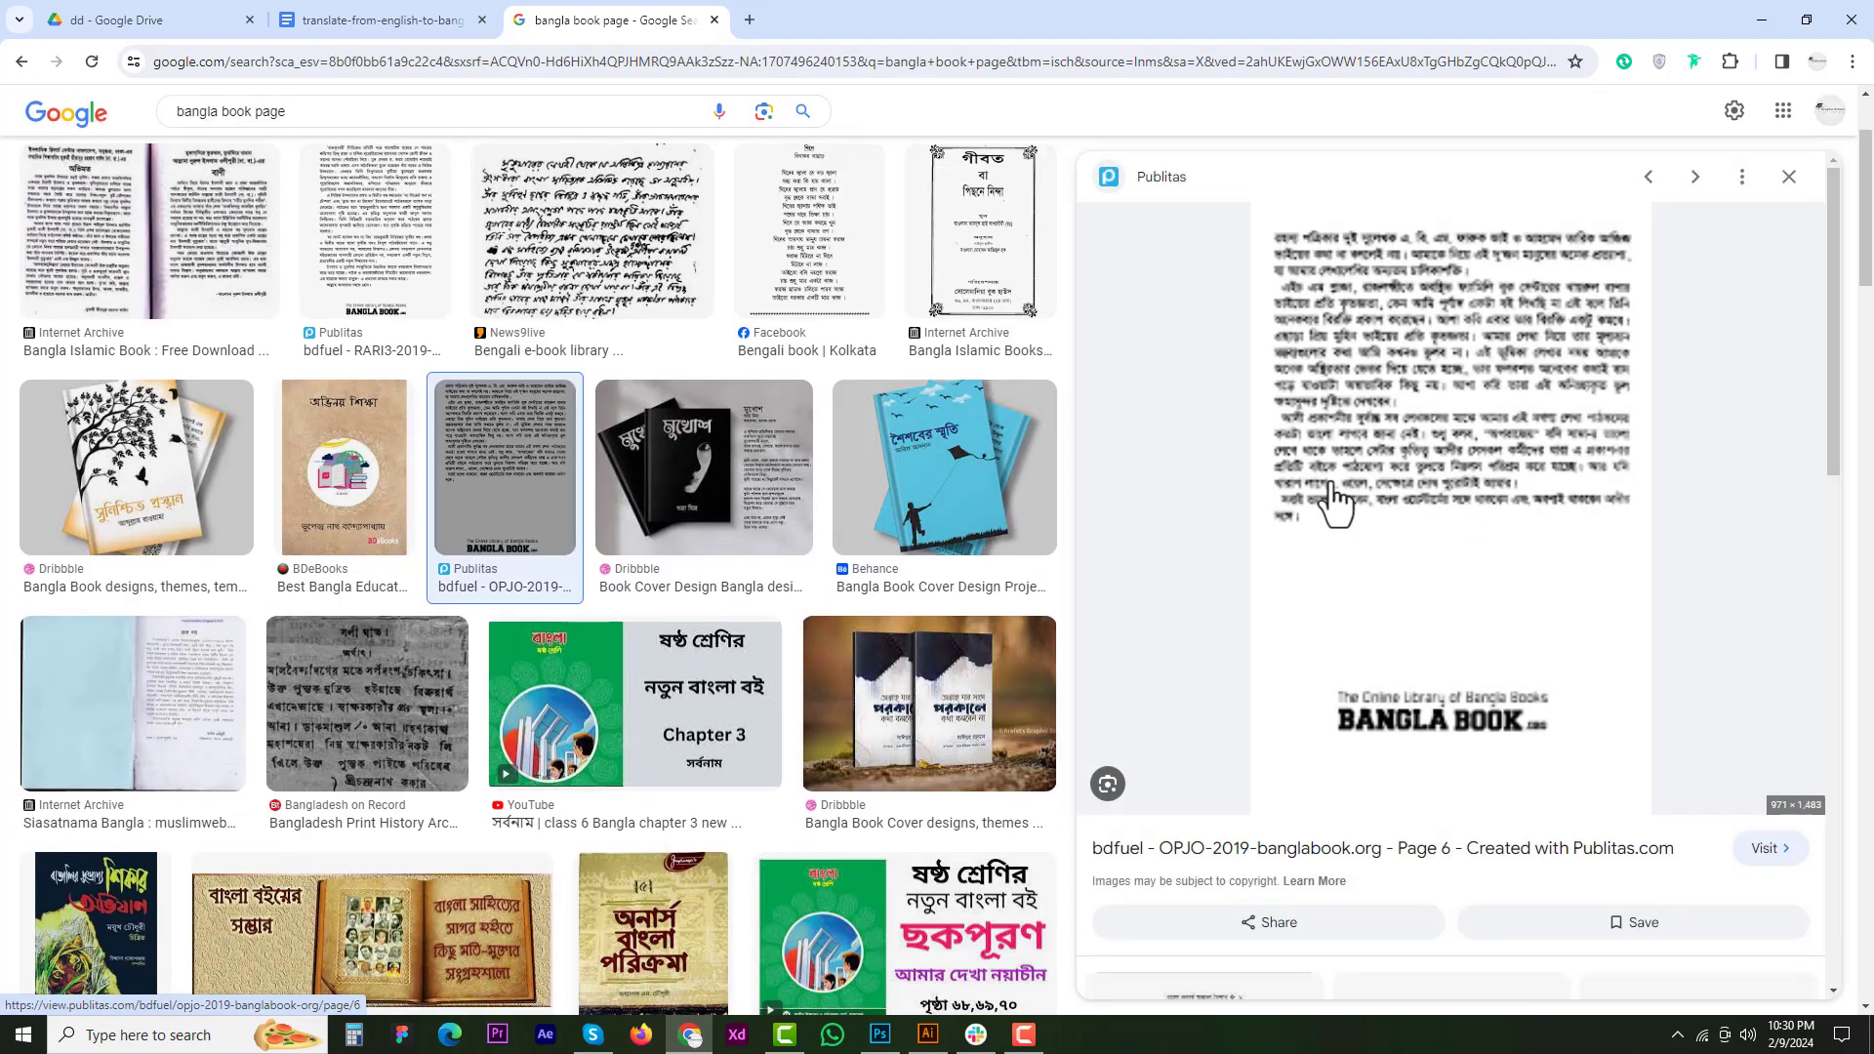
pyautogui.rightClick(1379, 375)
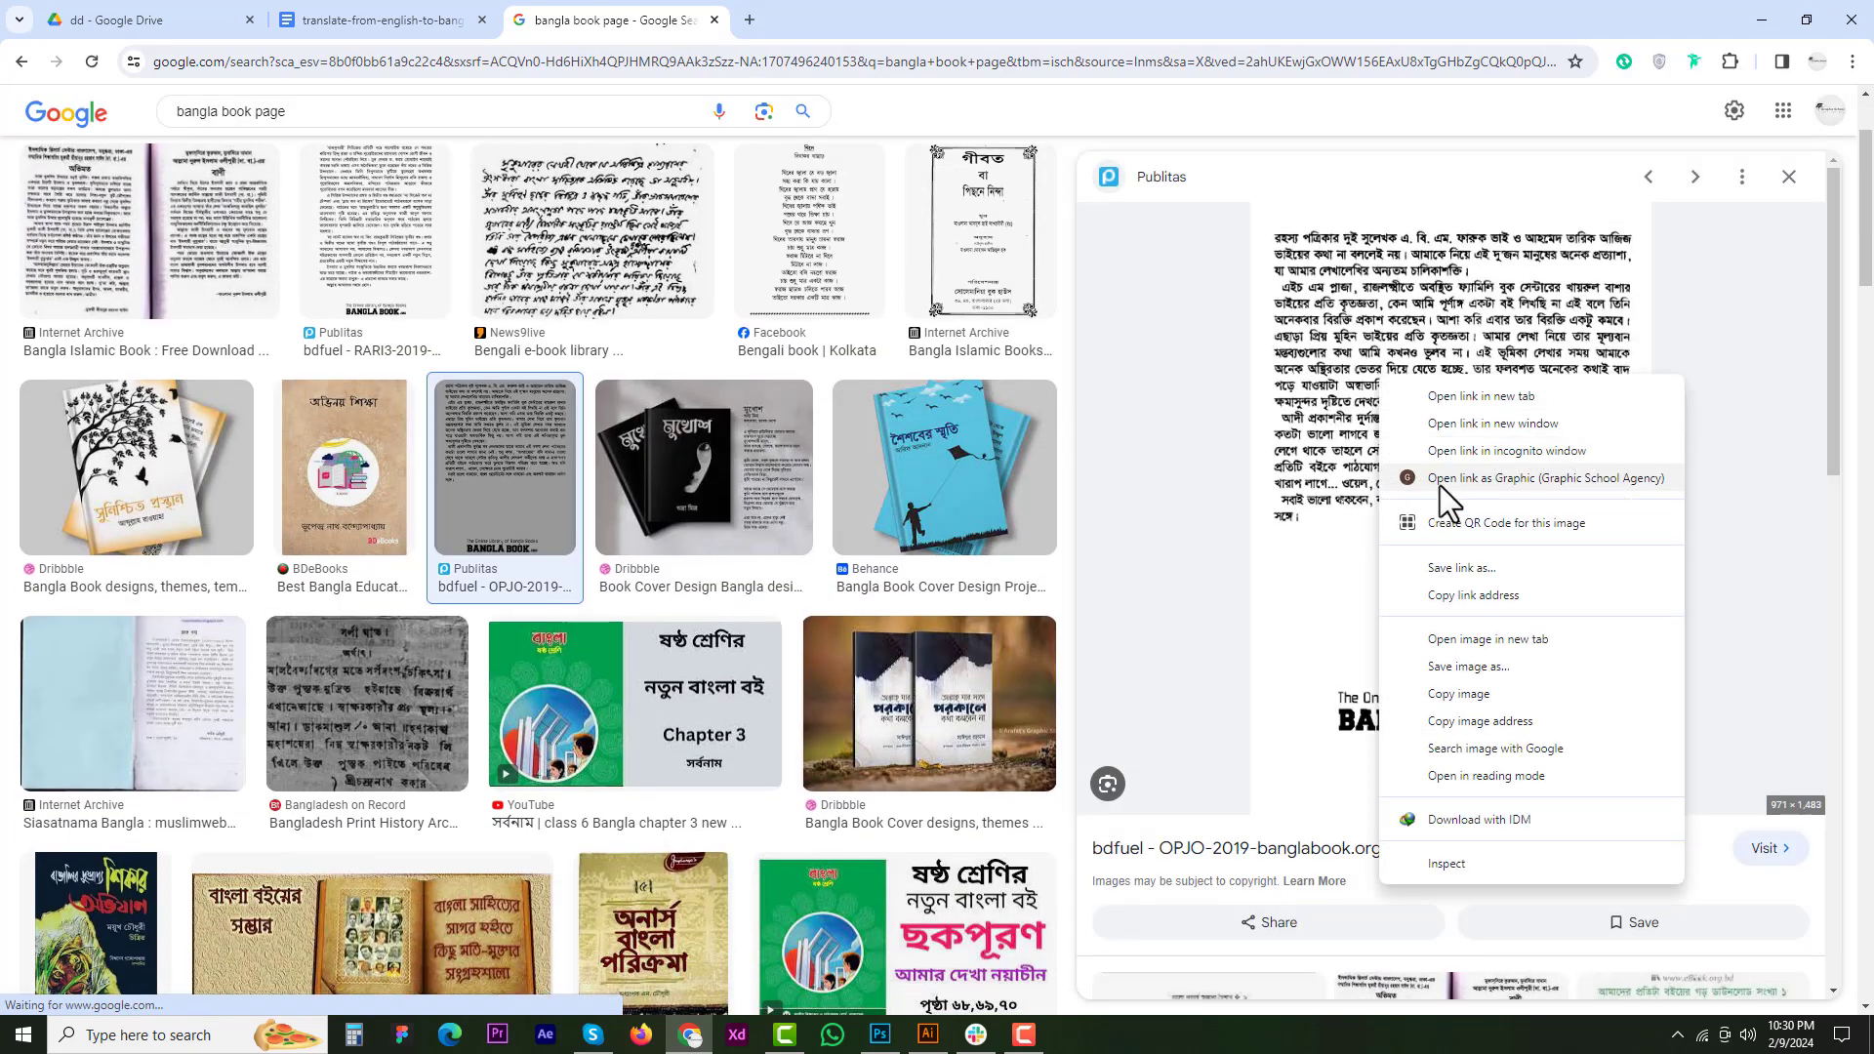
pyautogui.click(1454, 694)
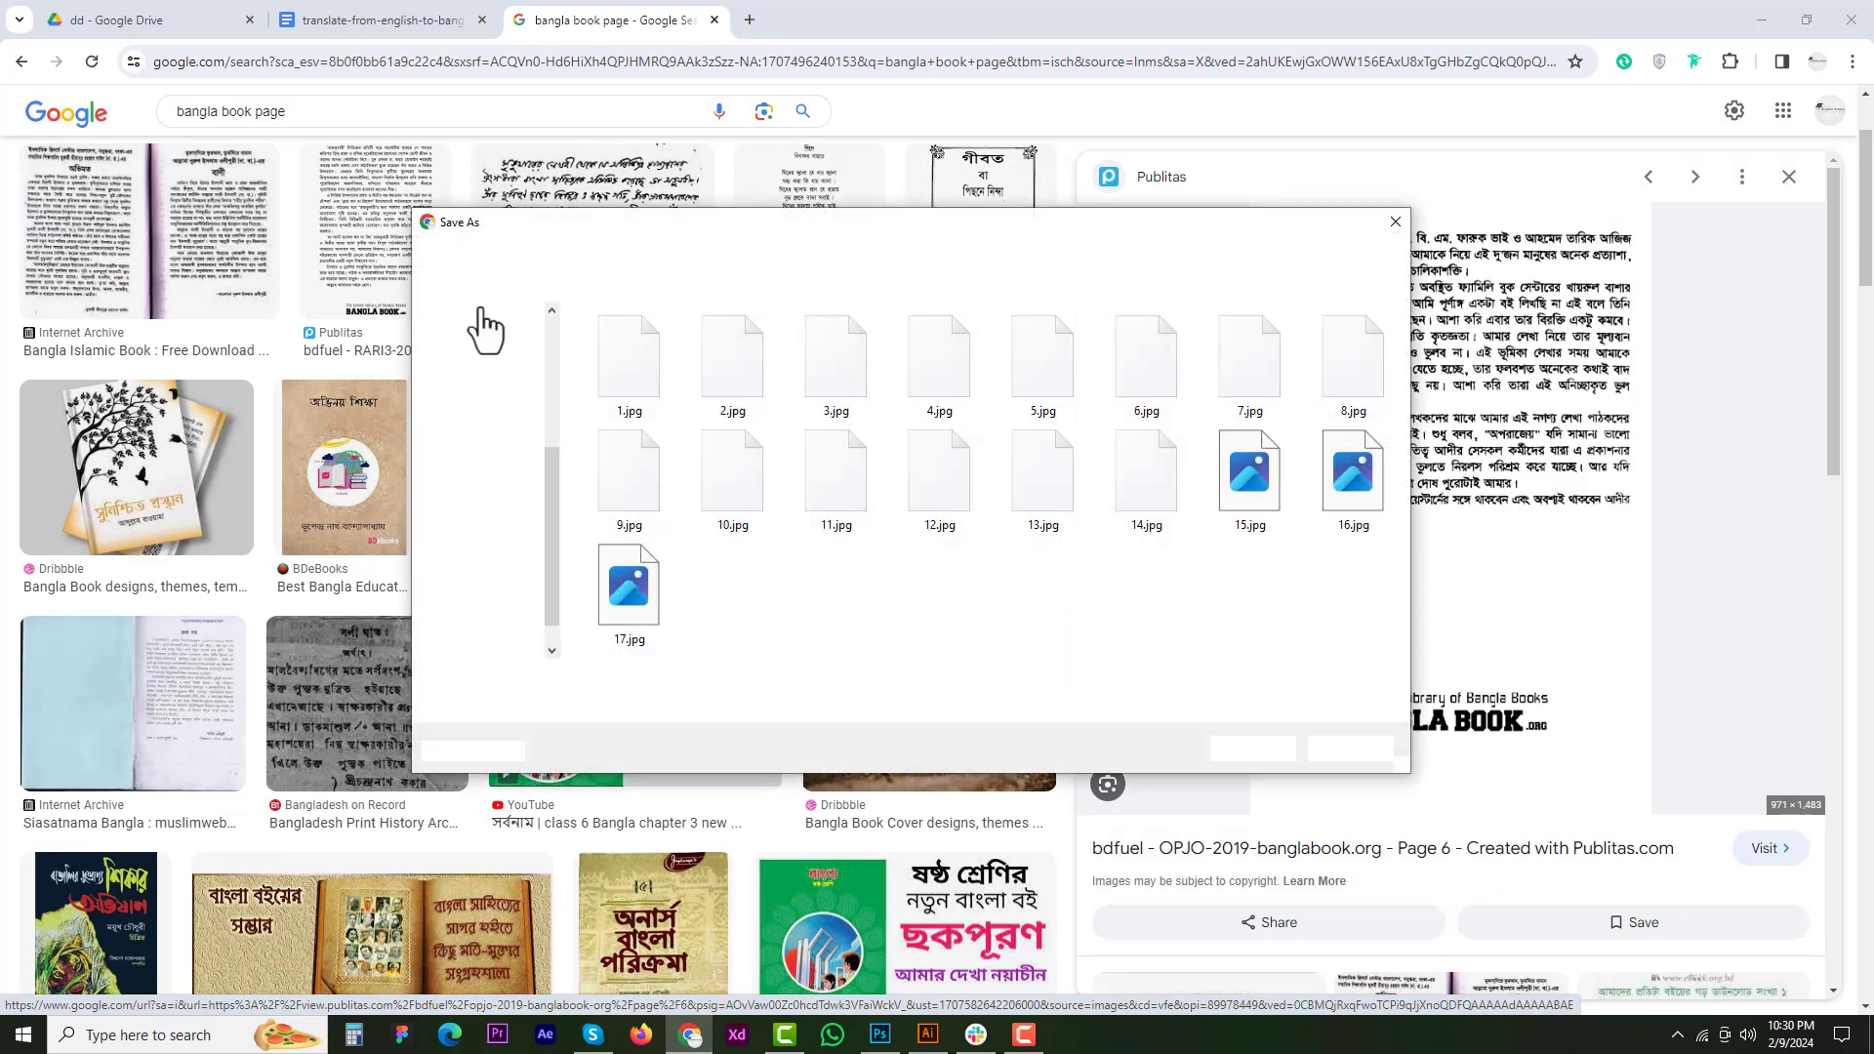
pyautogui.scroll(3, 532, 356)
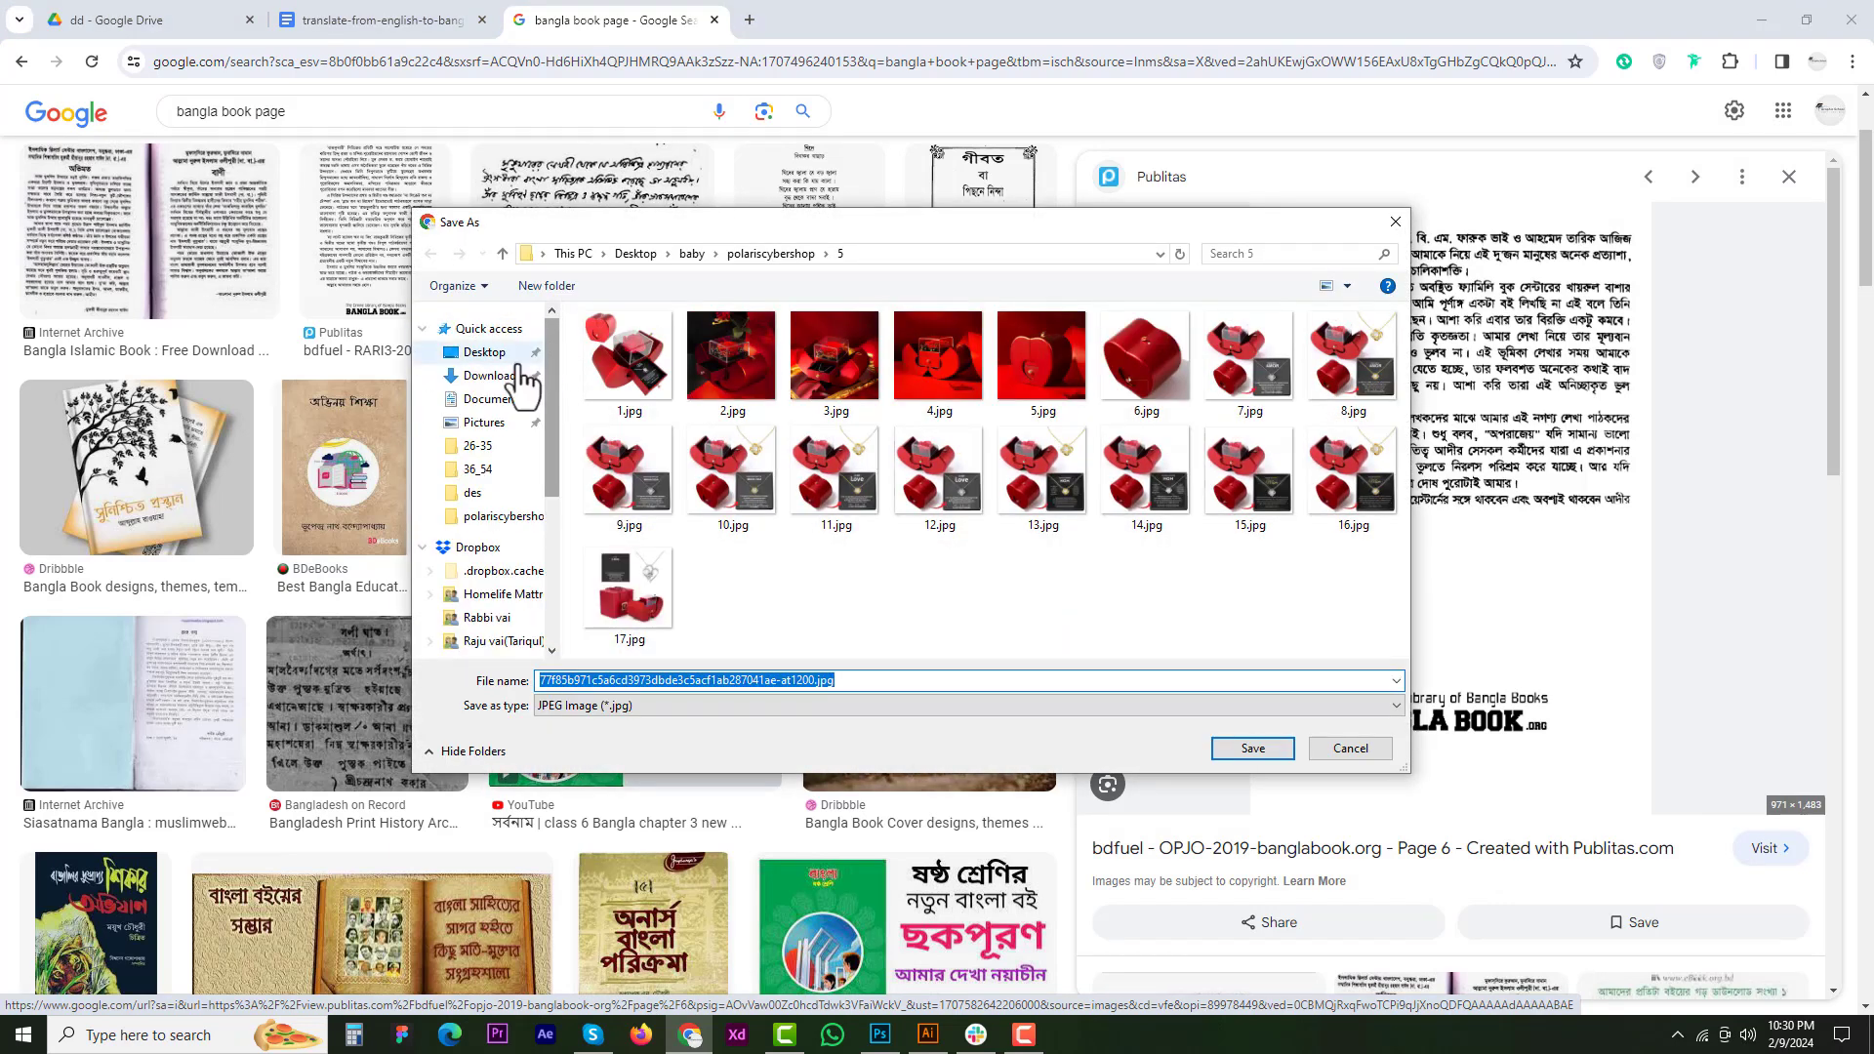
pyautogui.click(484, 353)
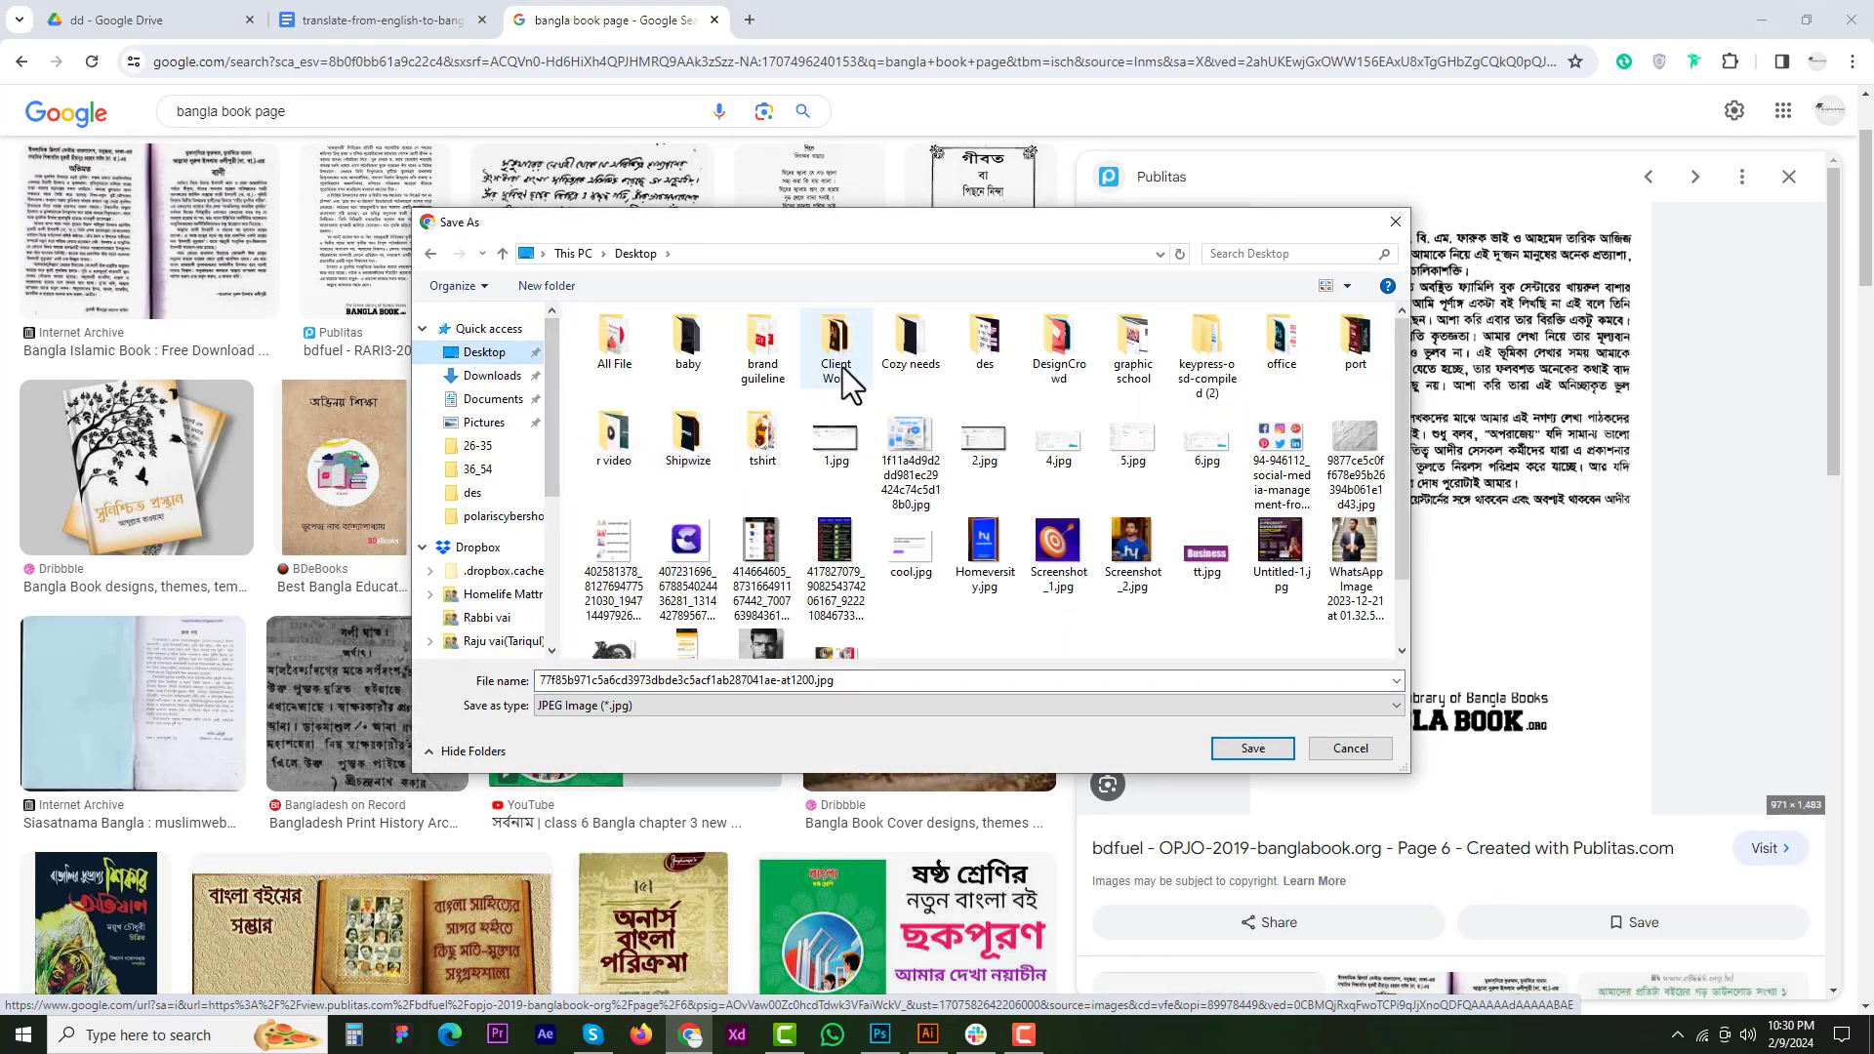
pyautogui.doubleClick(984, 341)
pyautogui.press('Return')
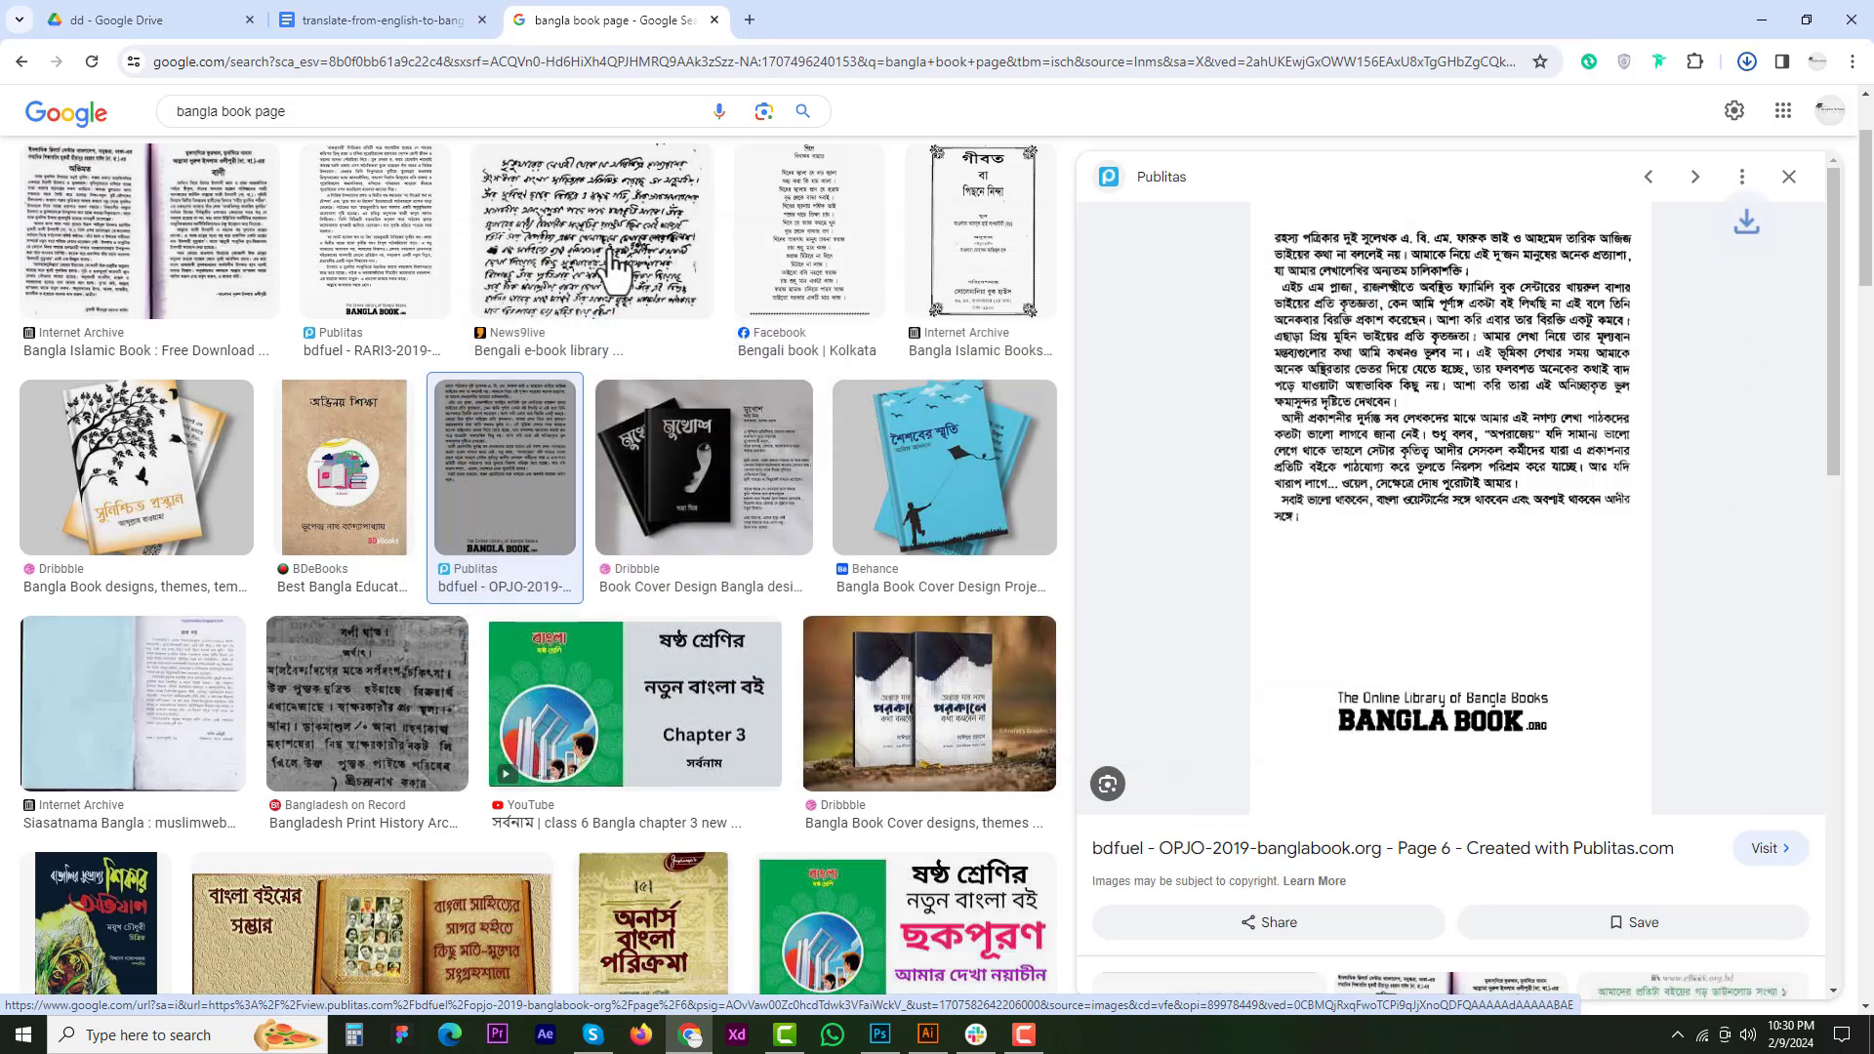
# - Upload 77f85b971c5a6cd3973dbde3c5acf1ab287041ae-at1200.jpg from the "des" folder to the "dd" folder in Google Drive
pyautogui.click(368, 21)
pyautogui.click(219, 26)
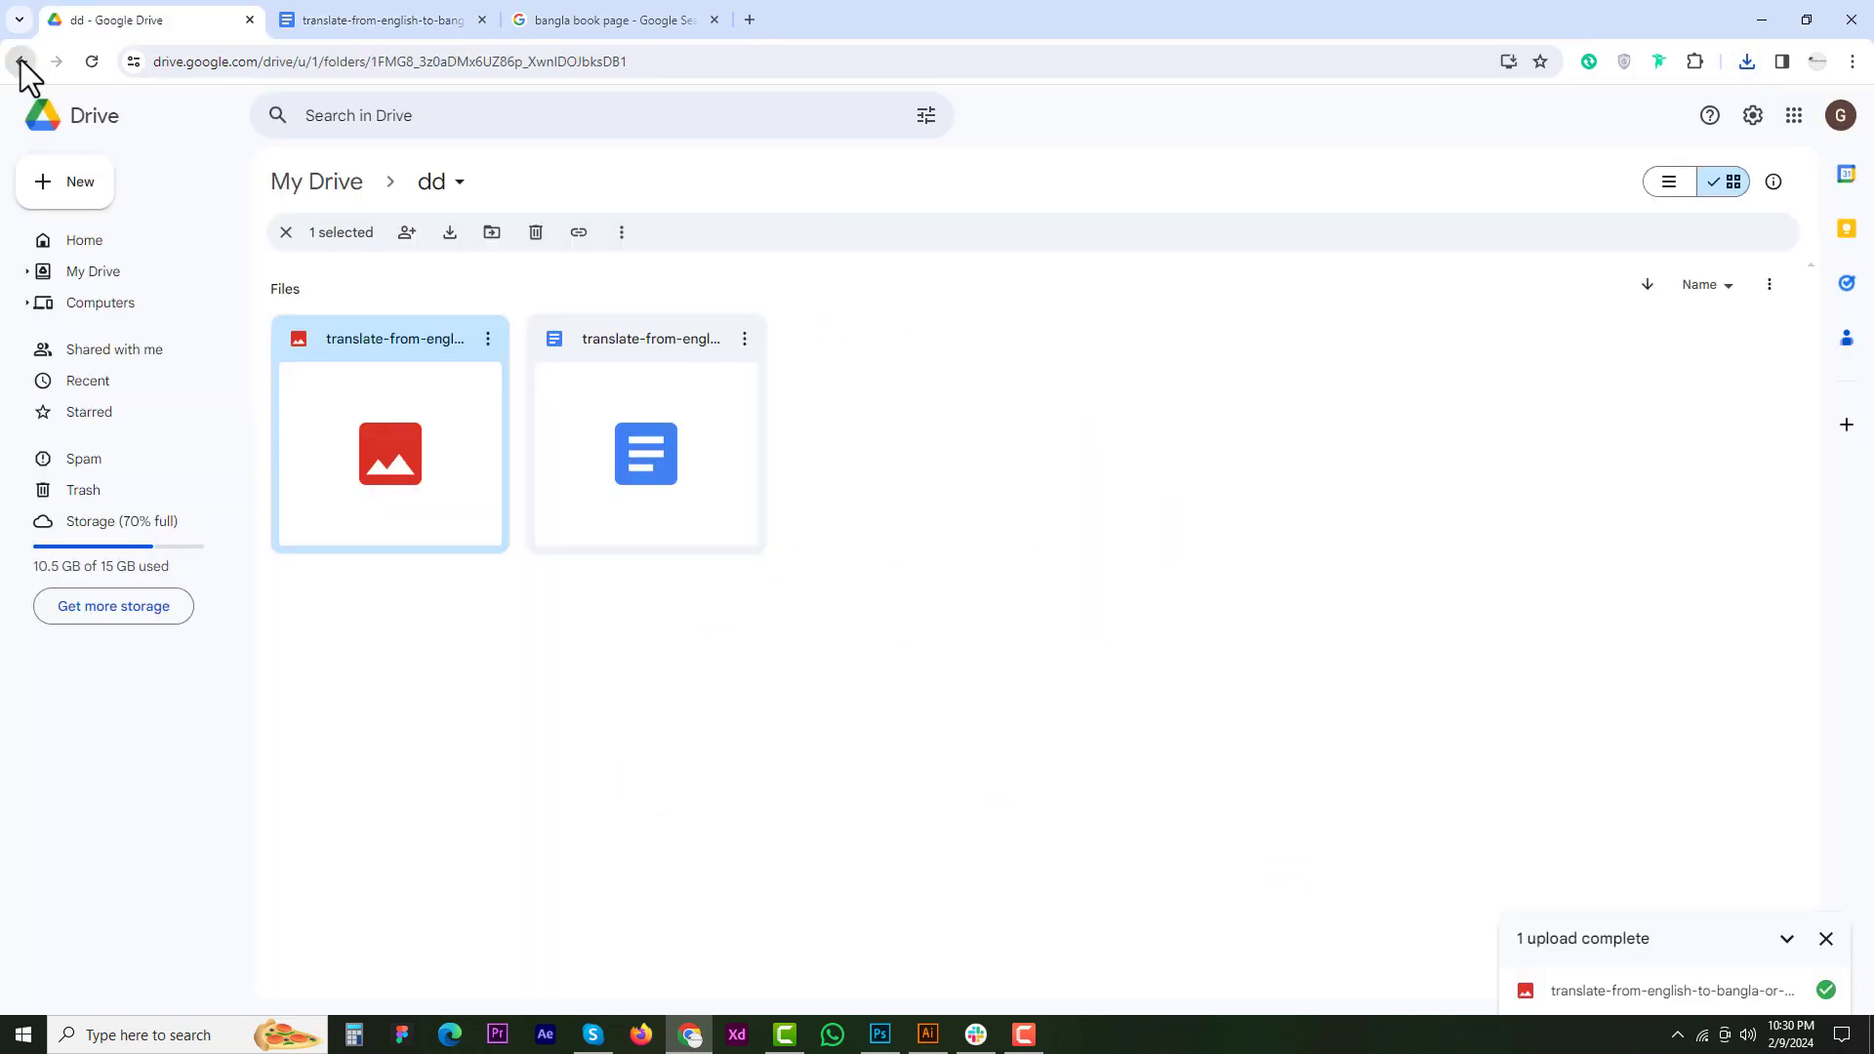
pyautogui.click(20, 61)
pyautogui.click(55, 61)
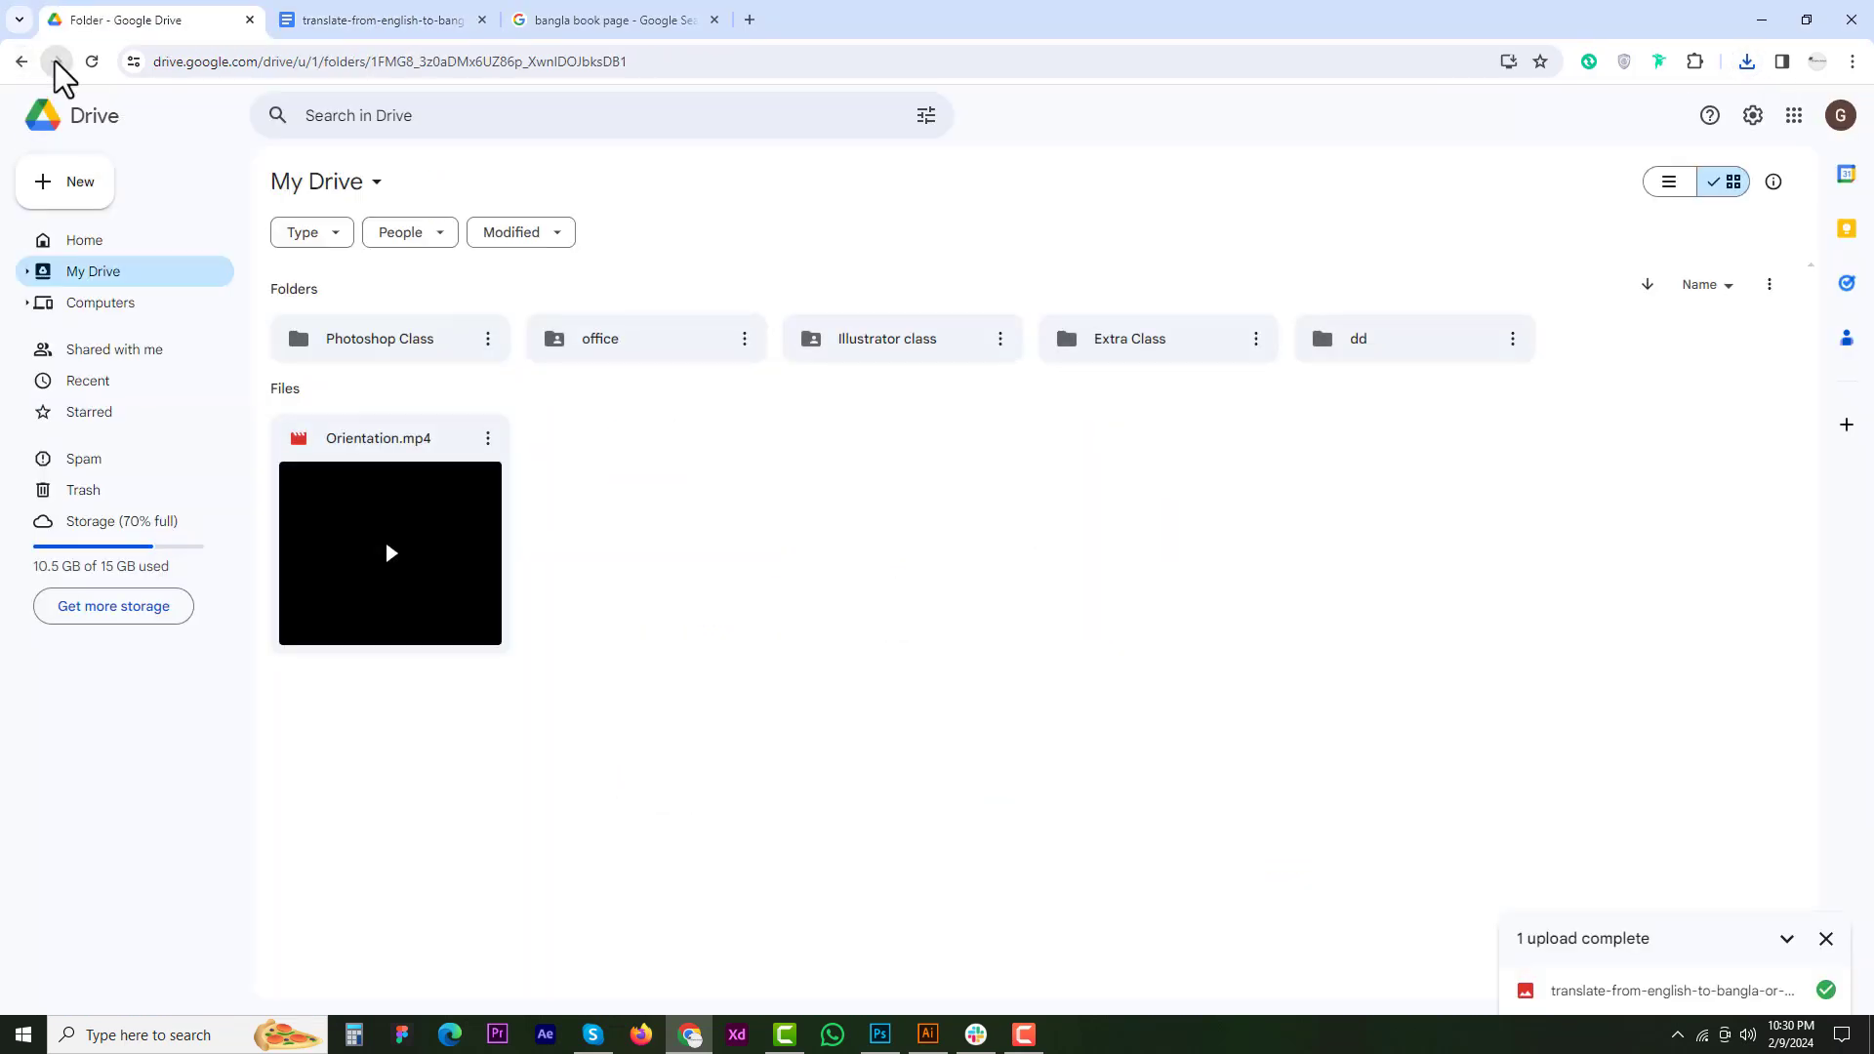
pyautogui.rightClick(874, 447)
pyautogui.click(939, 517)
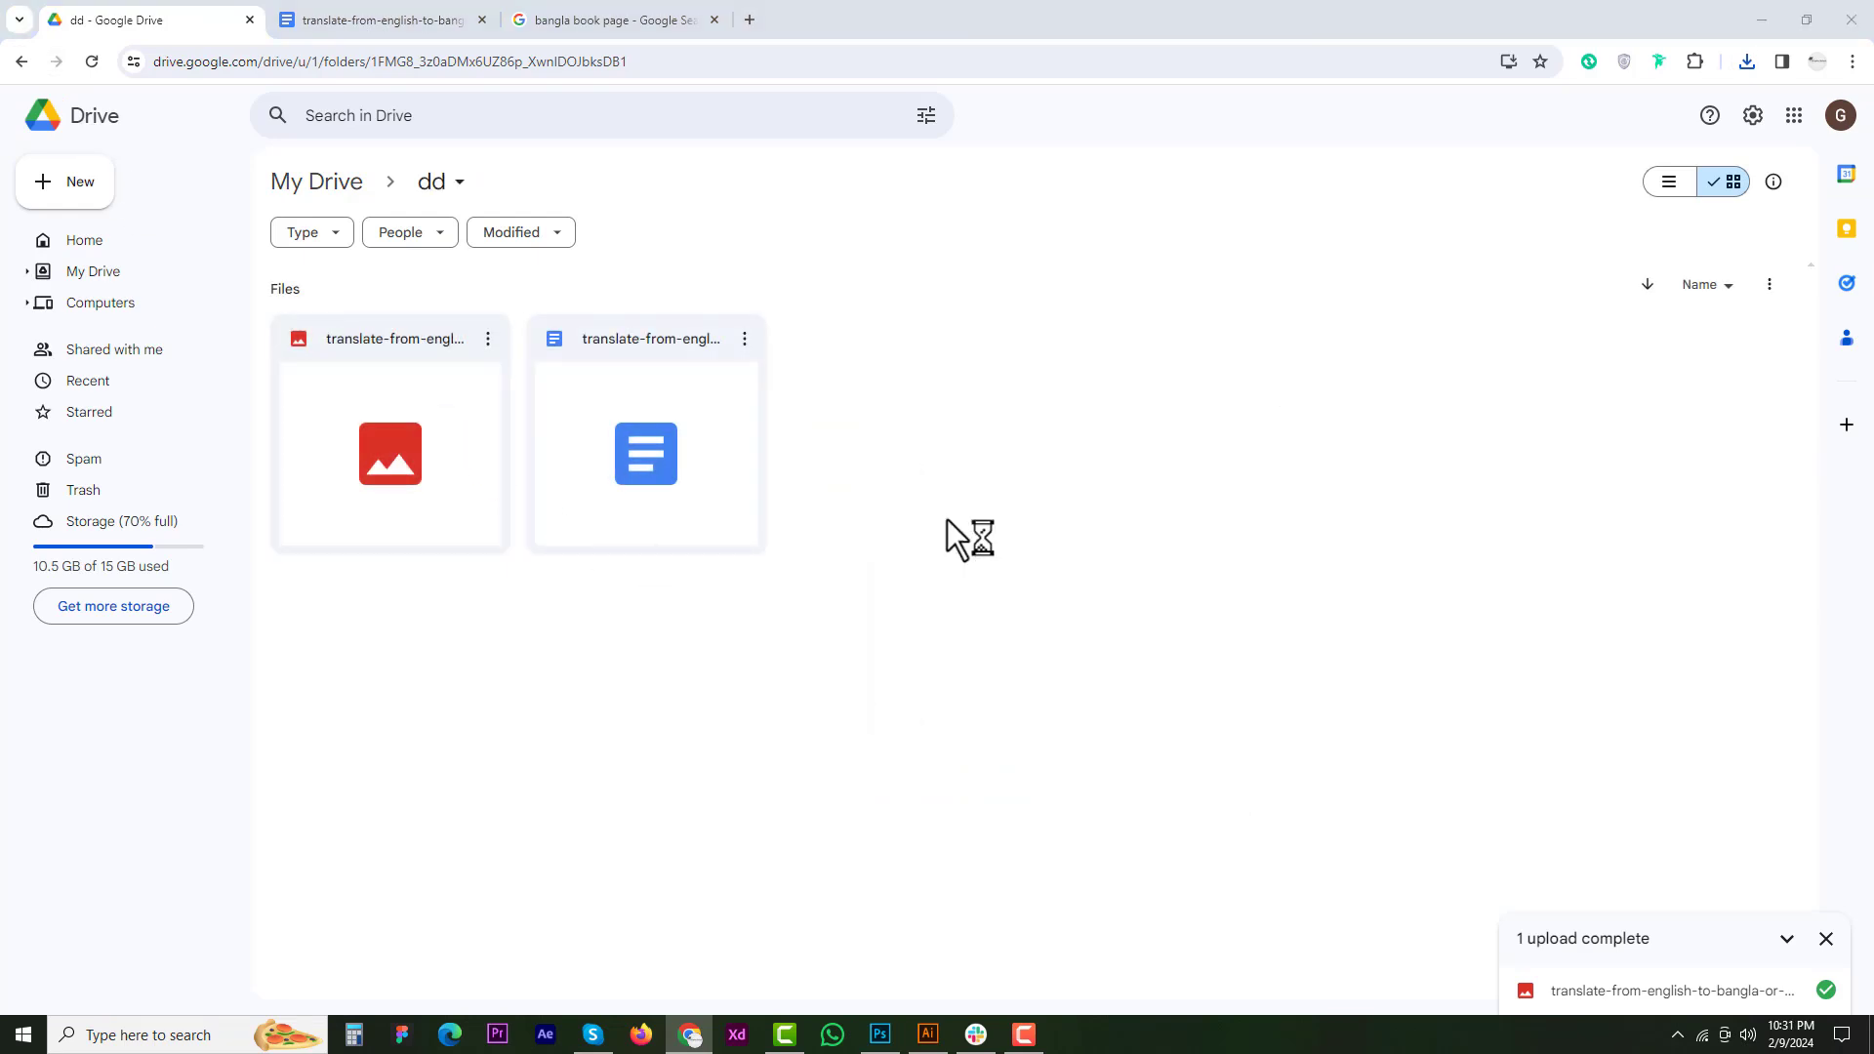
pyautogui.click(625, 359)
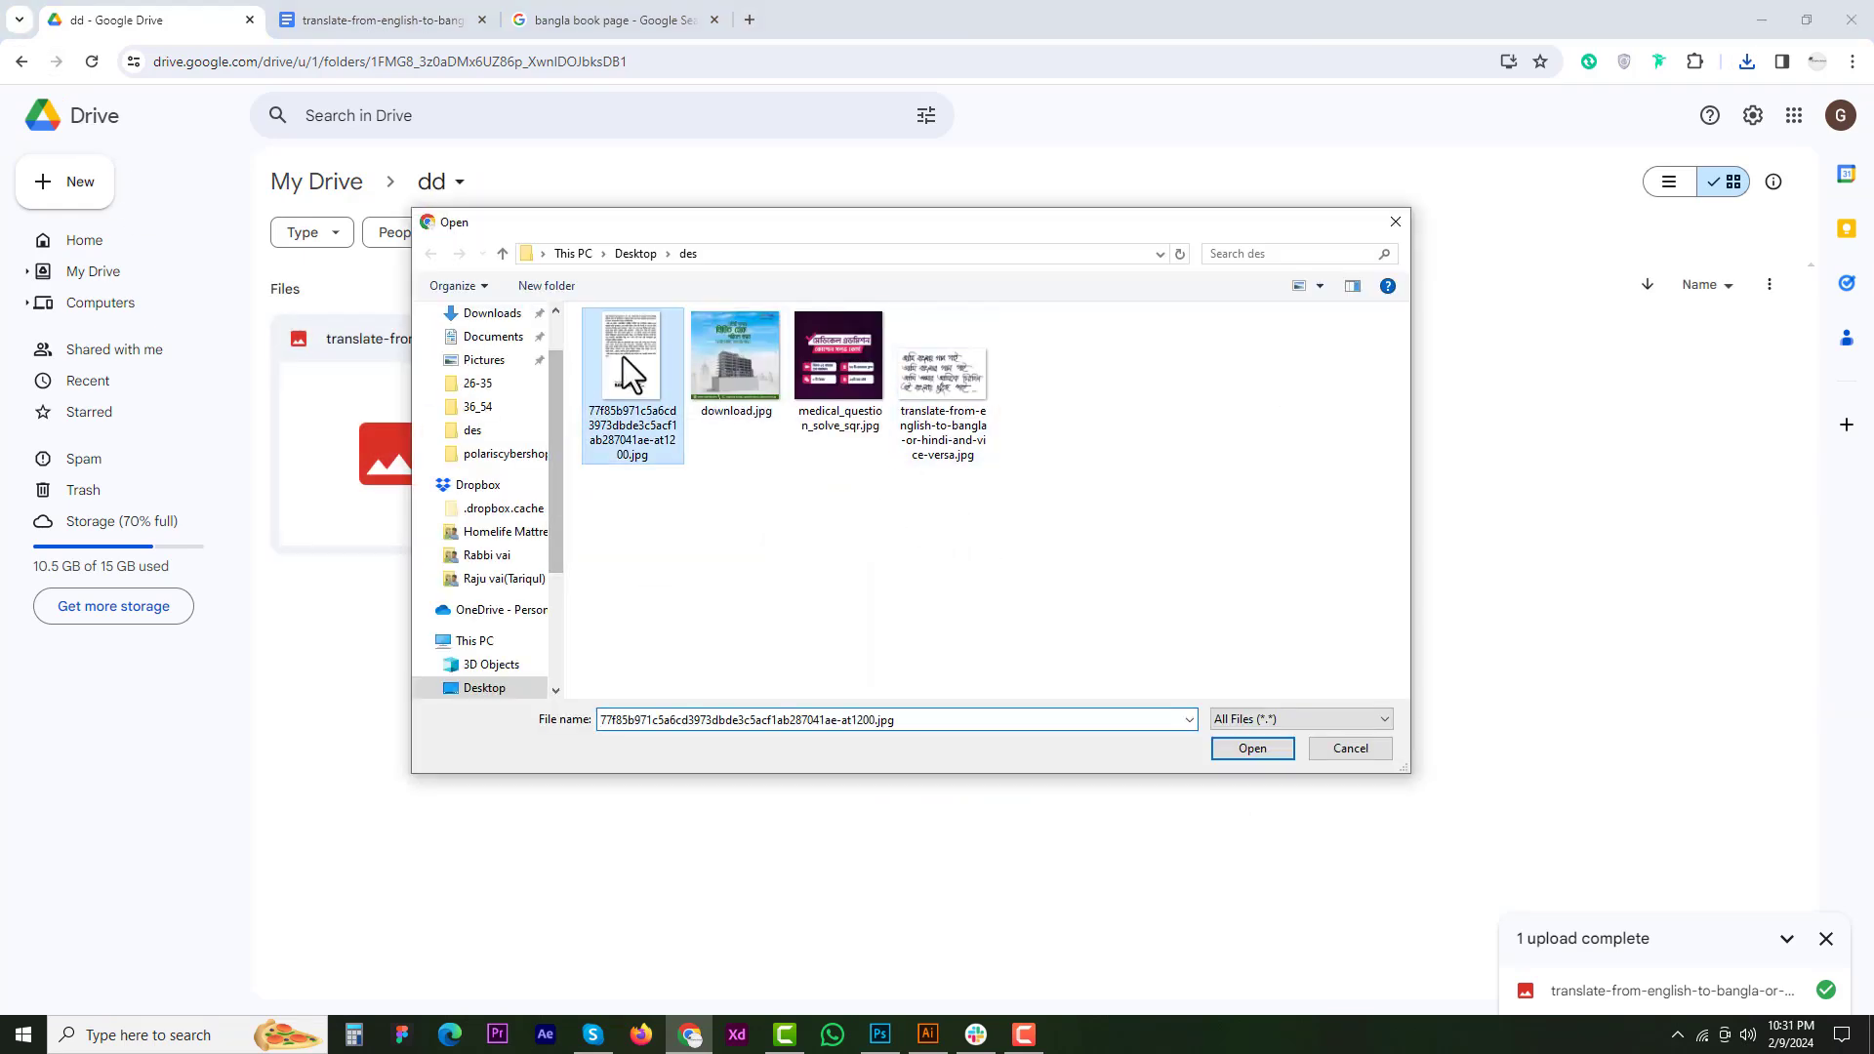
pyautogui.doubleClick(623, 355)
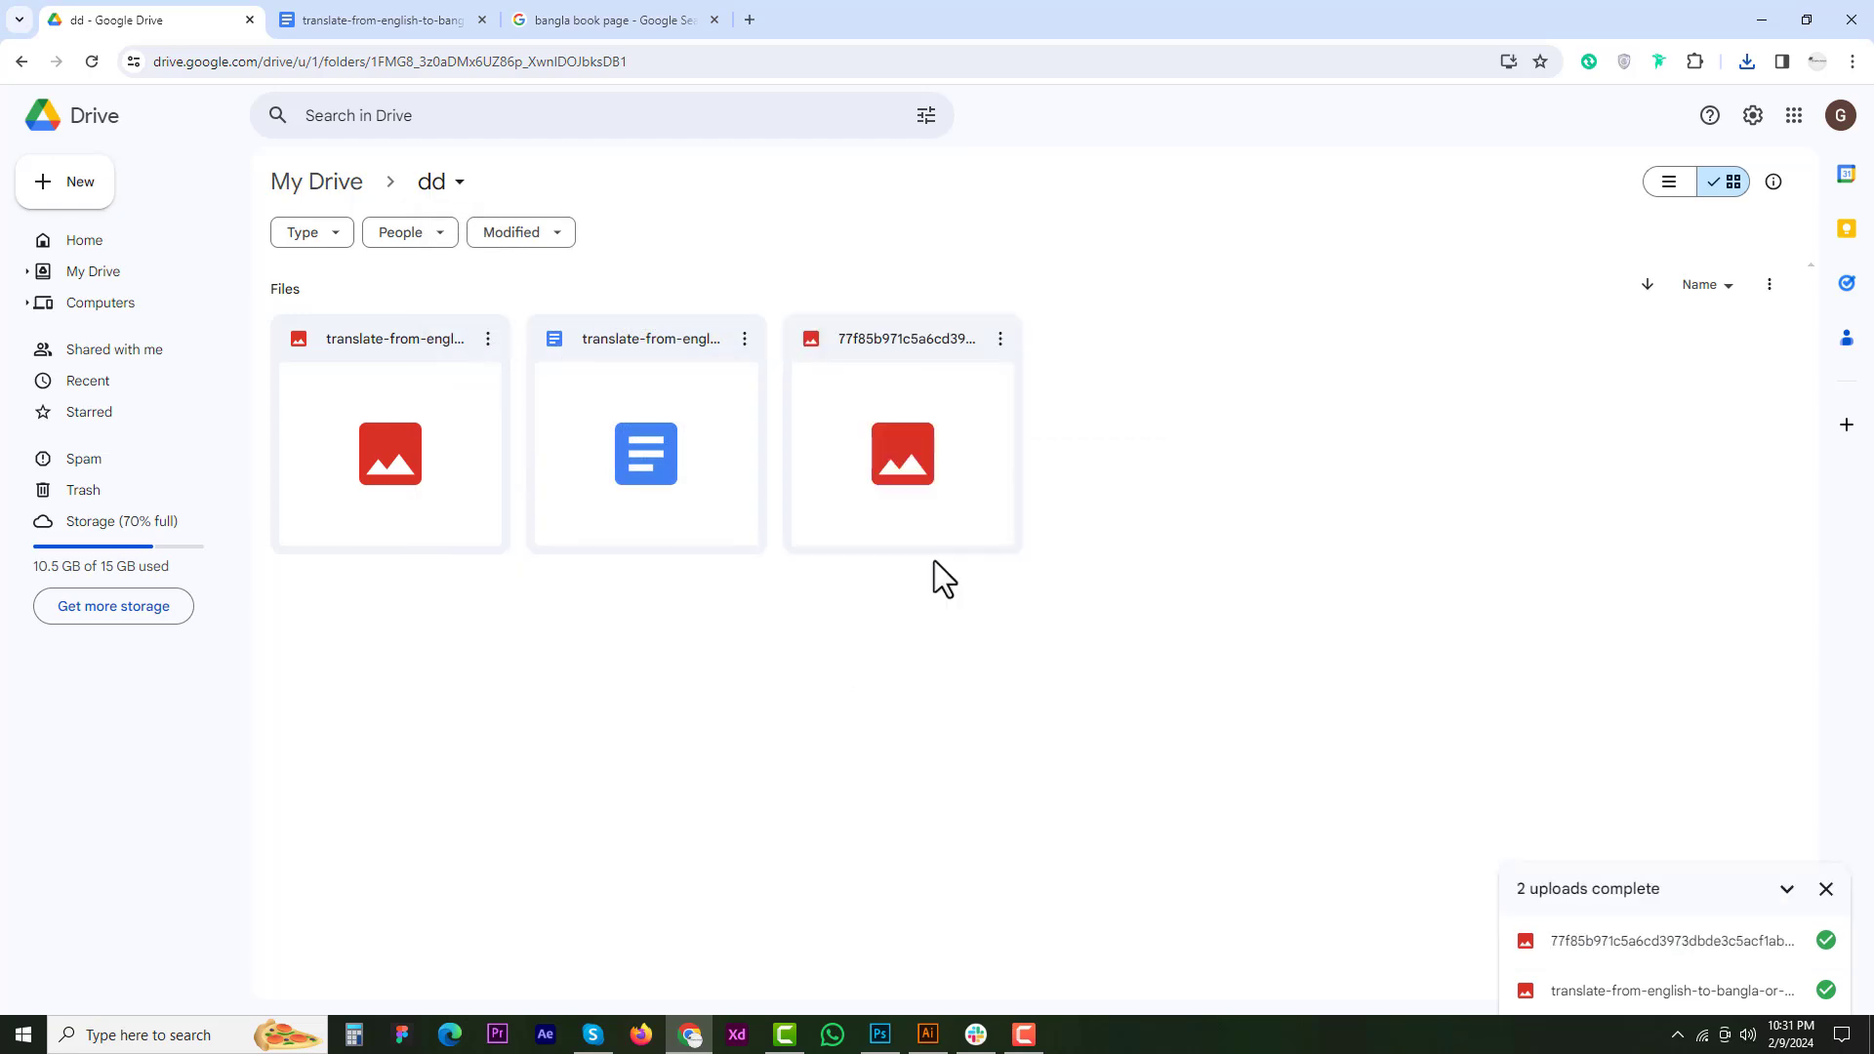
# - Open the uploaded book page image with Google Docs to convert it to editable text
pyautogui.click(1000, 339)
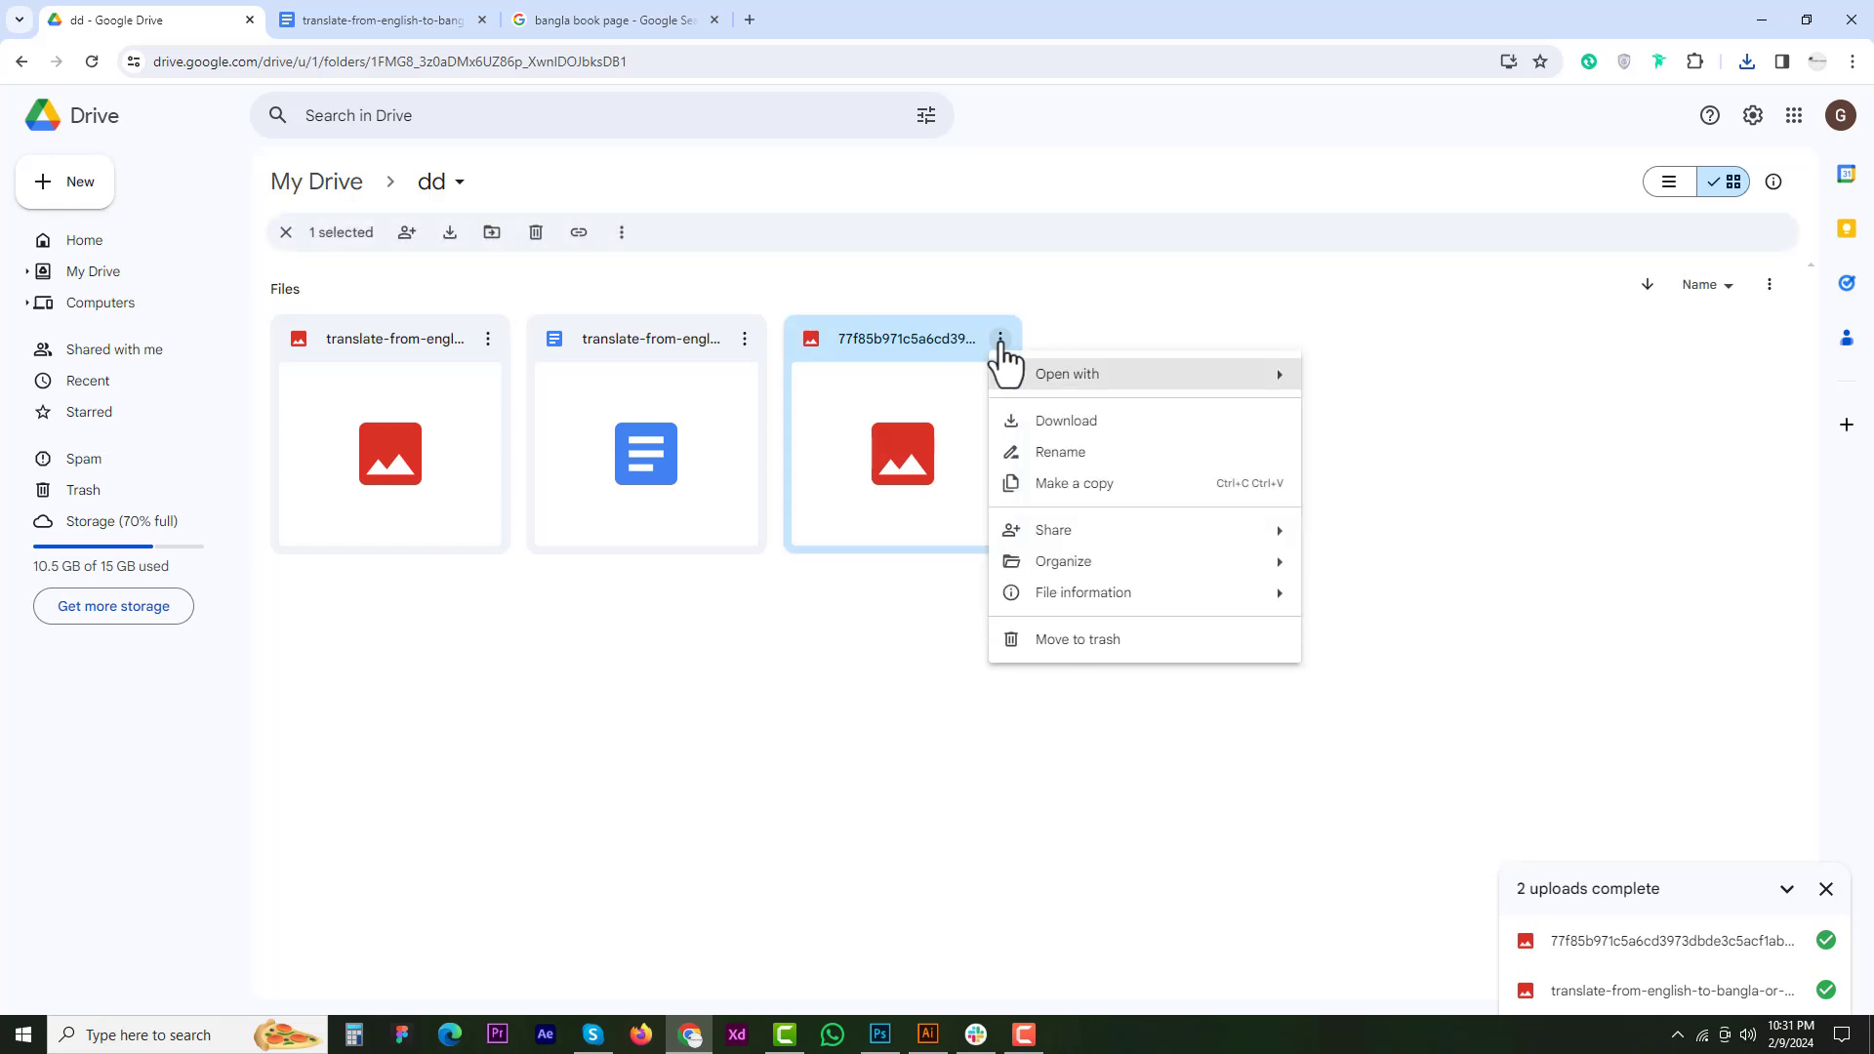
pyautogui.moveTo(1063, 376)
pyautogui.click(1378, 431)
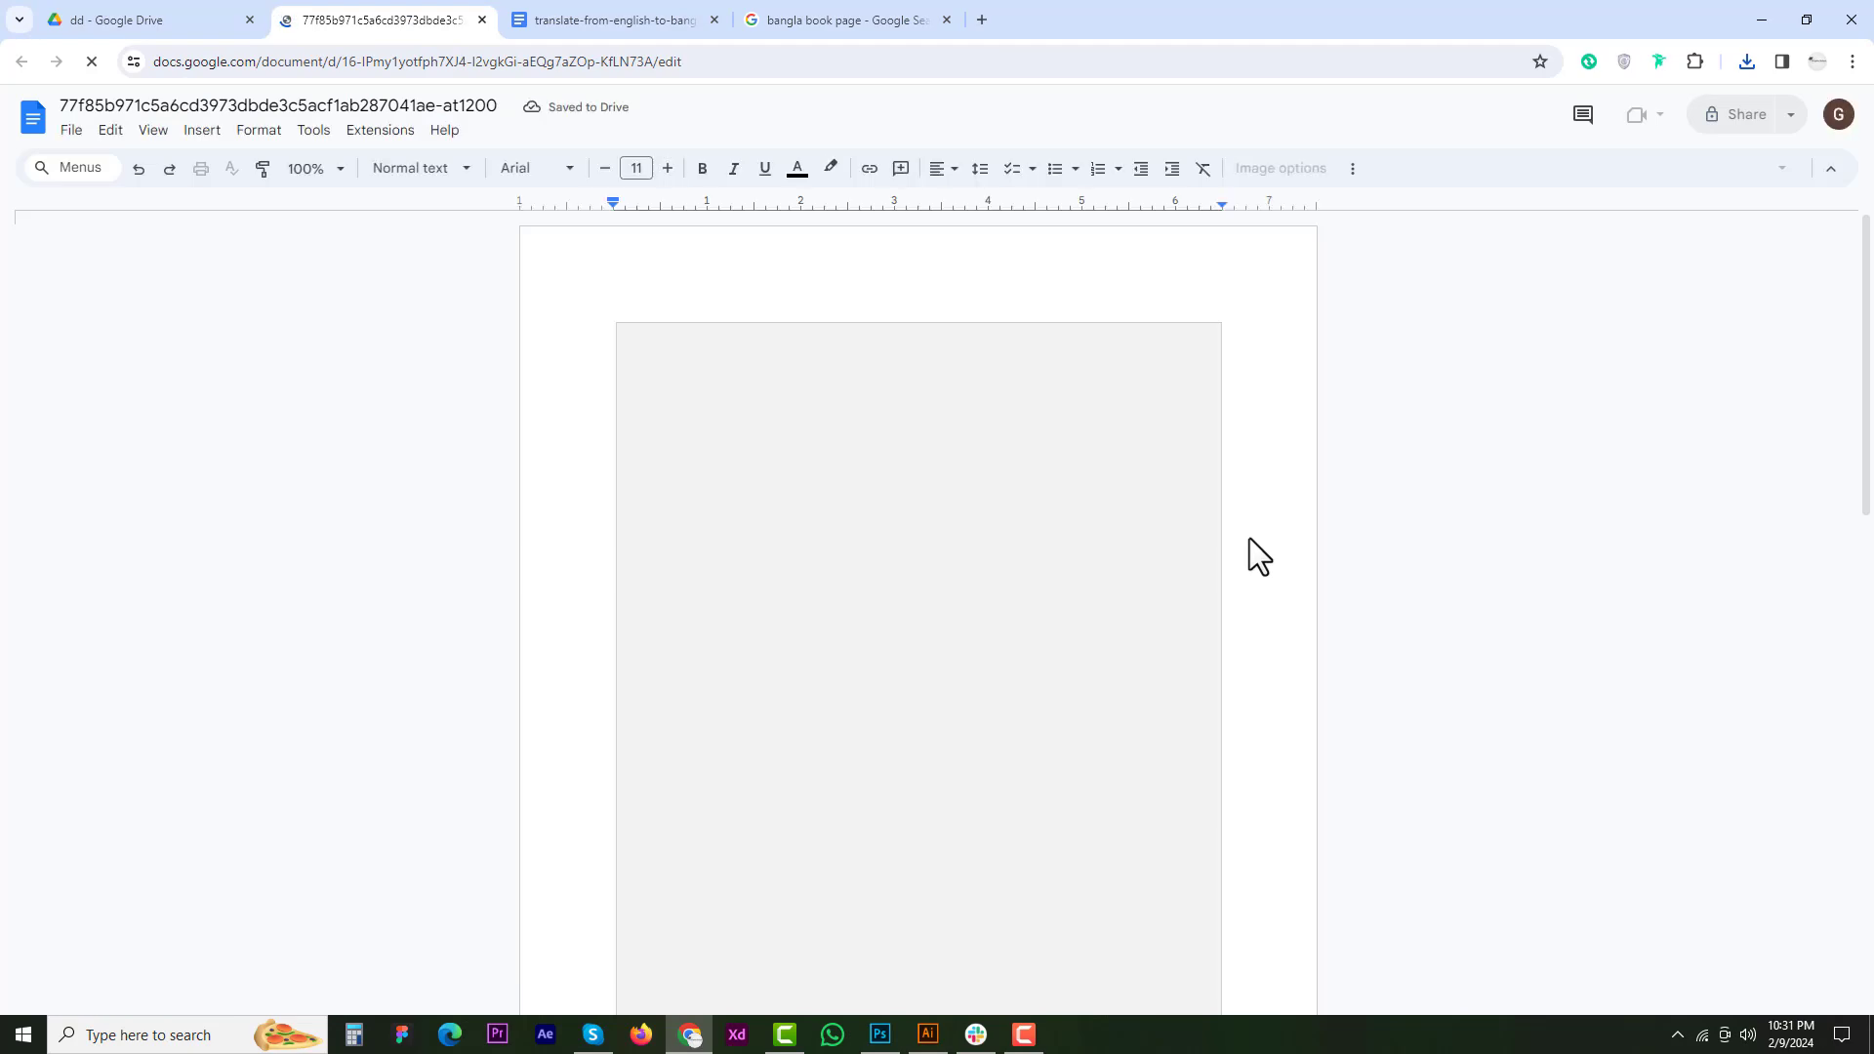
pyautogui.scroll(-7, 1249, 537)
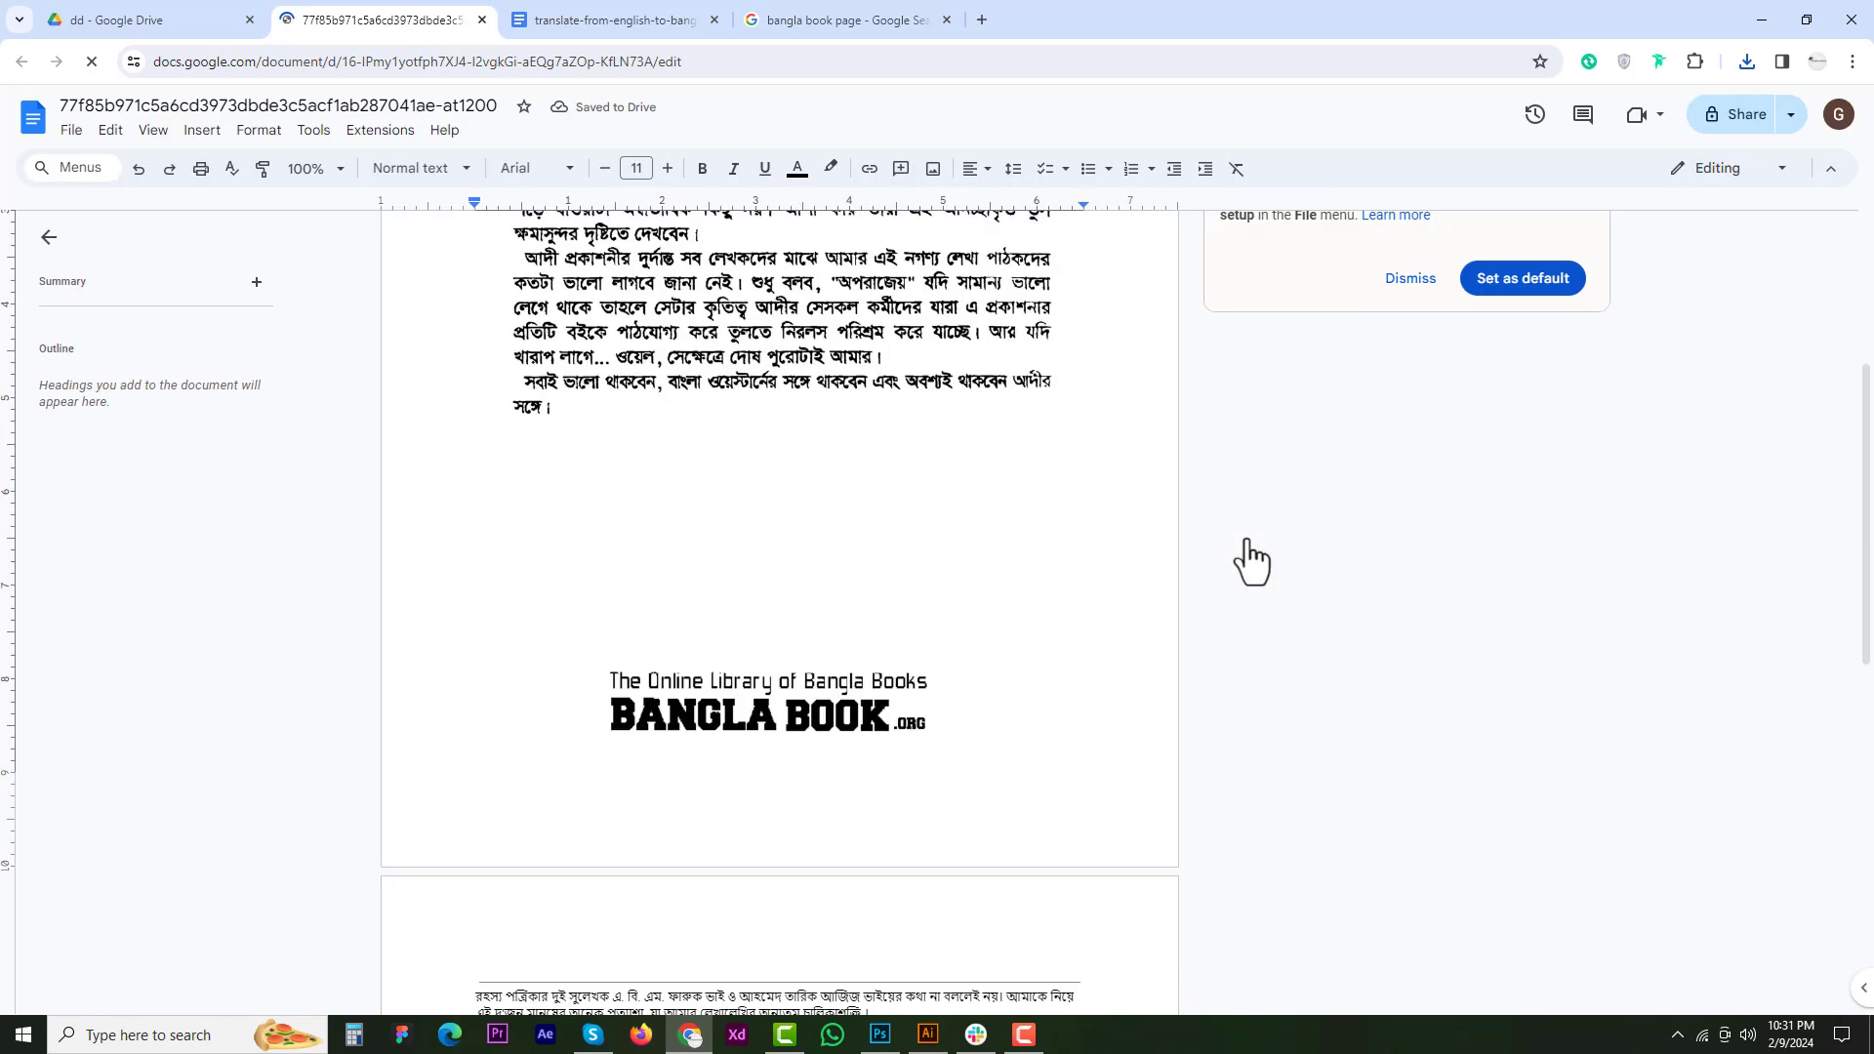
# - Examine the converted Bangla paragraphs below the page image, highlighting them to check that they are selectable text
pyautogui.click(478, 744)
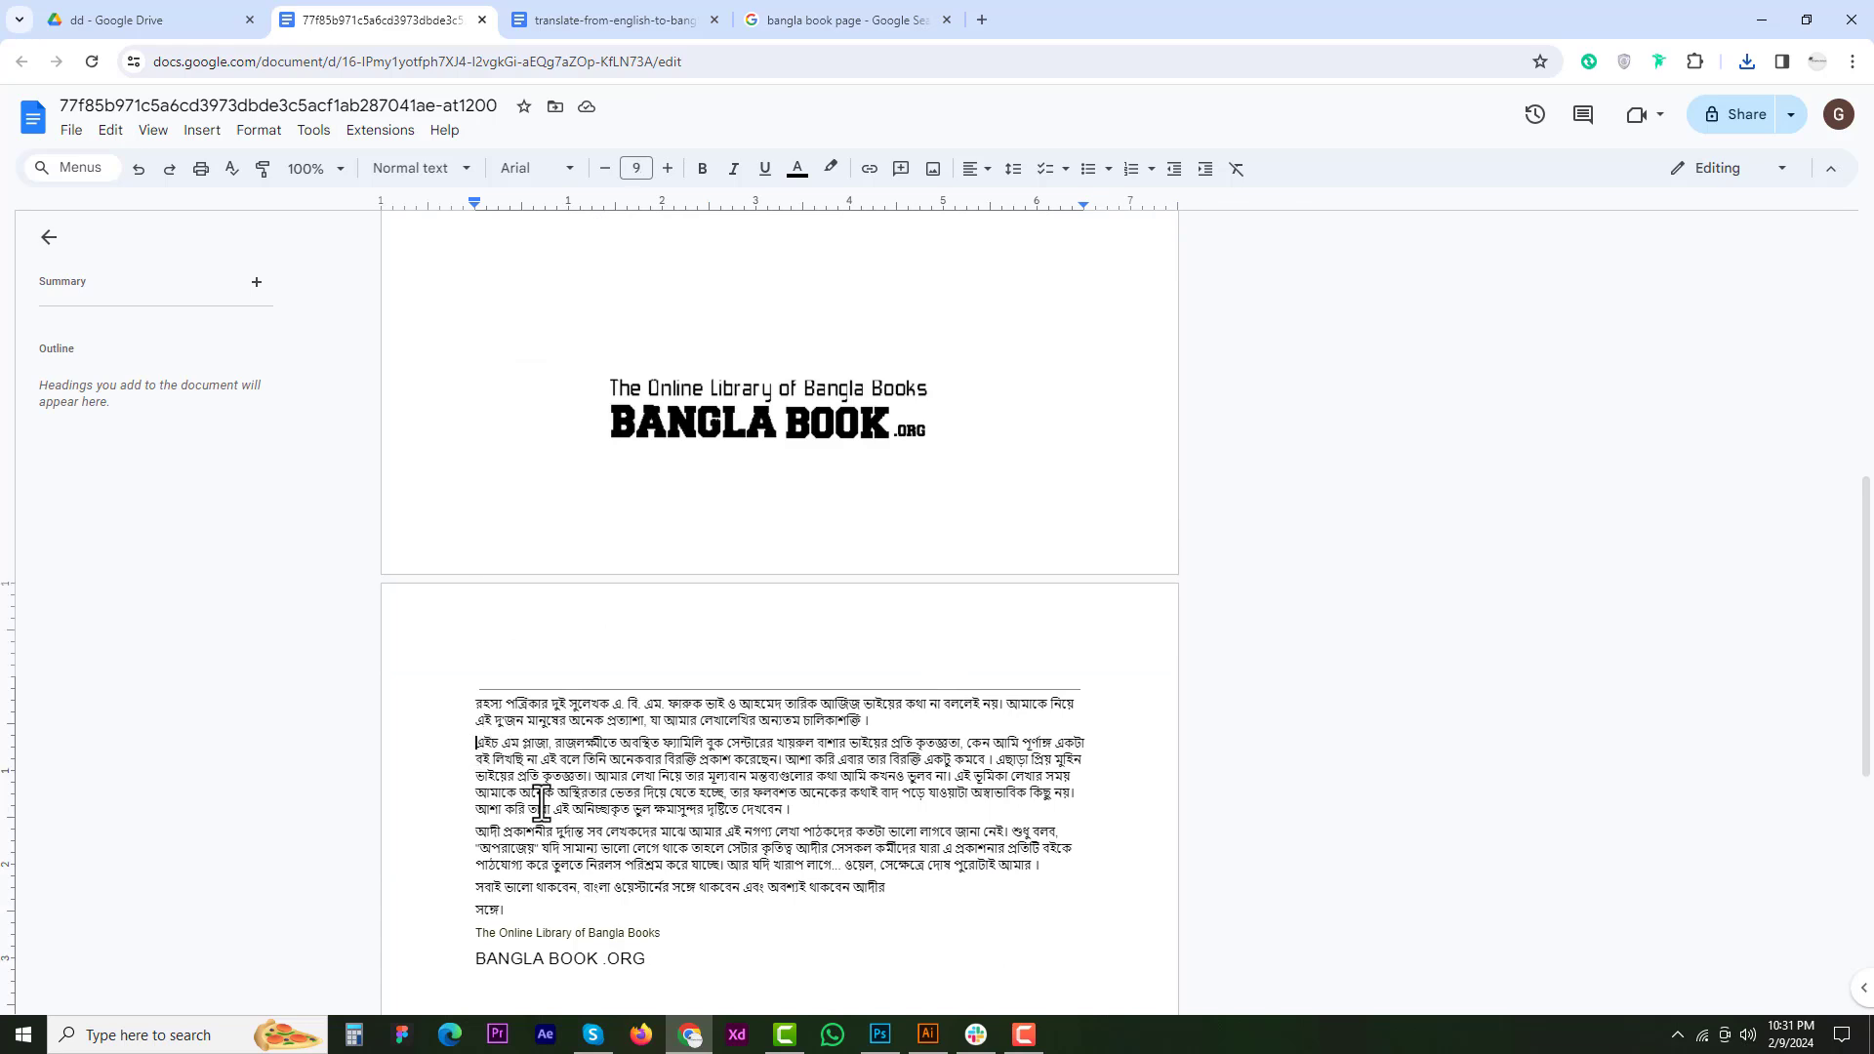
pyautogui.click(673, 417)
pyautogui.moveTo(641, 970); pyautogui.dragTo(447, 710)
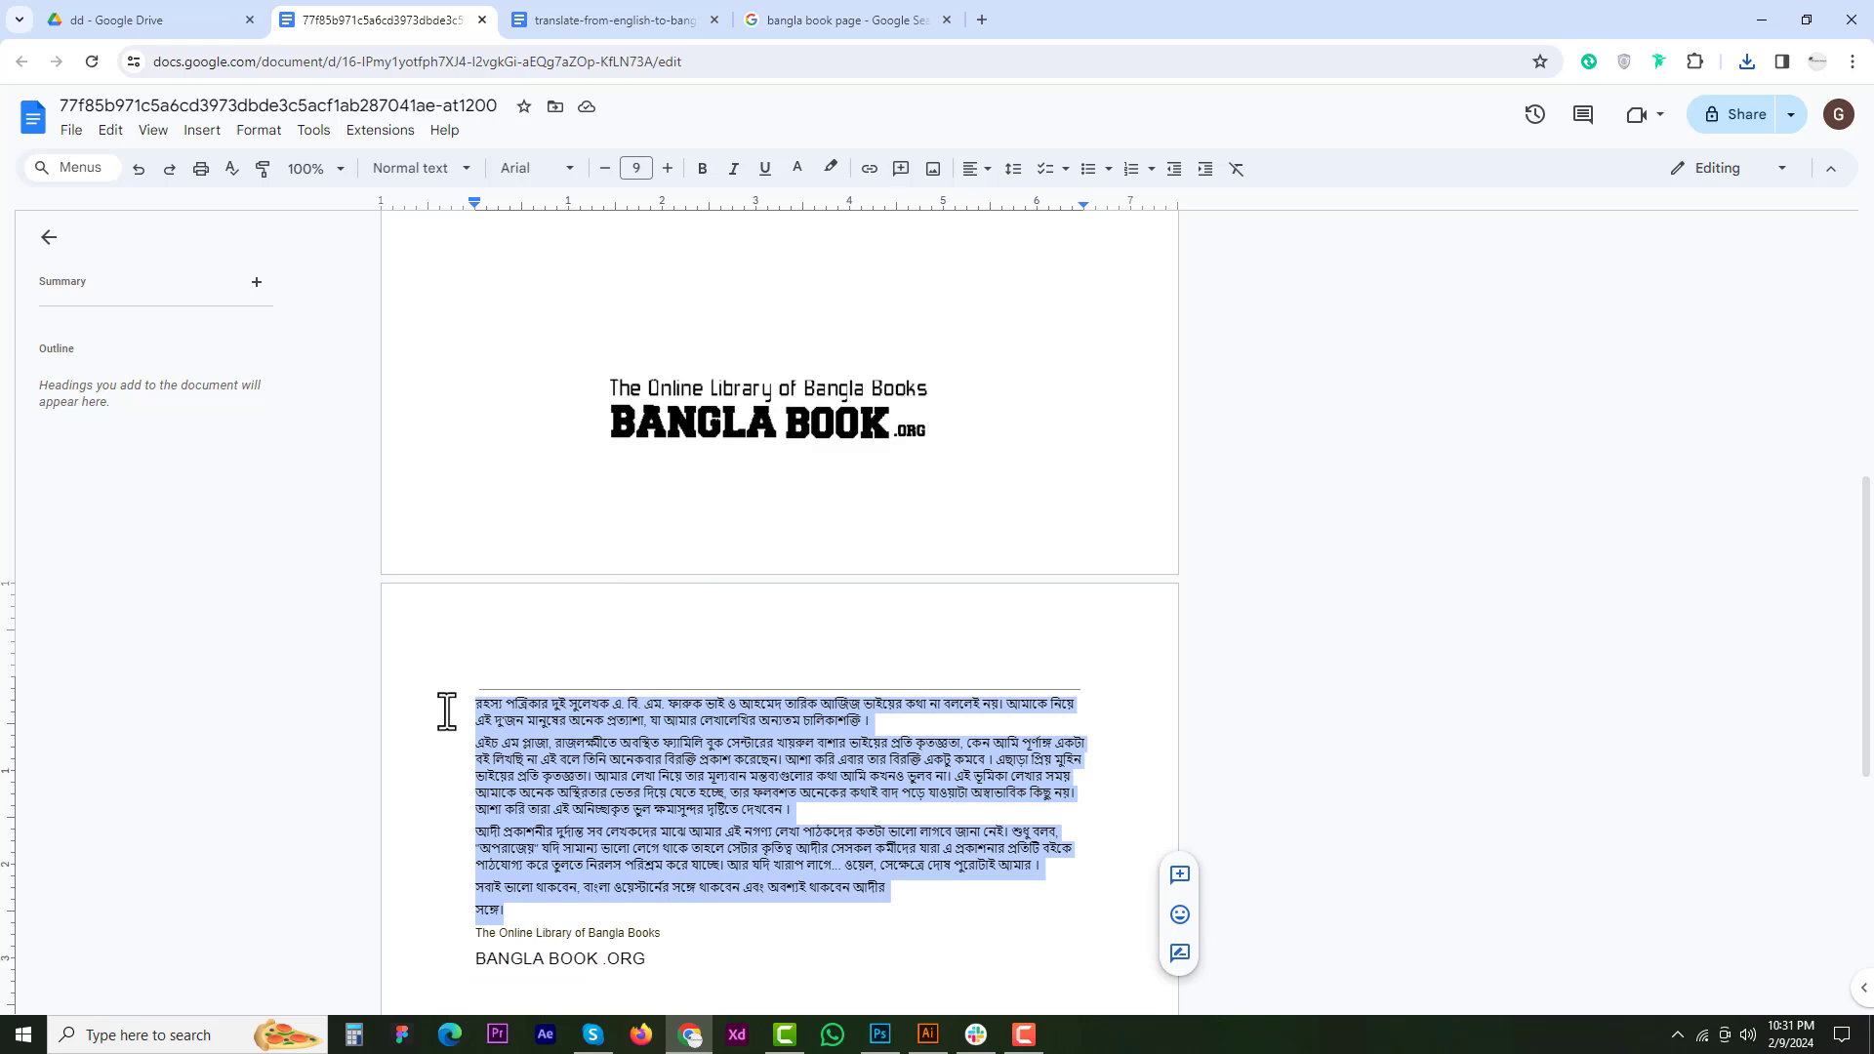
pyautogui.click(573, 722)
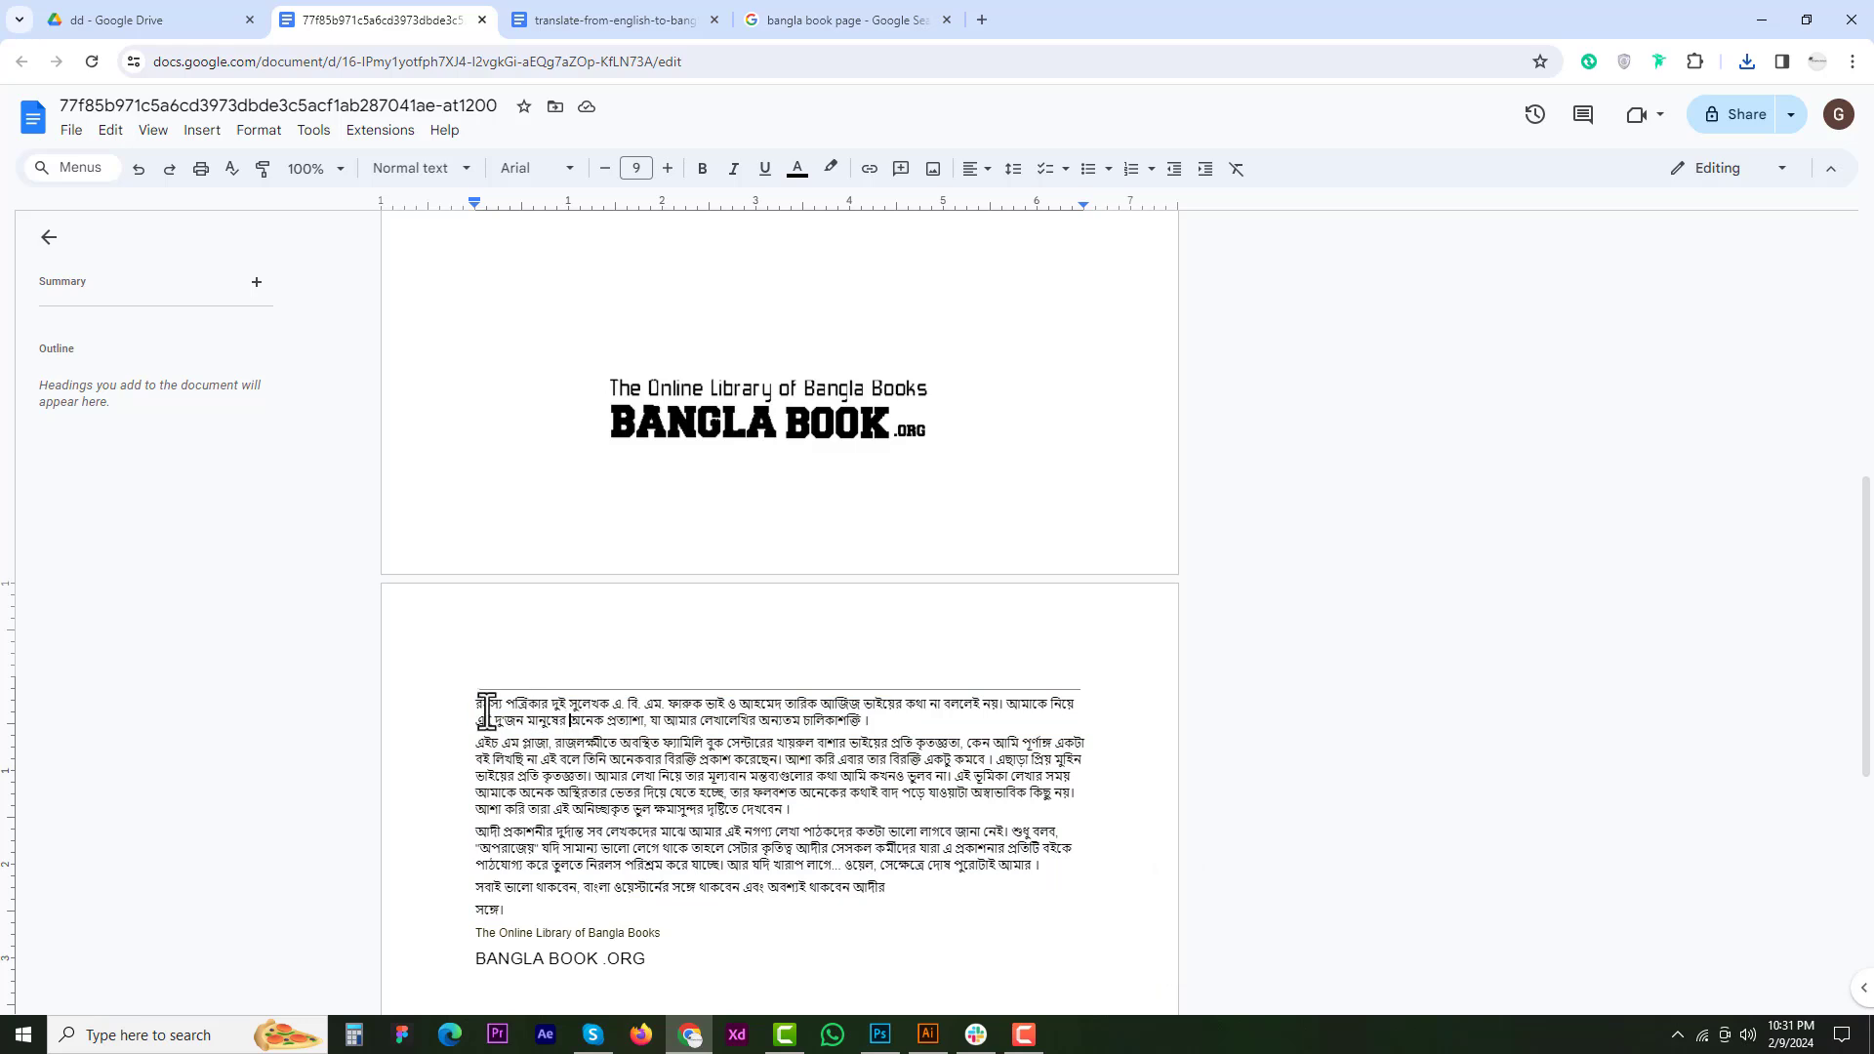
pyautogui.moveTo(480, 704); pyautogui.dragTo(963, 811)
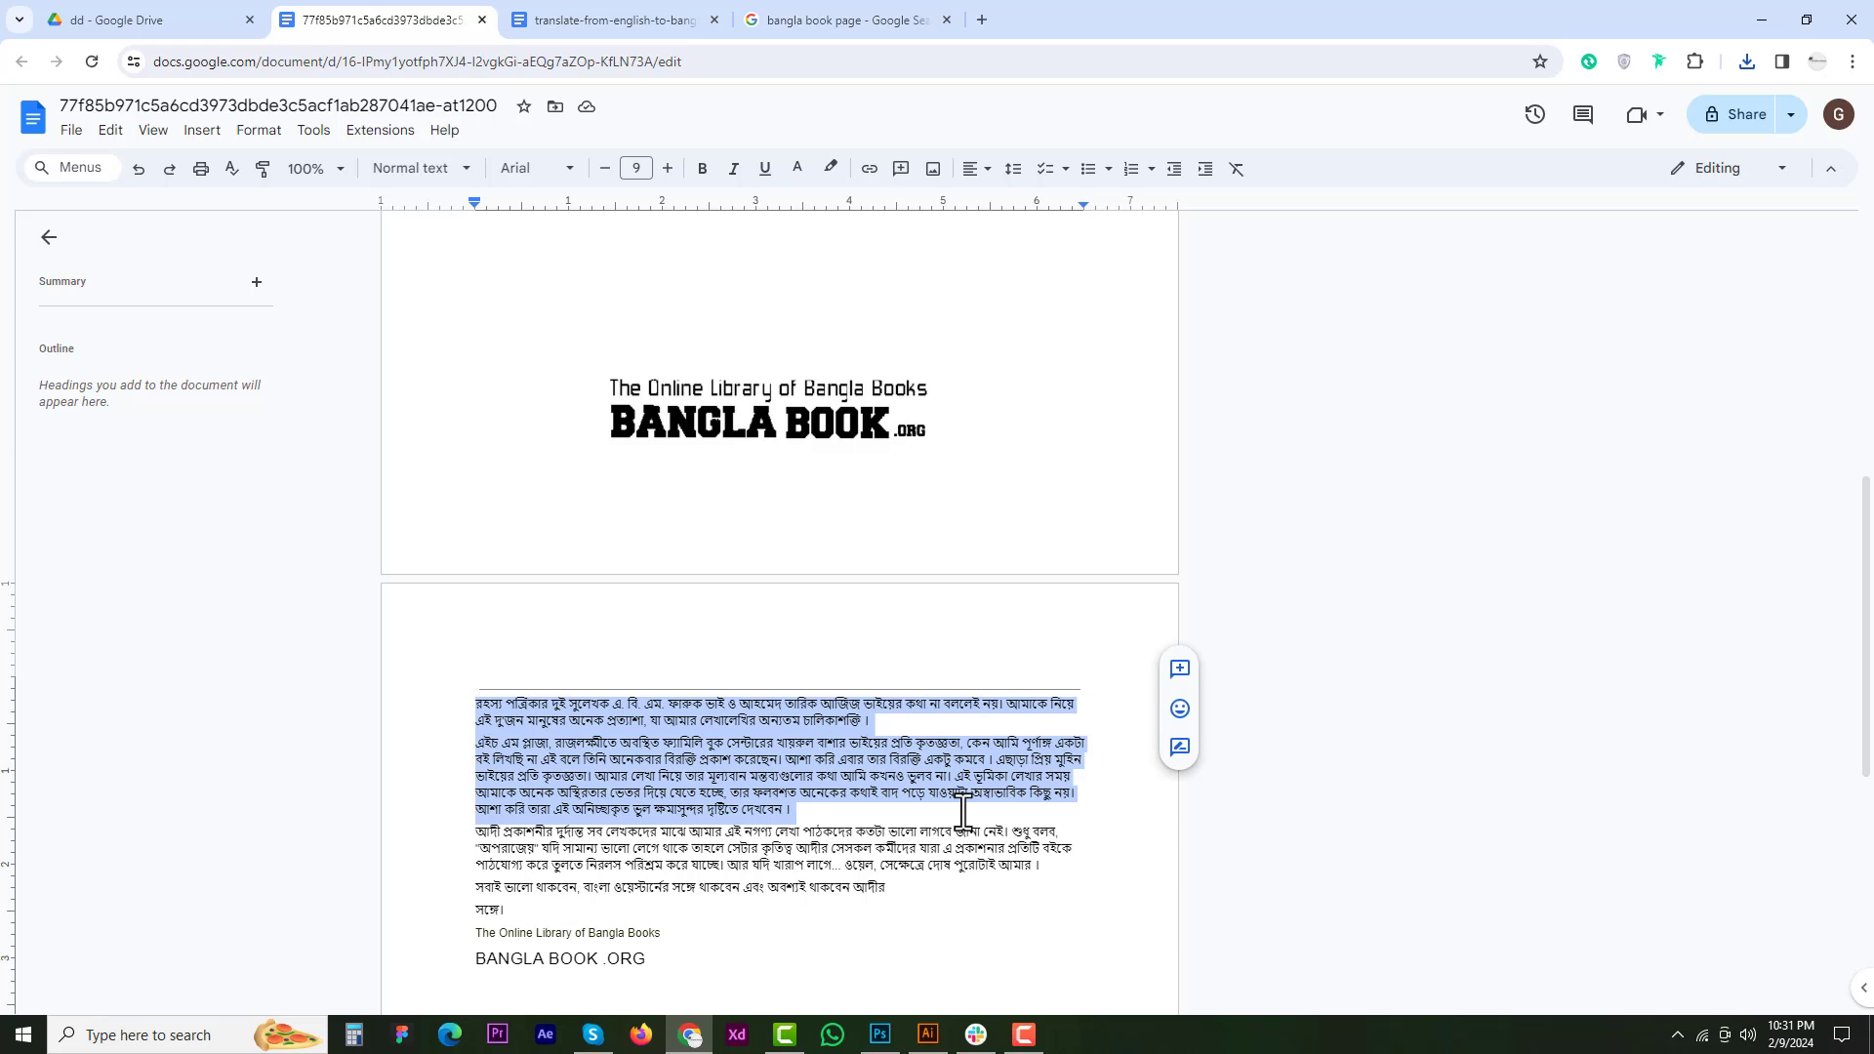
pyautogui.click(911, 883)
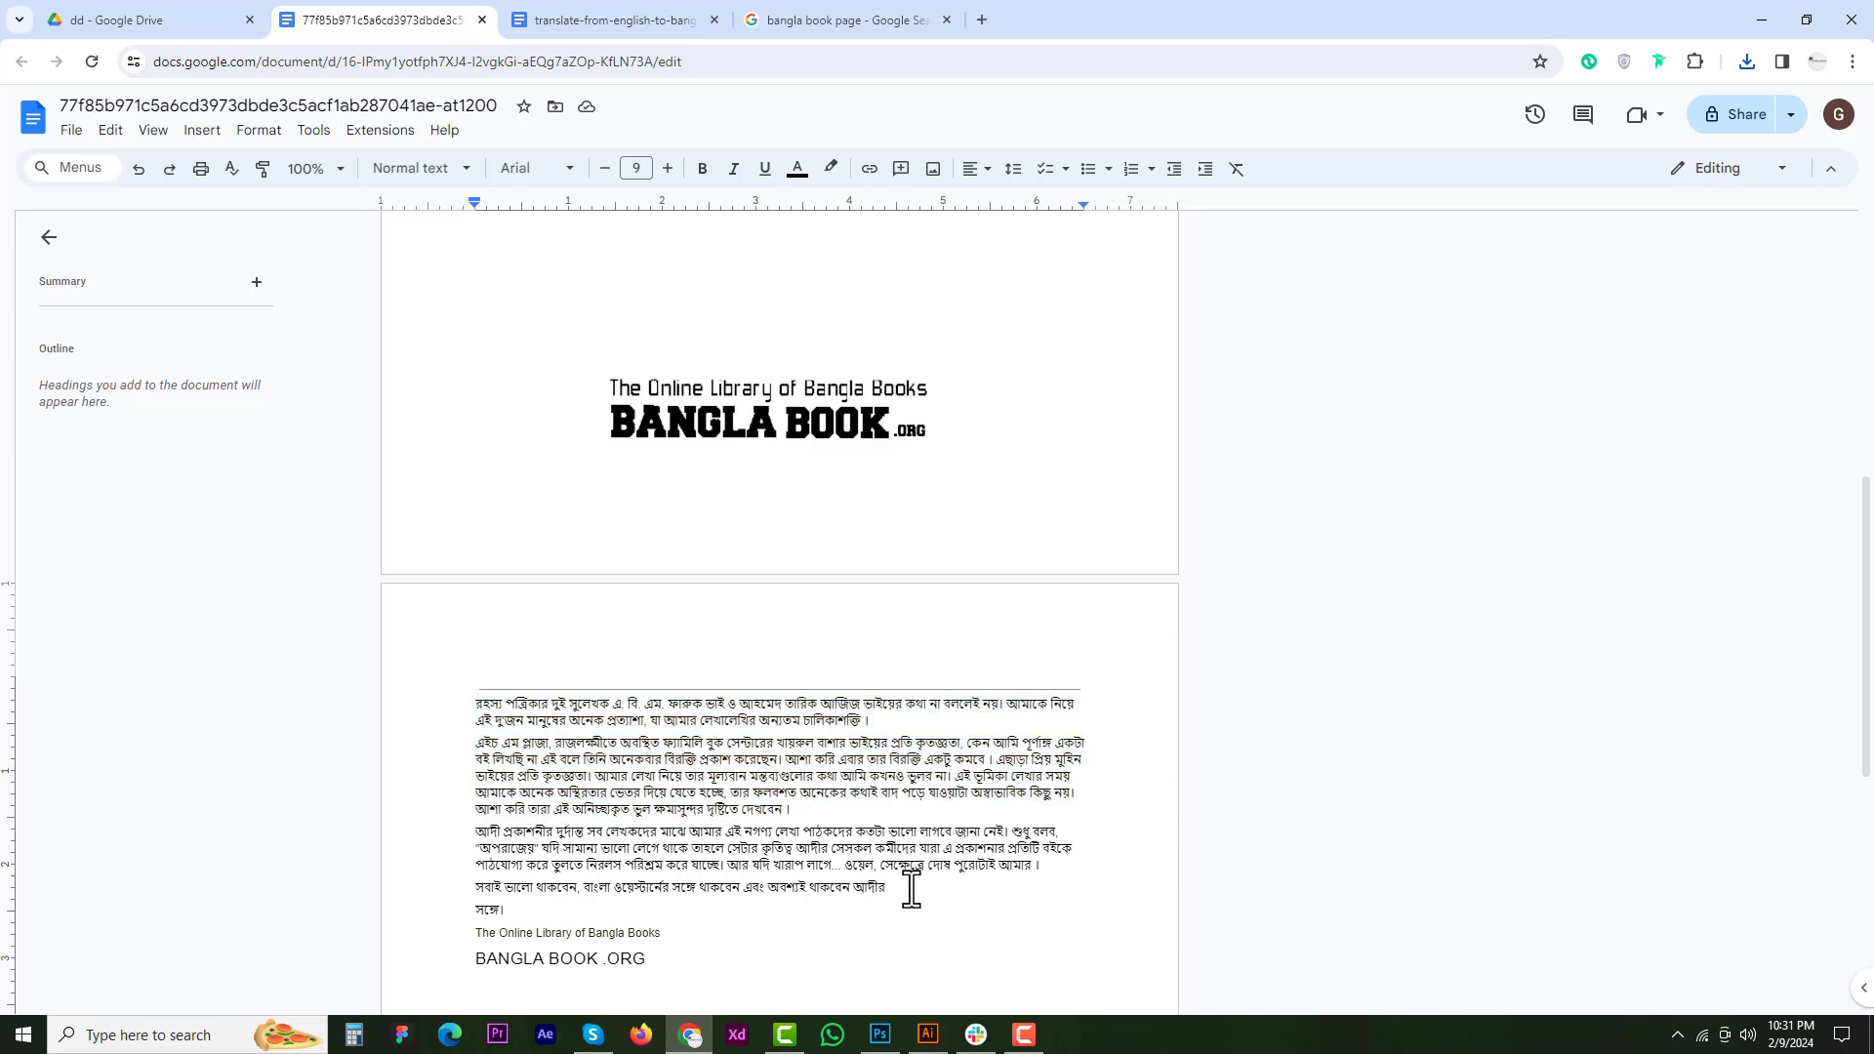
pyautogui.moveTo(885, 884); pyautogui.dragTo(465, 705)
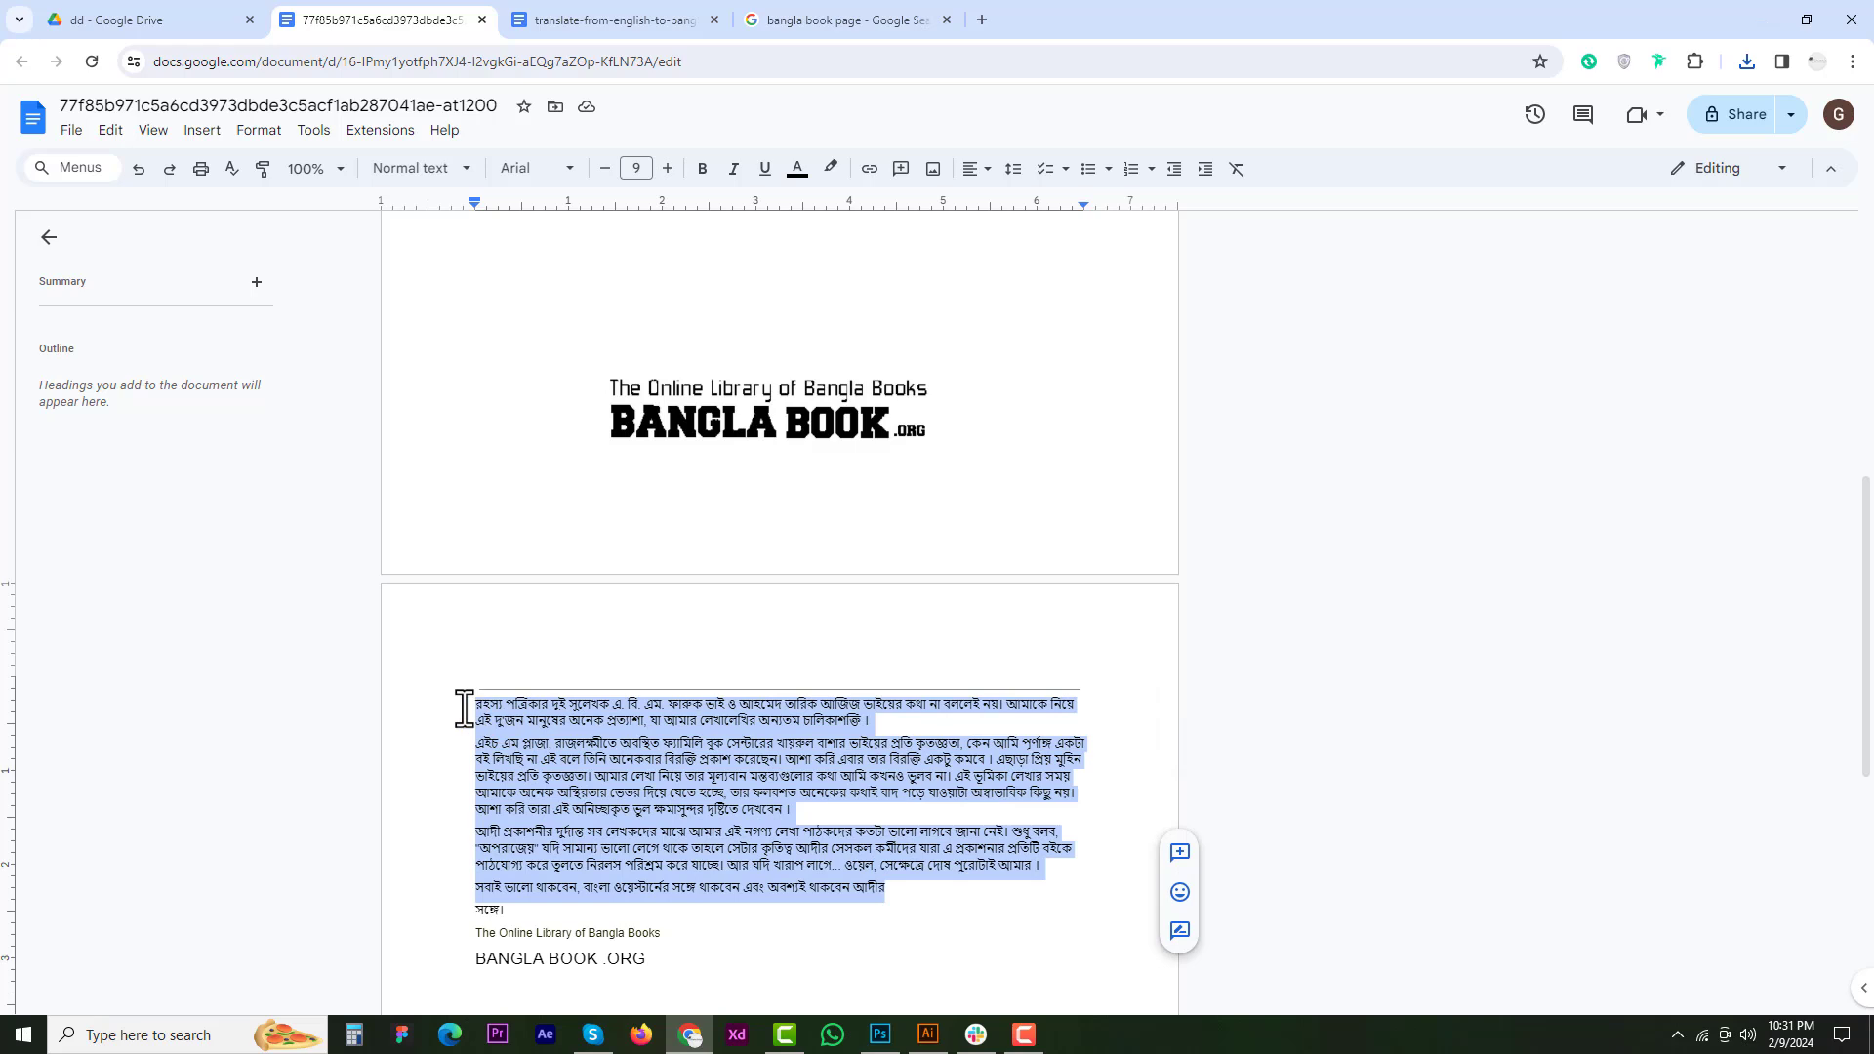
pyautogui.click(554, 720)
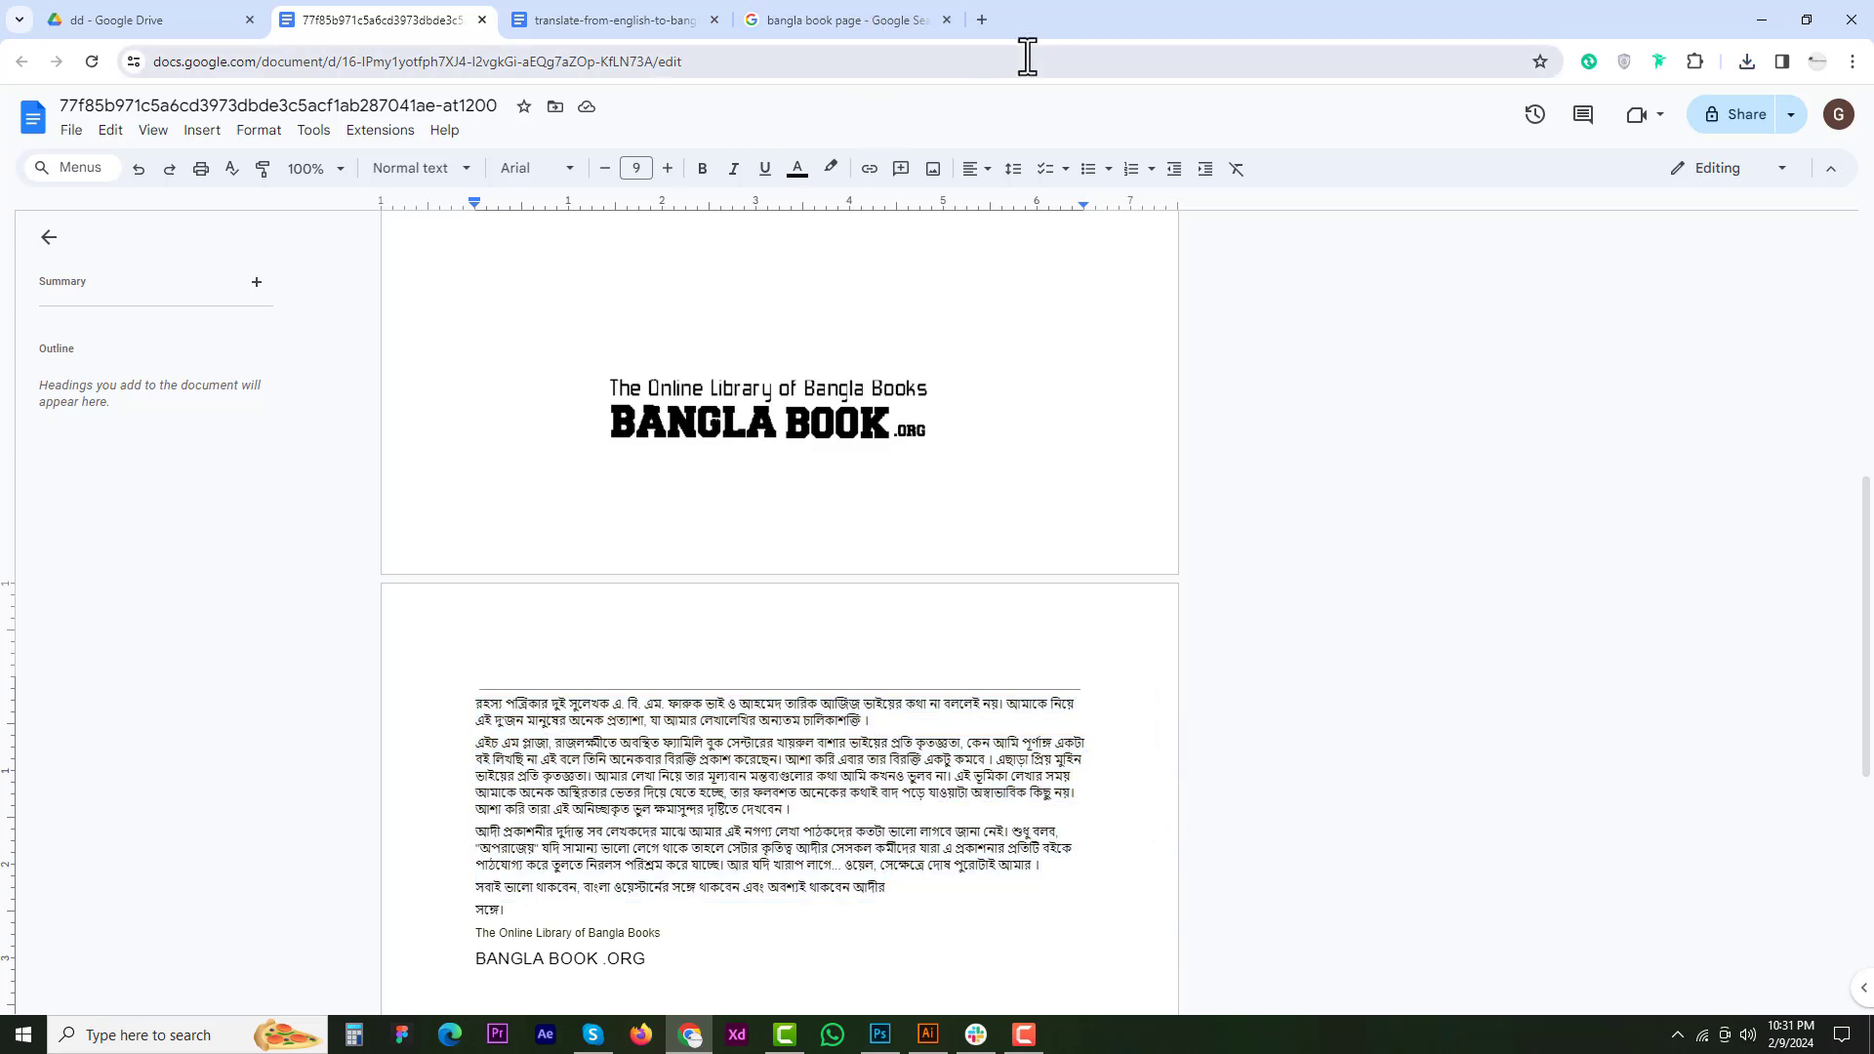
# - Start a Google Lens image search in a new tab with medical_question_solve_sqr.jpg from the "des" folder
pyautogui.click(981, 21)
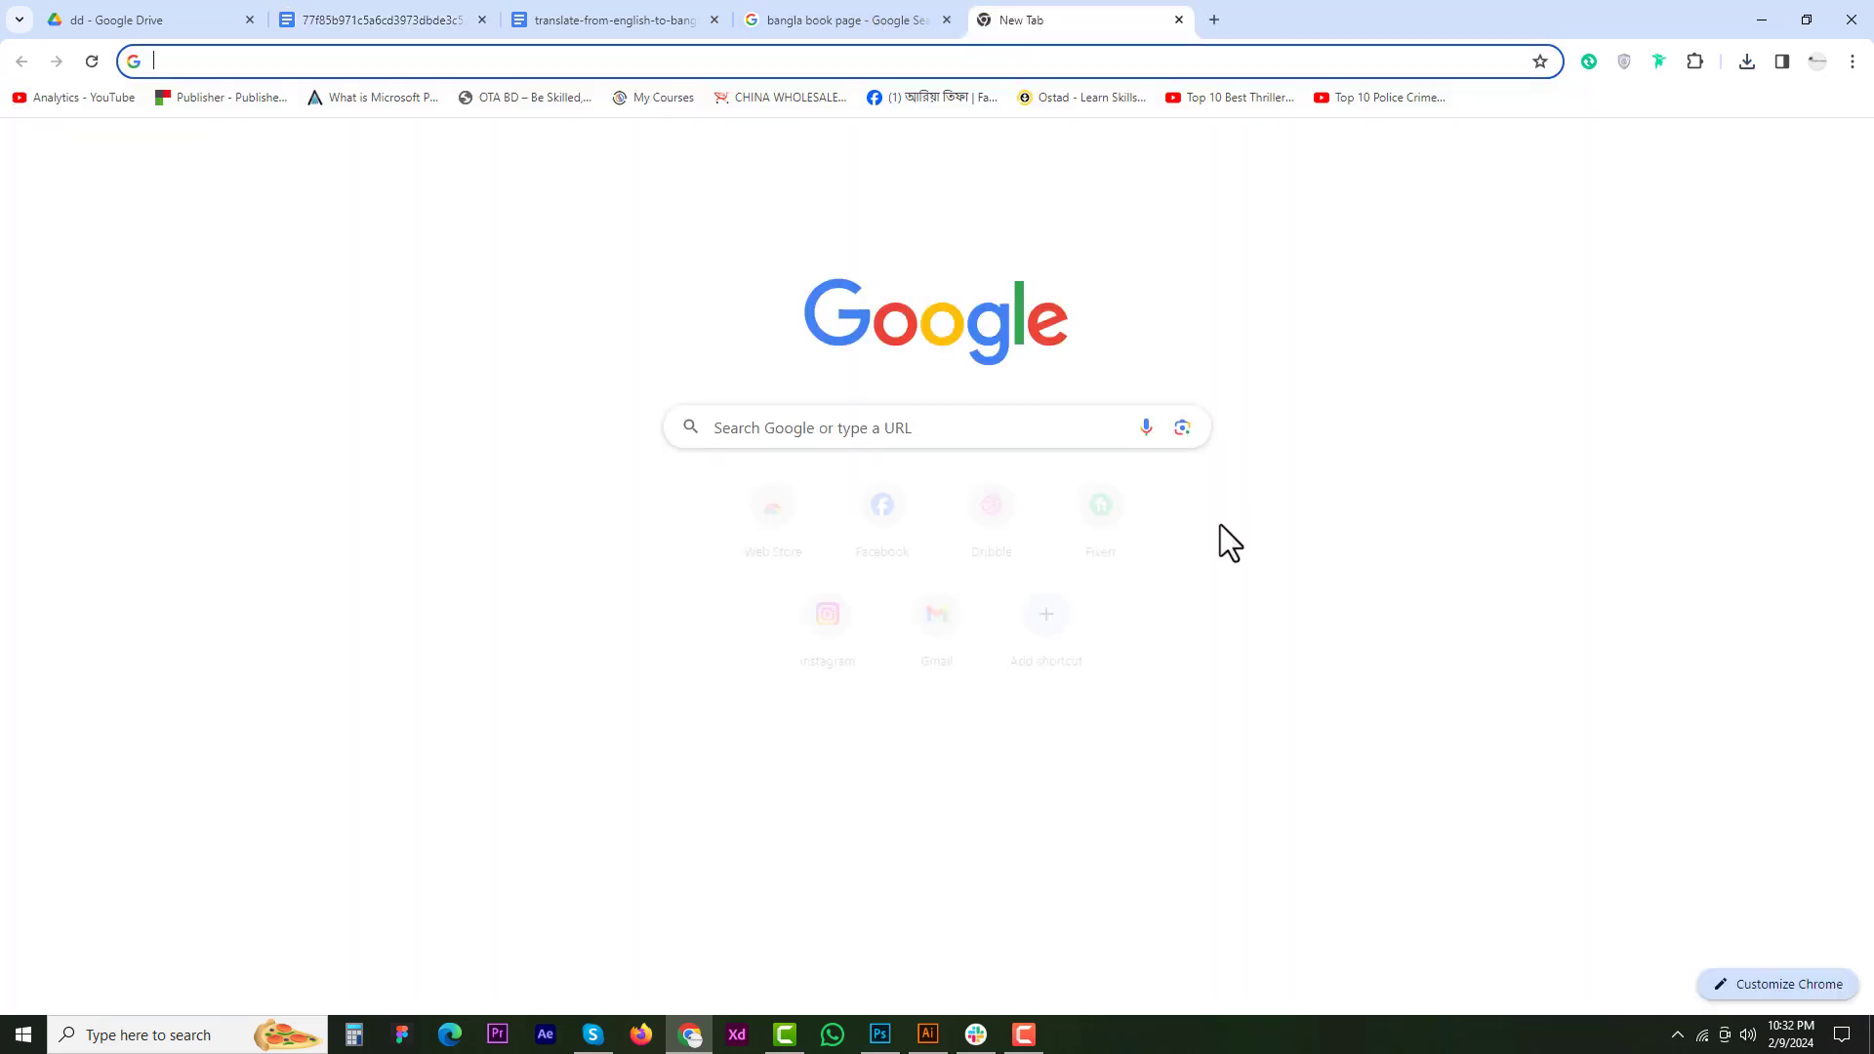
pyautogui.click(1182, 429)
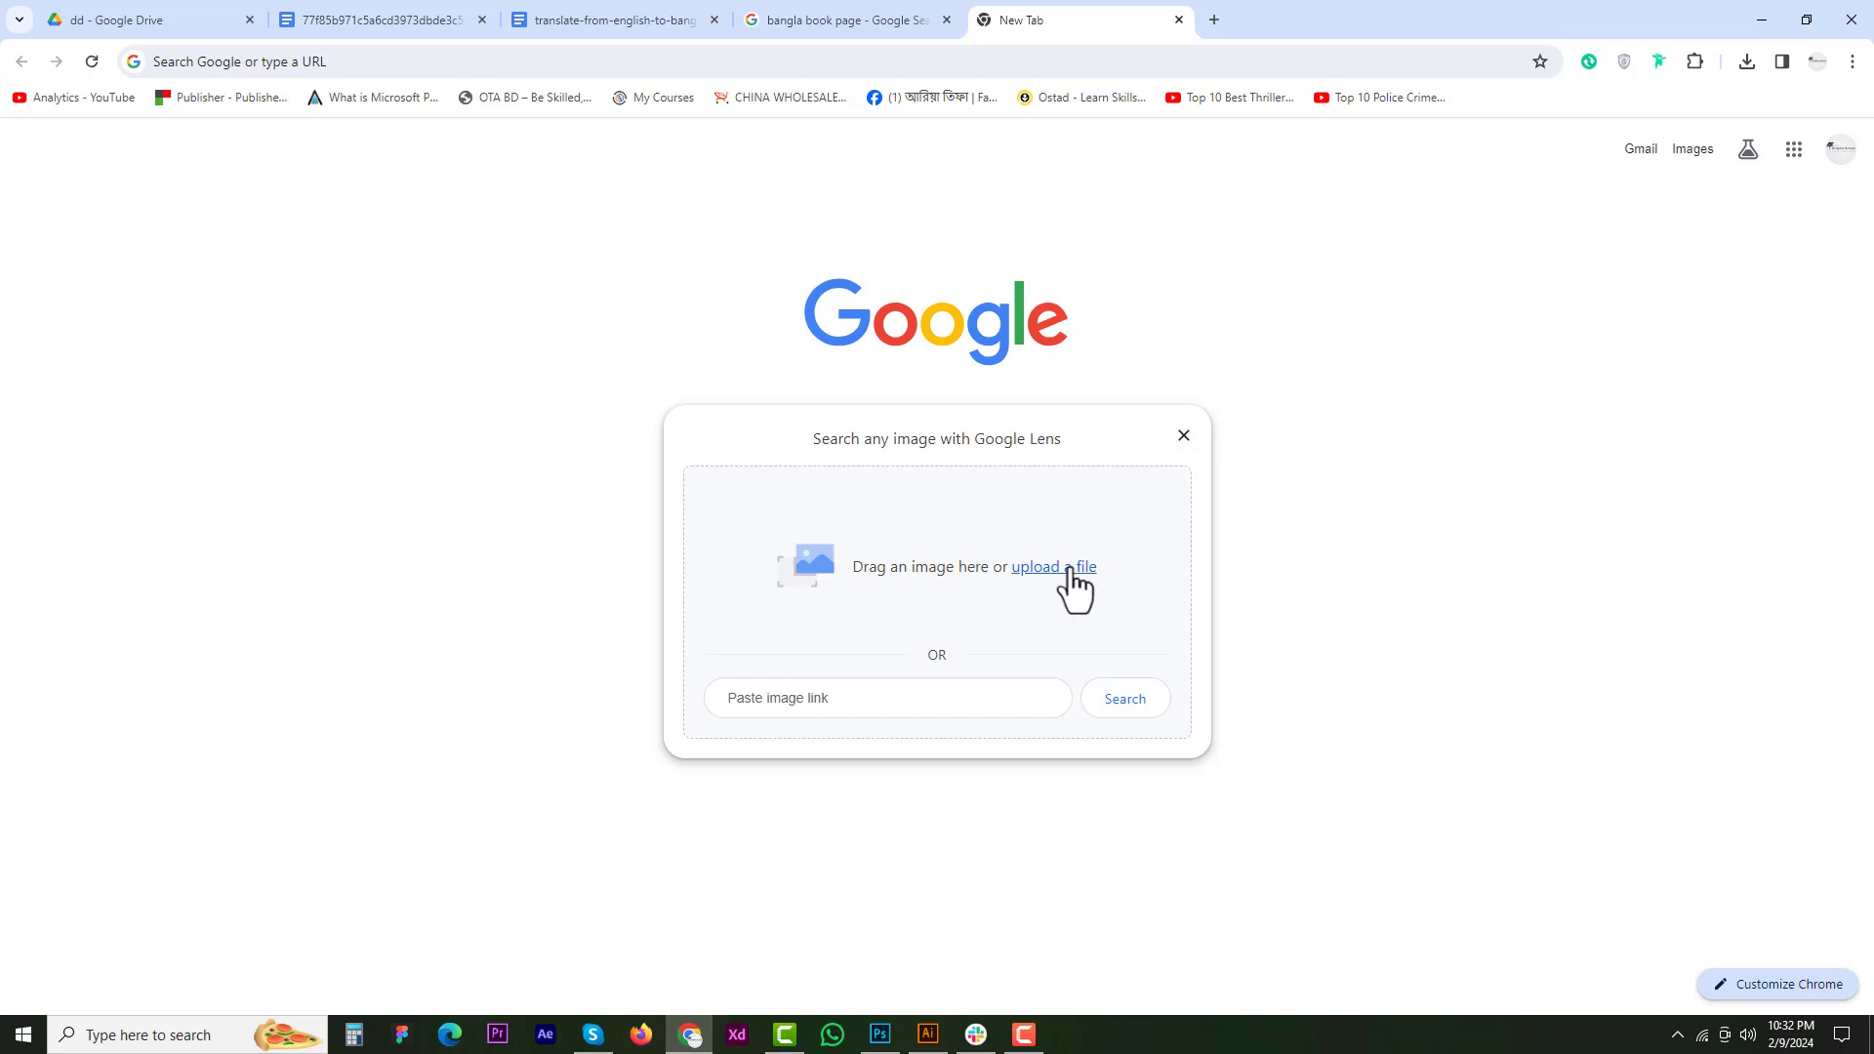
pyautogui.click(1068, 570)
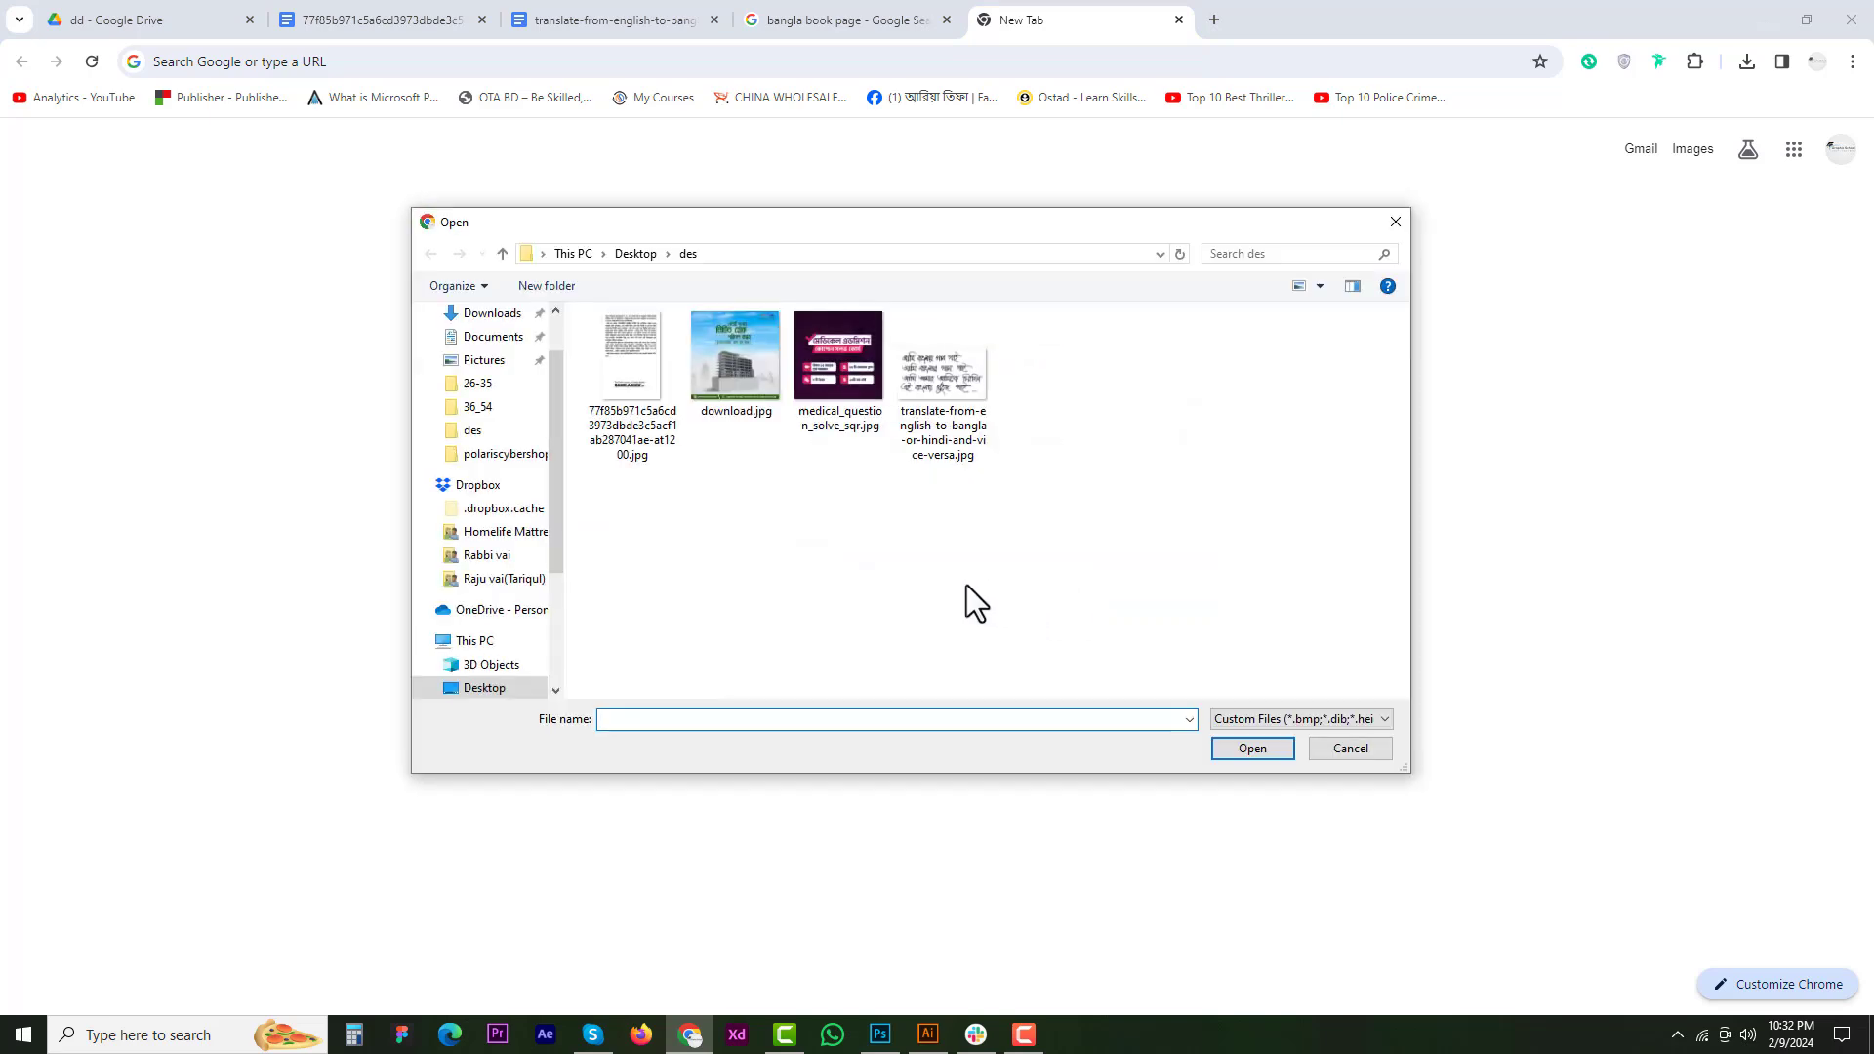
pyautogui.click(830, 404)
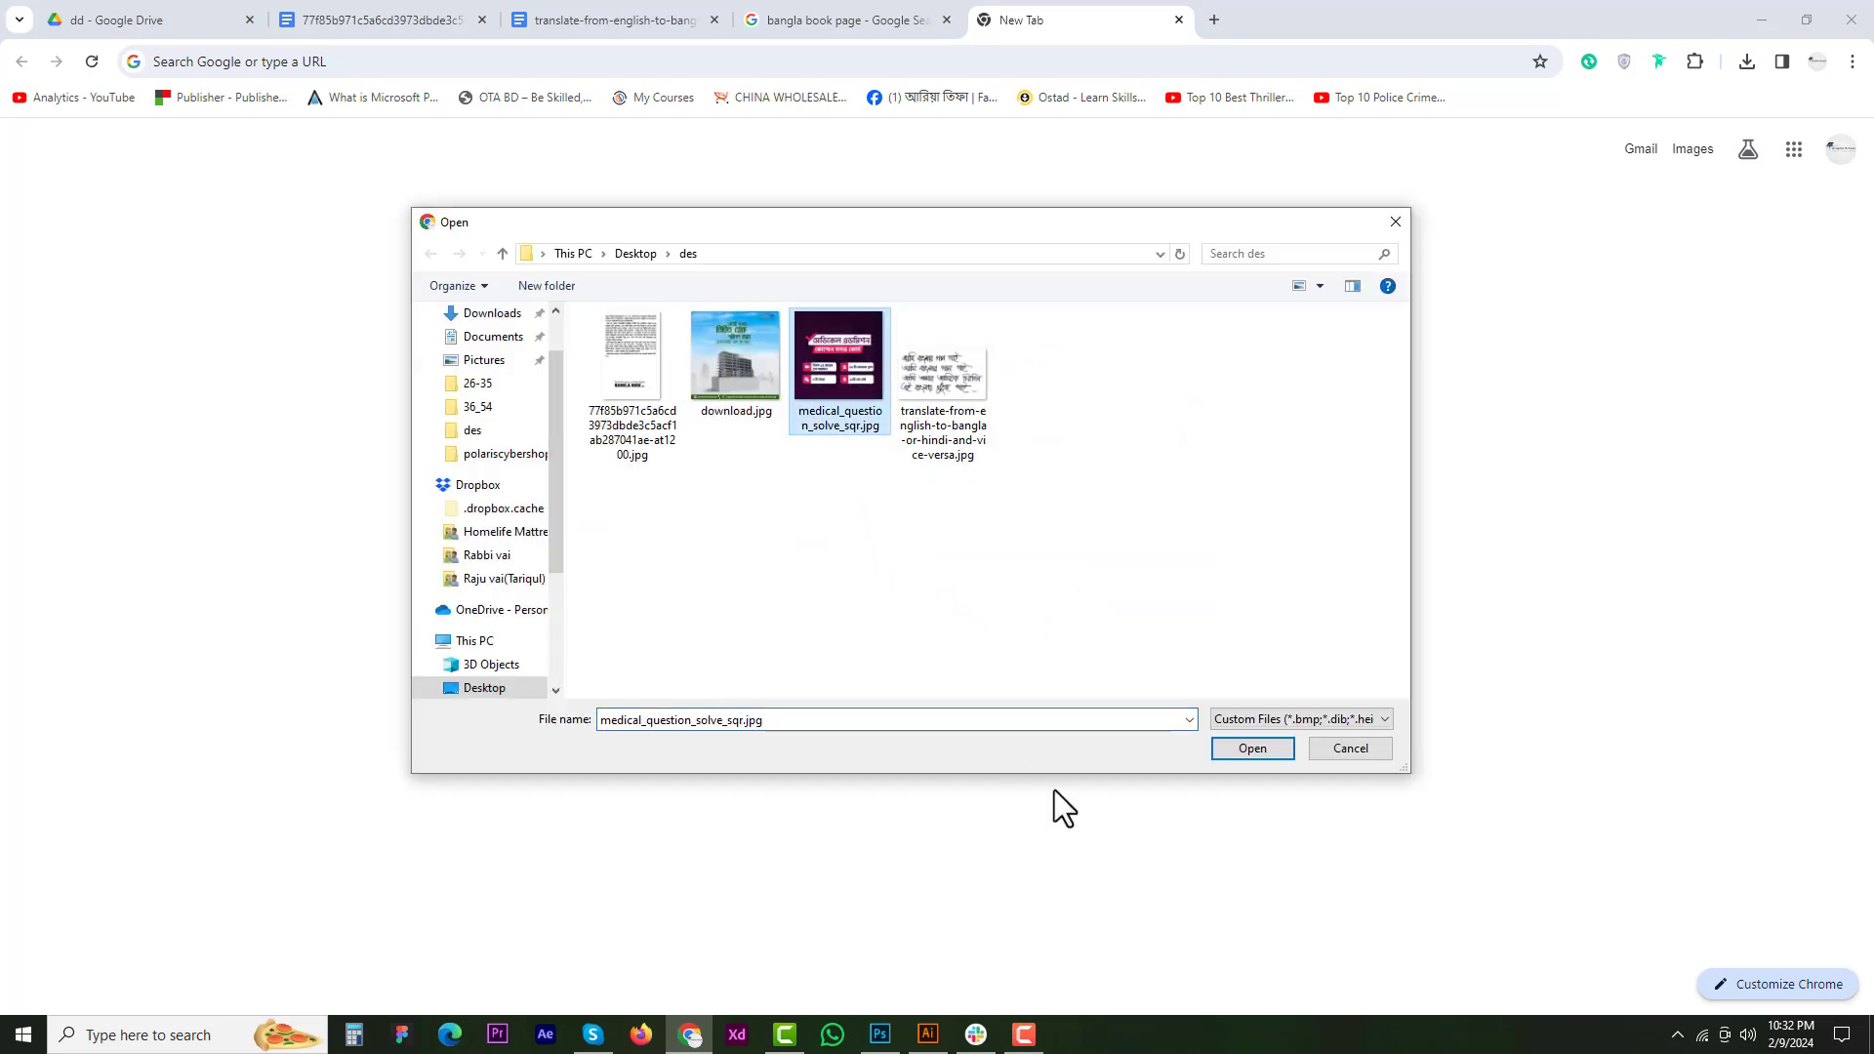
pyautogui.click(1252, 749)
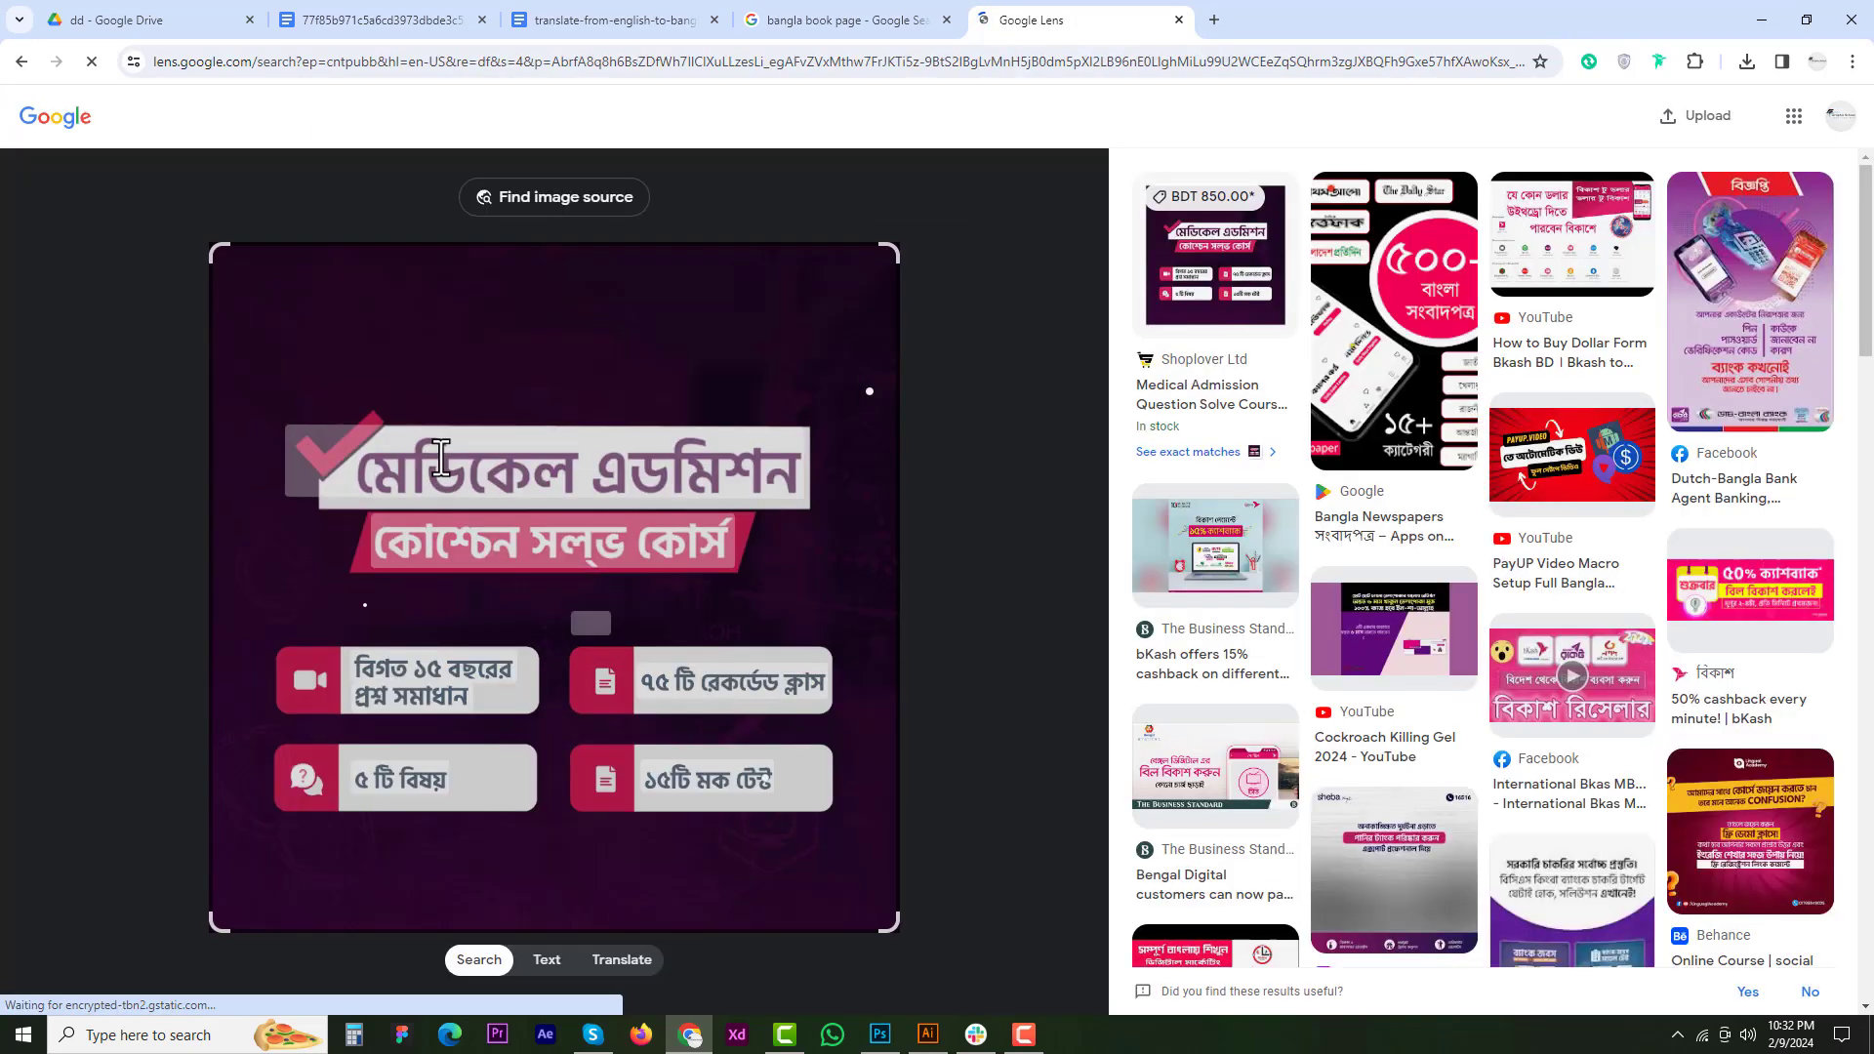
# - Highlight the headline words মেডিকেল এডমিশন on the image in Google Lens to check that they are selectable text
pyautogui.doubleClick(369, 475)
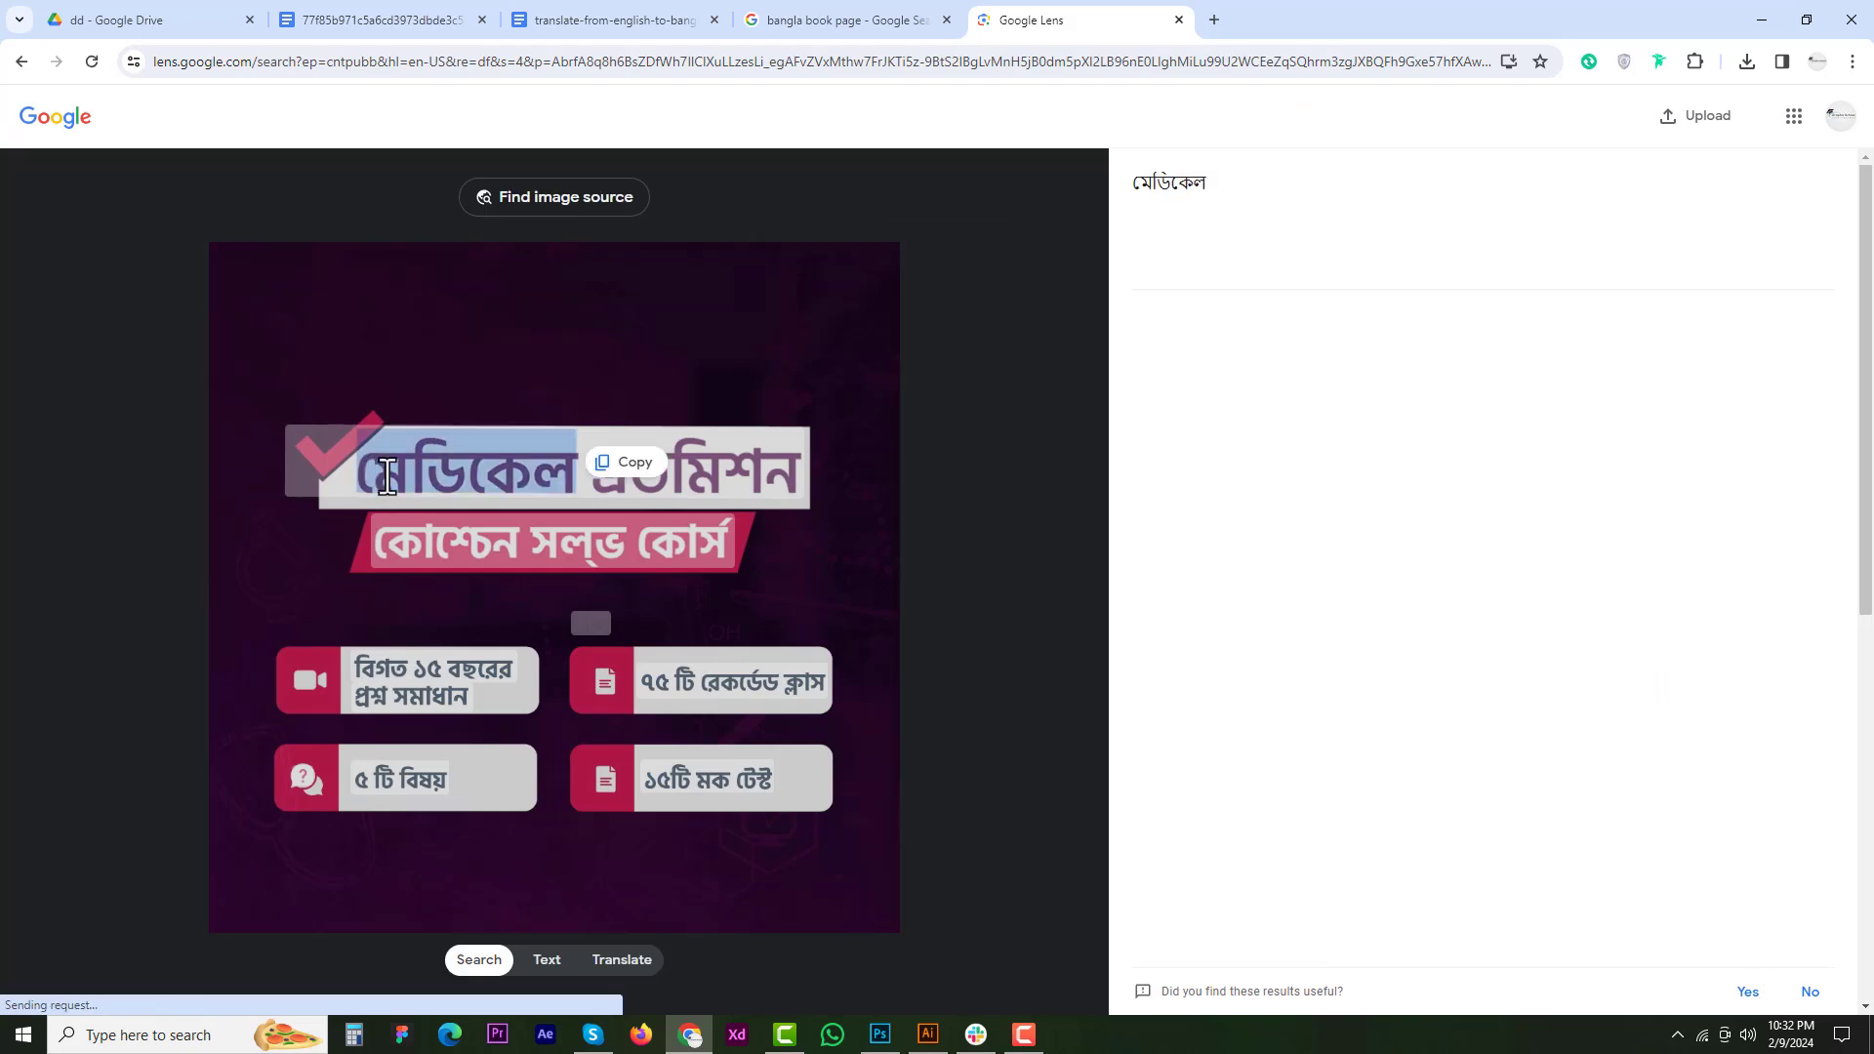
pyautogui.moveTo(361, 479); pyautogui.dragTo(782, 472)
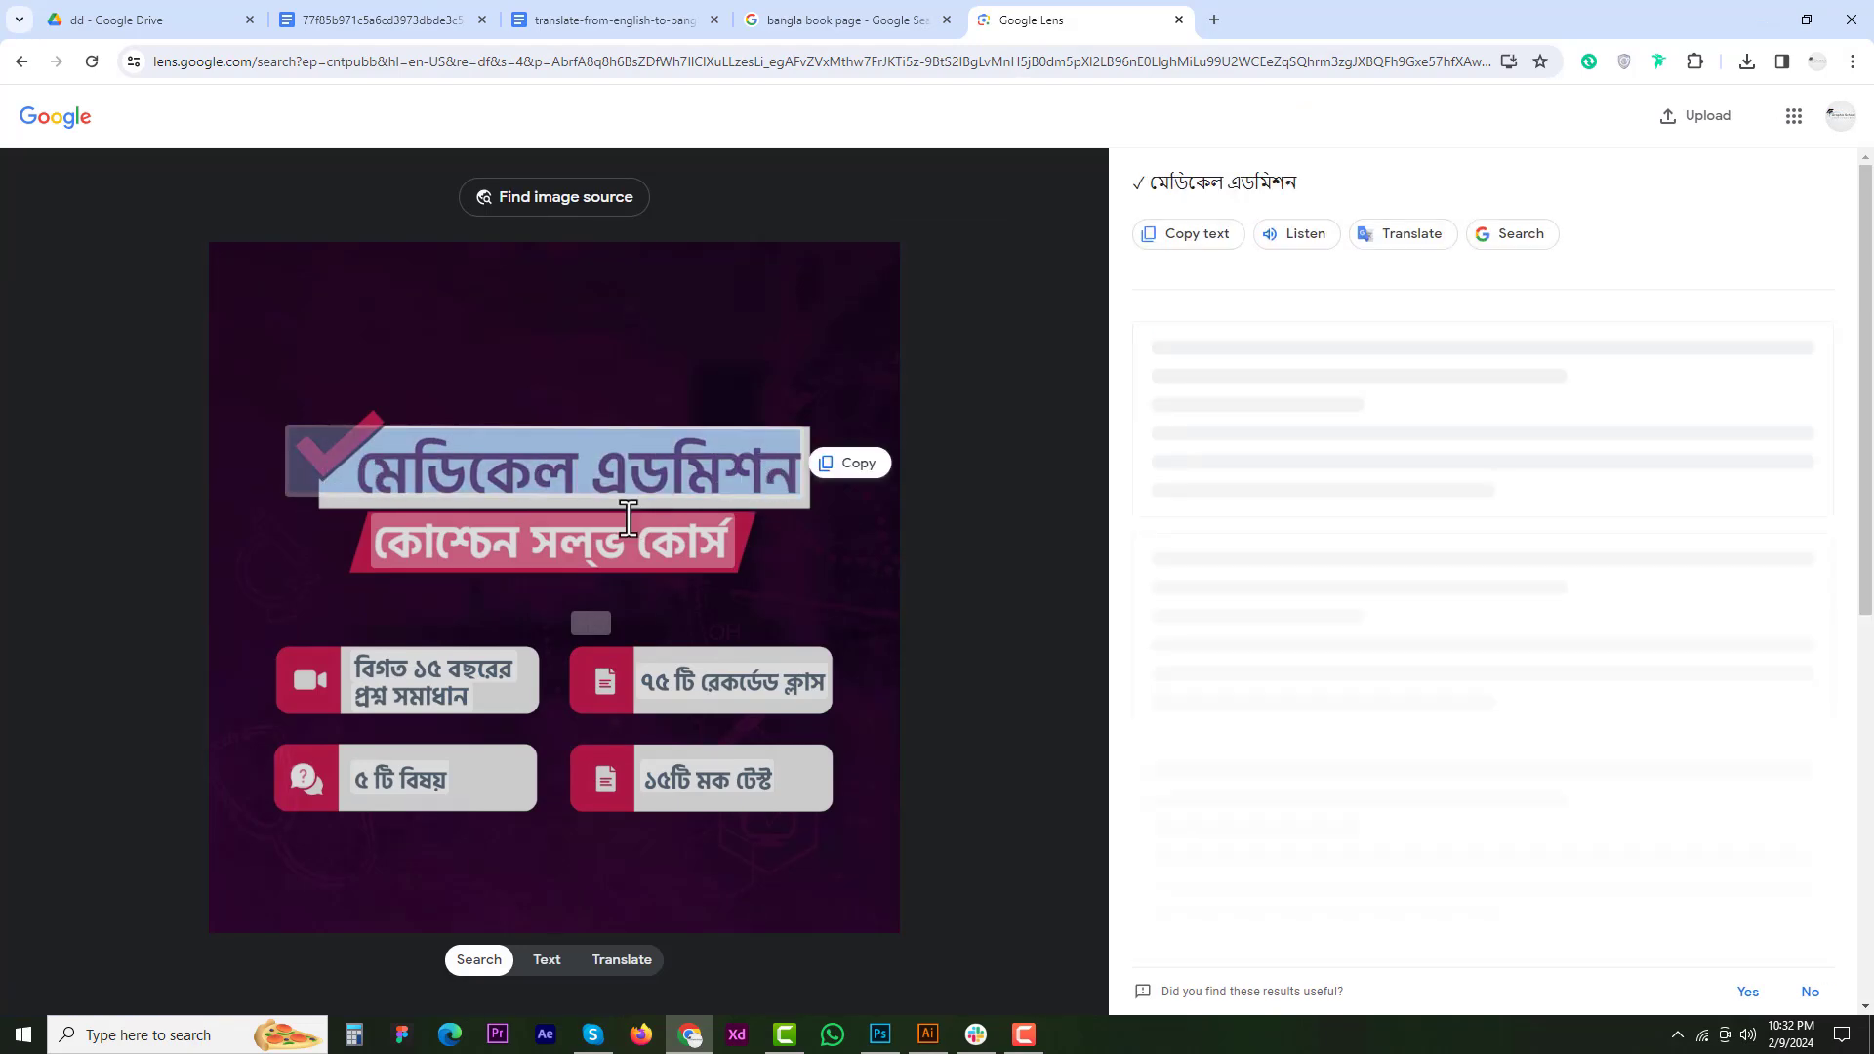
pyautogui.doubleClick(368, 477)
pyautogui.moveTo(571, 564); pyautogui.dragTo(627, 558)
pyautogui.doubleClick(630, 488)
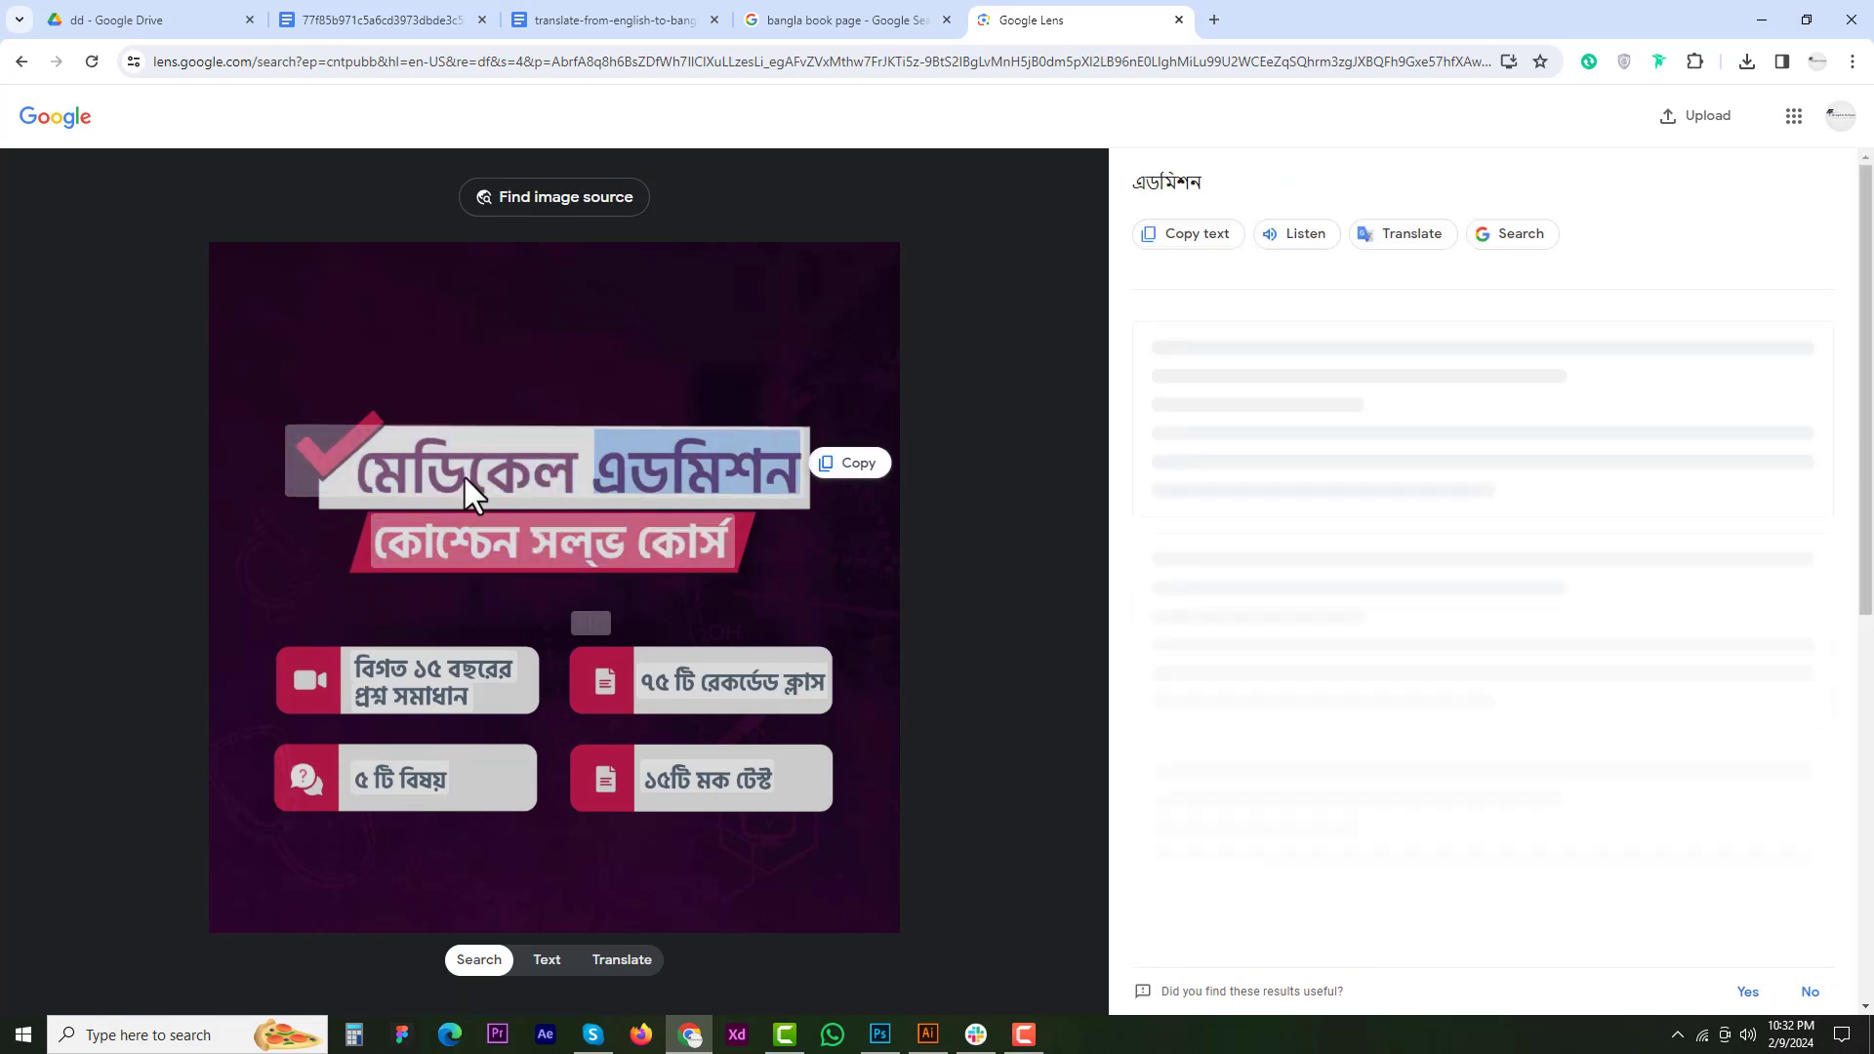
pyautogui.doubleClick(462, 472)
pyautogui.doubleClick(751, 478)
# - Copy the word কোশ্চেন and the line ৭৫ টি রেকর্ডেড ক্লাস from the image, also highlighting বিগত ১৫ বছরের প্রশ্ন সমাধান
pyautogui.doubleClick(488, 549)
pyautogui.click(583, 542)
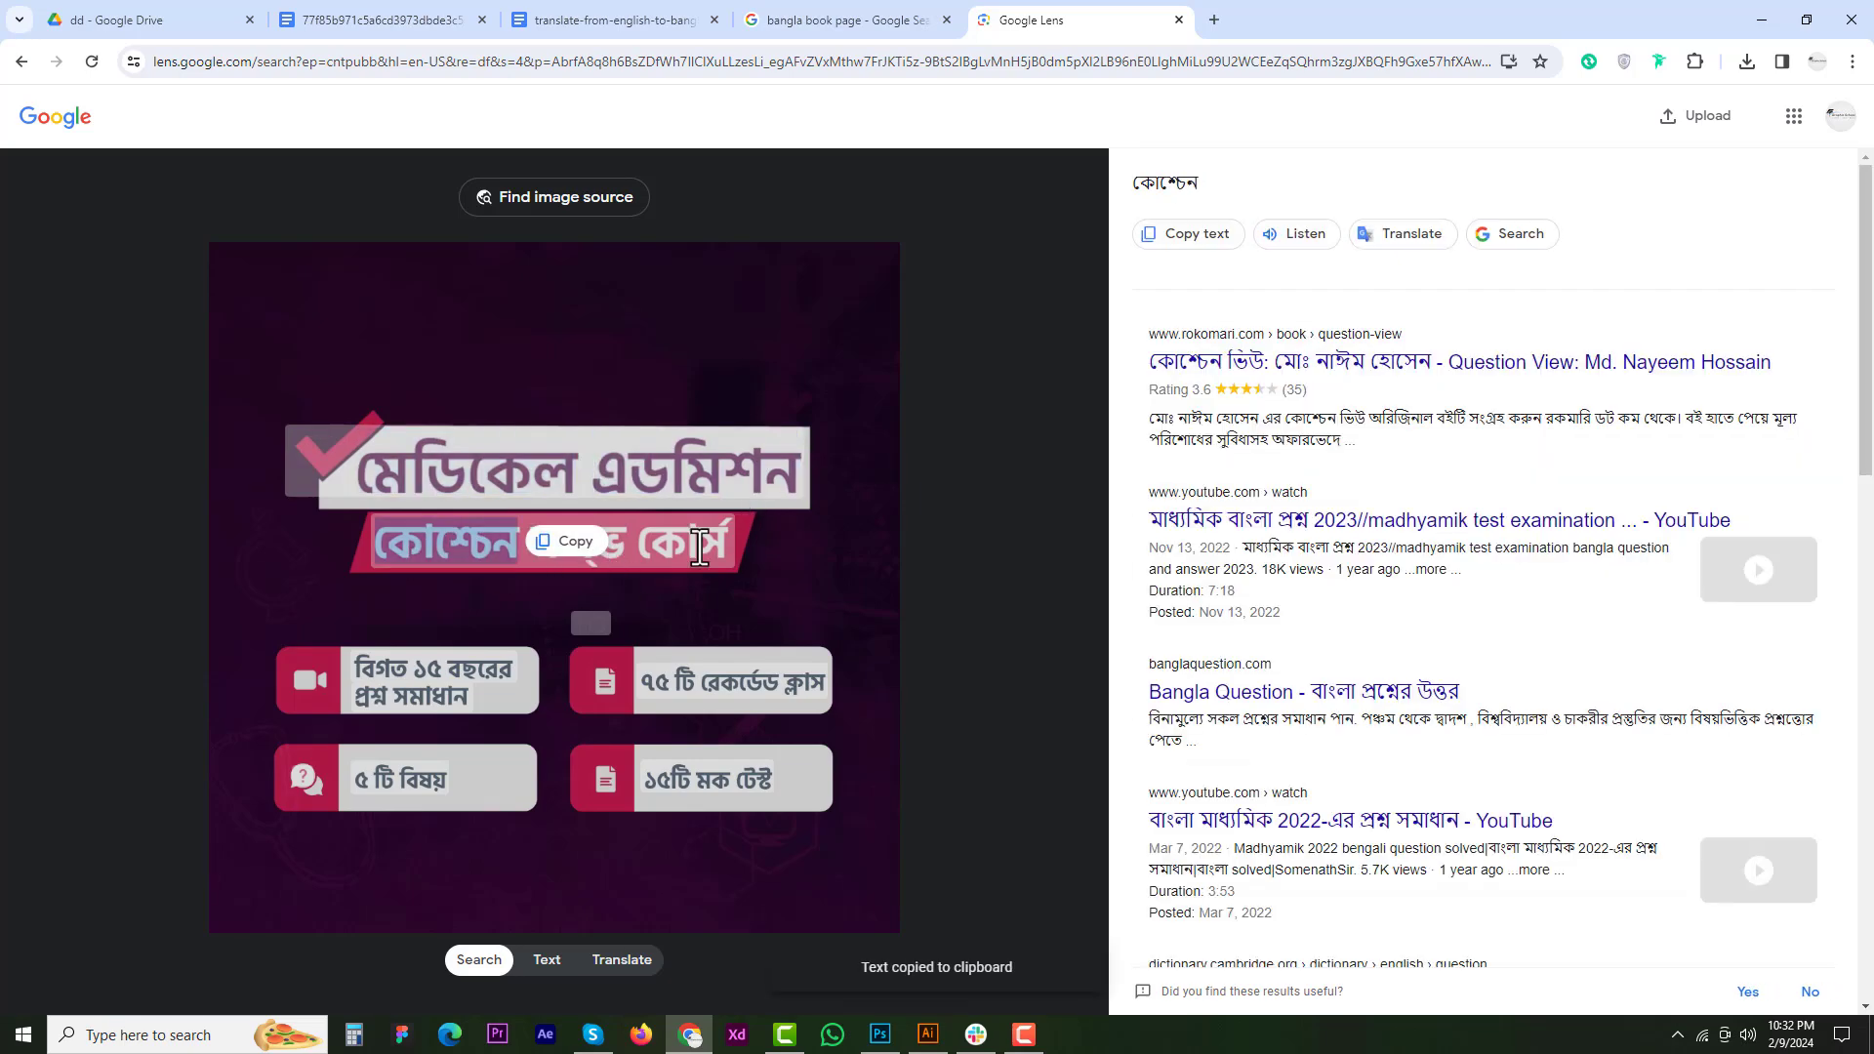
pyautogui.doubleClick(683, 541)
pyautogui.doubleClick(373, 670)
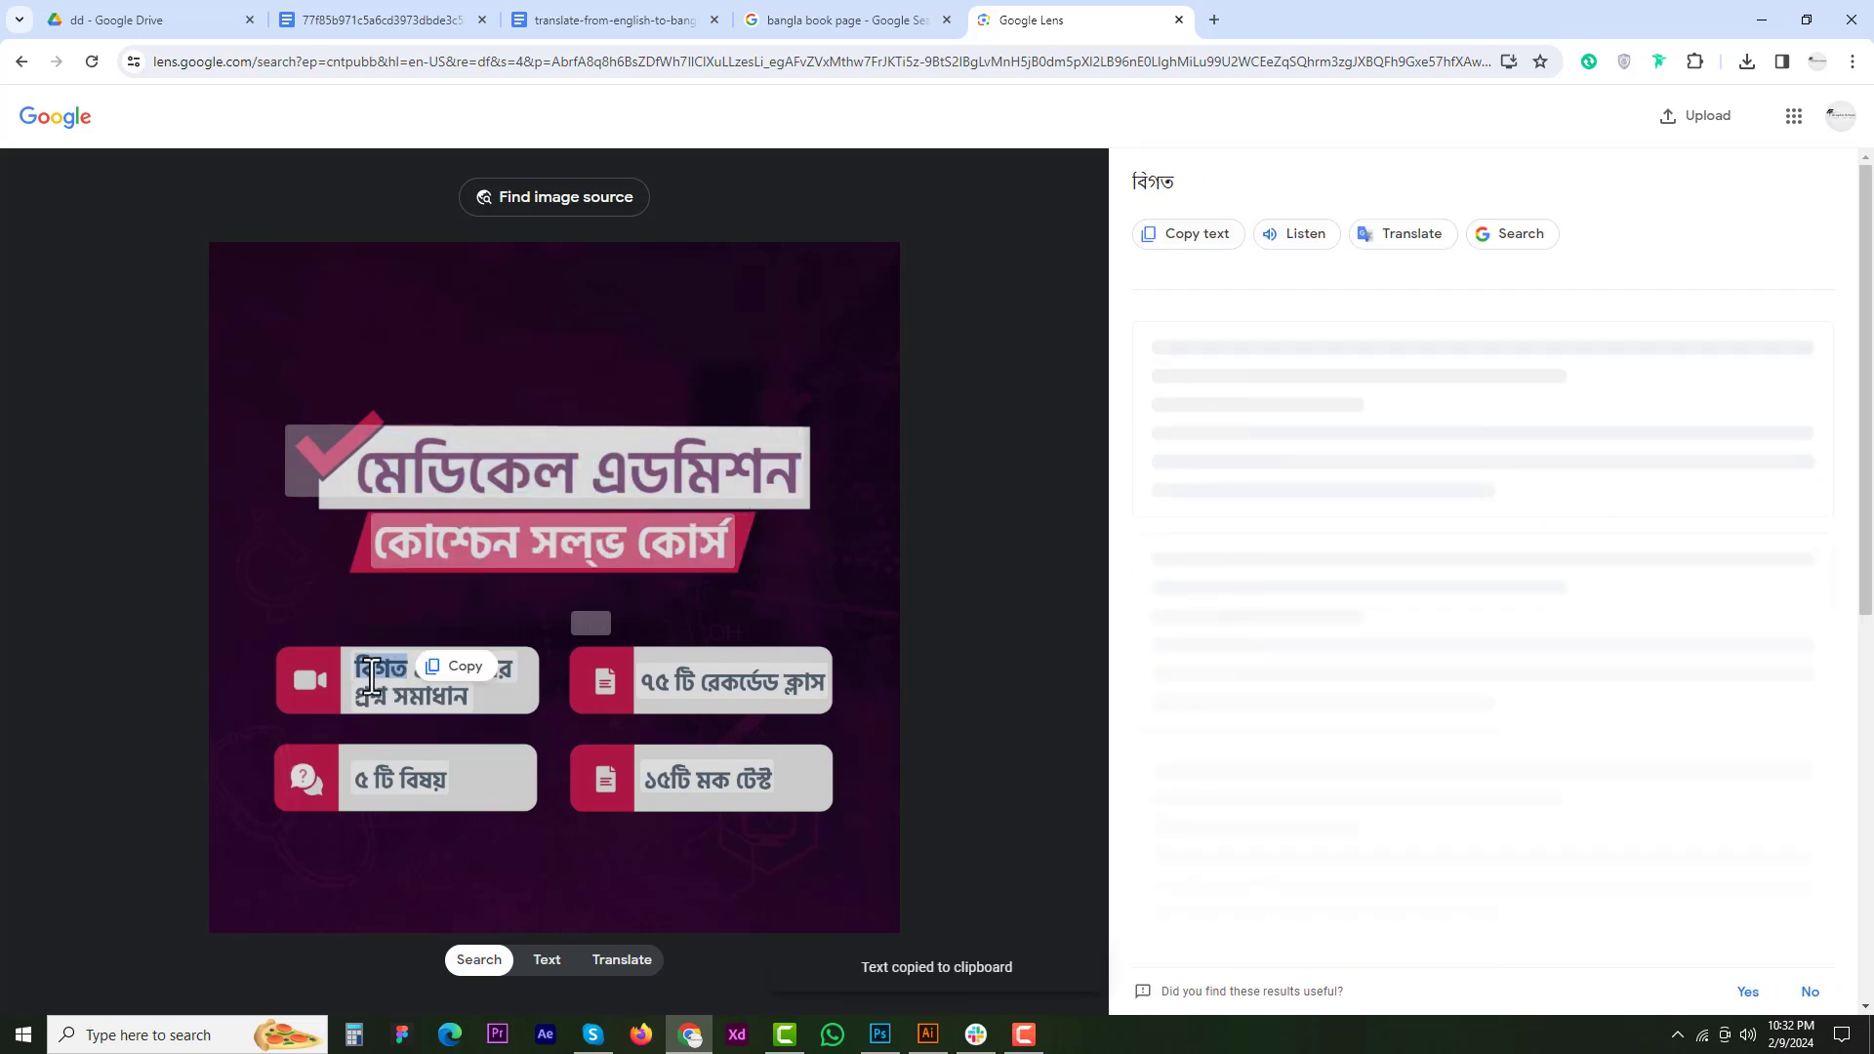
pyautogui.click(418, 714)
pyautogui.click(362, 673)
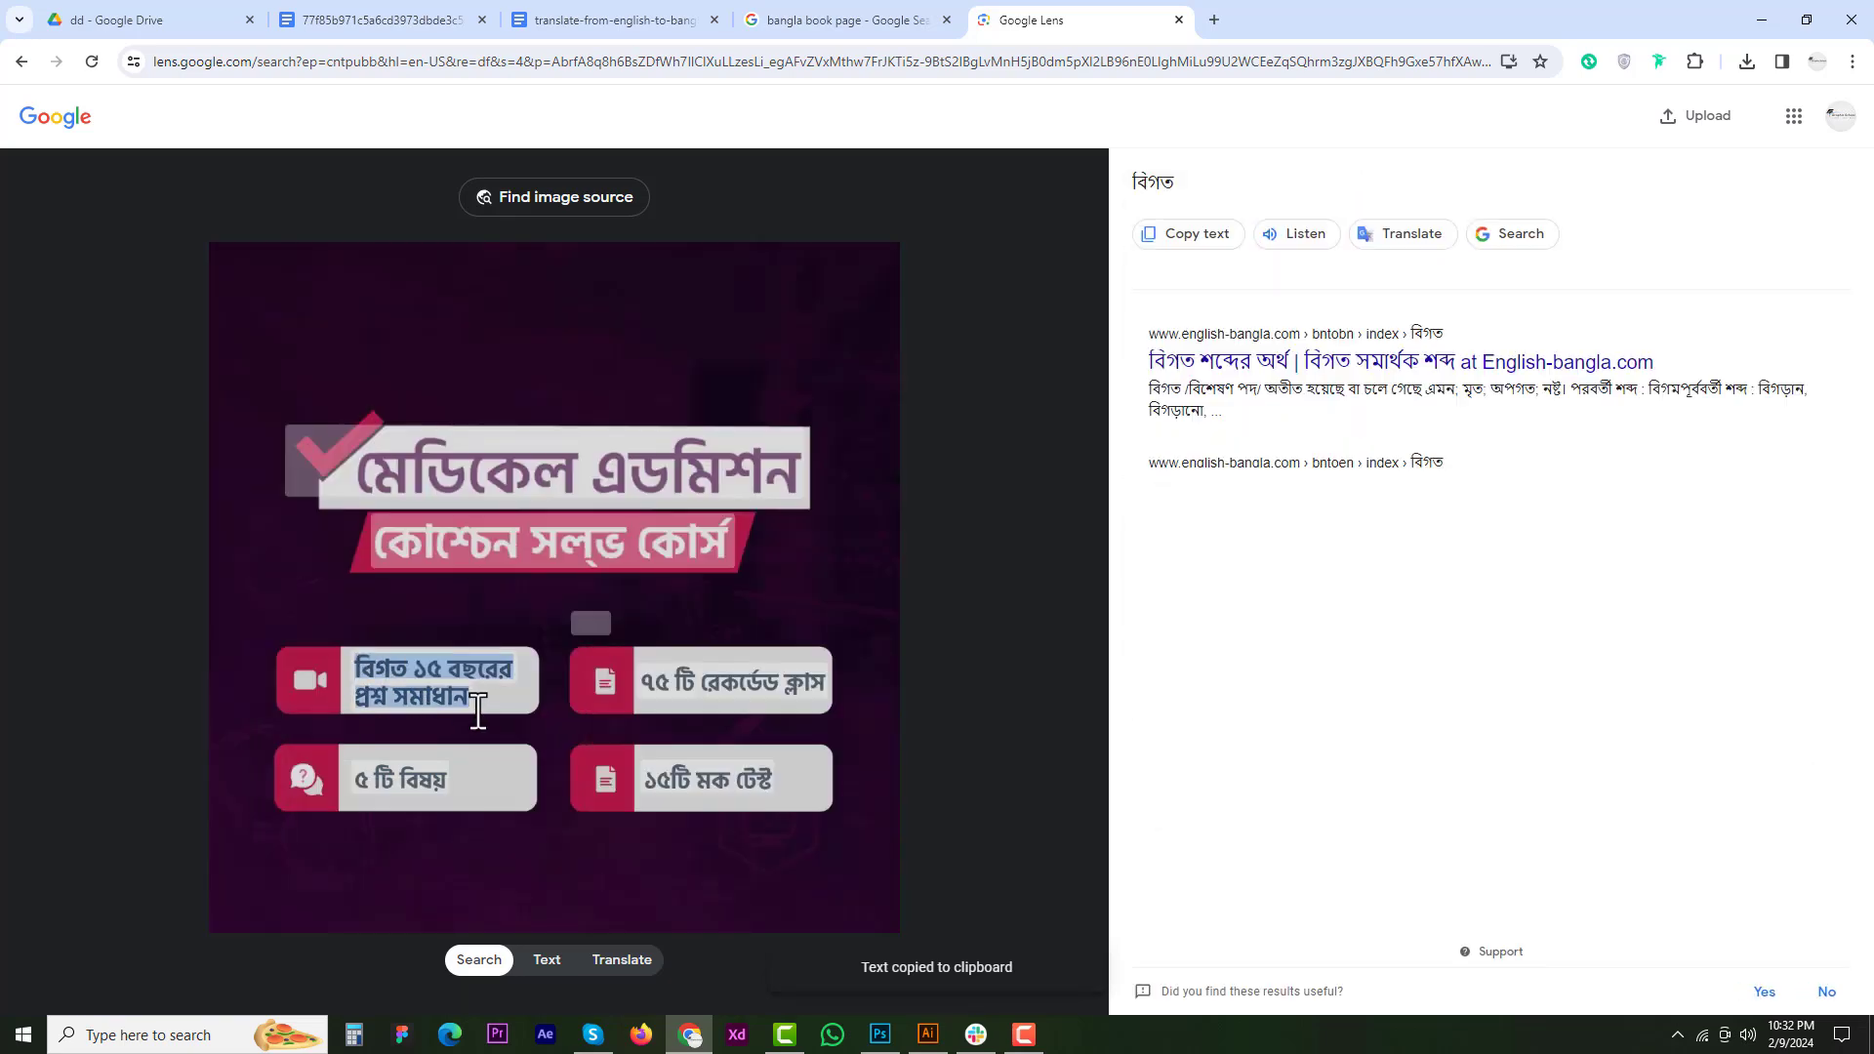
pyautogui.tripleClick(483, 705)
pyautogui.moveTo(640, 680); pyautogui.dragTo(827, 682)
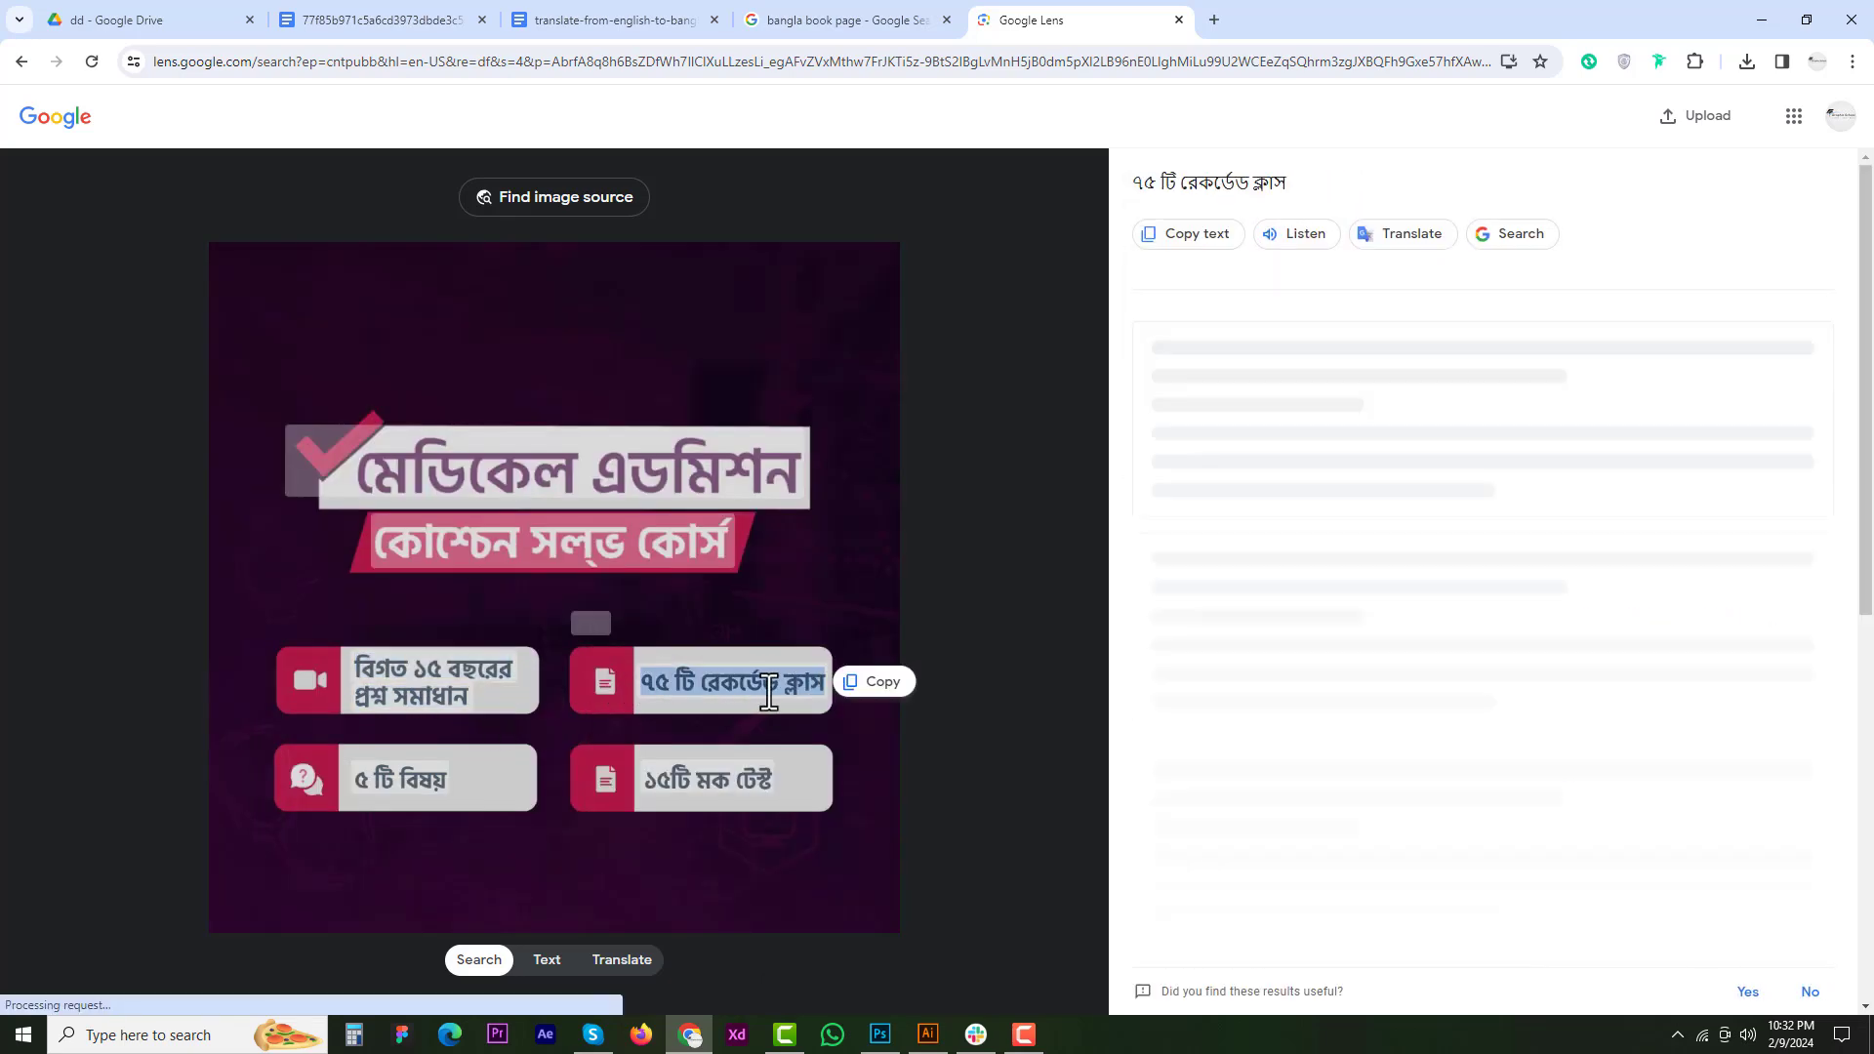
pyautogui.click(881, 683)
# - Select the full headline মেডিকেল এডমিশন on the image and copy it
pyautogui.click(389, 475)
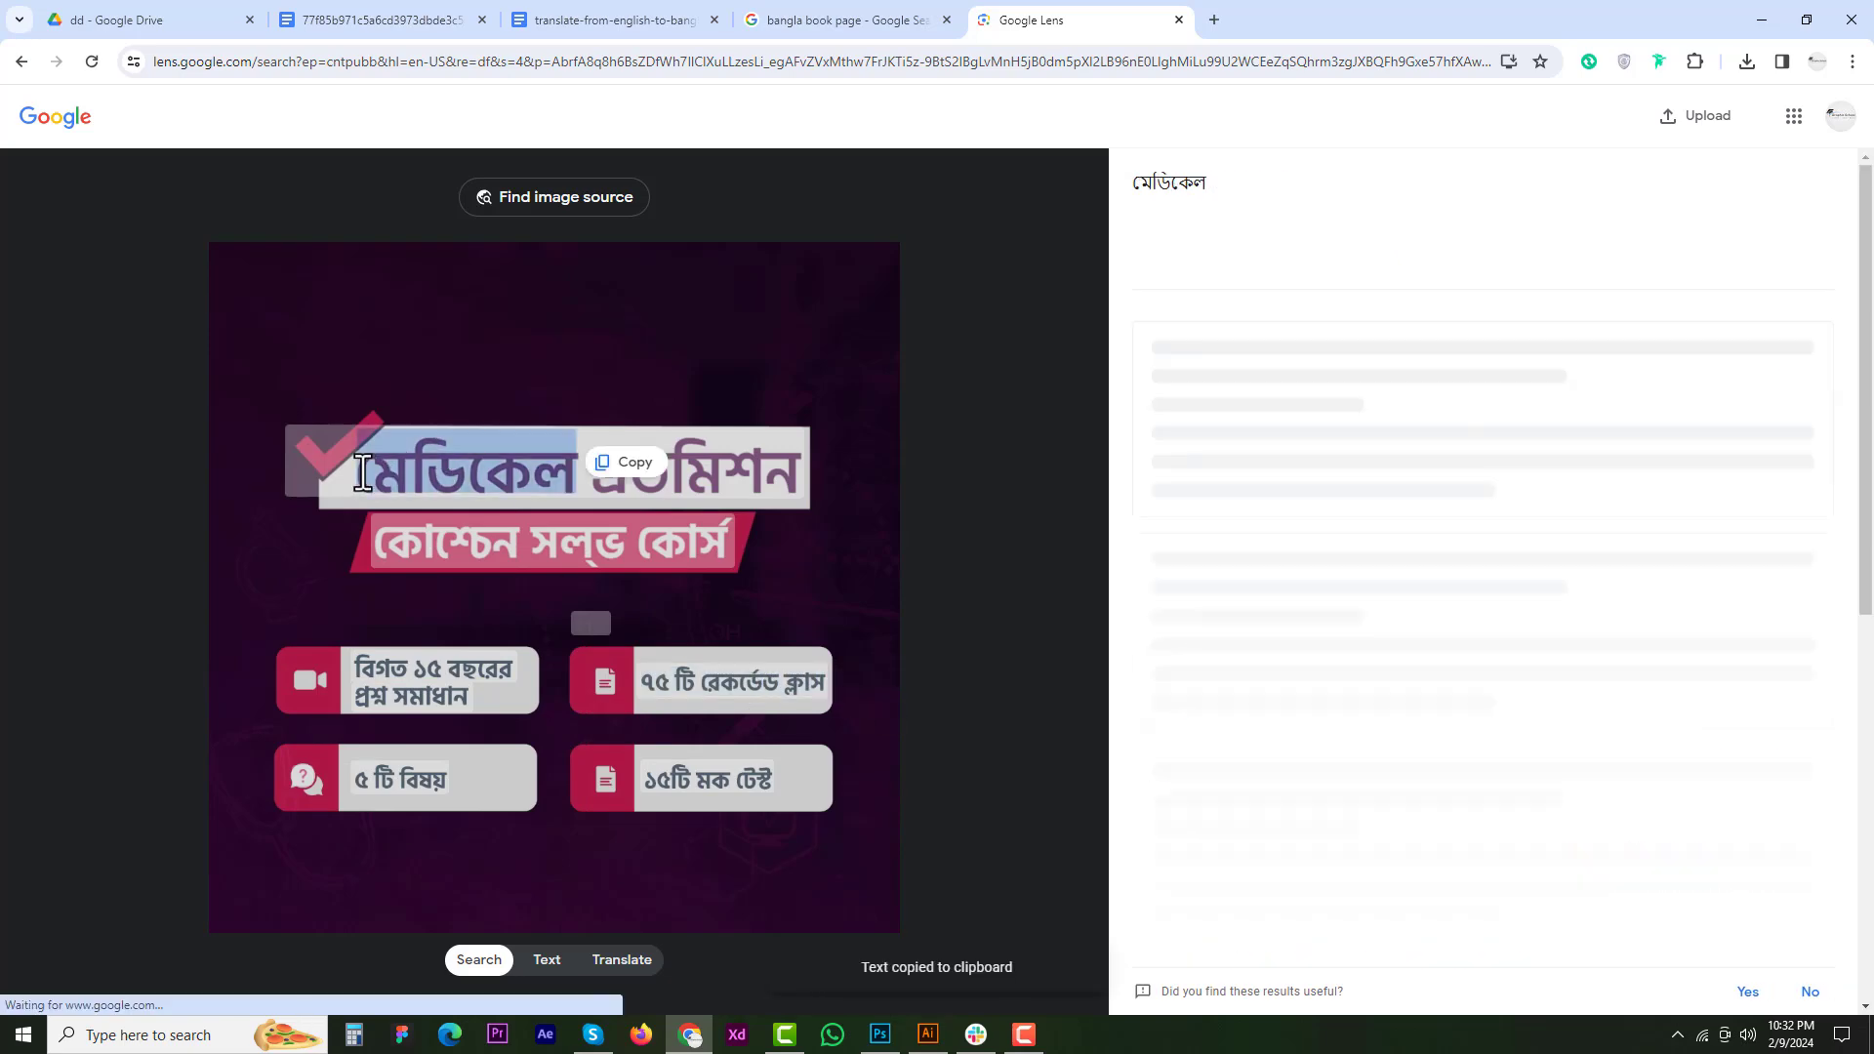
pyautogui.click(352, 472)
pyautogui.click(365, 480)
pyautogui.moveTo(623, 483); pyautogui.dragTo(703, 473)
pyautogui.hotkey('ctrl', 'c')
# - Switch to Photoshop, paste the copied headline onto the blank canvas as a text layer, and delete that layer
pyautogui.click(879, 1033)
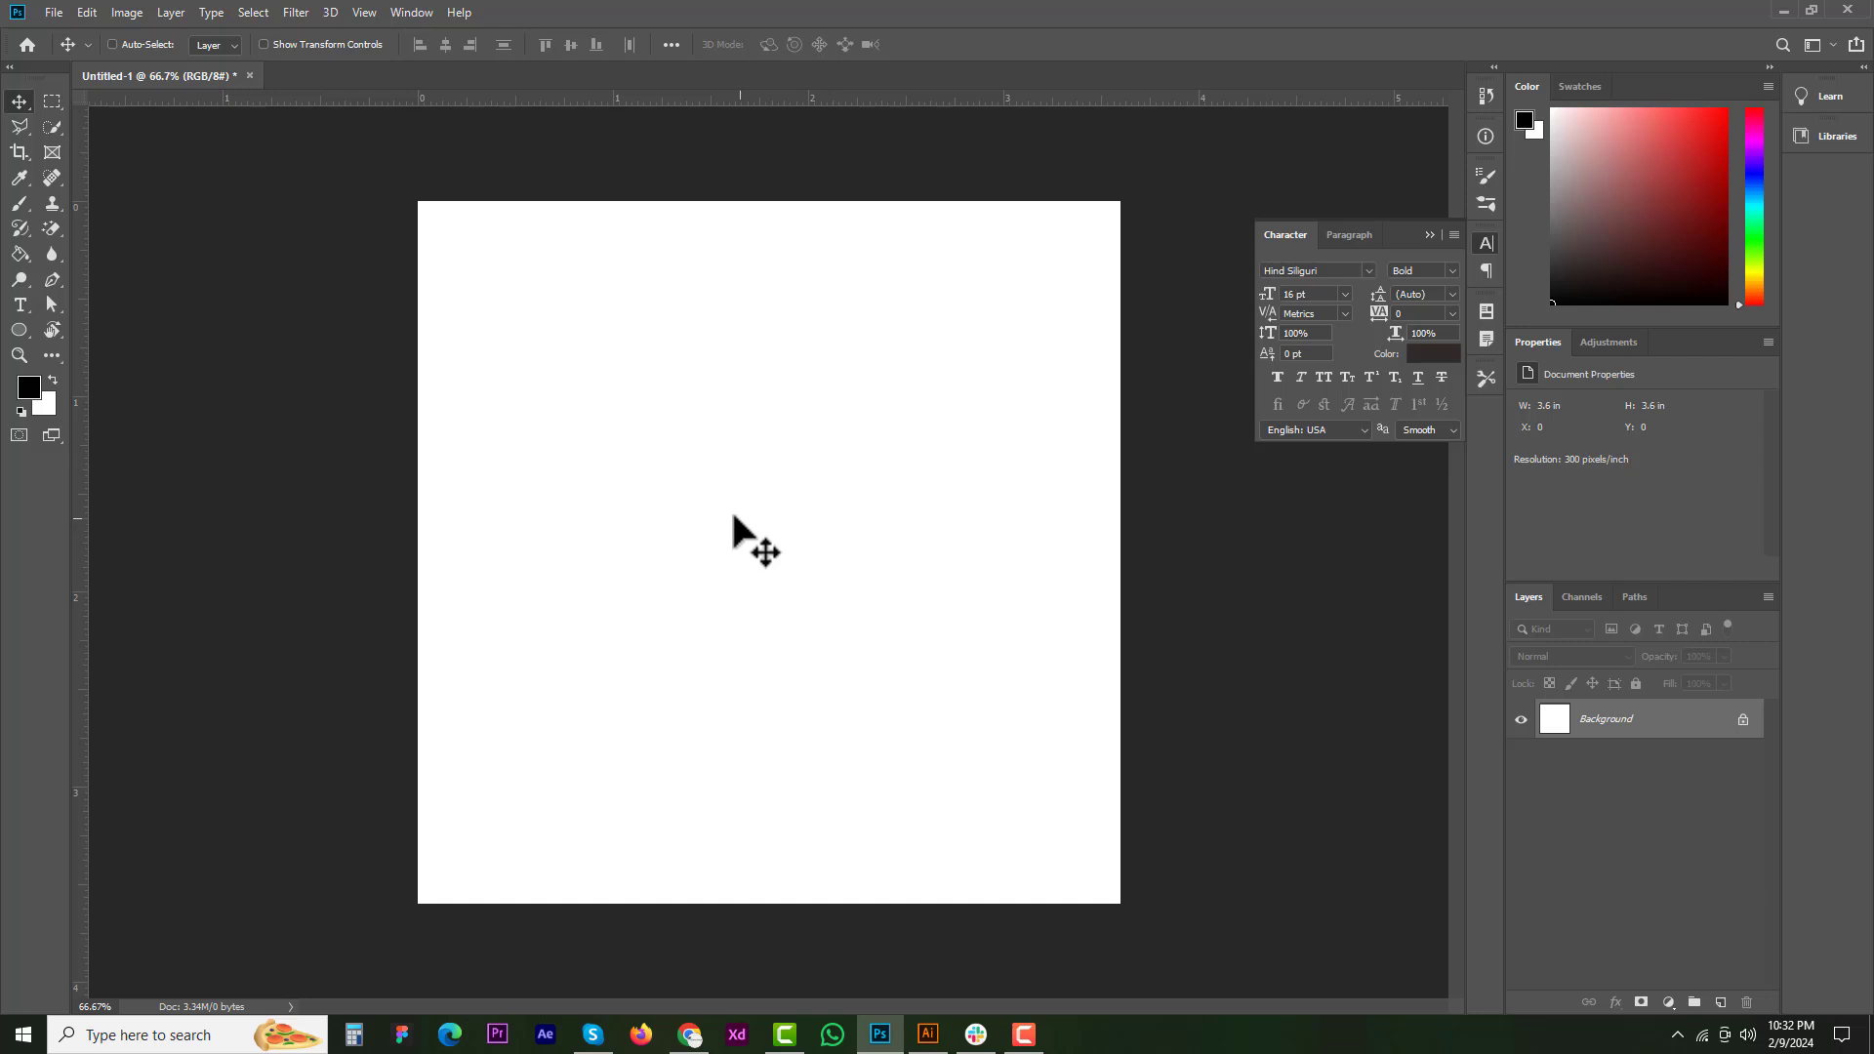
pyautogui.press('t')
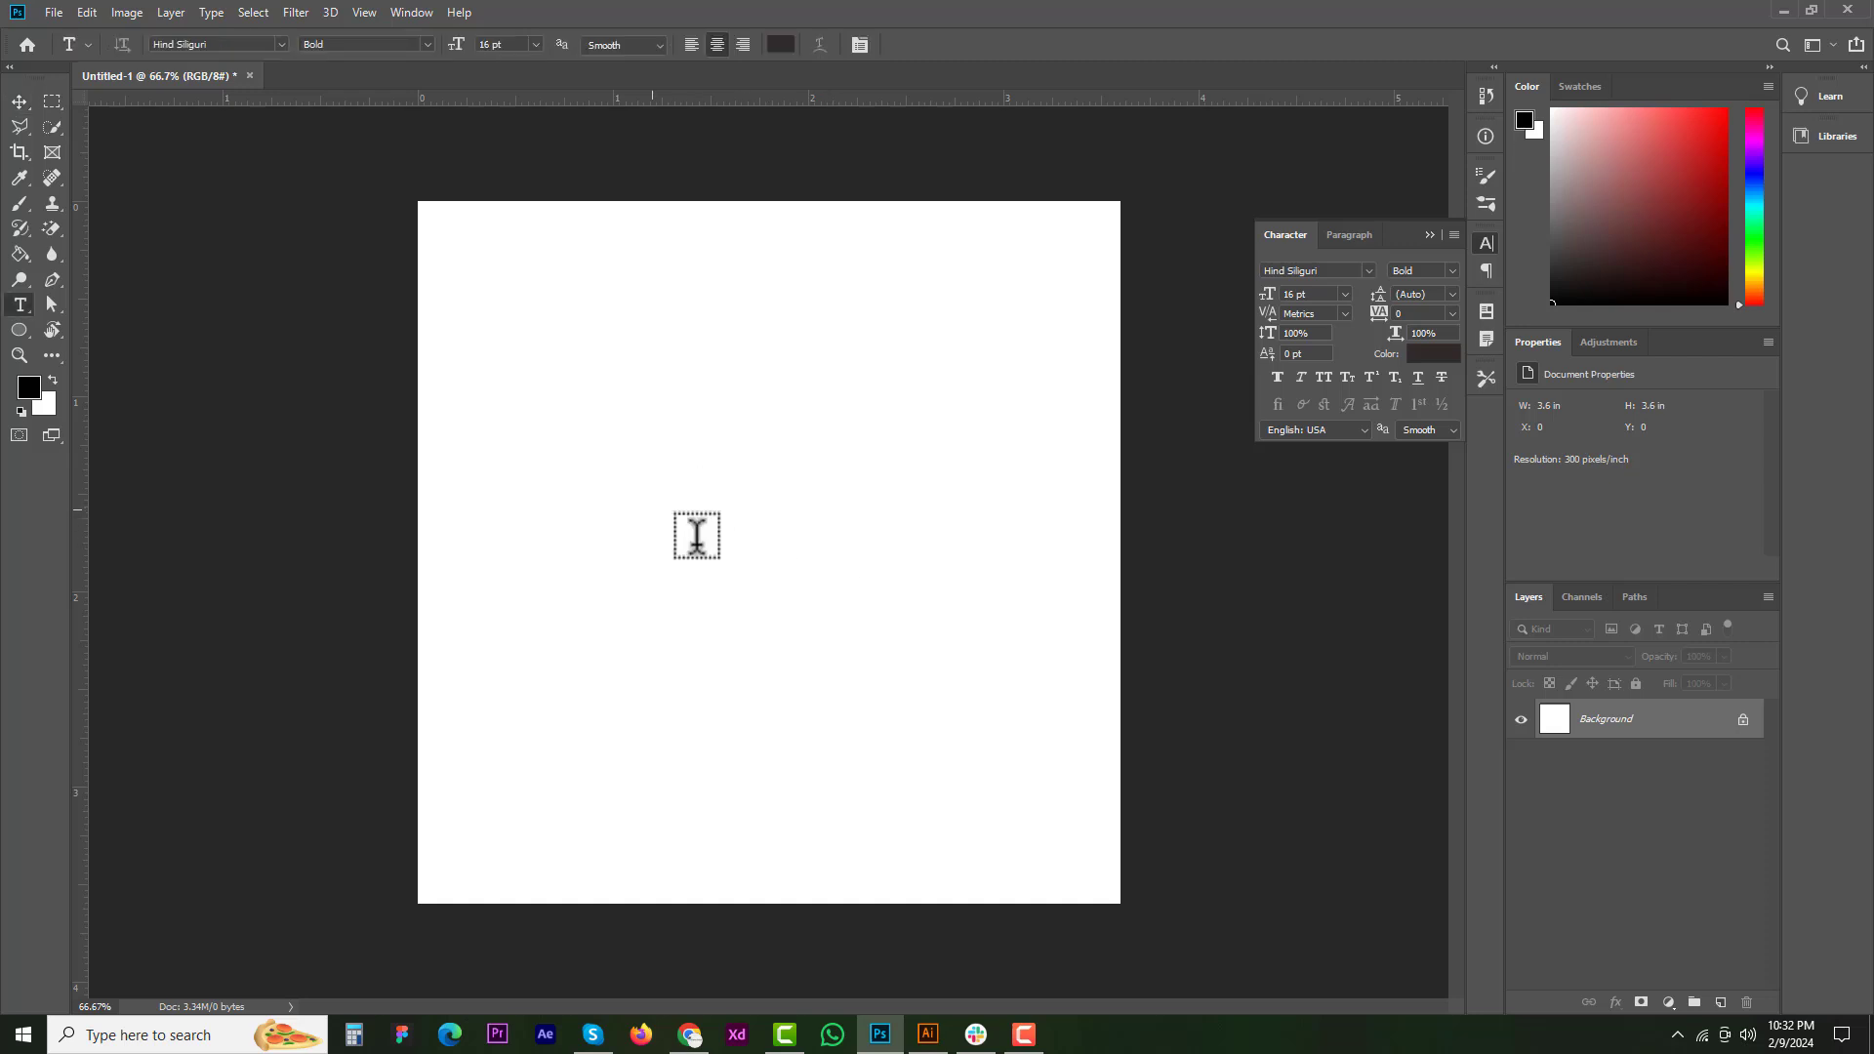
pyautogui.click(696, 535)
pyautogui.hotkey('ctrl', 'v')
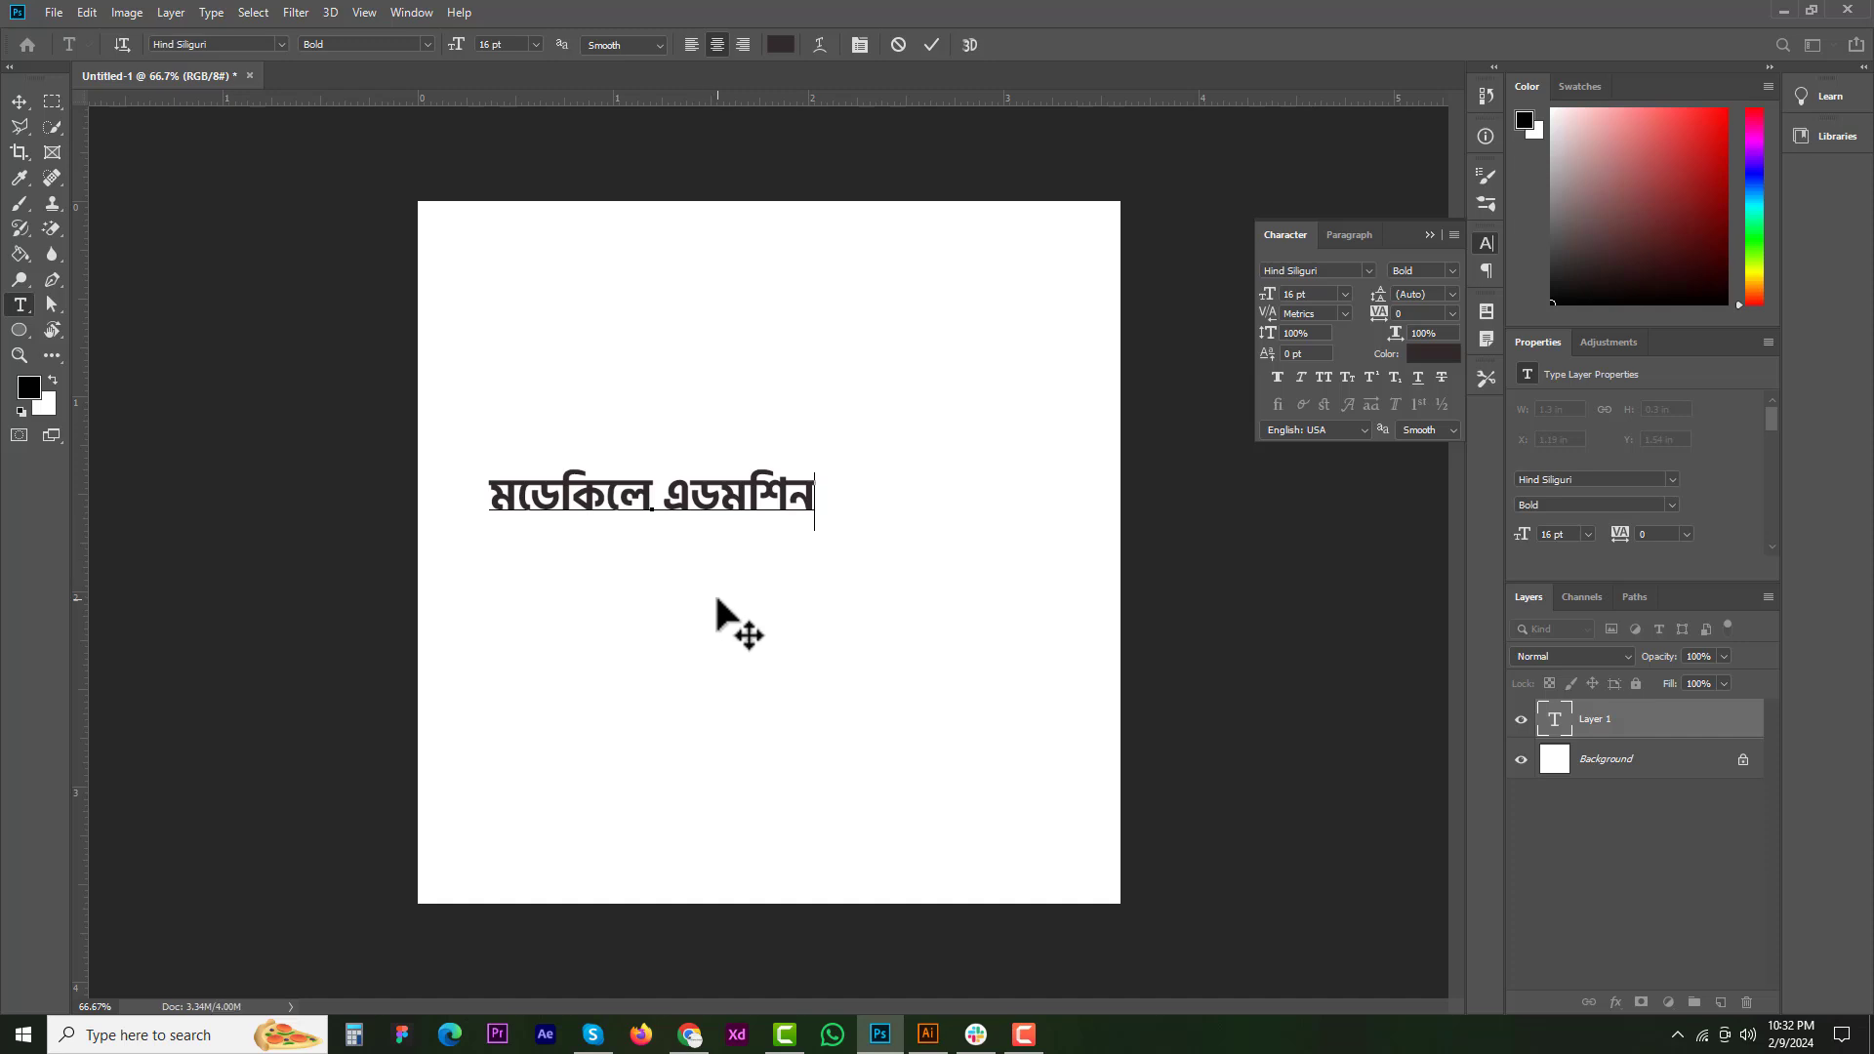
pyautogui.click(21, 101)
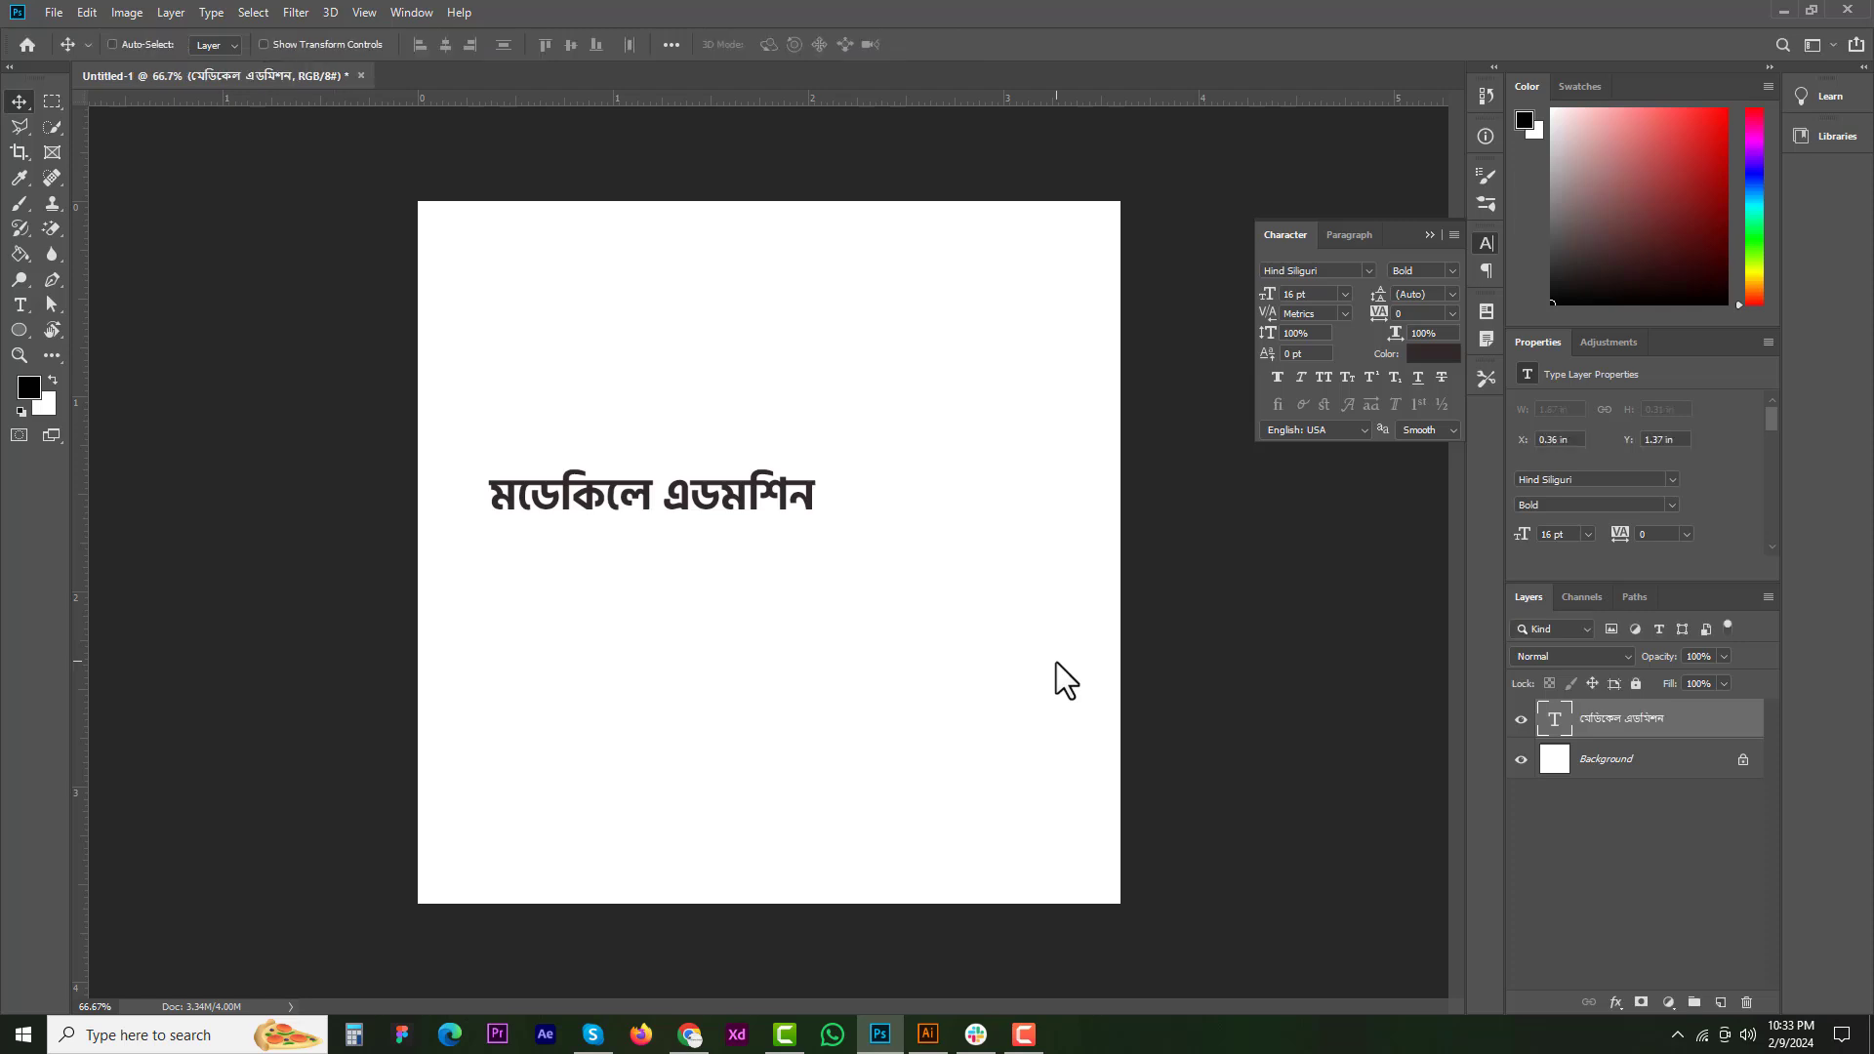
pyautogui.press('Delete')
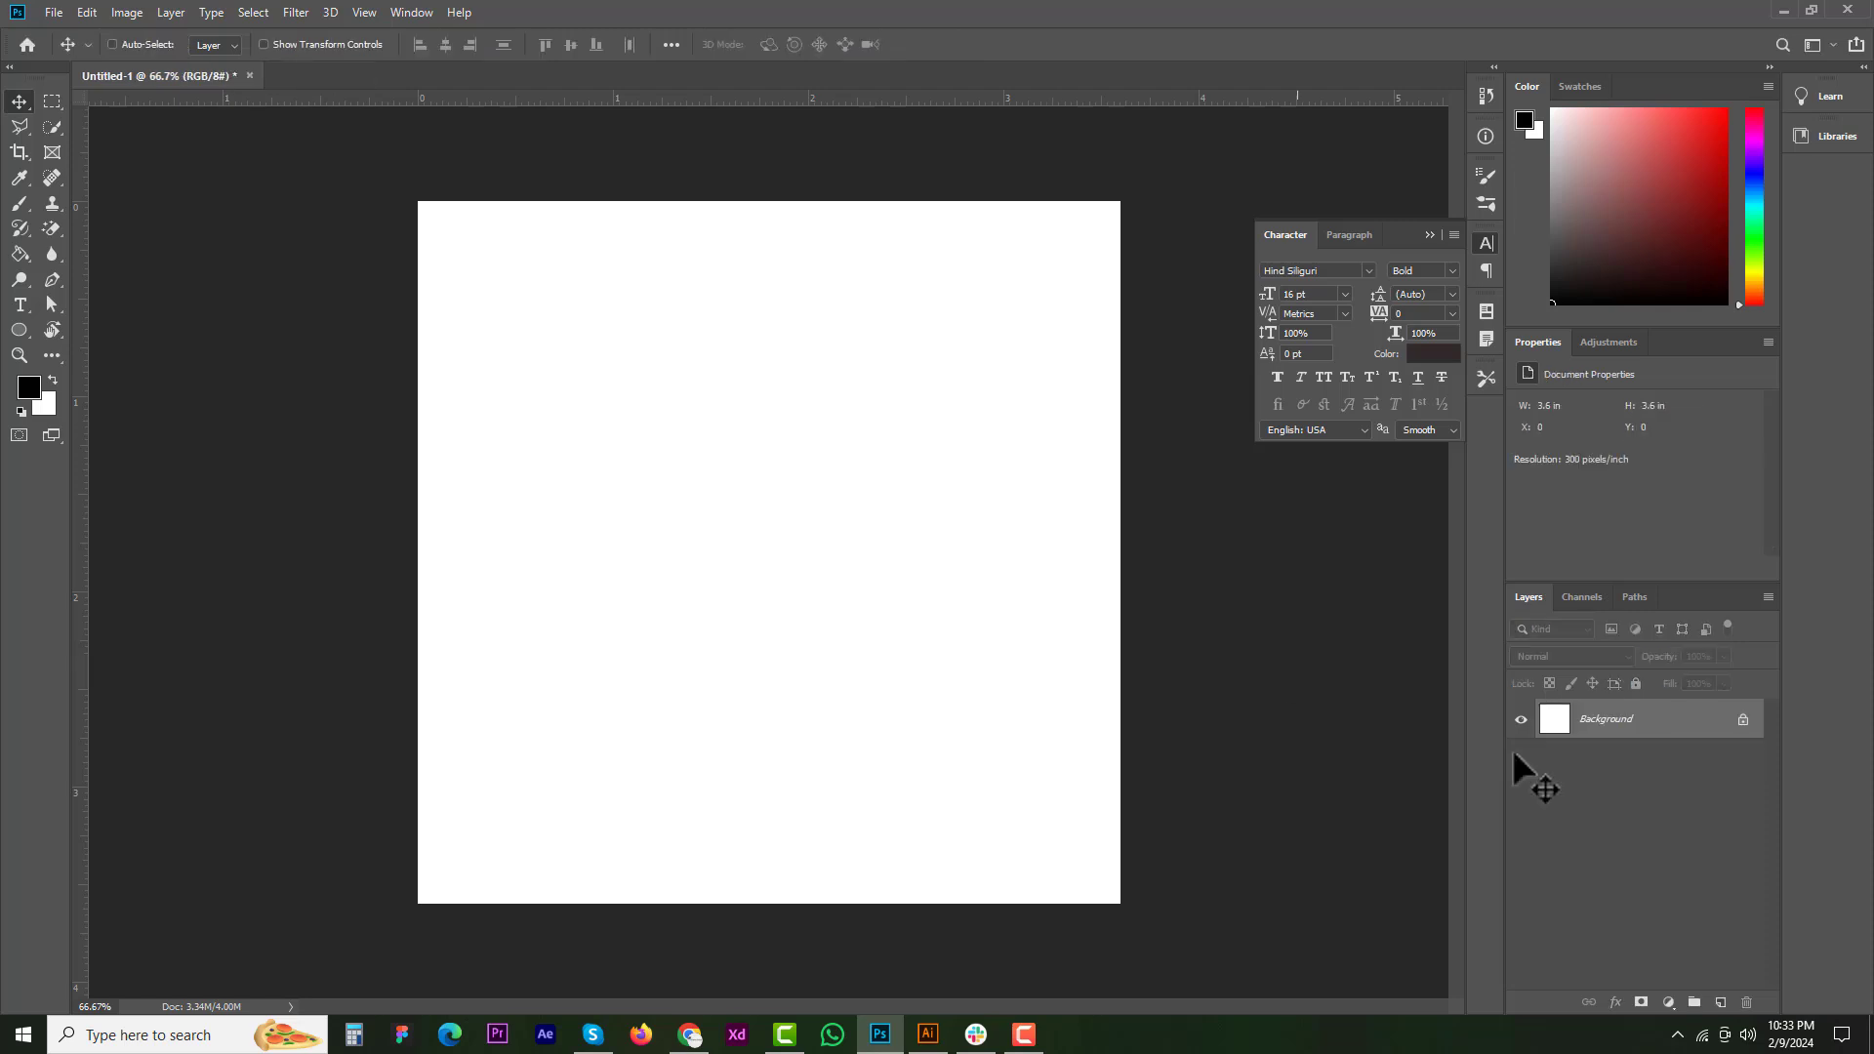
pyautogui.click(1677, 1034)
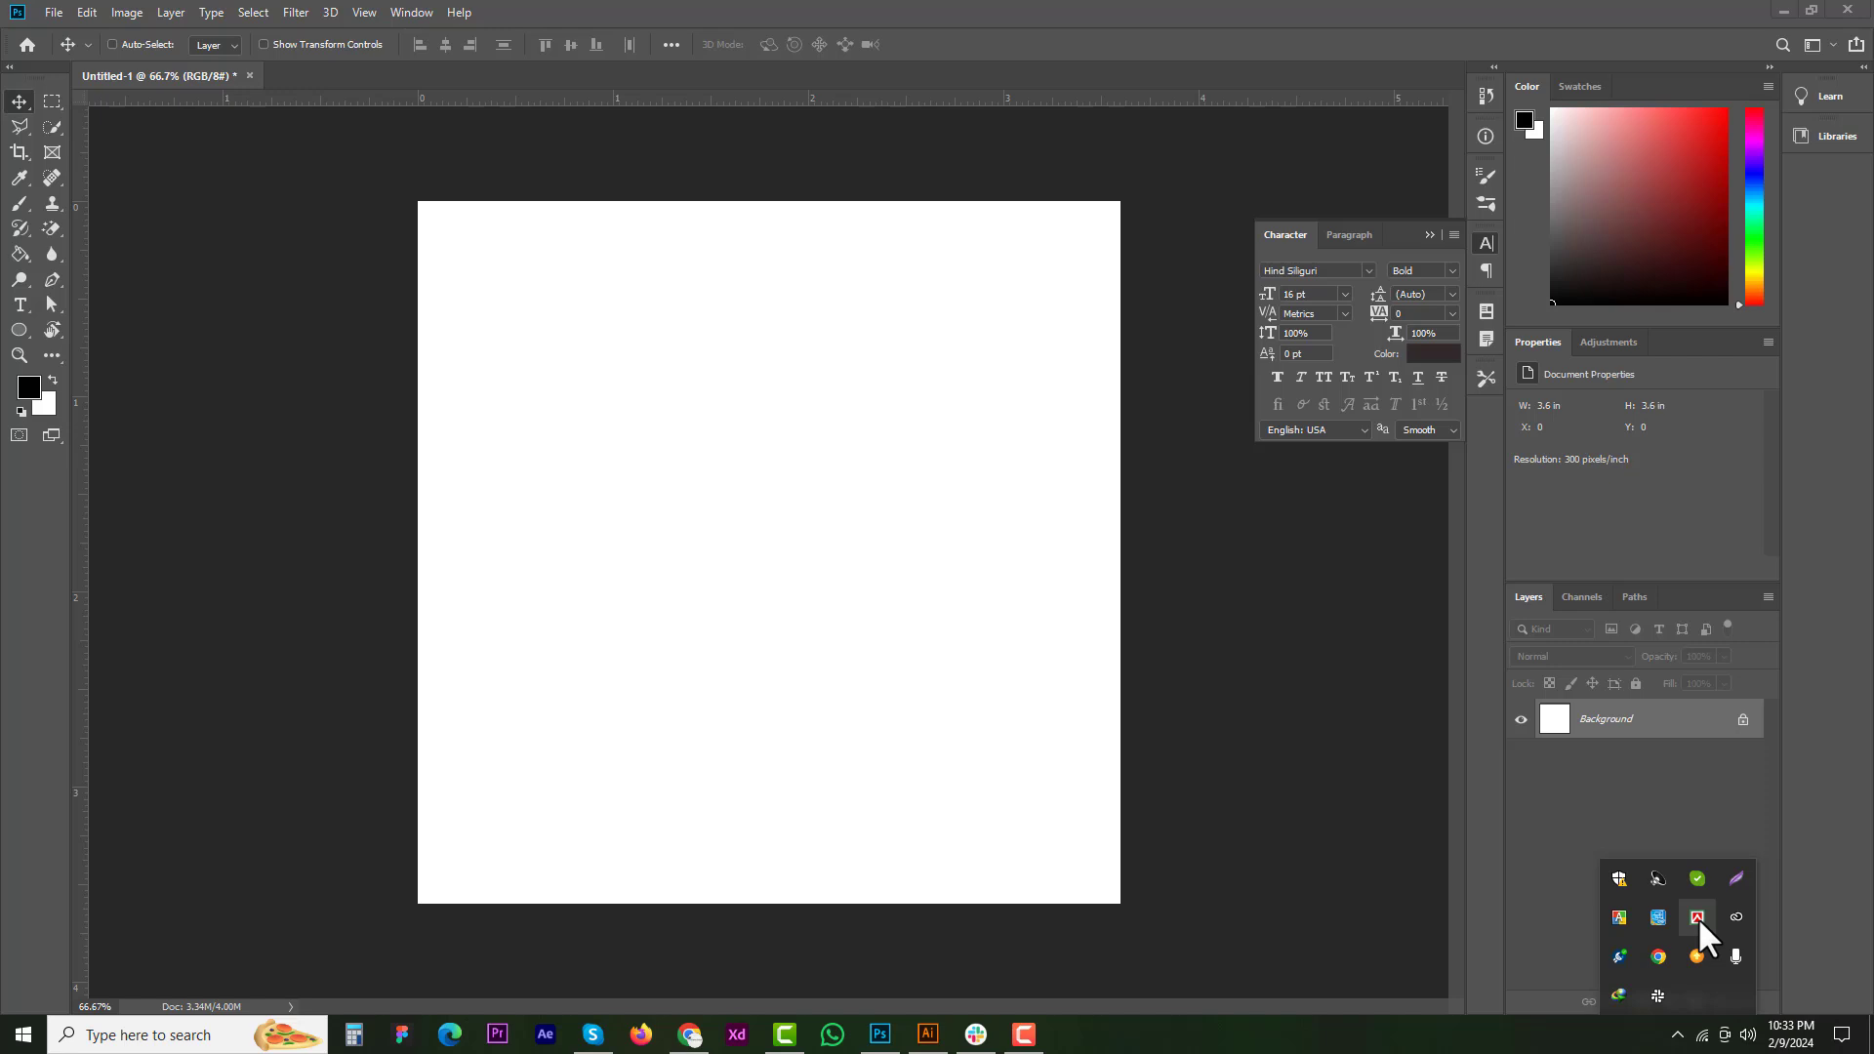
pyautogui.click(806, 664)
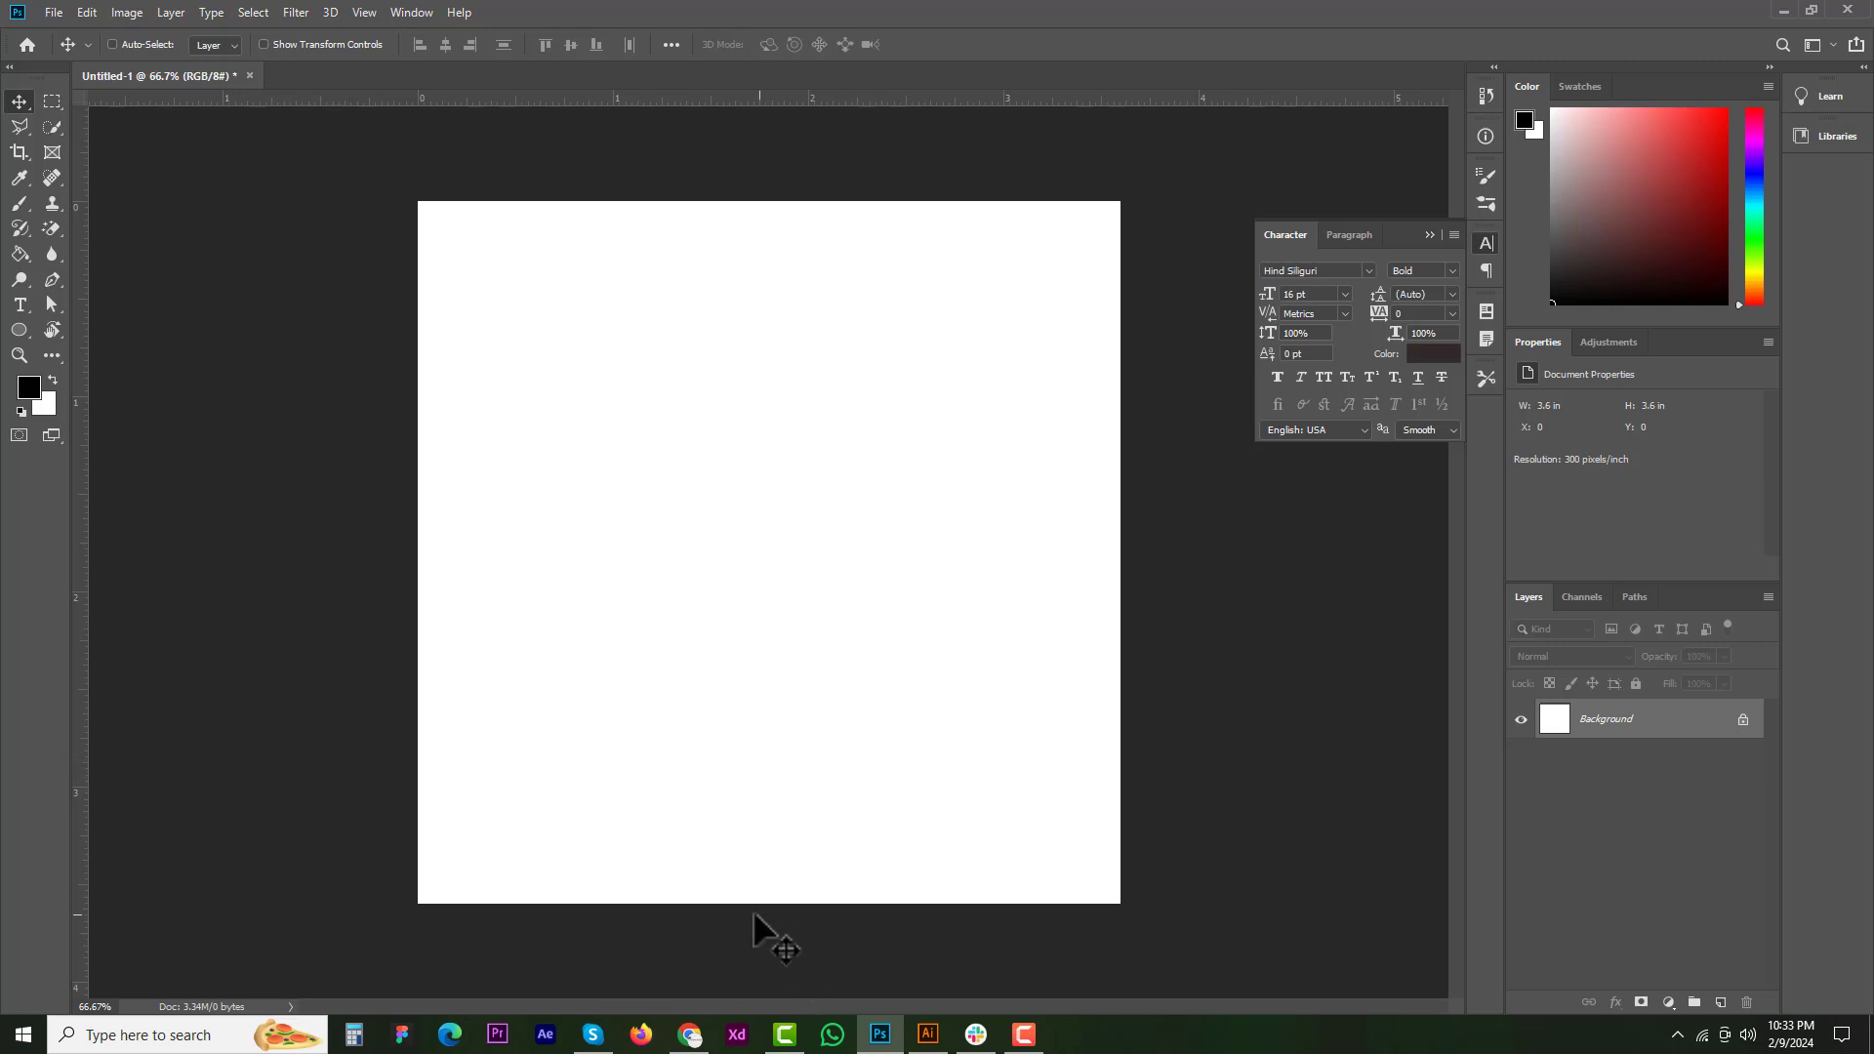
# - Switch to Chrome and select the converted Bangla verse below the handwriting image in the translate-from-english-to-bangla-or-hindi-and-vice-versa document
pyautogui.click(690, 1037)
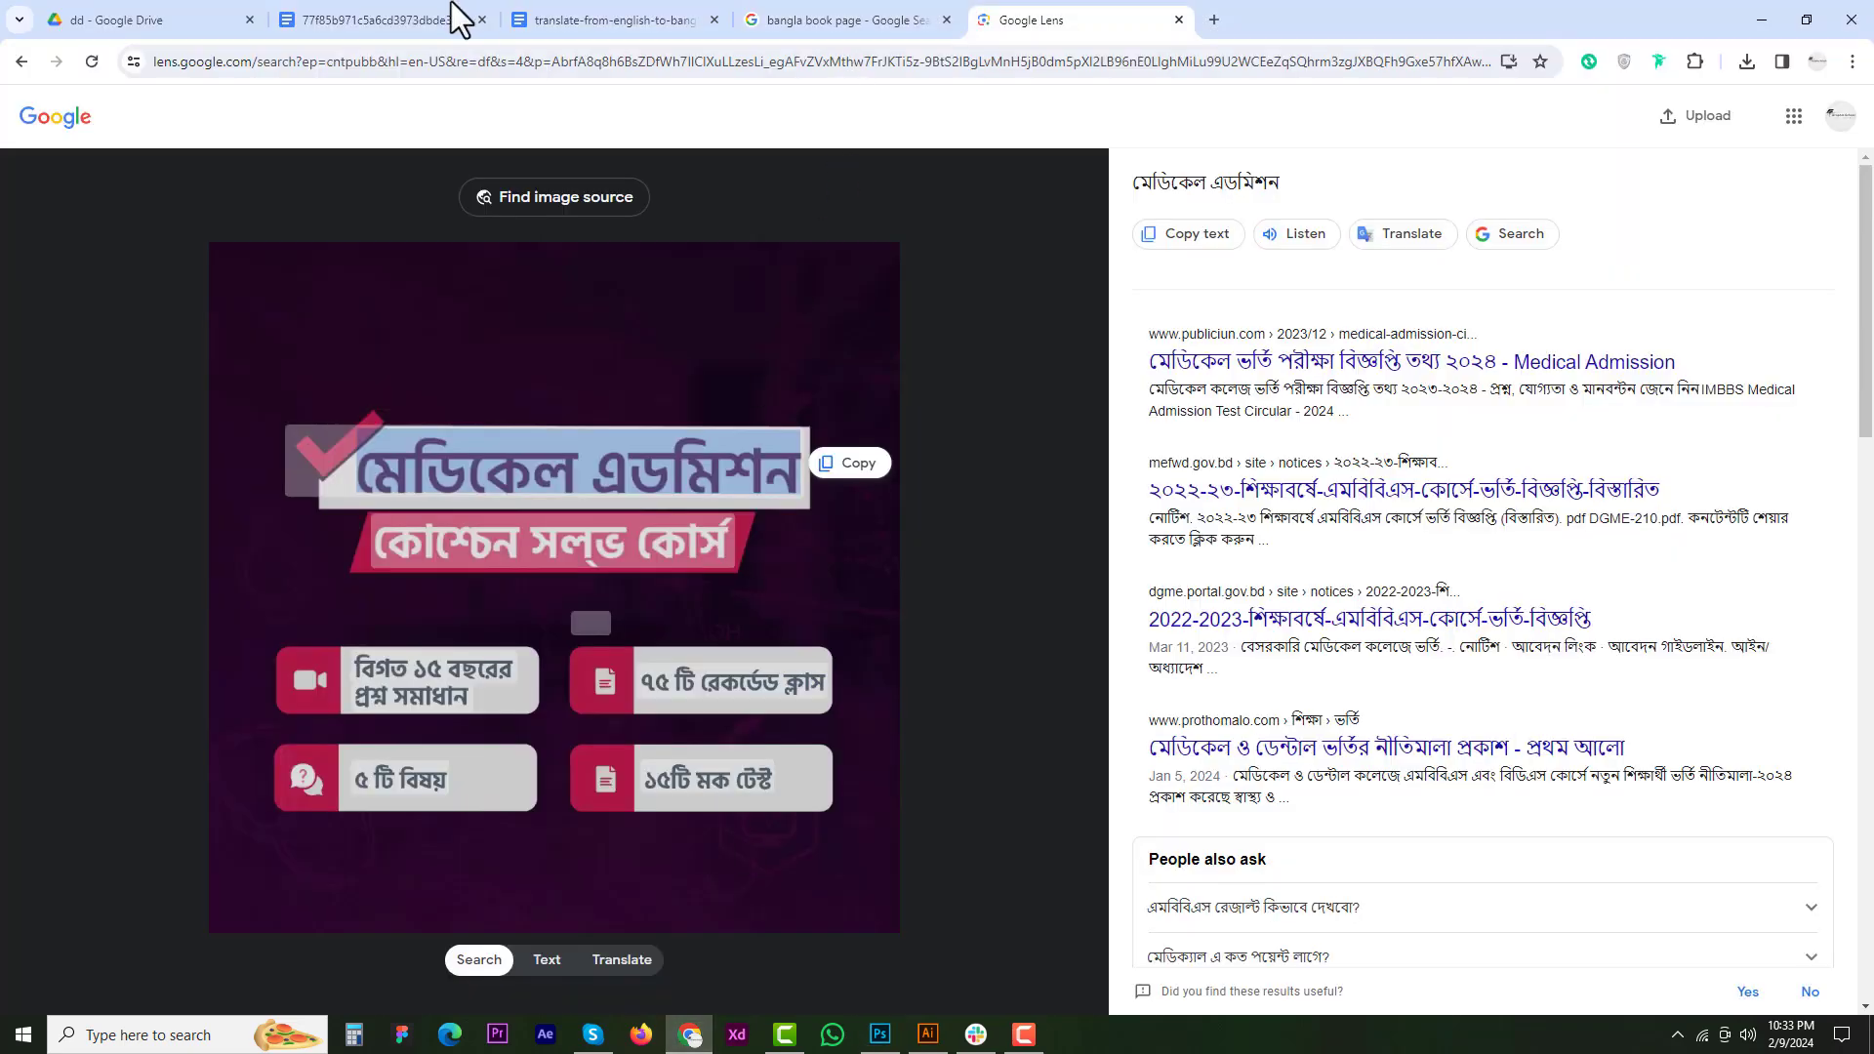
pyautogui.click(573, 18)
pyautogui.moveTo(704, 806); pyautogui.dragTo(594, 719)
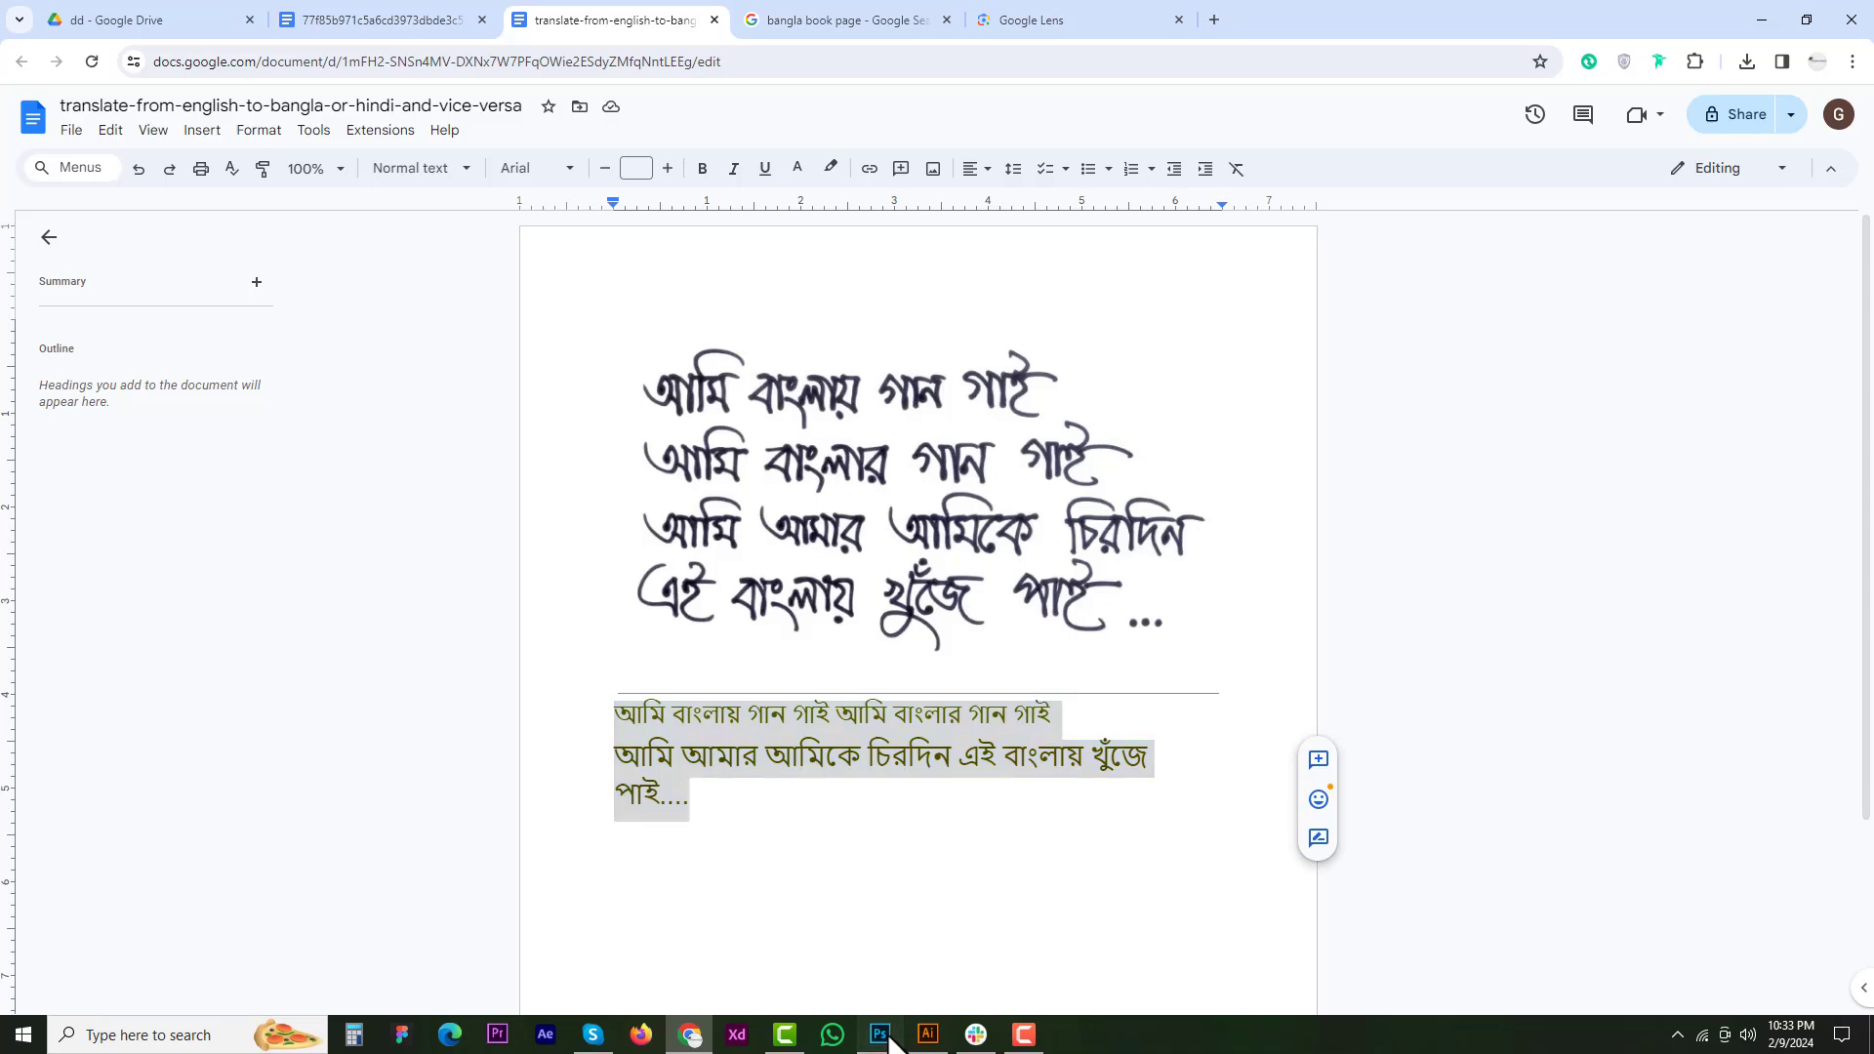
# - In Photoshop's Type preferences, choose Middle Eastern and South Asian as the text engine and apply it
pyautogui.click(879, 1035)
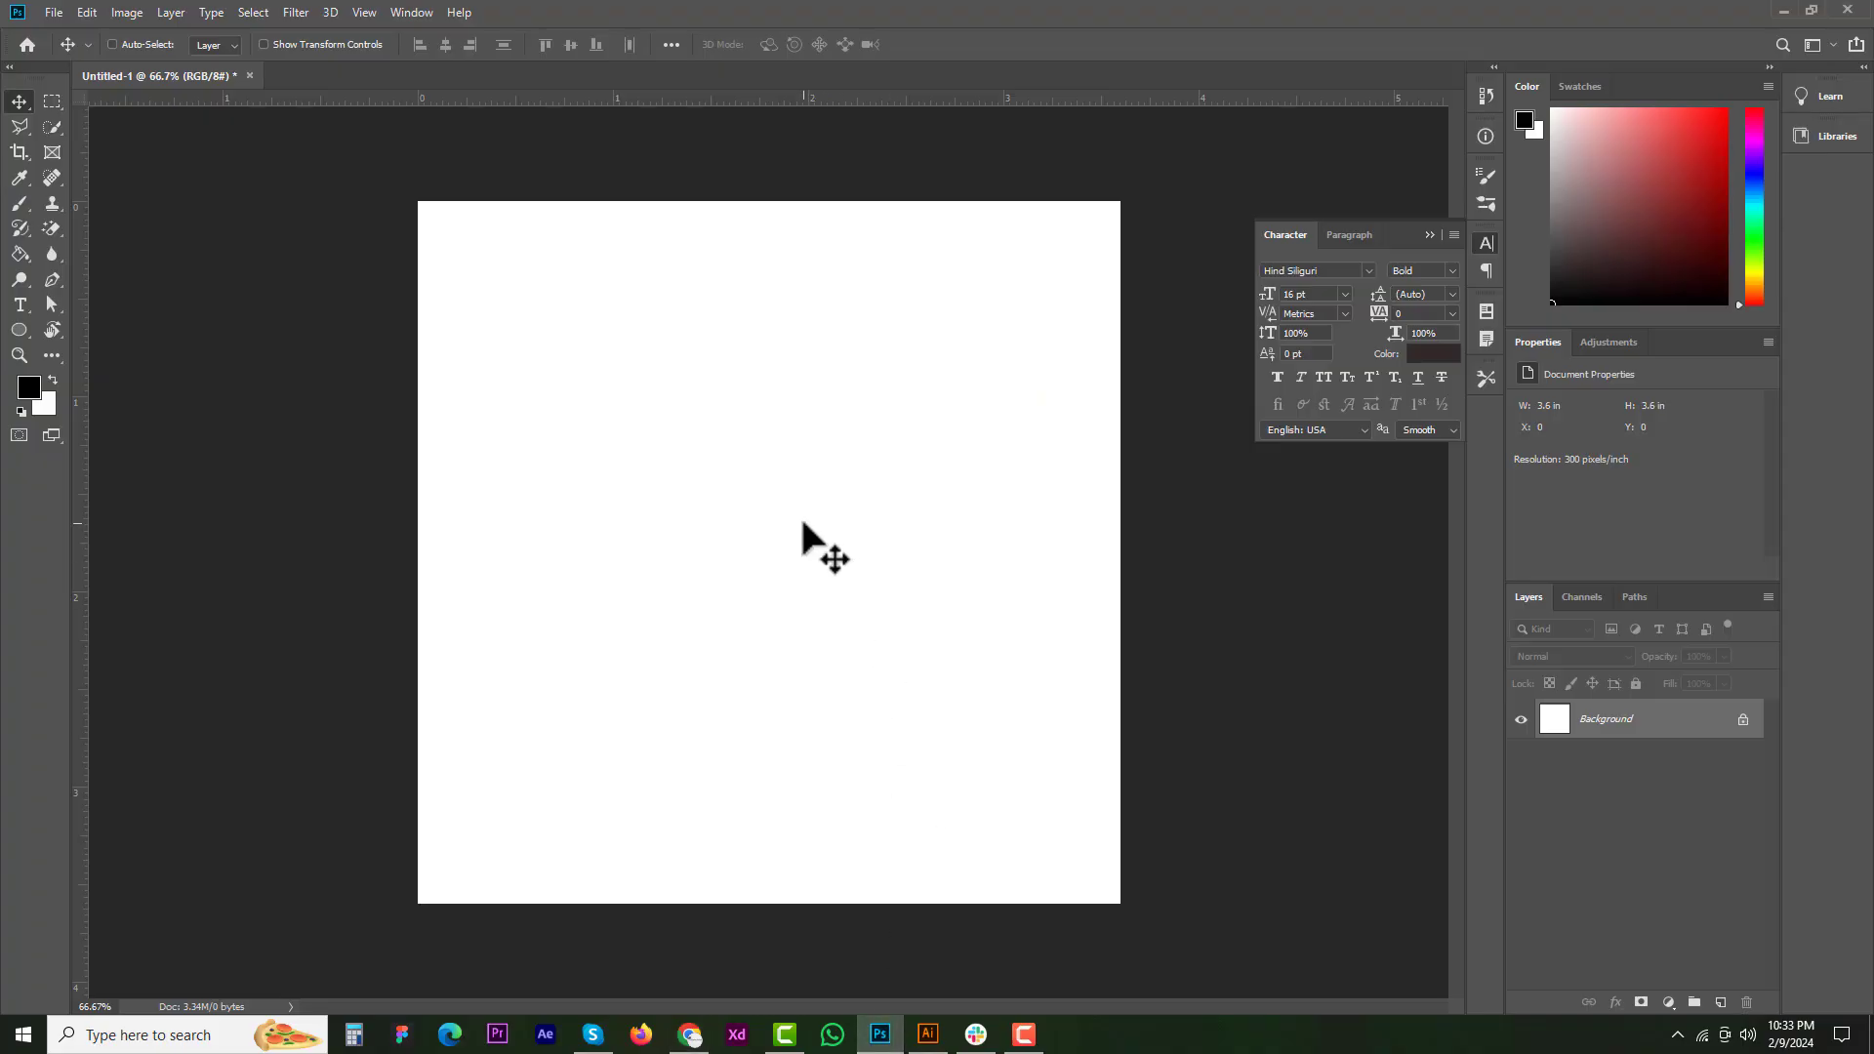
pyautogui.click(89, 12)
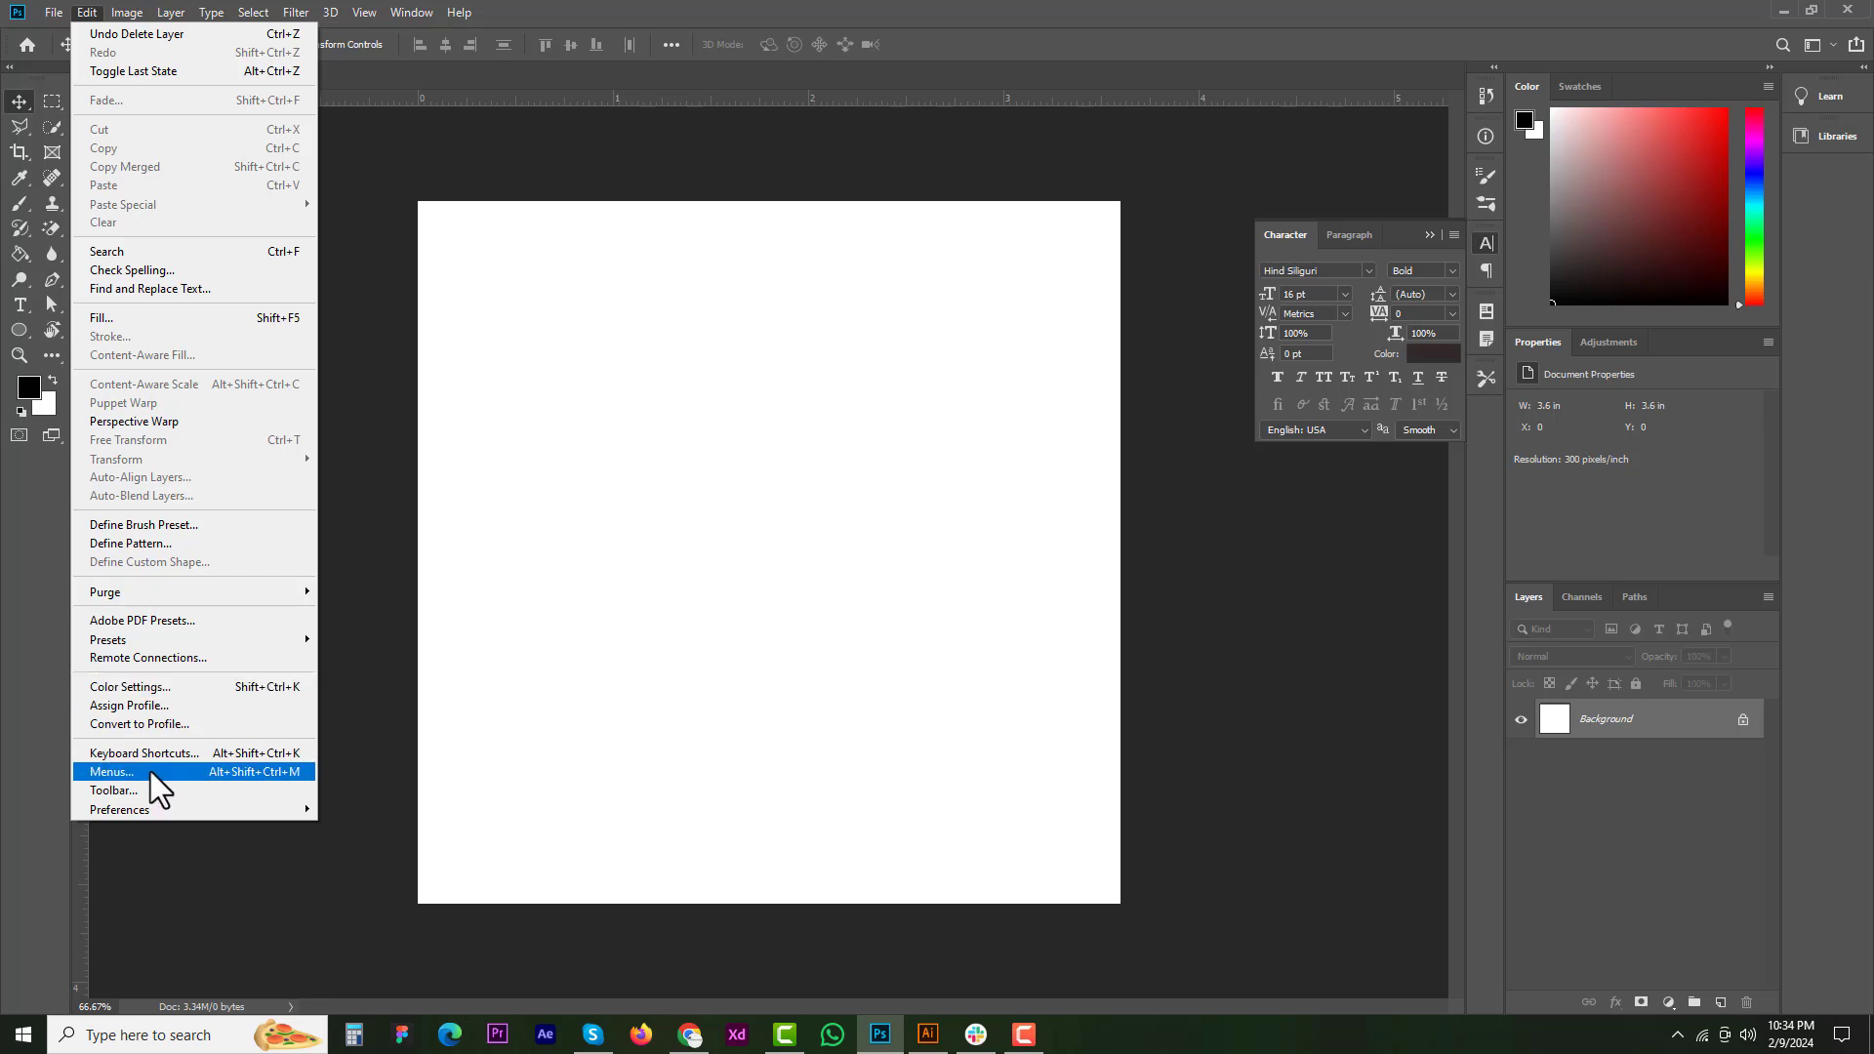
pyautogui.moveTo(143, 809)
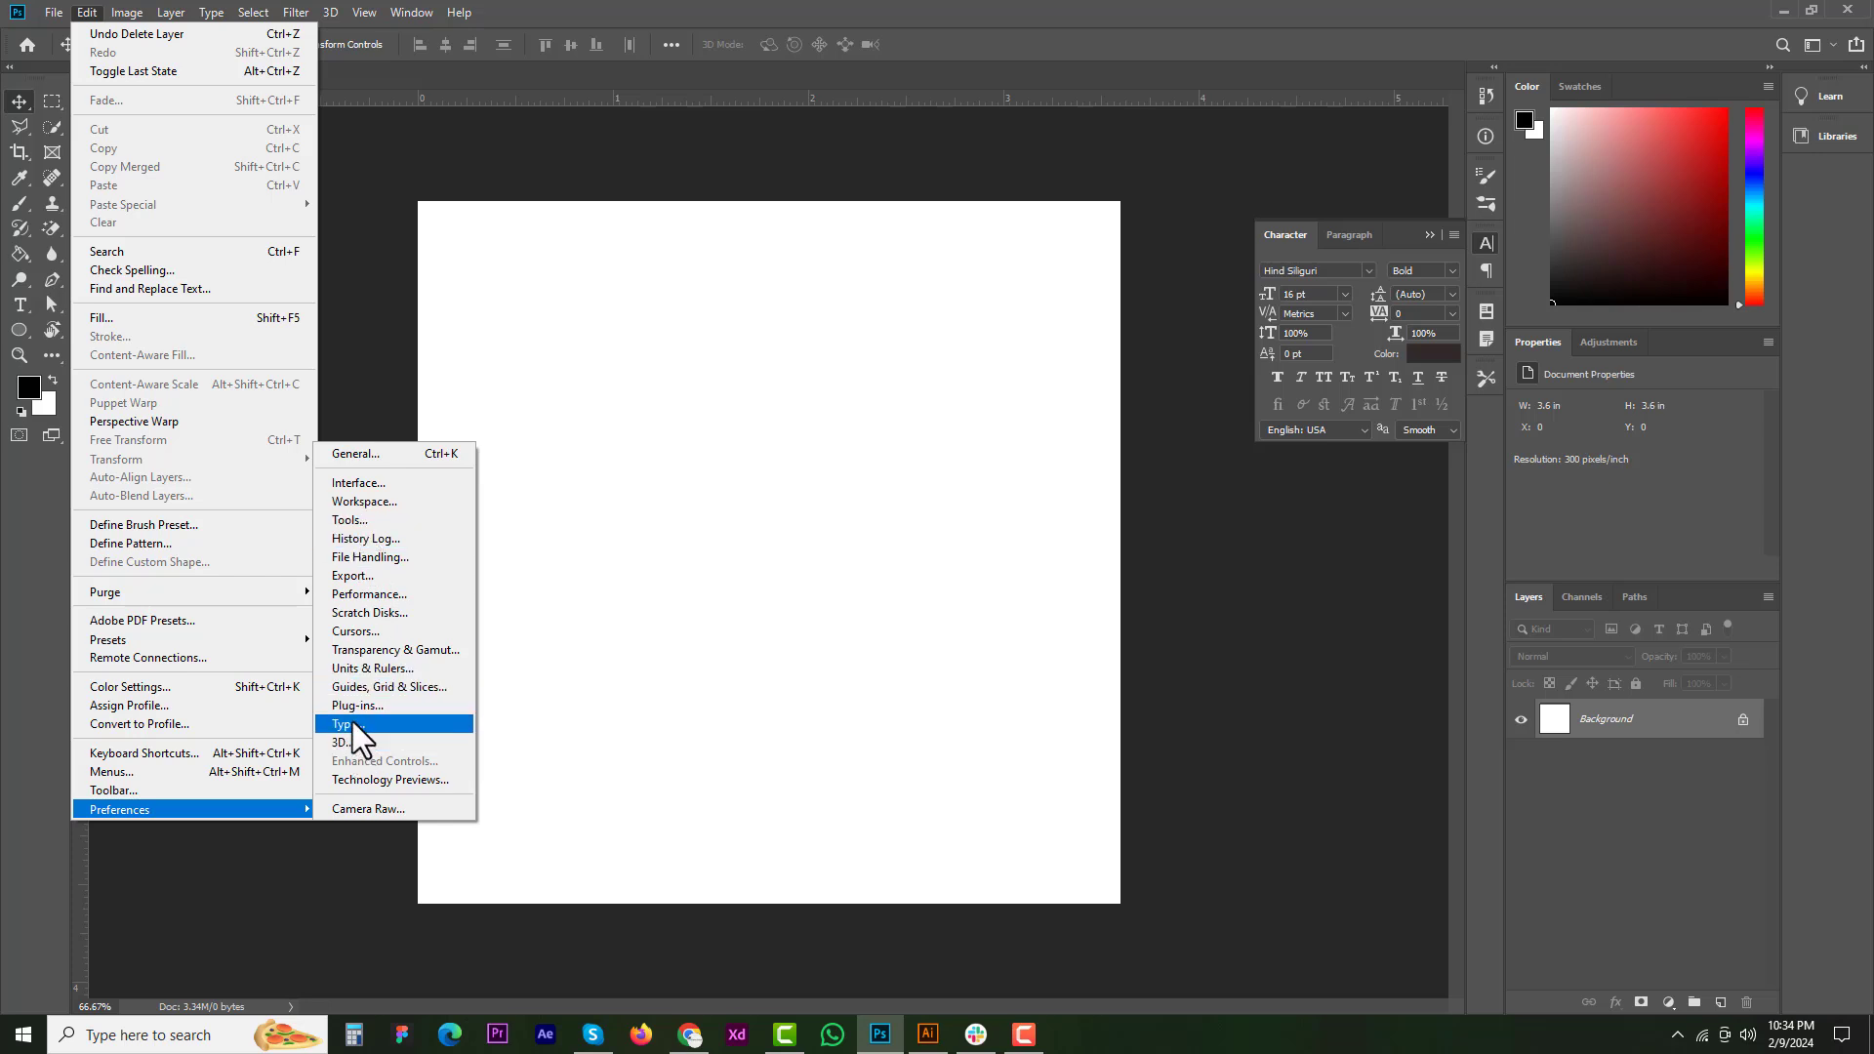
pyautogui.click(881, 718)
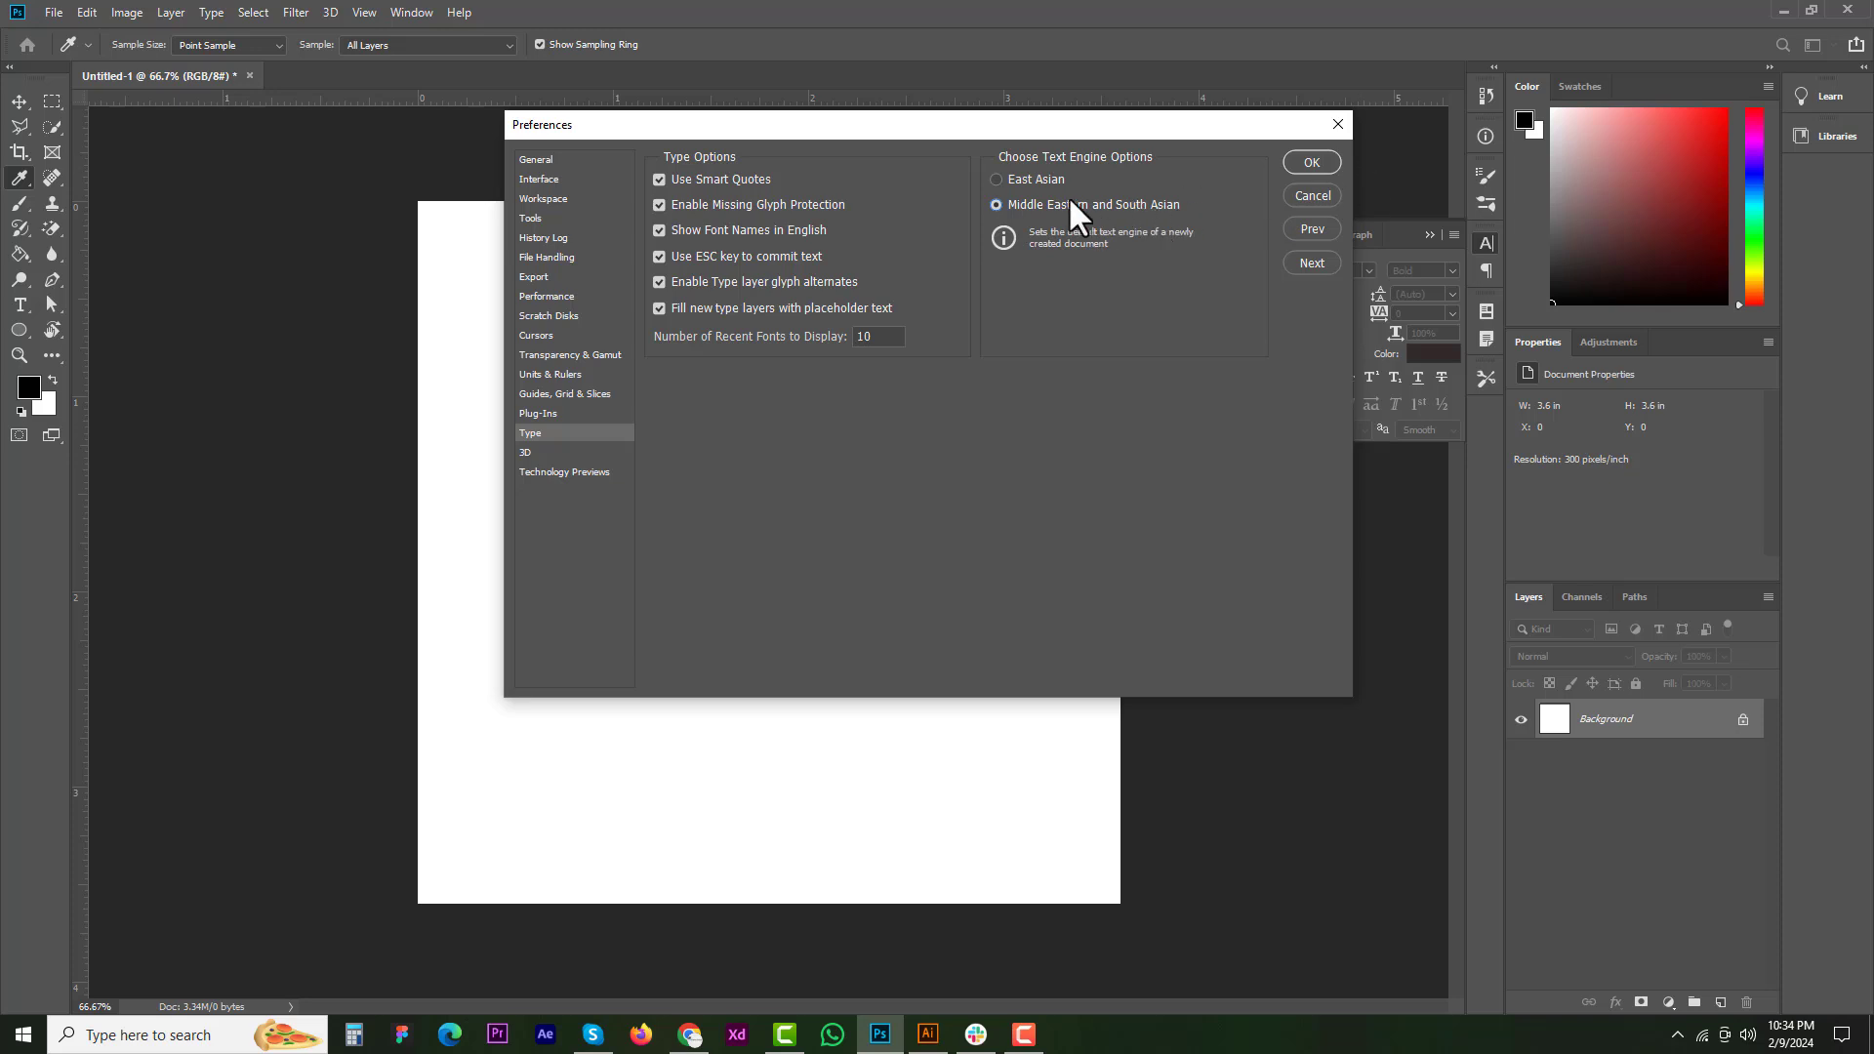
pyautogui.click(1310, 162)
pyautogui.press('v')
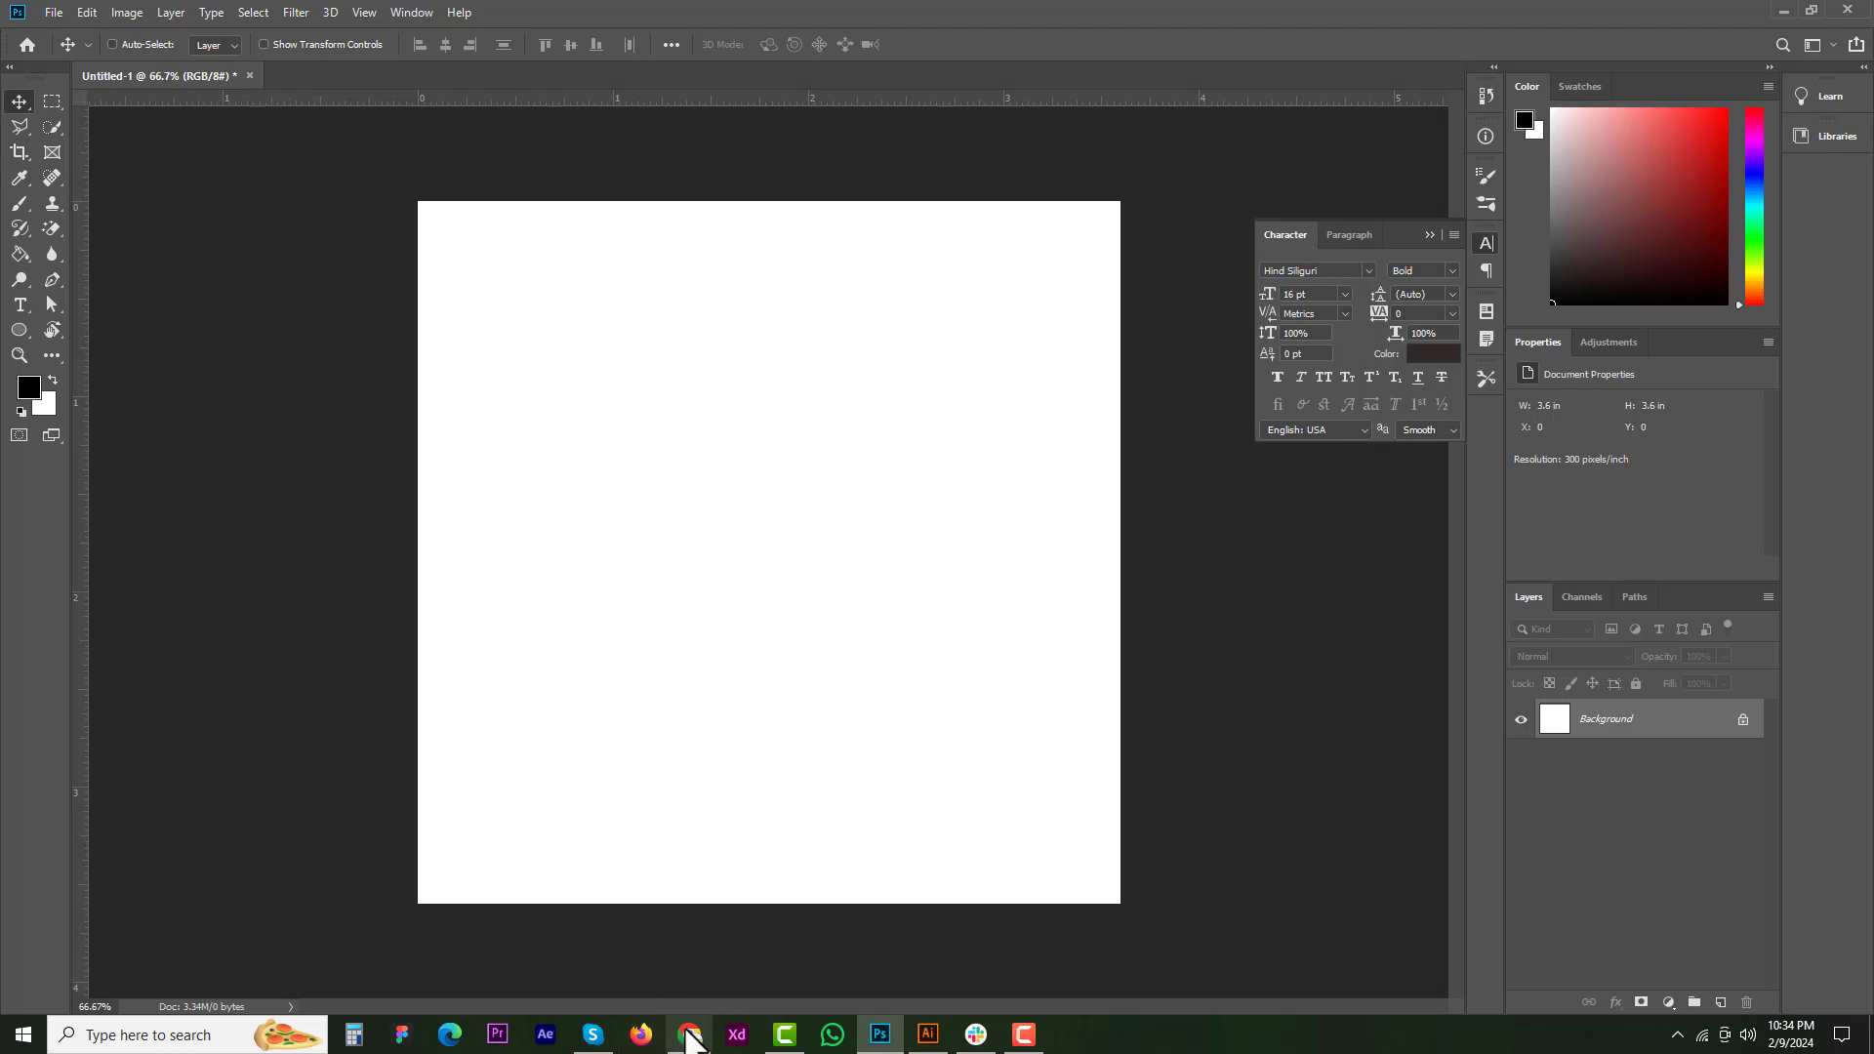
# - Copy the selected Bangla verse from the Google Docs document and paste it into a large paragraph text box on the Photoshop canvas
pyautogui.click(689, 1034)
pyautogui.rightClick(803, 752)
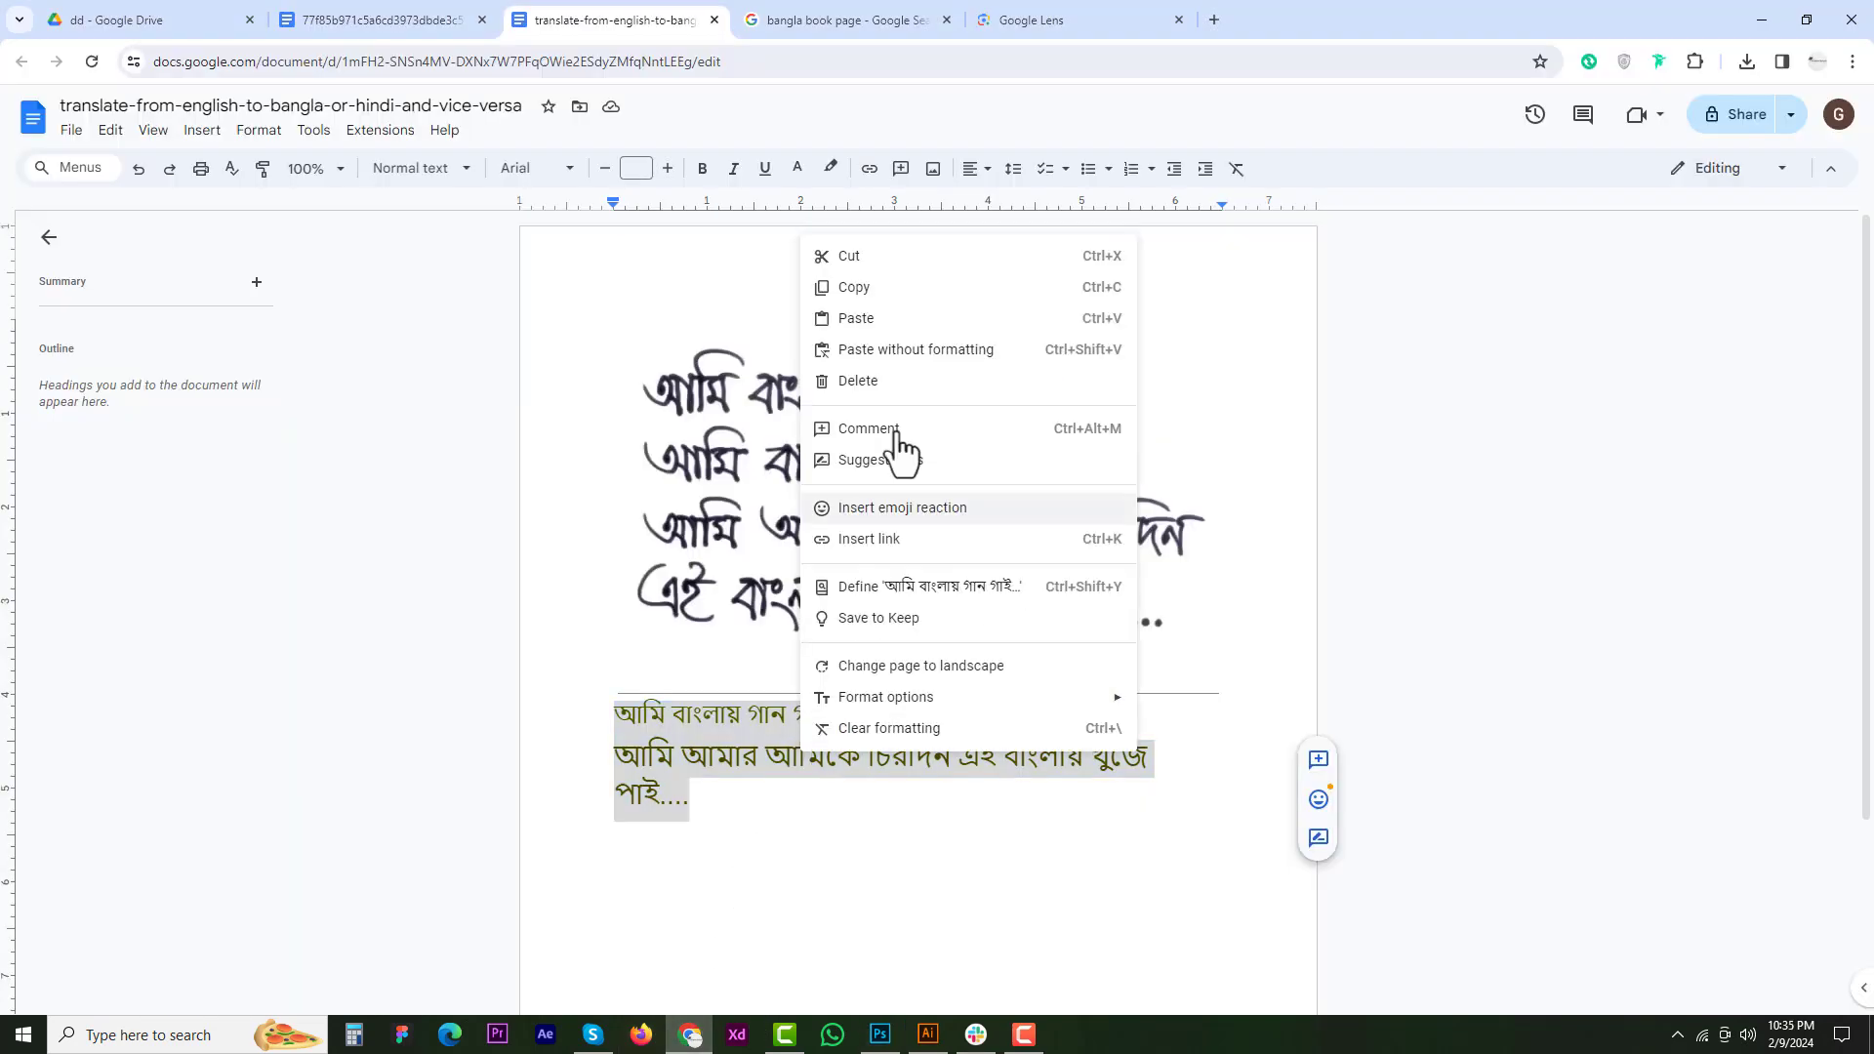
pyautogui.click(876, 287)
pyautogui.click(880, 1034)
pyautogui.press('t')
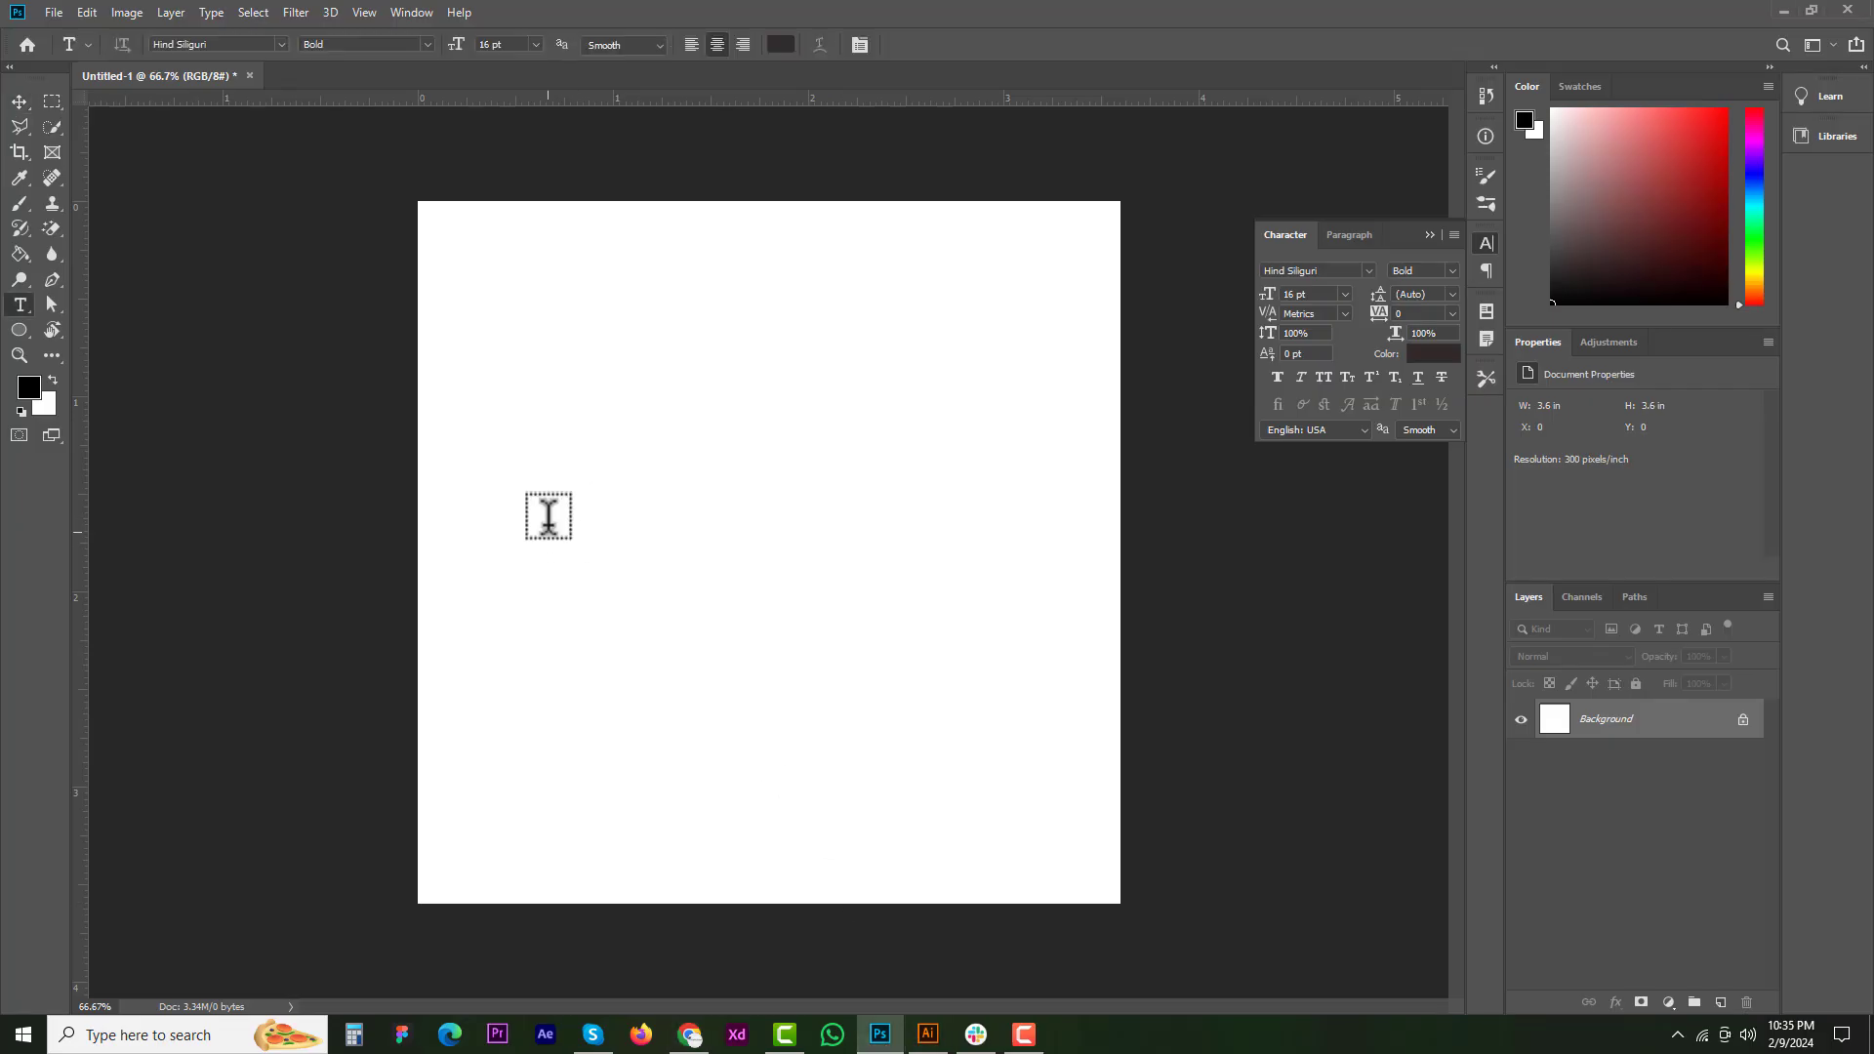
pyautogui.moveTo(508, 415); pyautogui.dragTo(1093, 824)
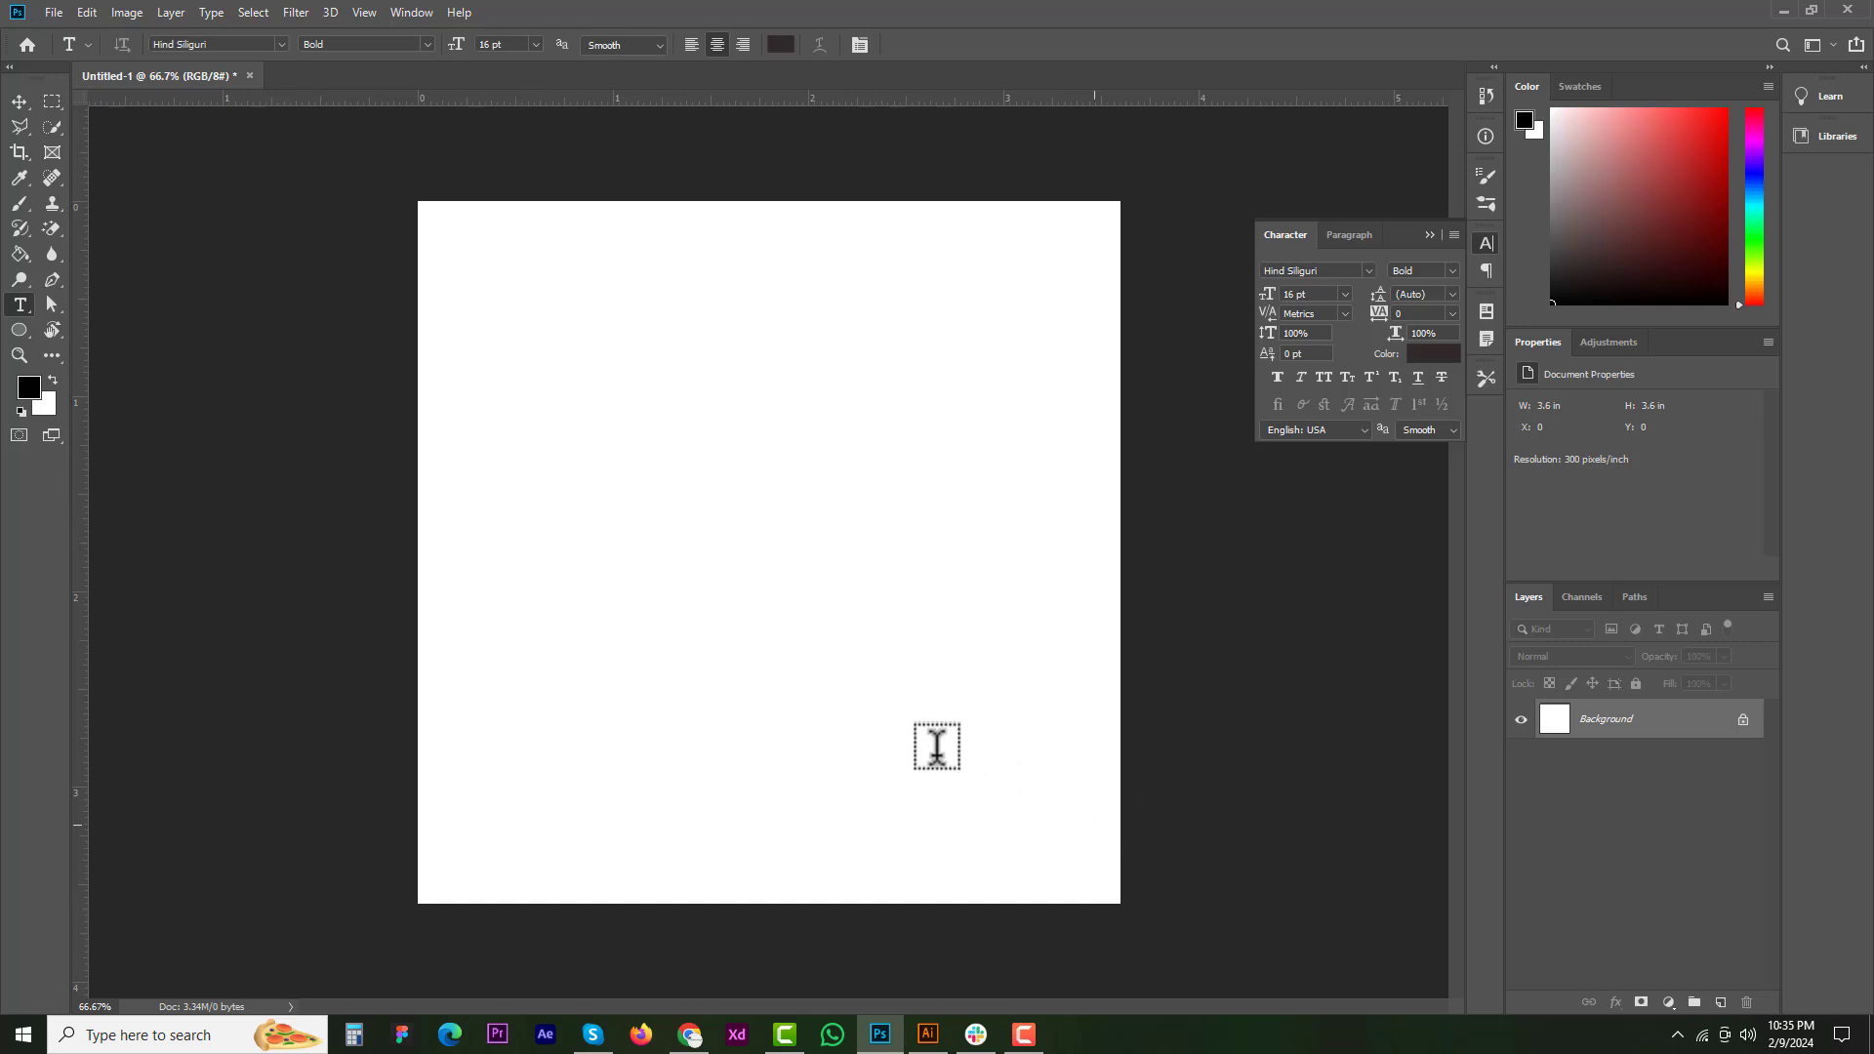
pyautogui.hotkey('ctrl', 'v')
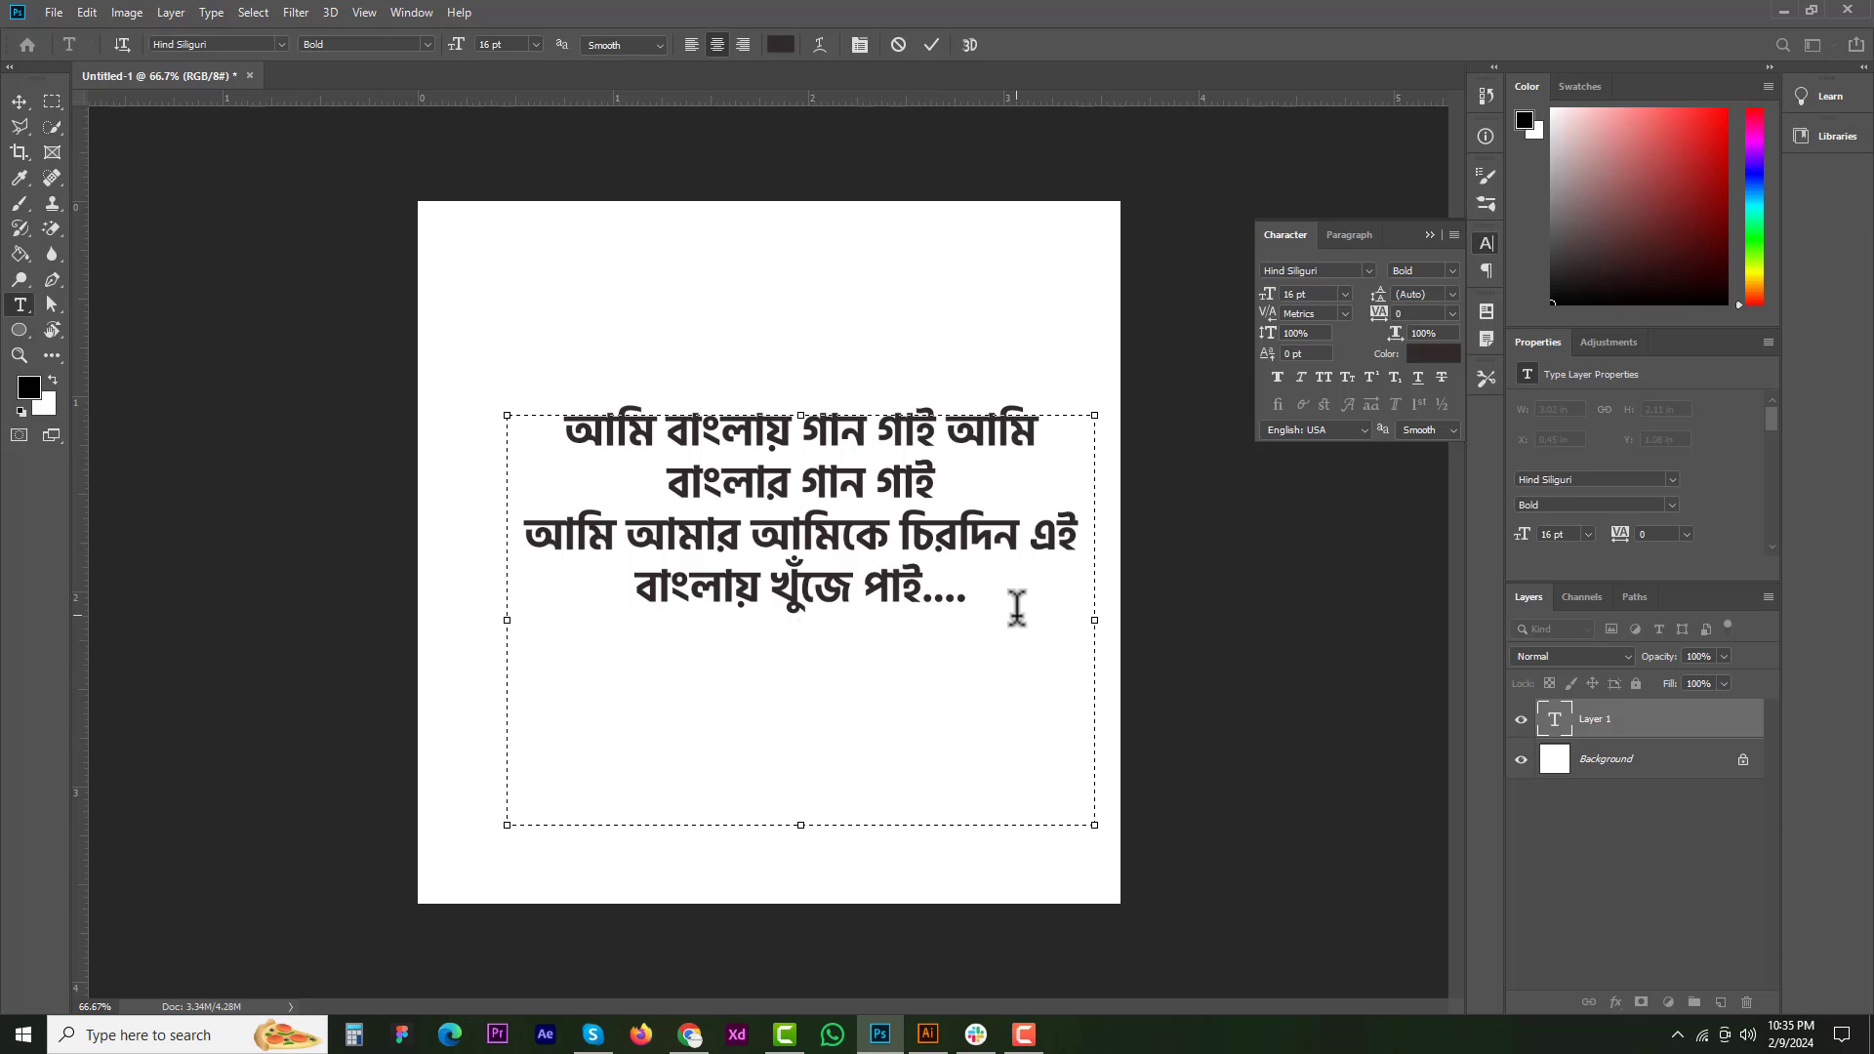
# - Add a separate text line reading আমাদের সংস্থা অক্ষর above the pasted verse
pyautogui.click(21, 306)
pyautogui.click(621, 293)
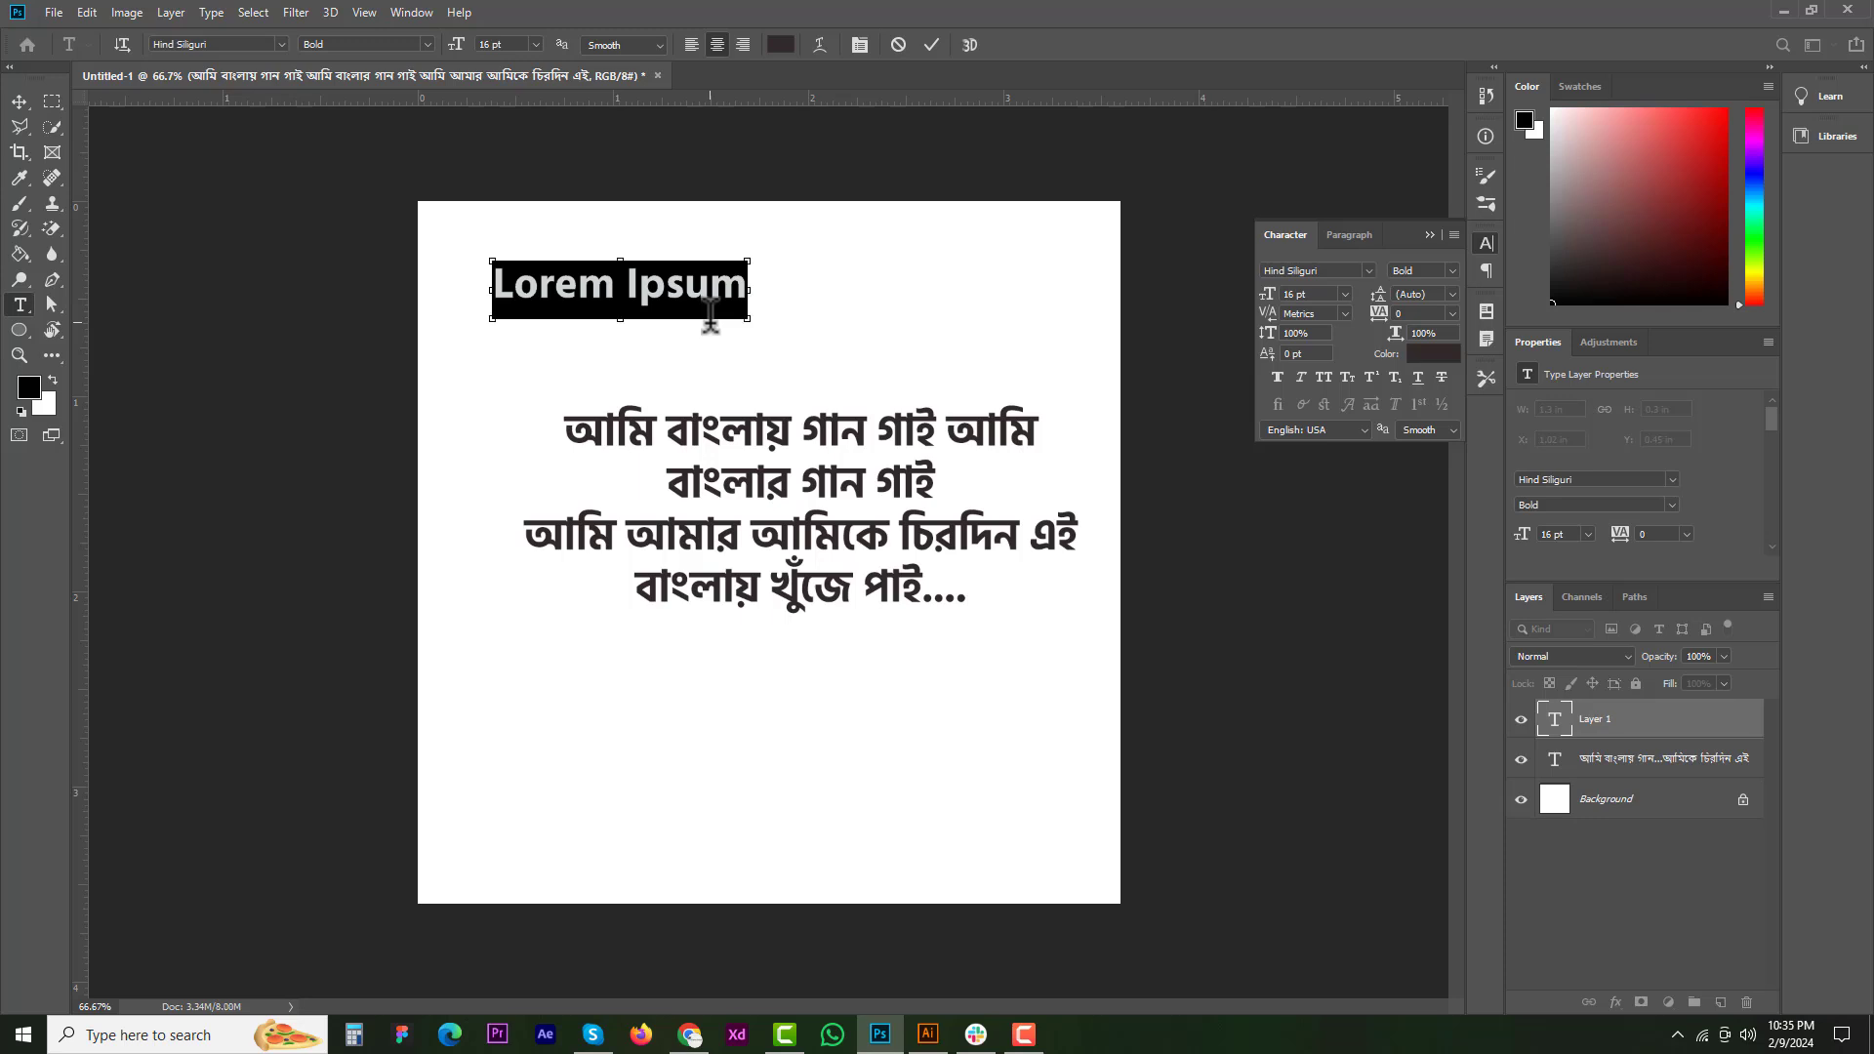
pyautogui.hotkey('ctrl', 'Left')
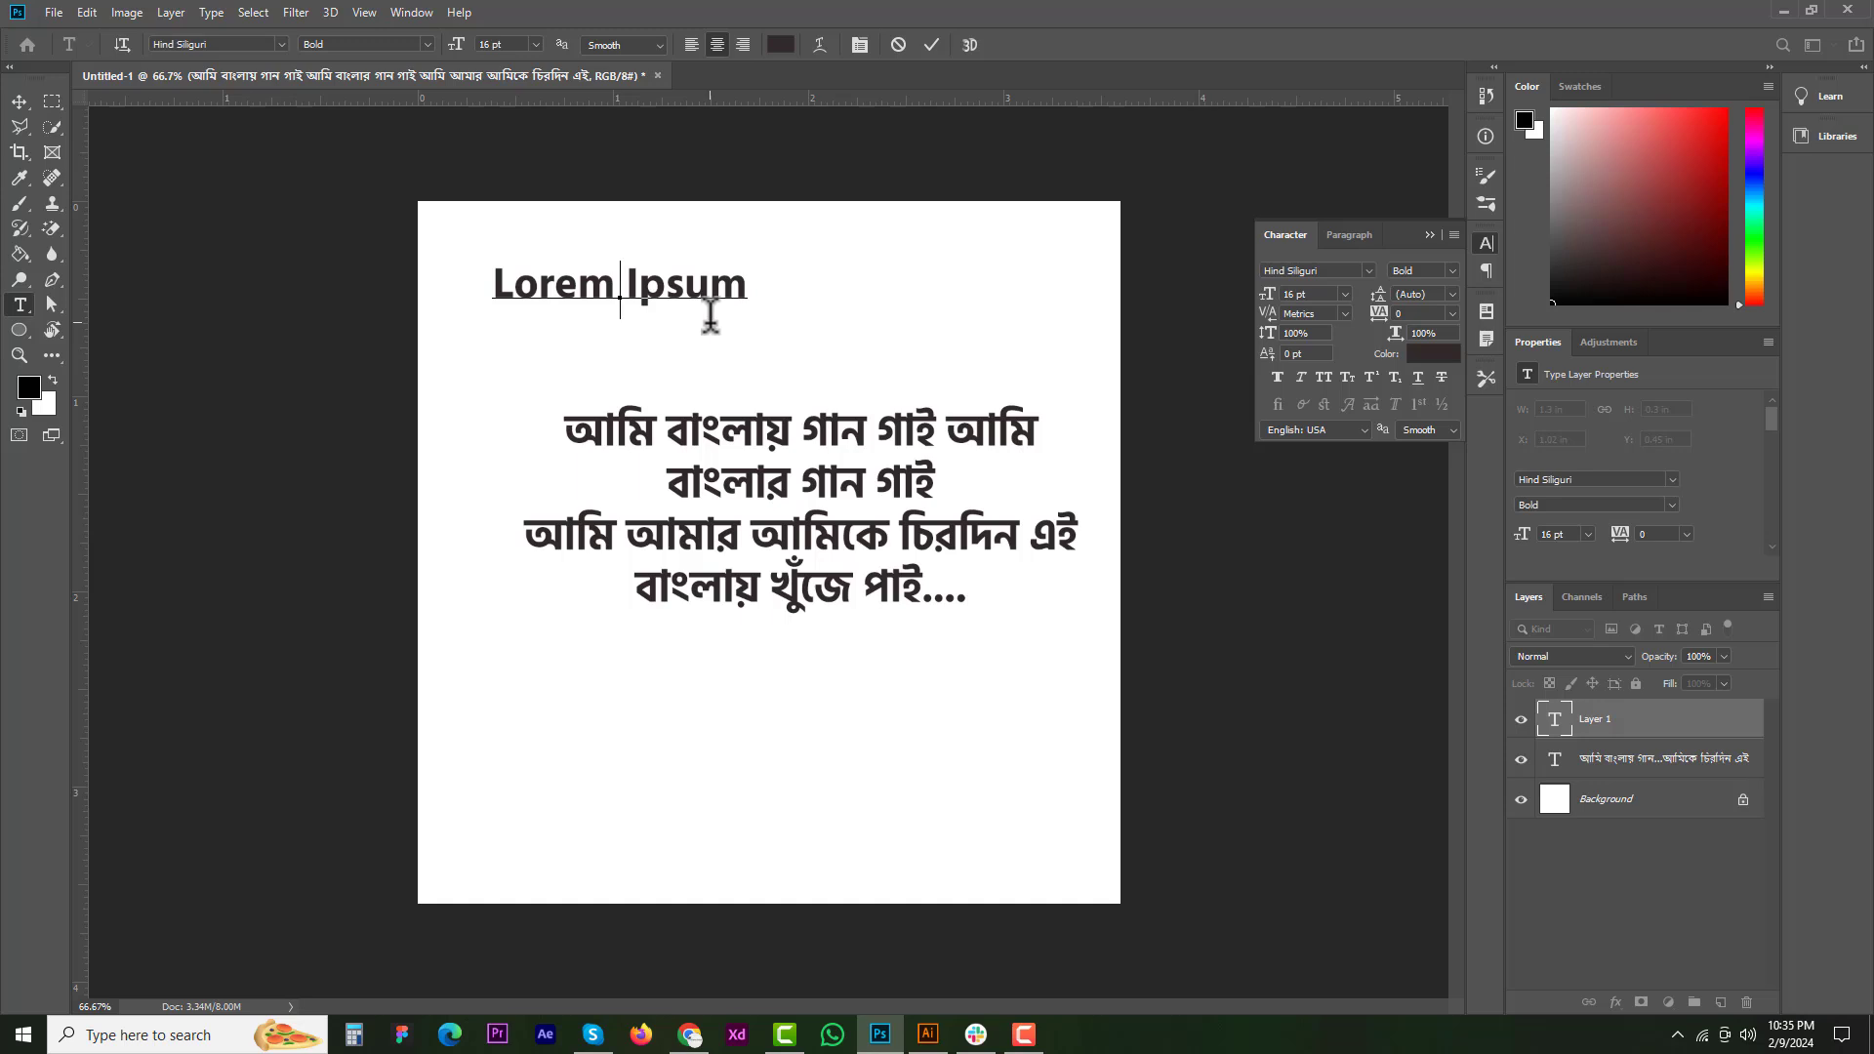
pyautogui.write('আ')
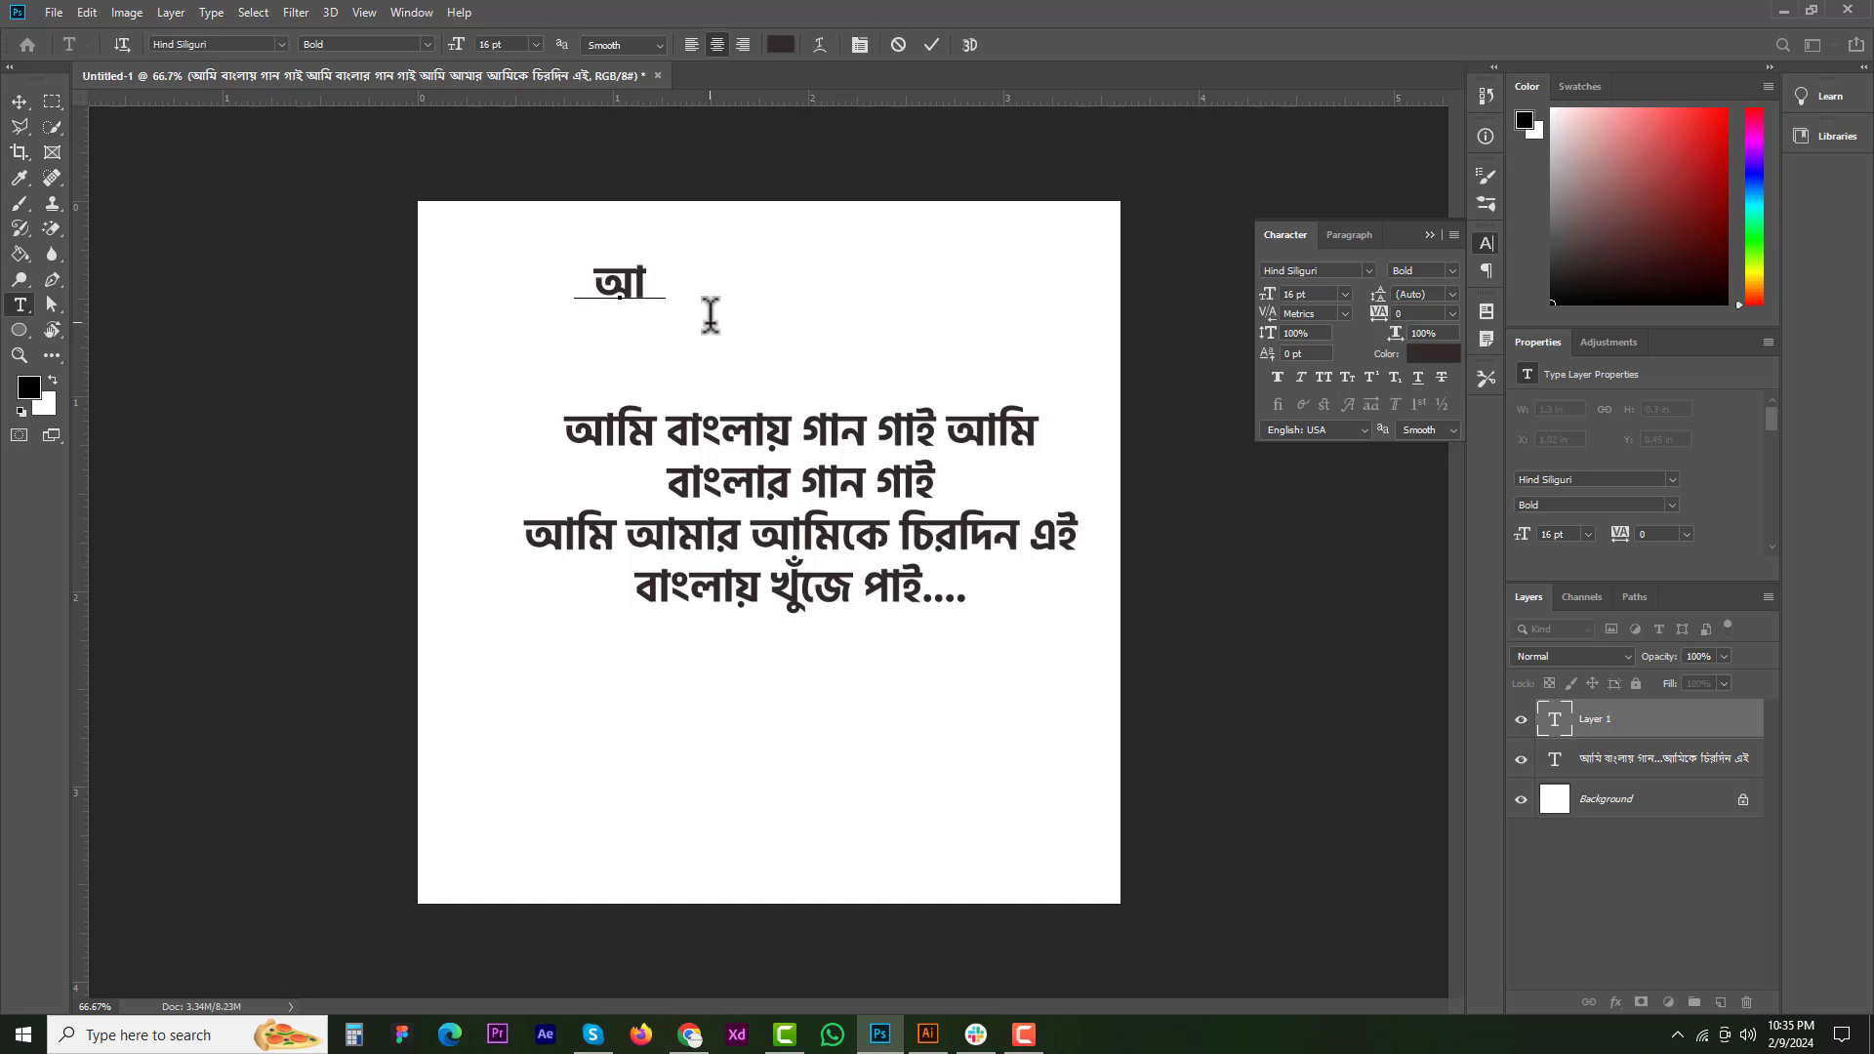
pyautogui.write('মাদের')
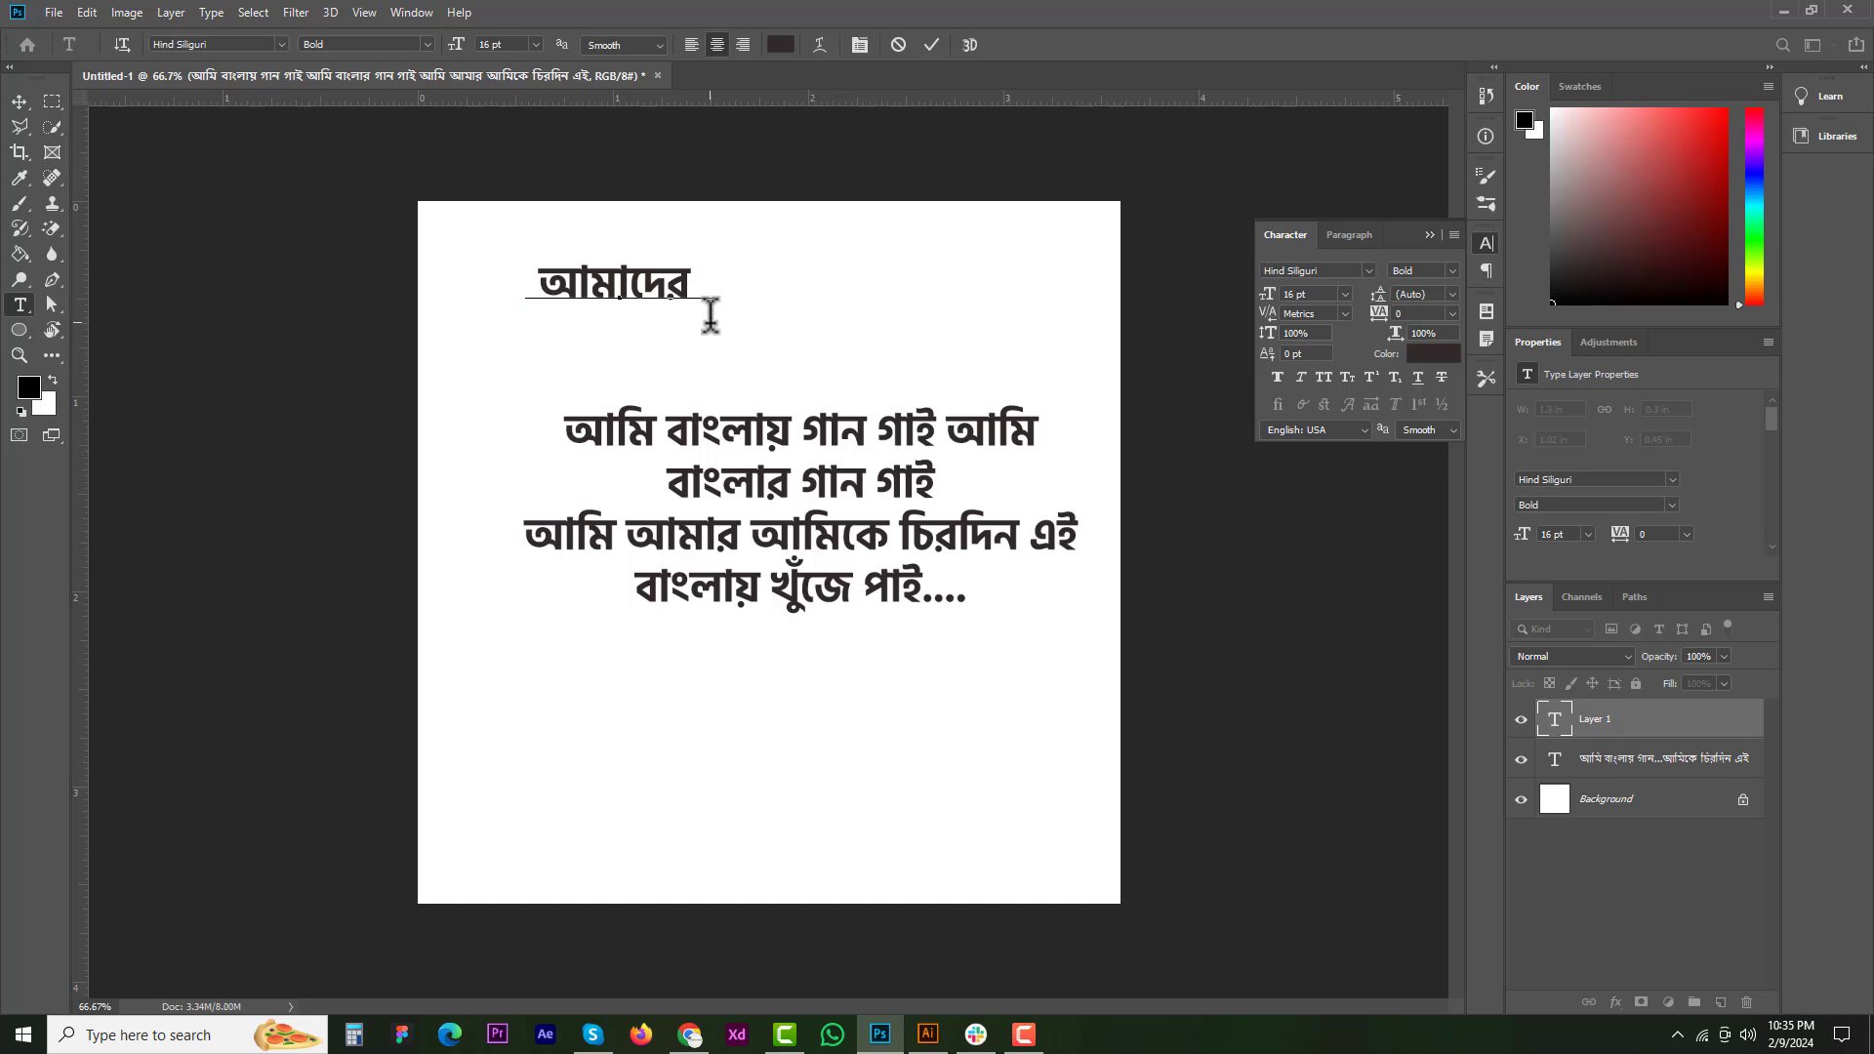
pyautogui.write(' সংস')
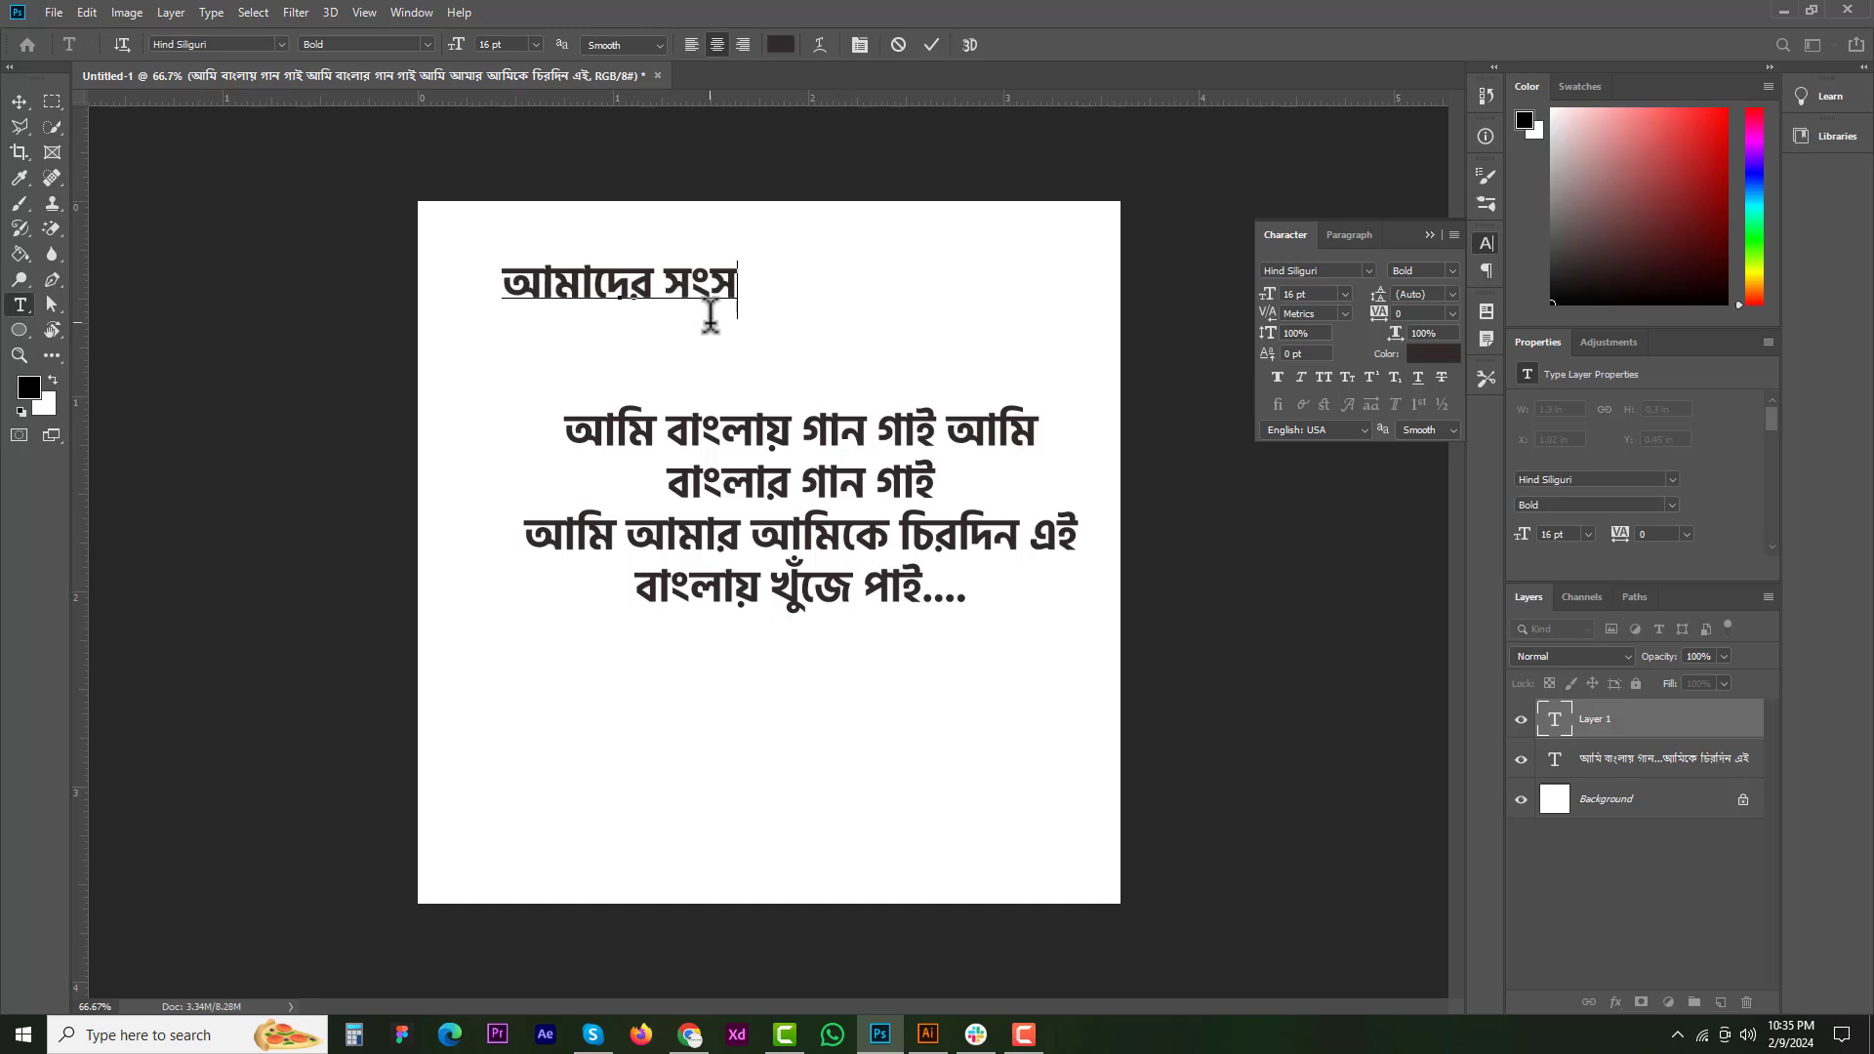
pyautogui.write('্থা অক্ষর')
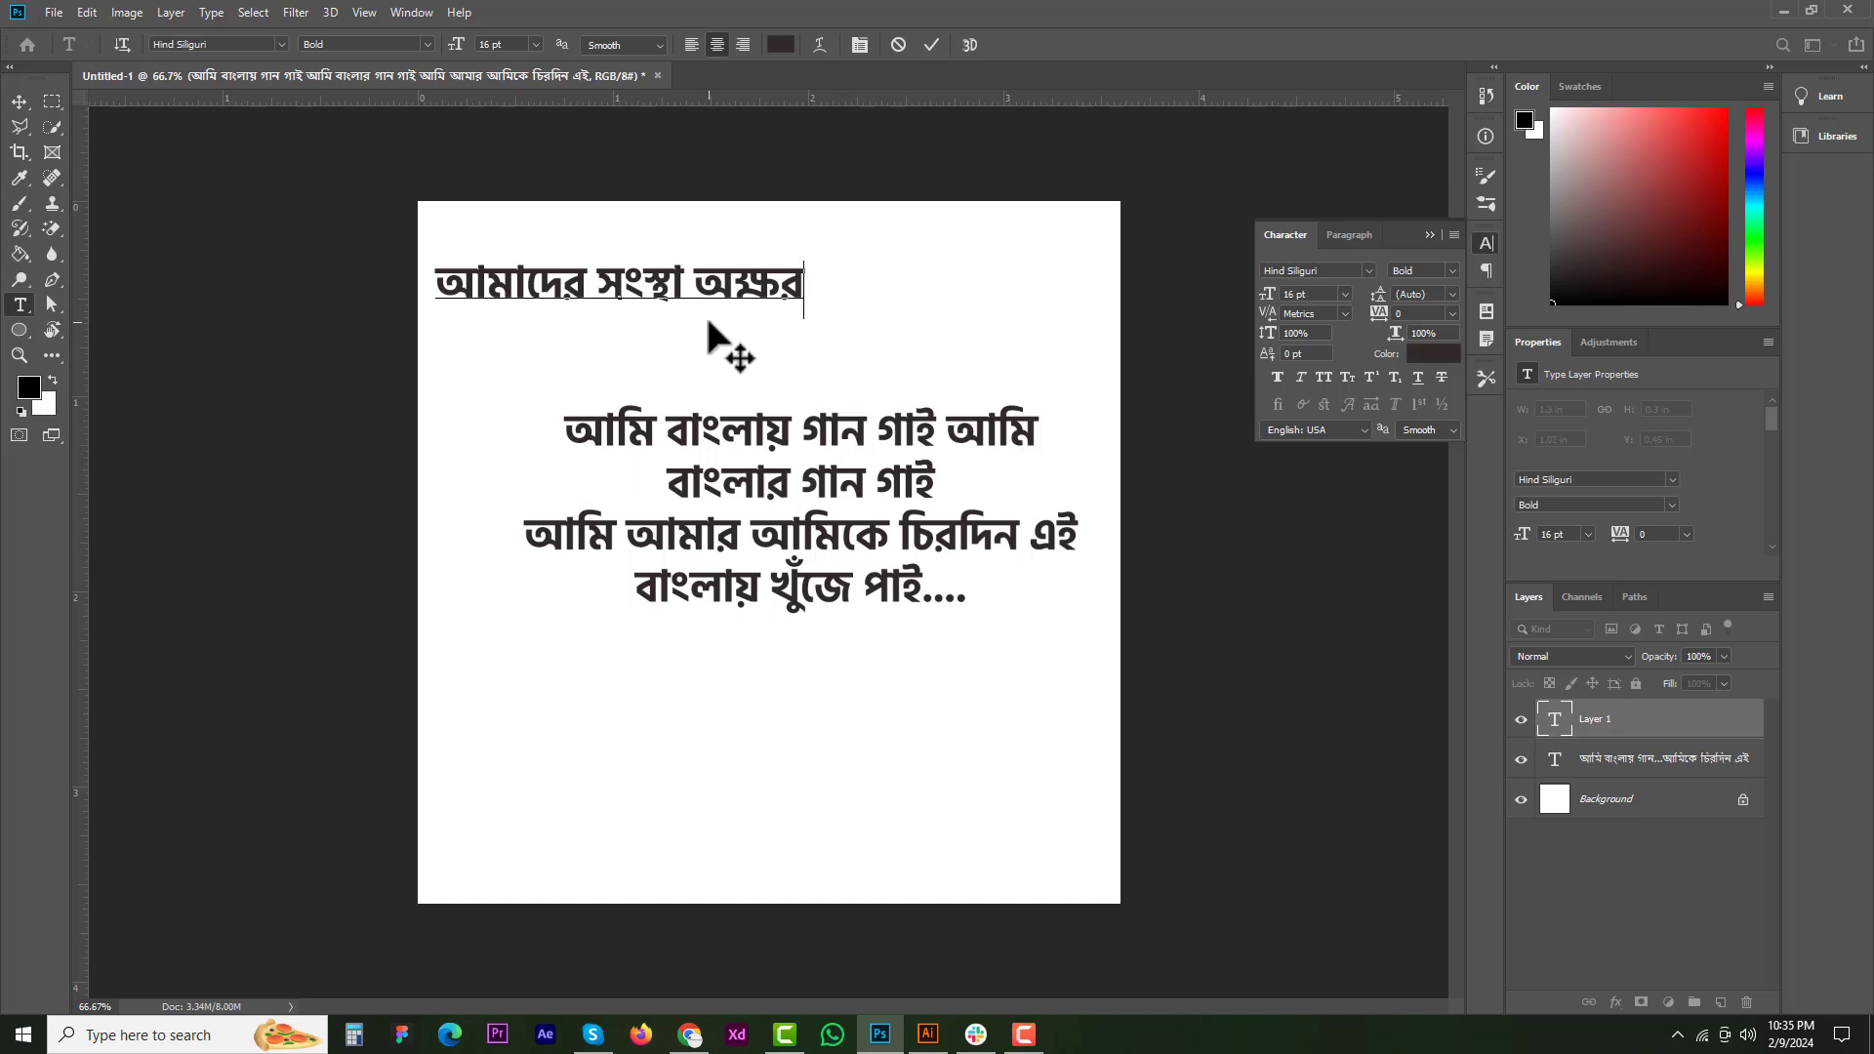
pyautogui.click(20, 101)
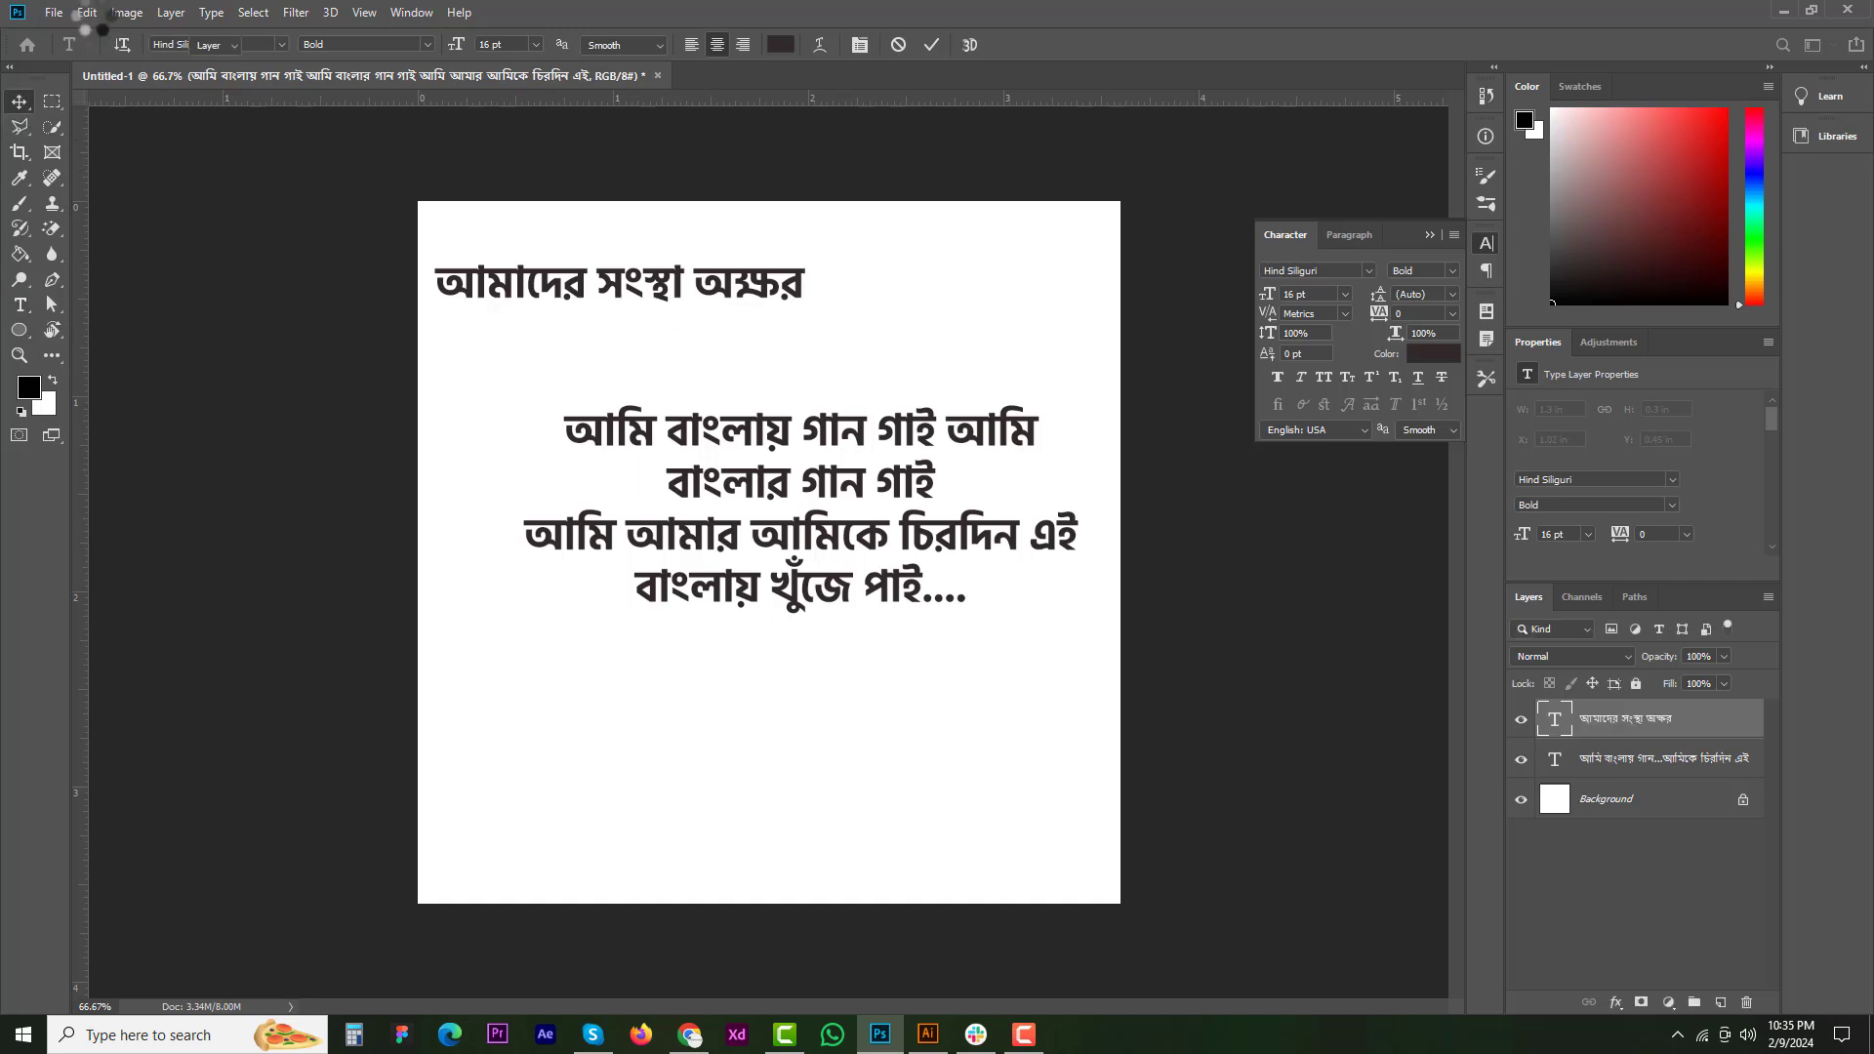
# - Review the Middle Eastern and South Asian text engine choice in Photoshop's Type preferences
pyautogui.click(87, 12)
pyautogui.moveTo(126, 808)
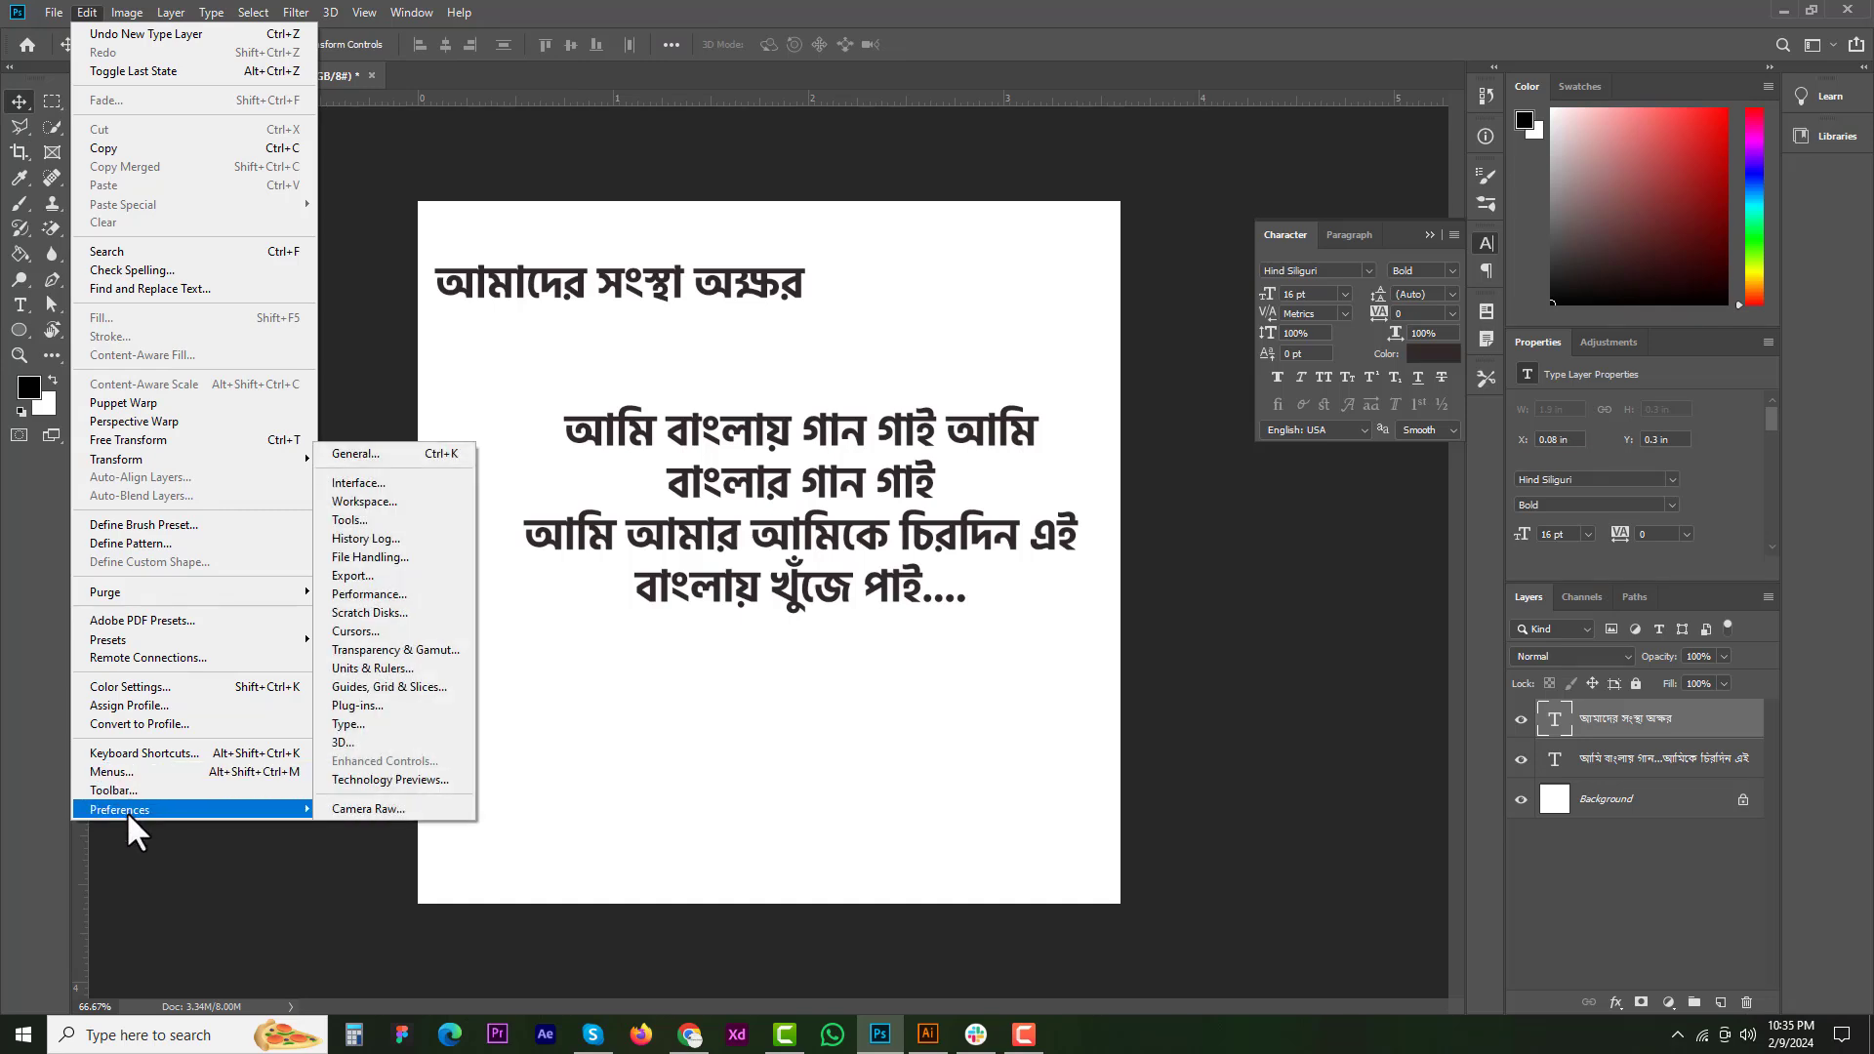
pyautogui.click(358, 724)
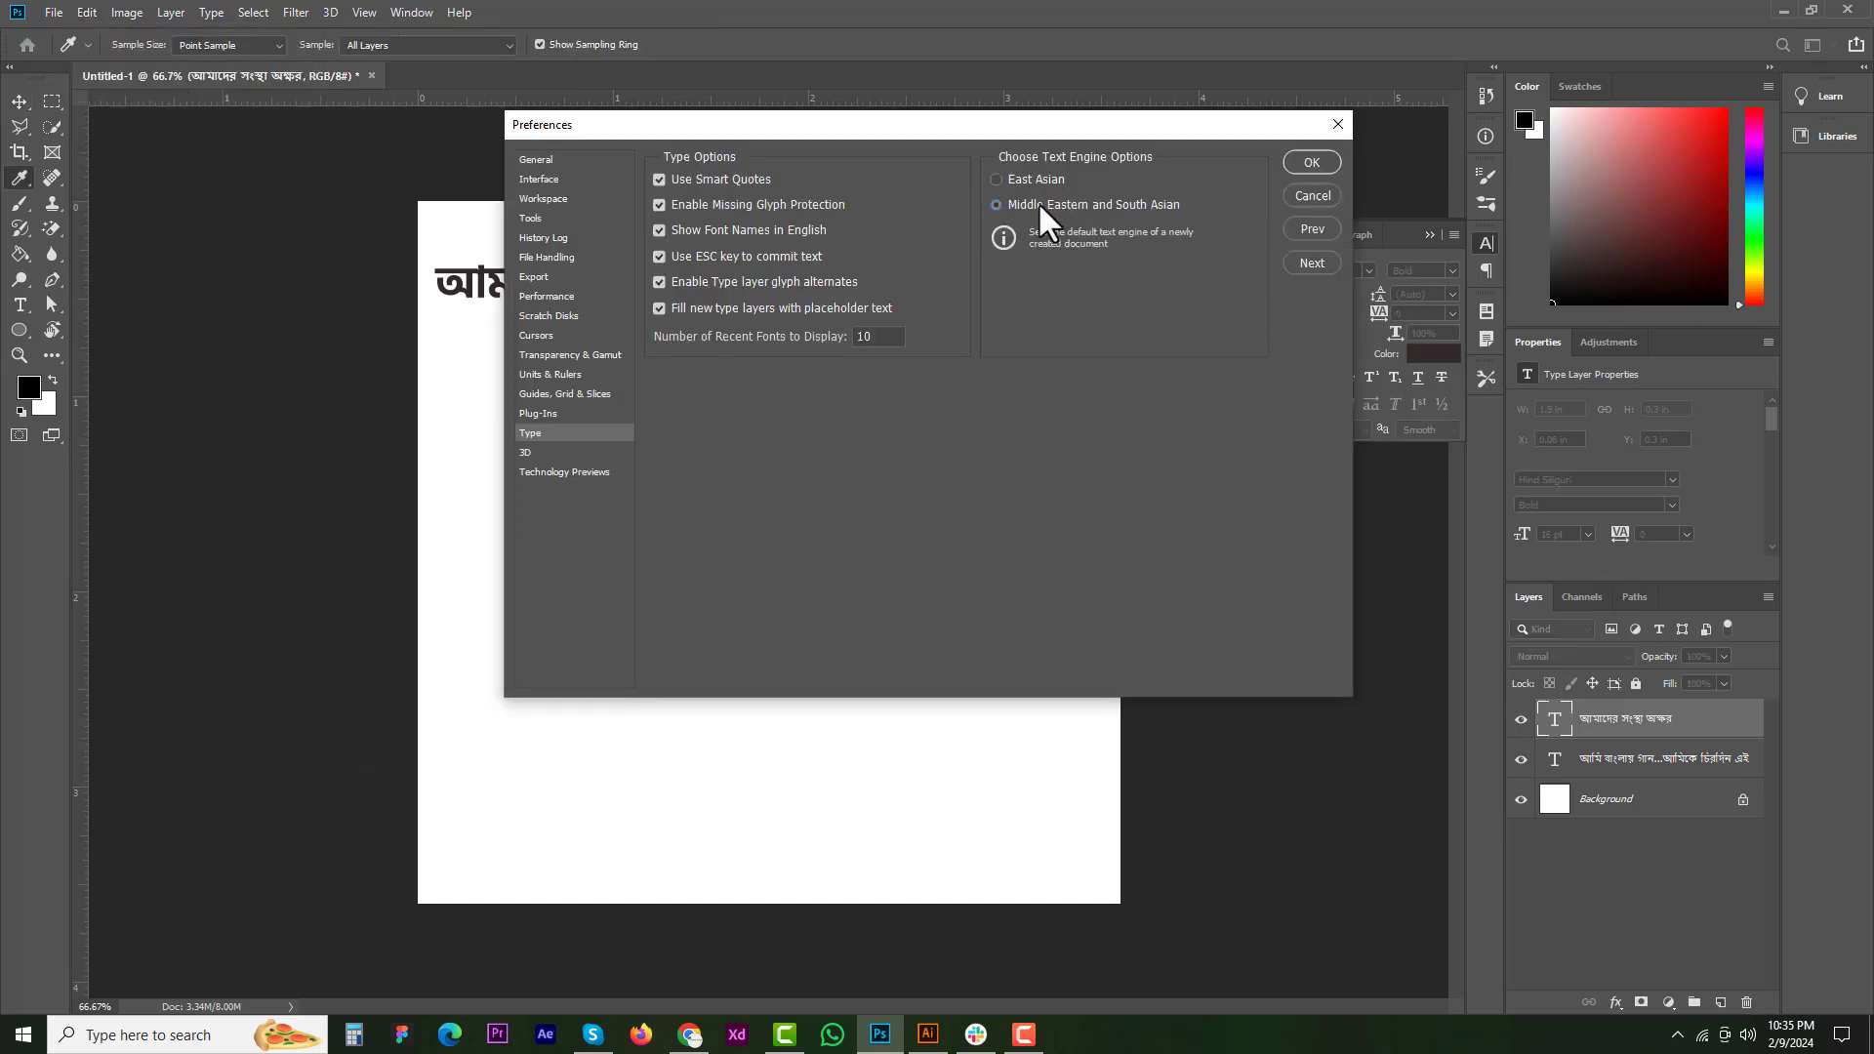
pyautogui.click(1303, 162)
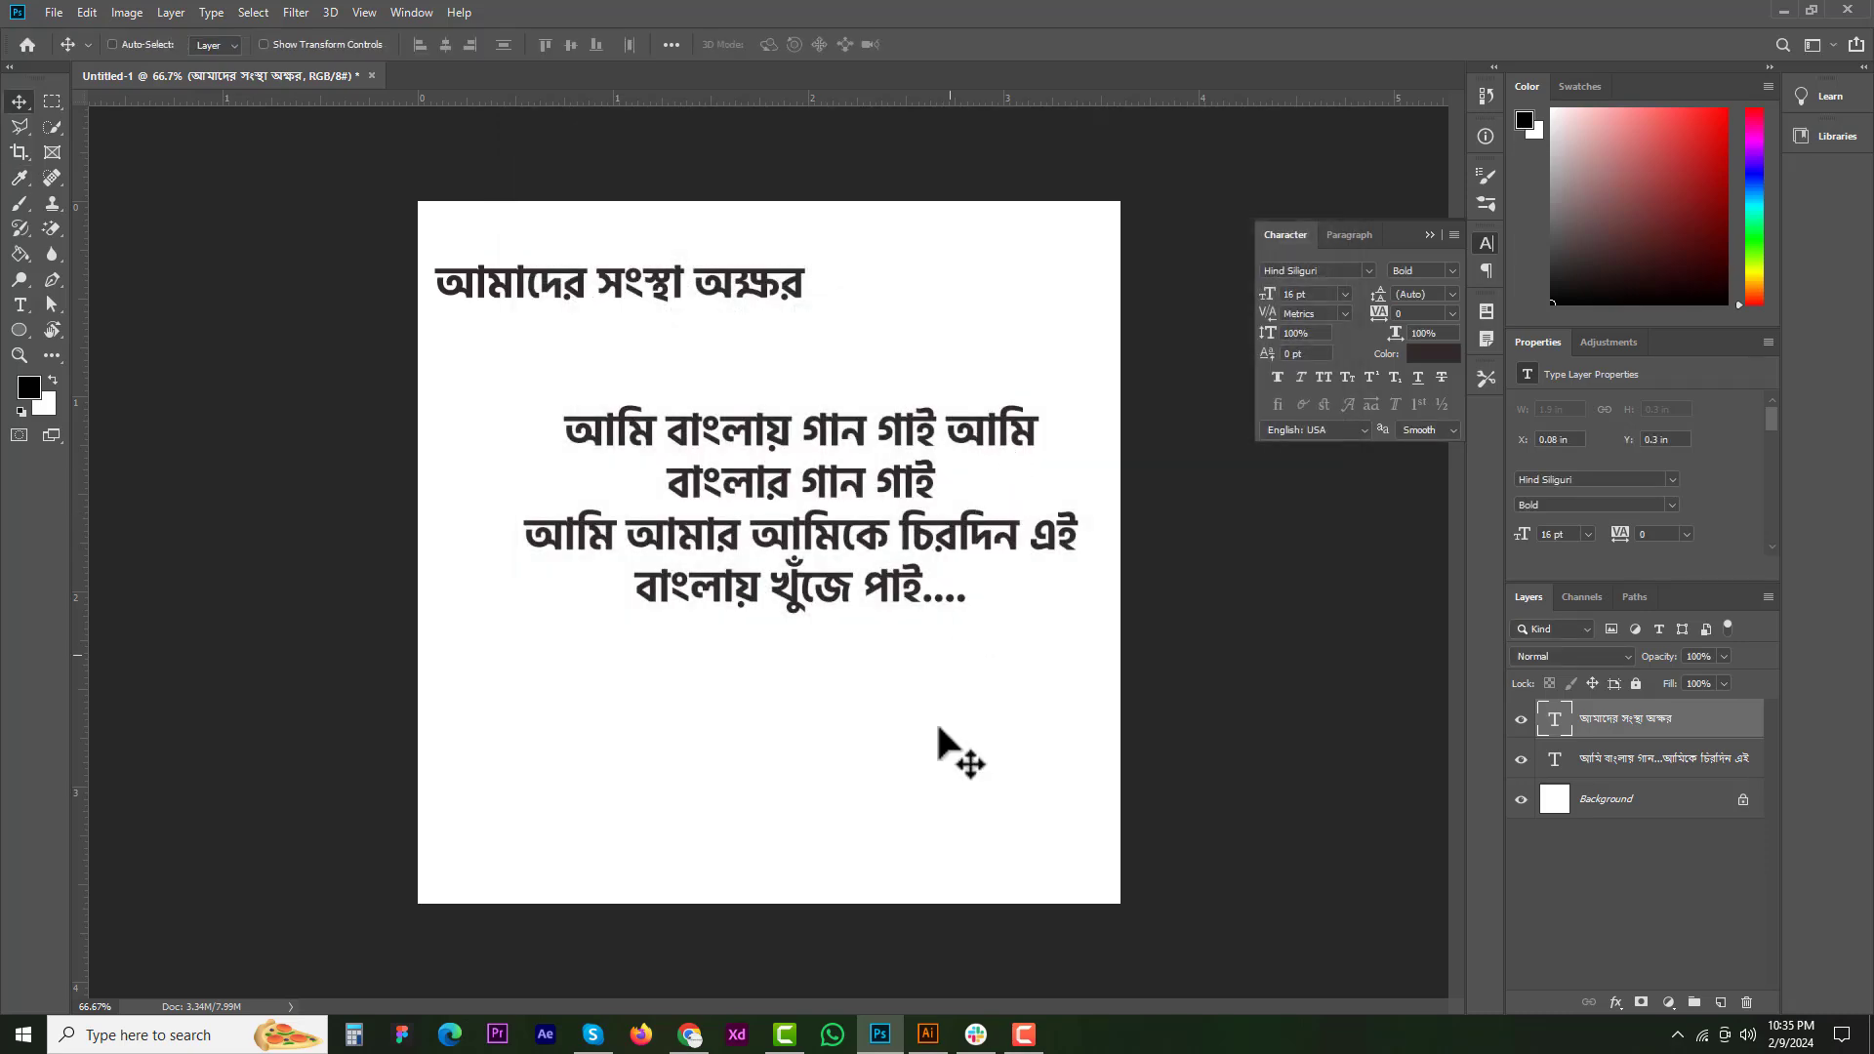
# - Switch to Illustrator, select the broken Bangla text box, and enable Show Indic Options in the Type preferences
pyautogui.click(927, 1033)
pyautogui.click(771, 461)
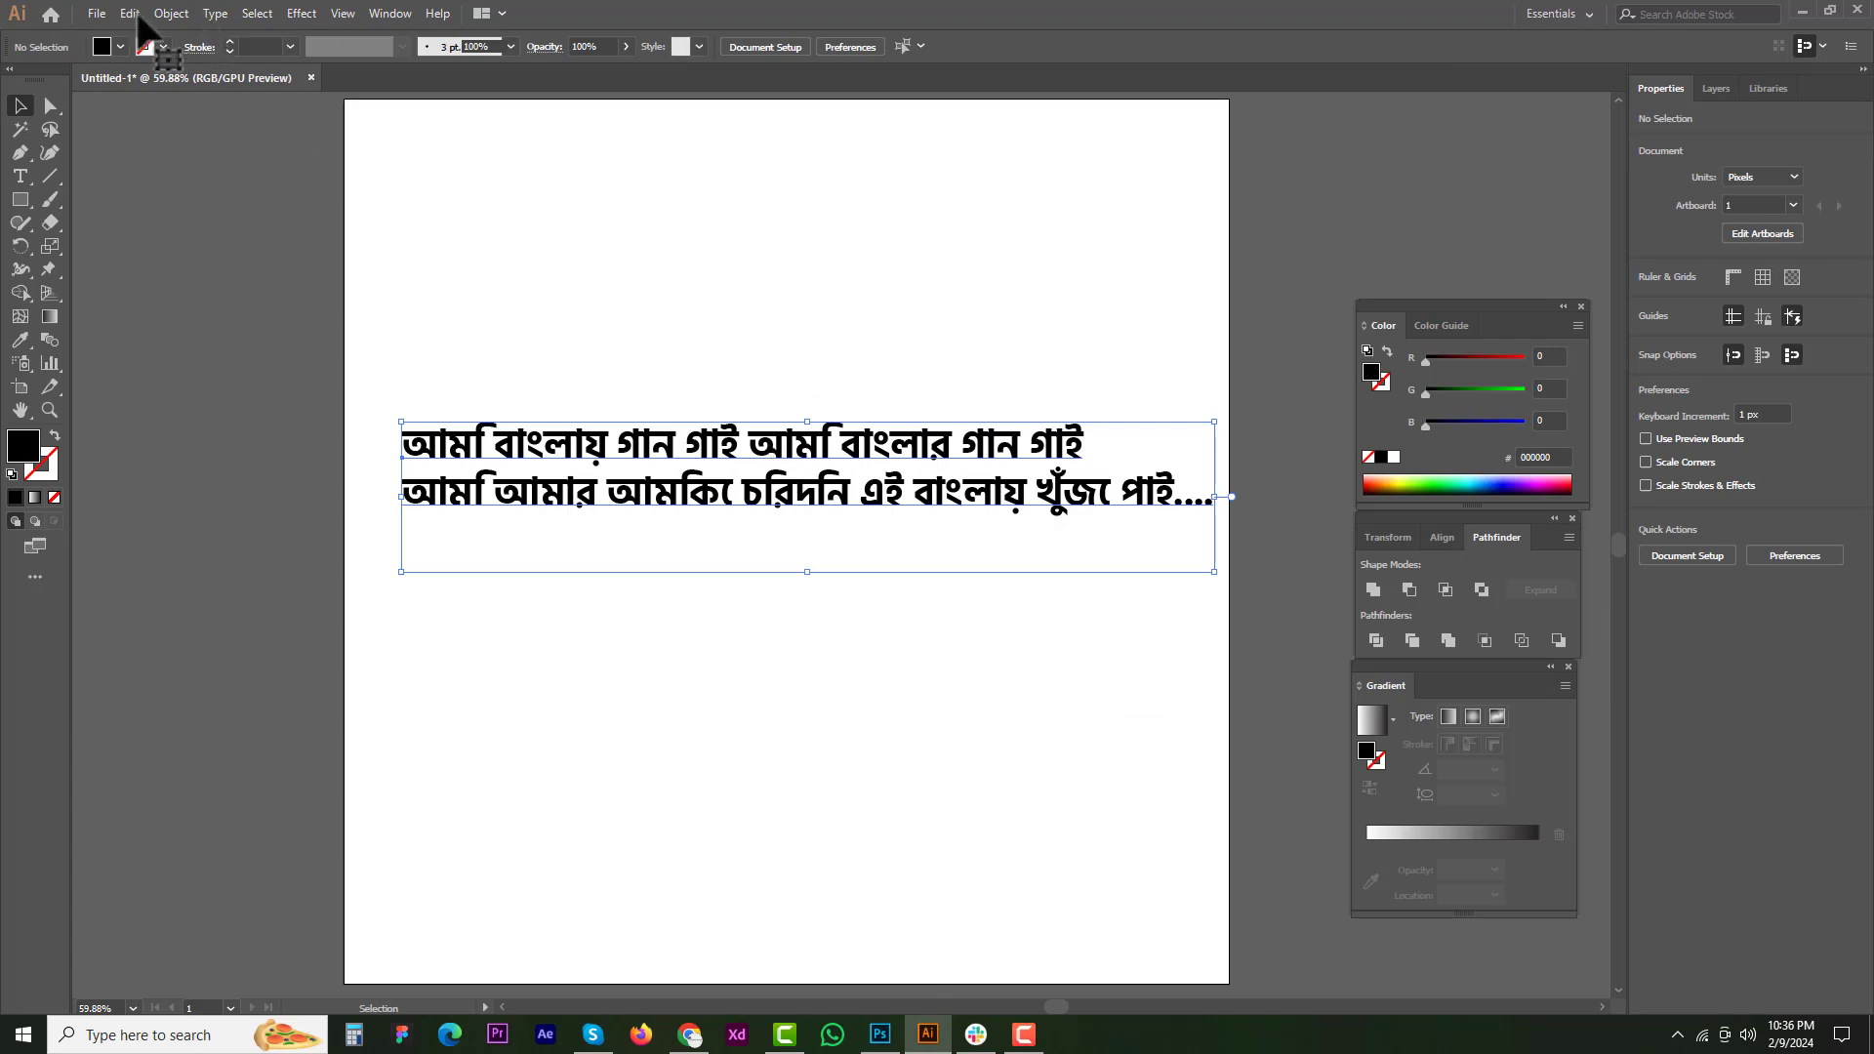
pyautogui.click(129, 14)
pyautogui.moveTo(179, 631)
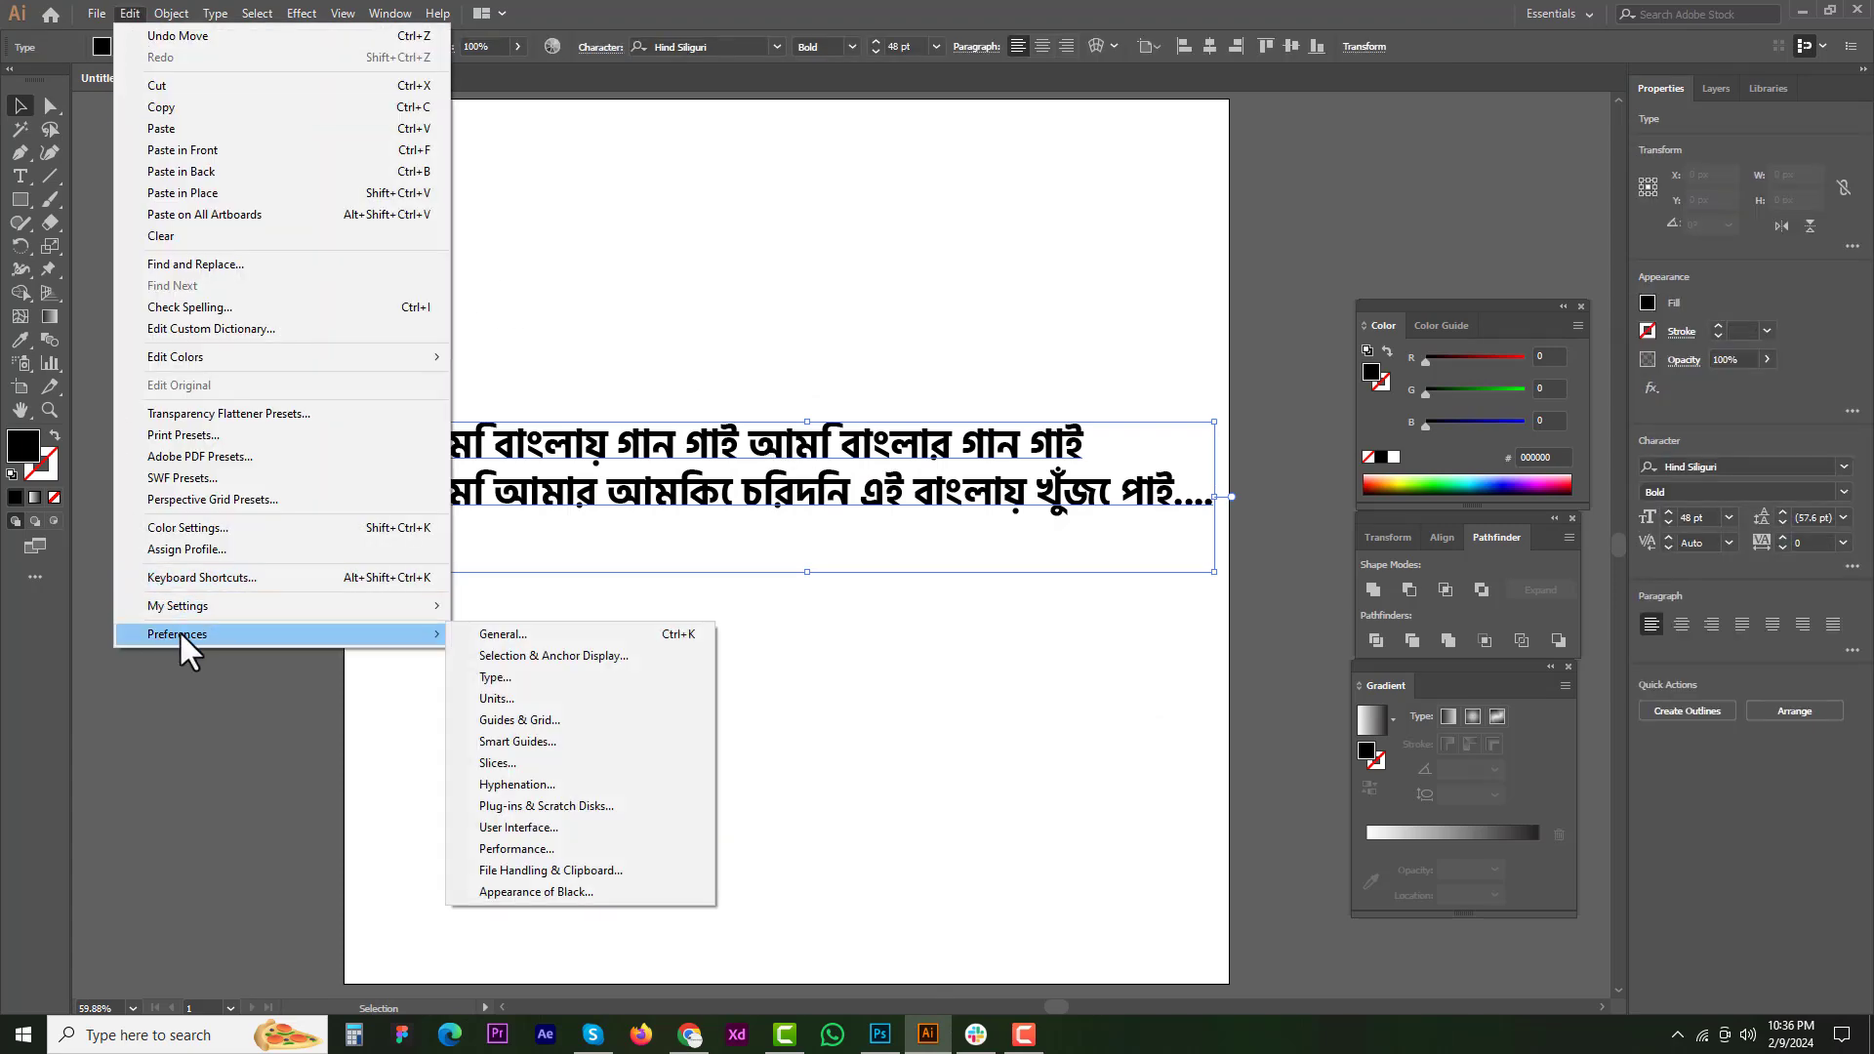
pyautogui.click(512, 680)
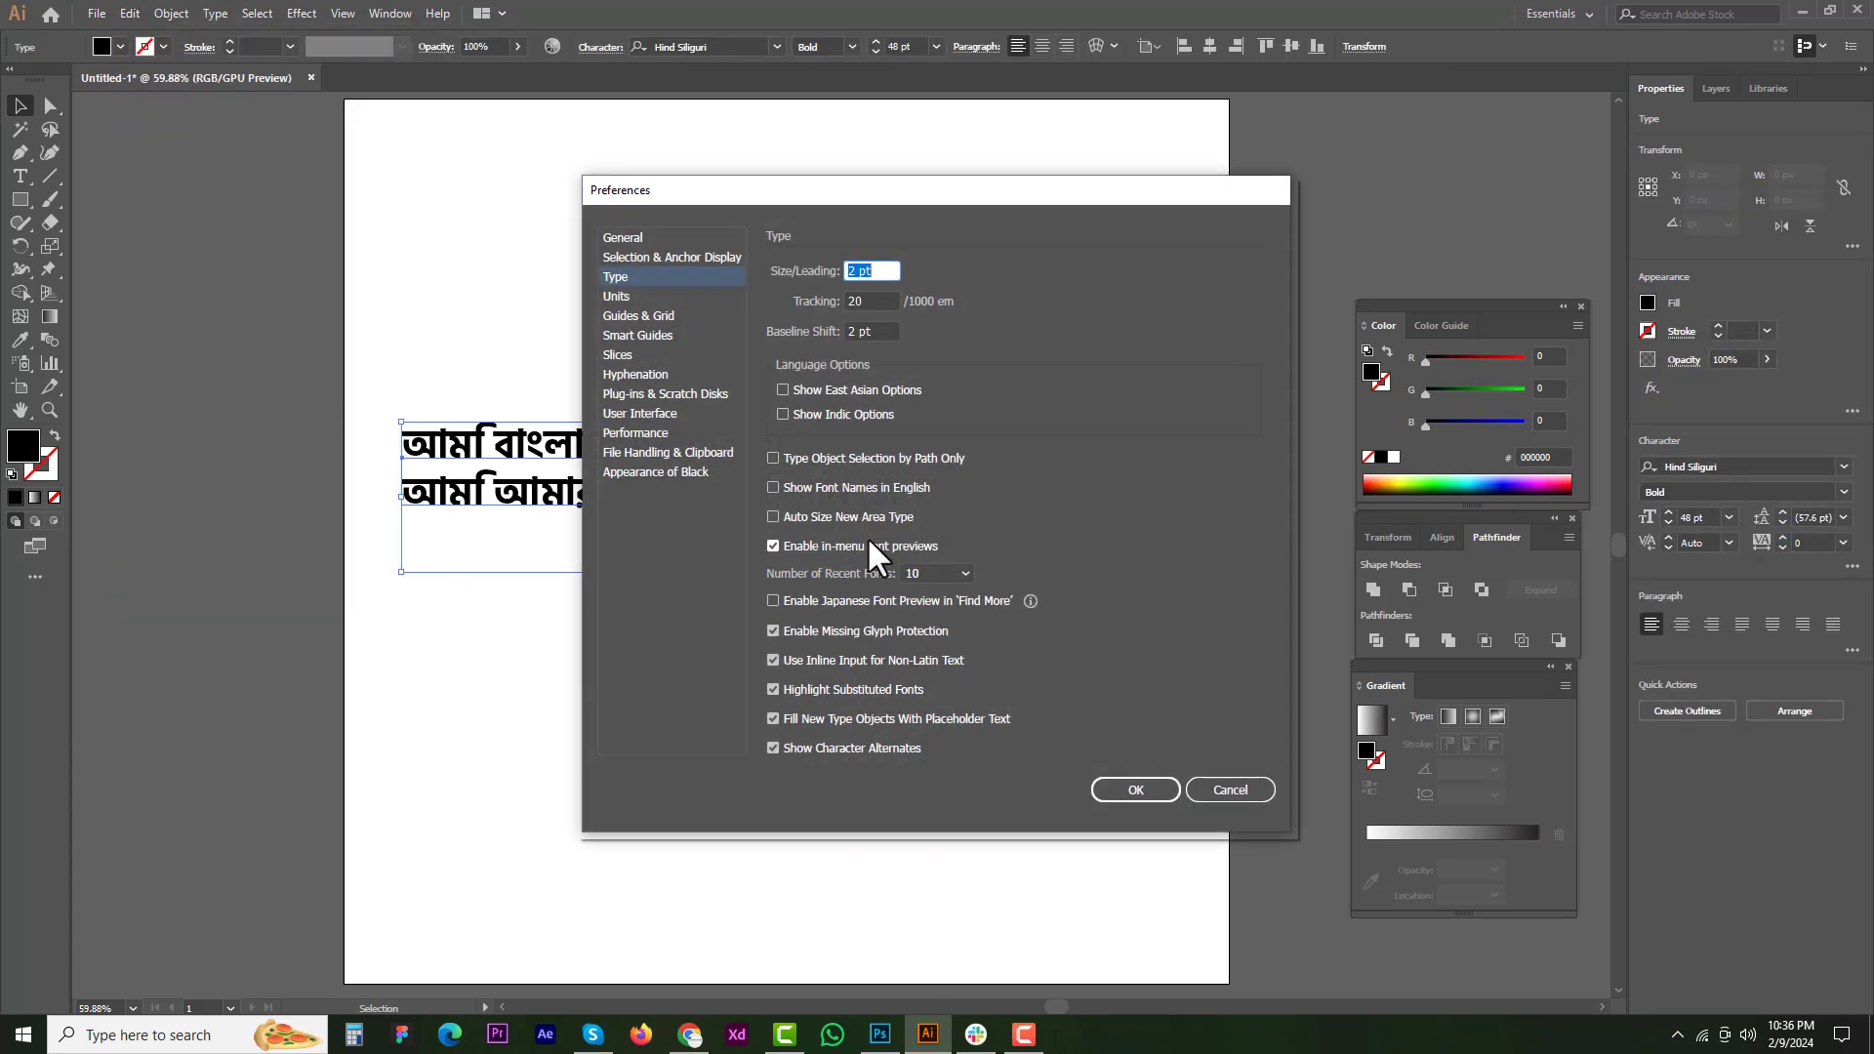
pyautogui.click(841, 412)
pyautogui.click(636, 280)
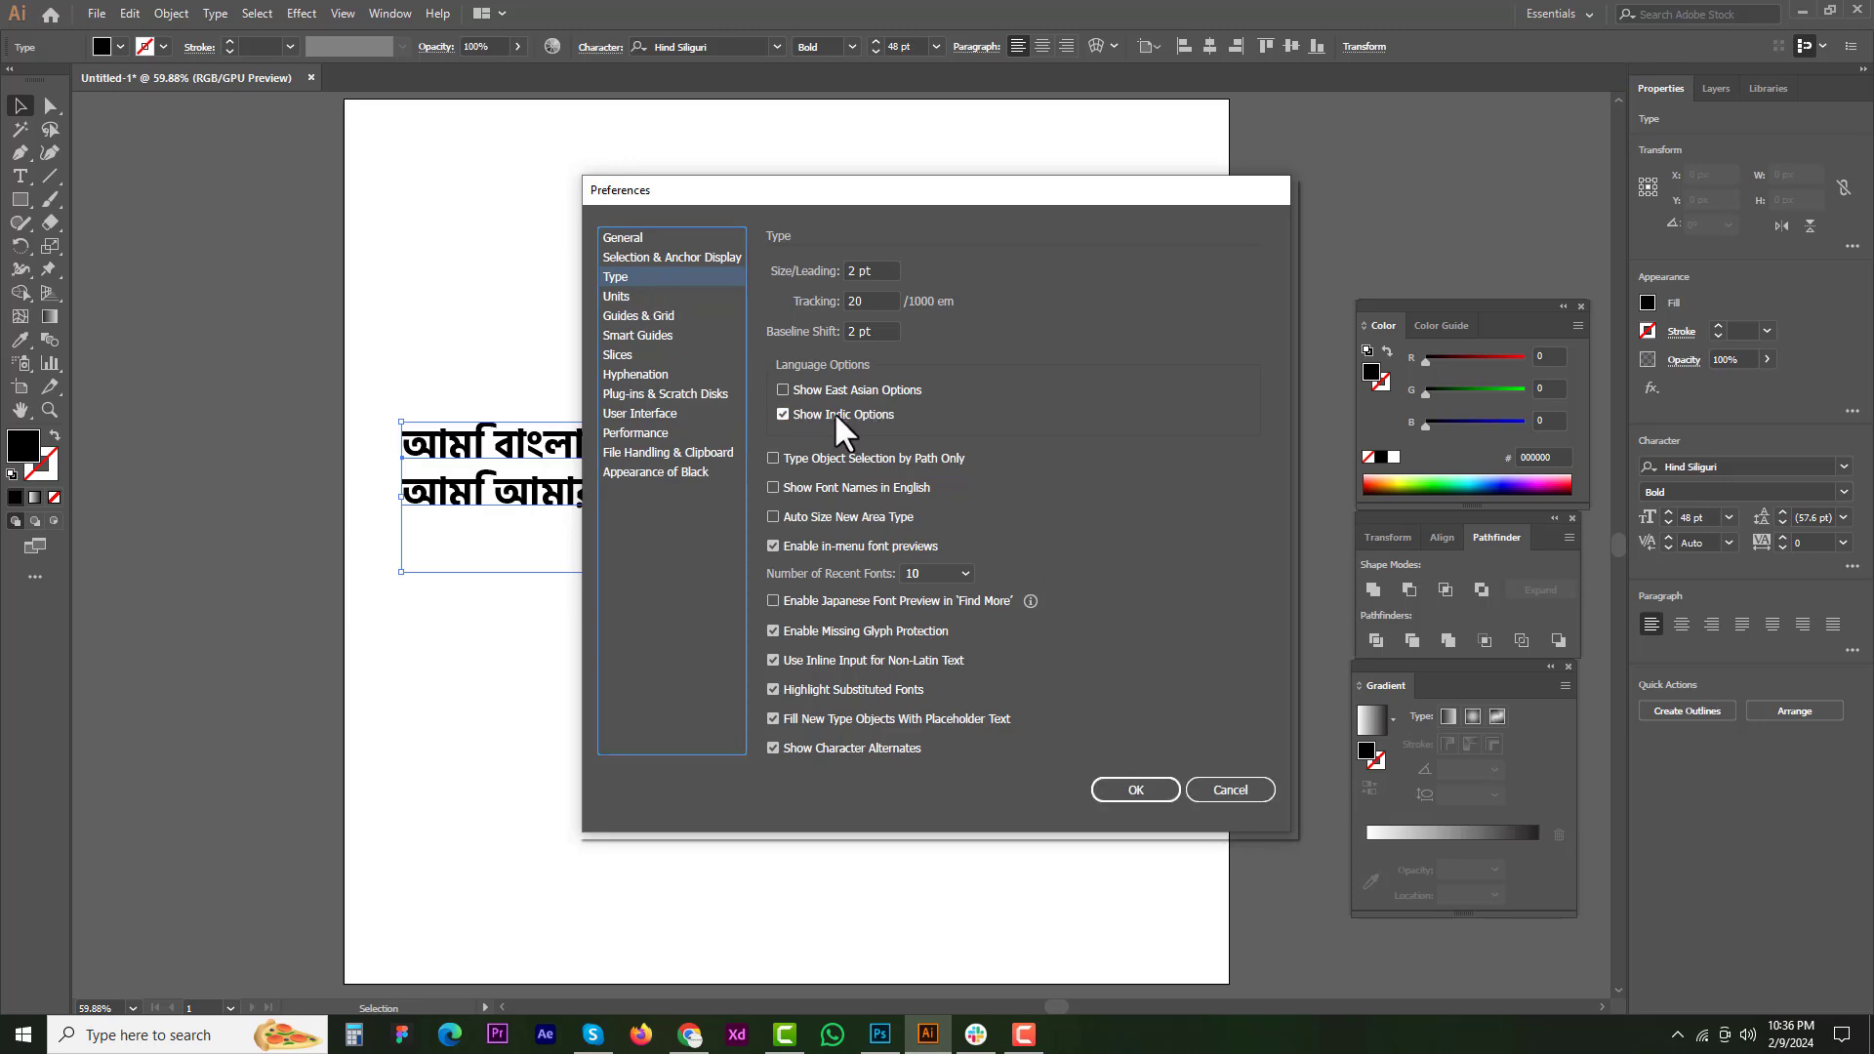
pyautogui.click(1138, 795)
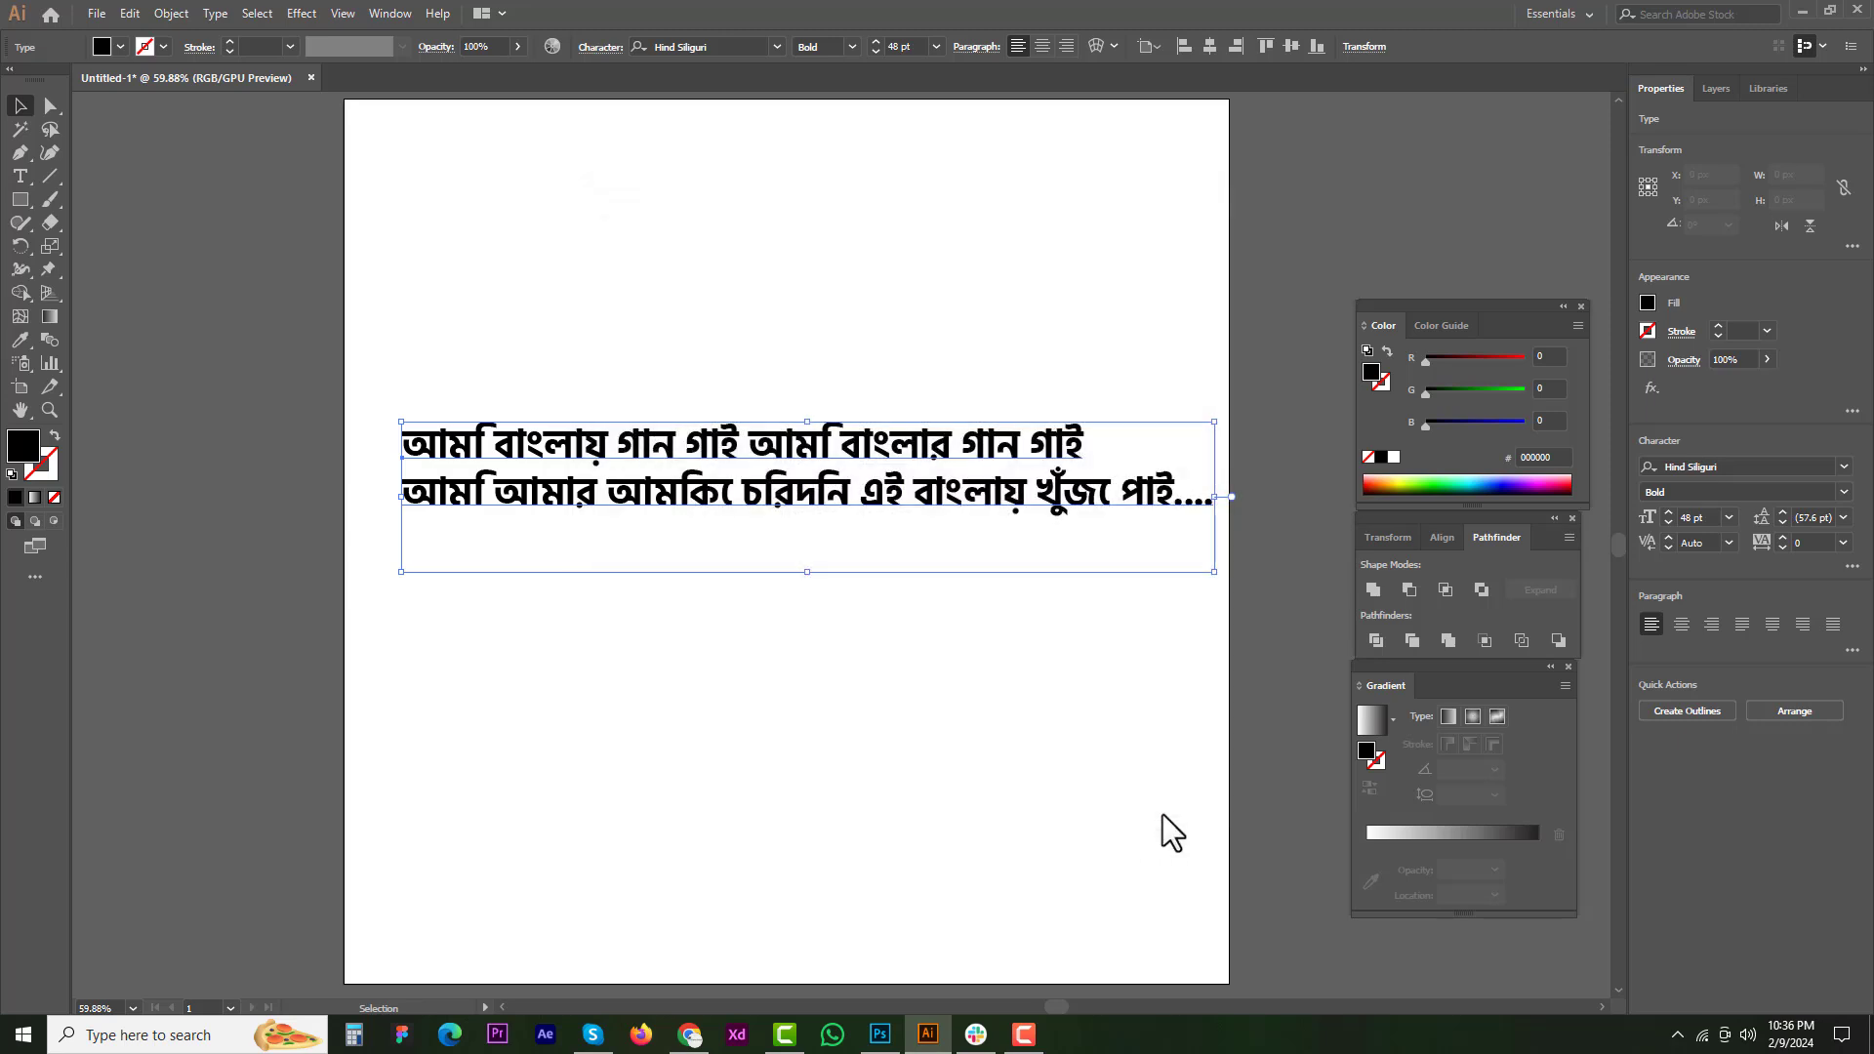
# - Delete the broken Bangla verse text box from the Illustrator artboard
pyautogui.click(866, 674)
pyautogui.click(803, 488)
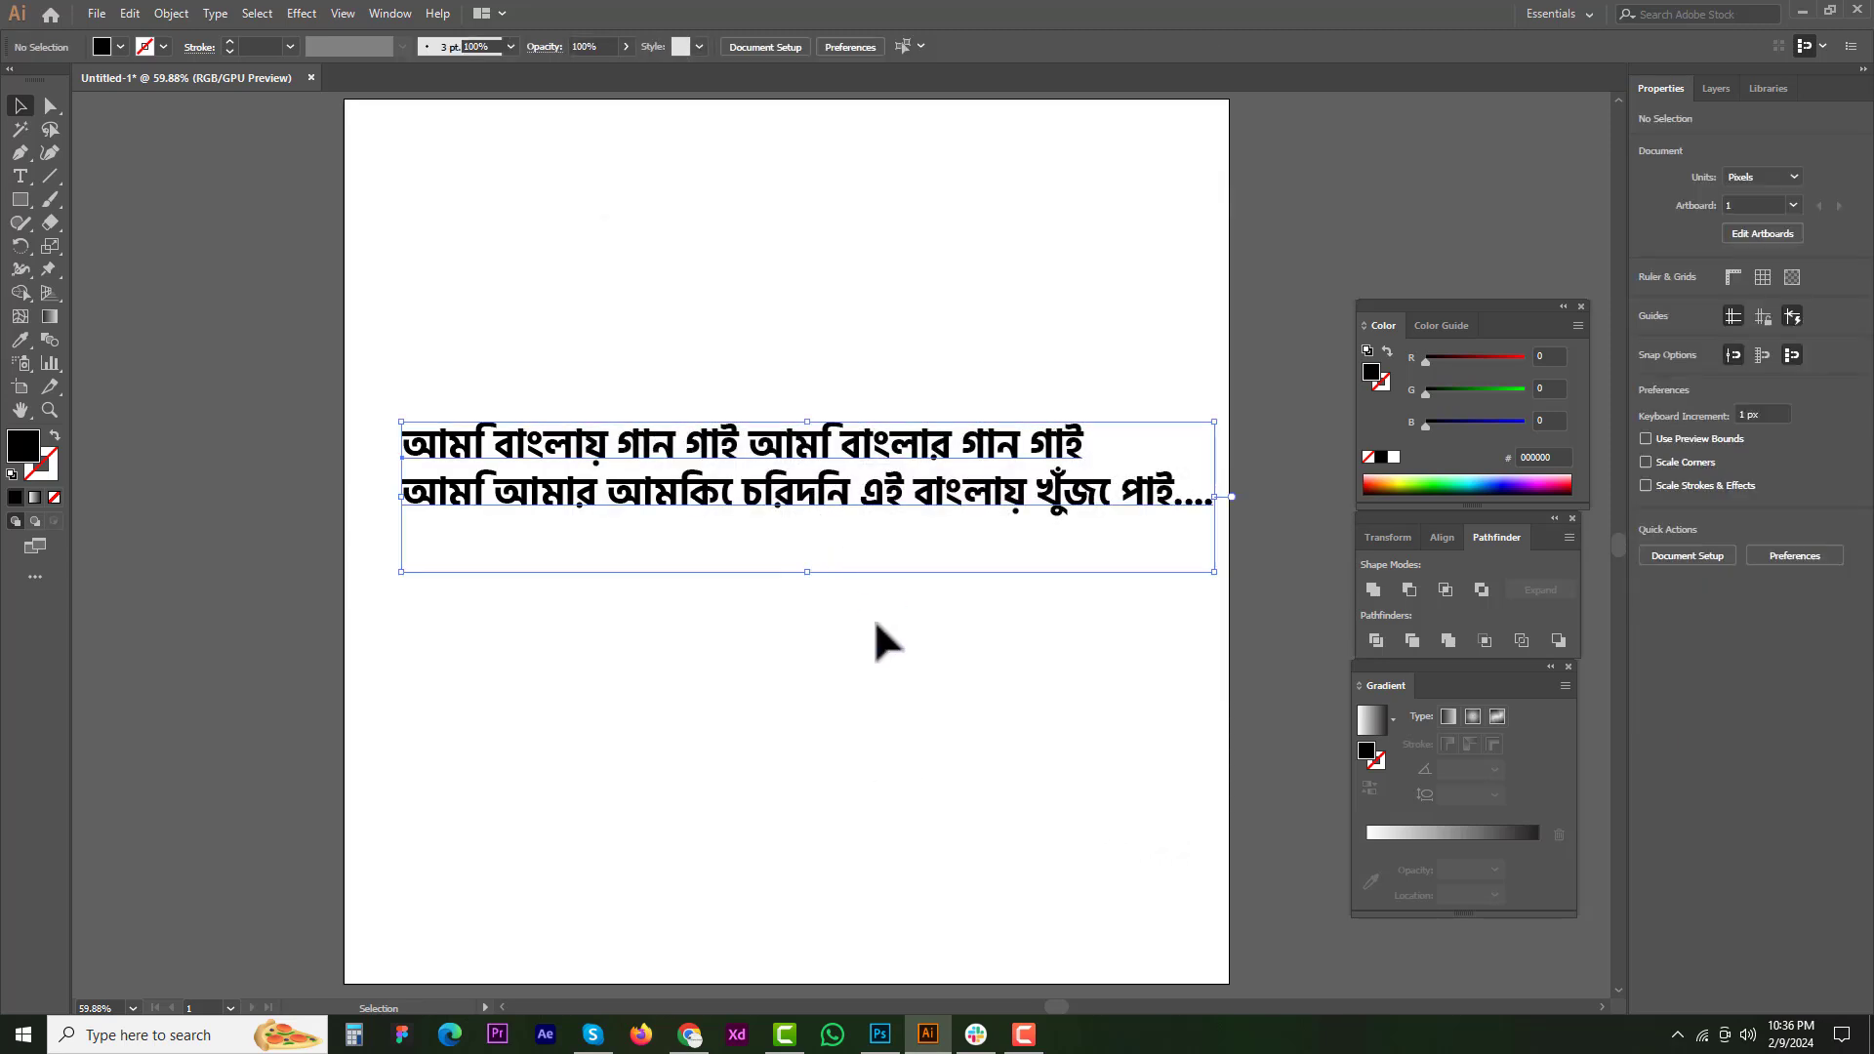
pyautogui.press('Delete')
# - Paste the Bangla verse from the Google Docs document into a new area text box in Illustrator and move it near the artboard's upper edge
pyautogui.click(690, 1035)
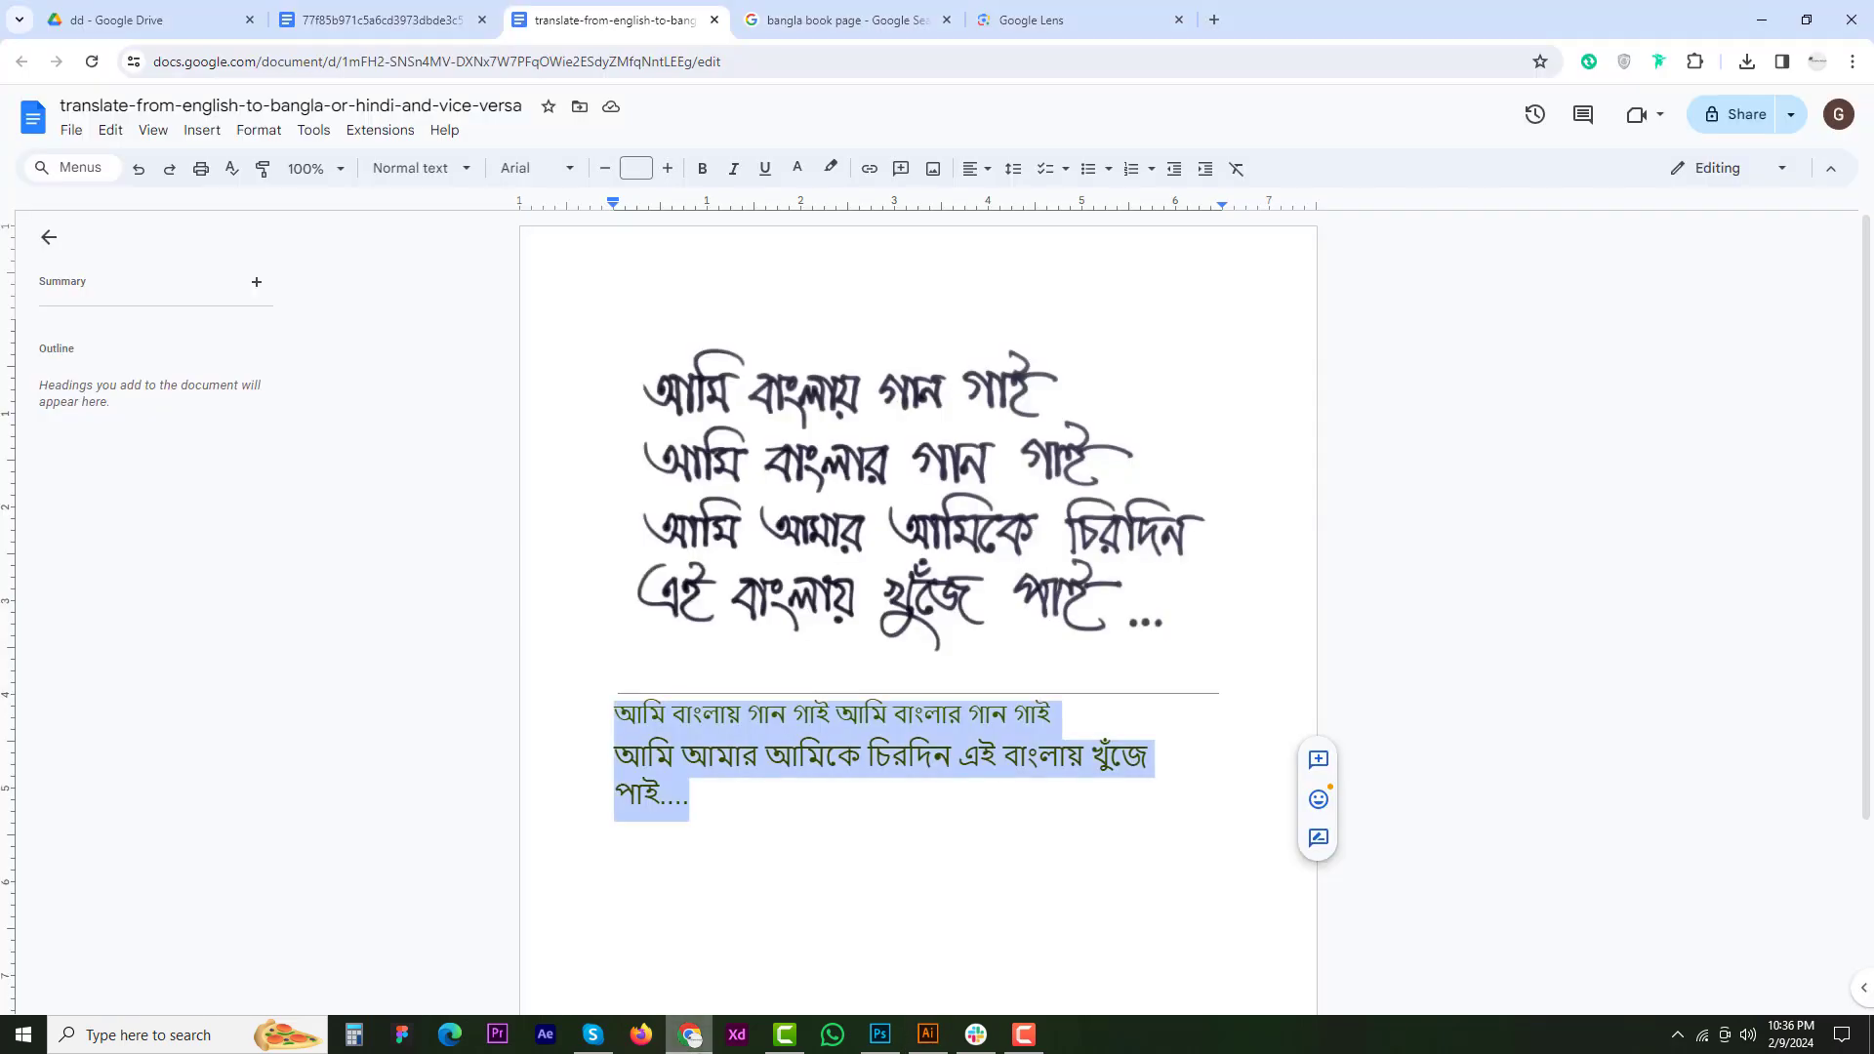
pyautogui.click(690, 1034)
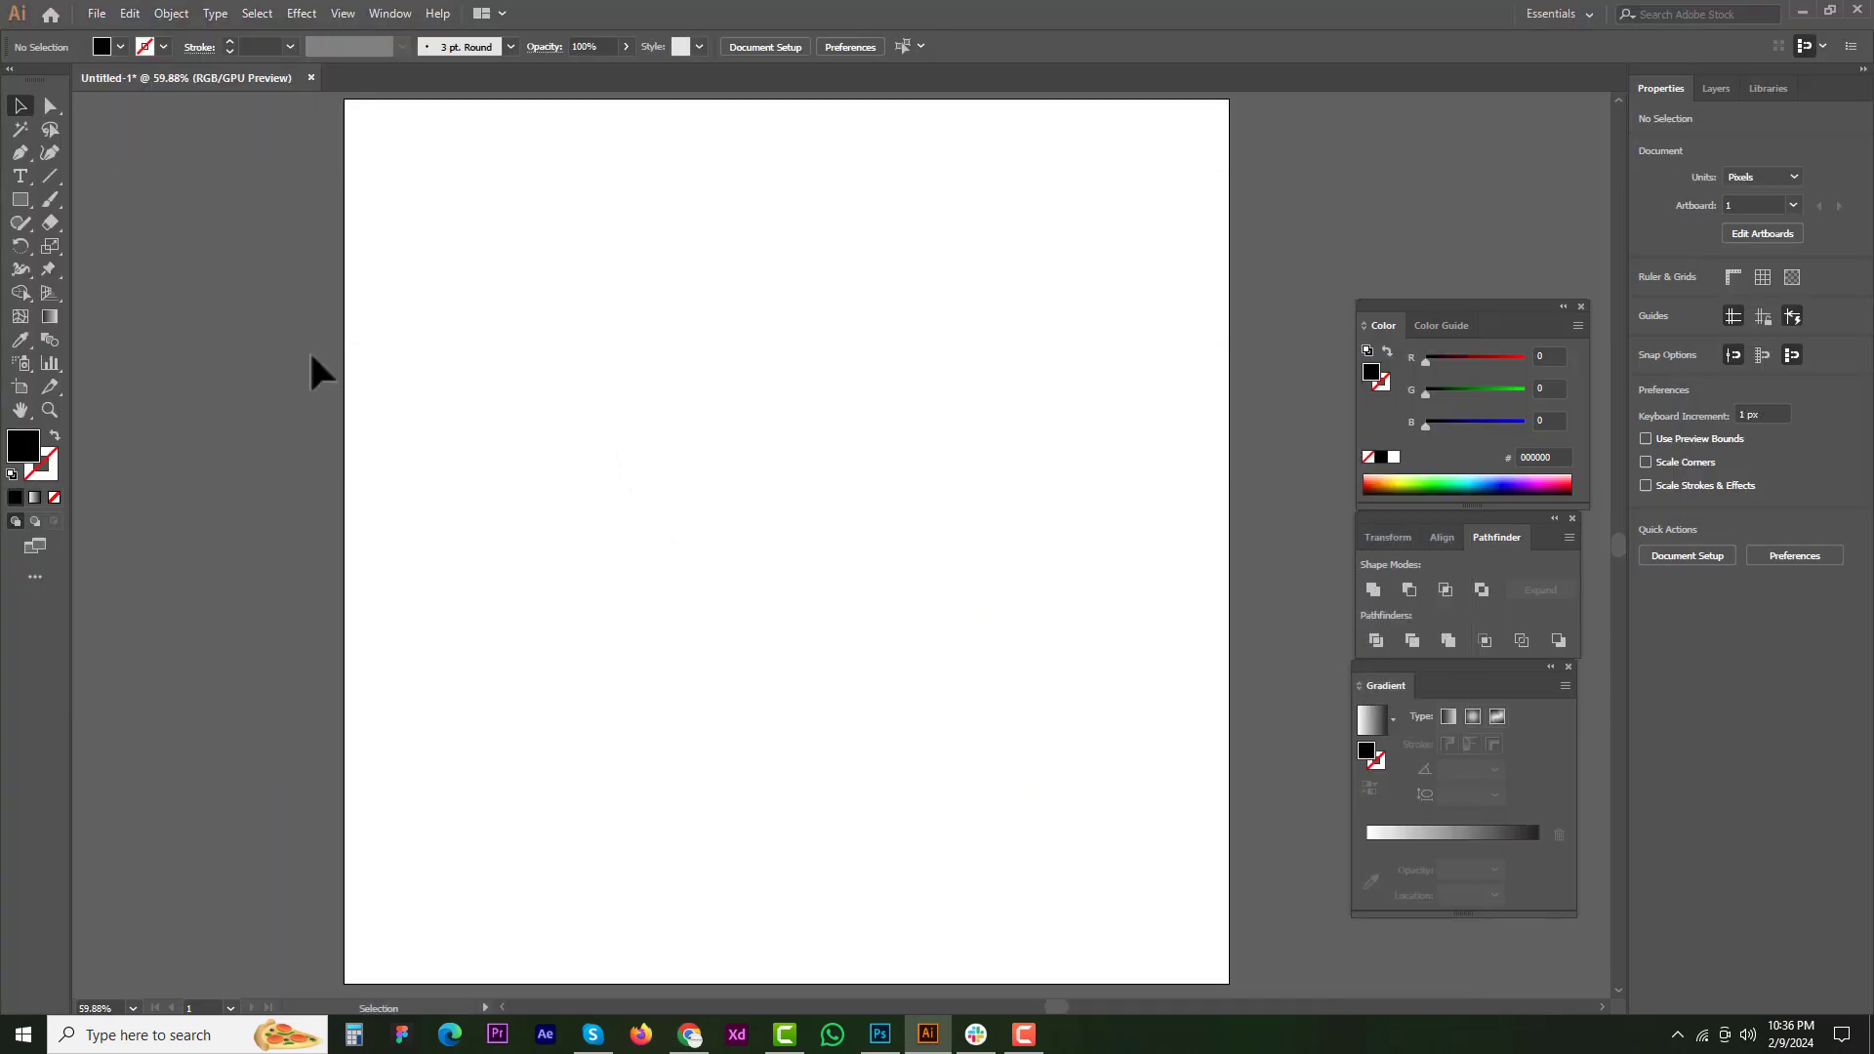
pyautogui.press('t')
pyautogui.moveTo(410, 390); pyautogui.dragTo(1122, 684)
pyautogui.hotkey('ctrl', 'v')
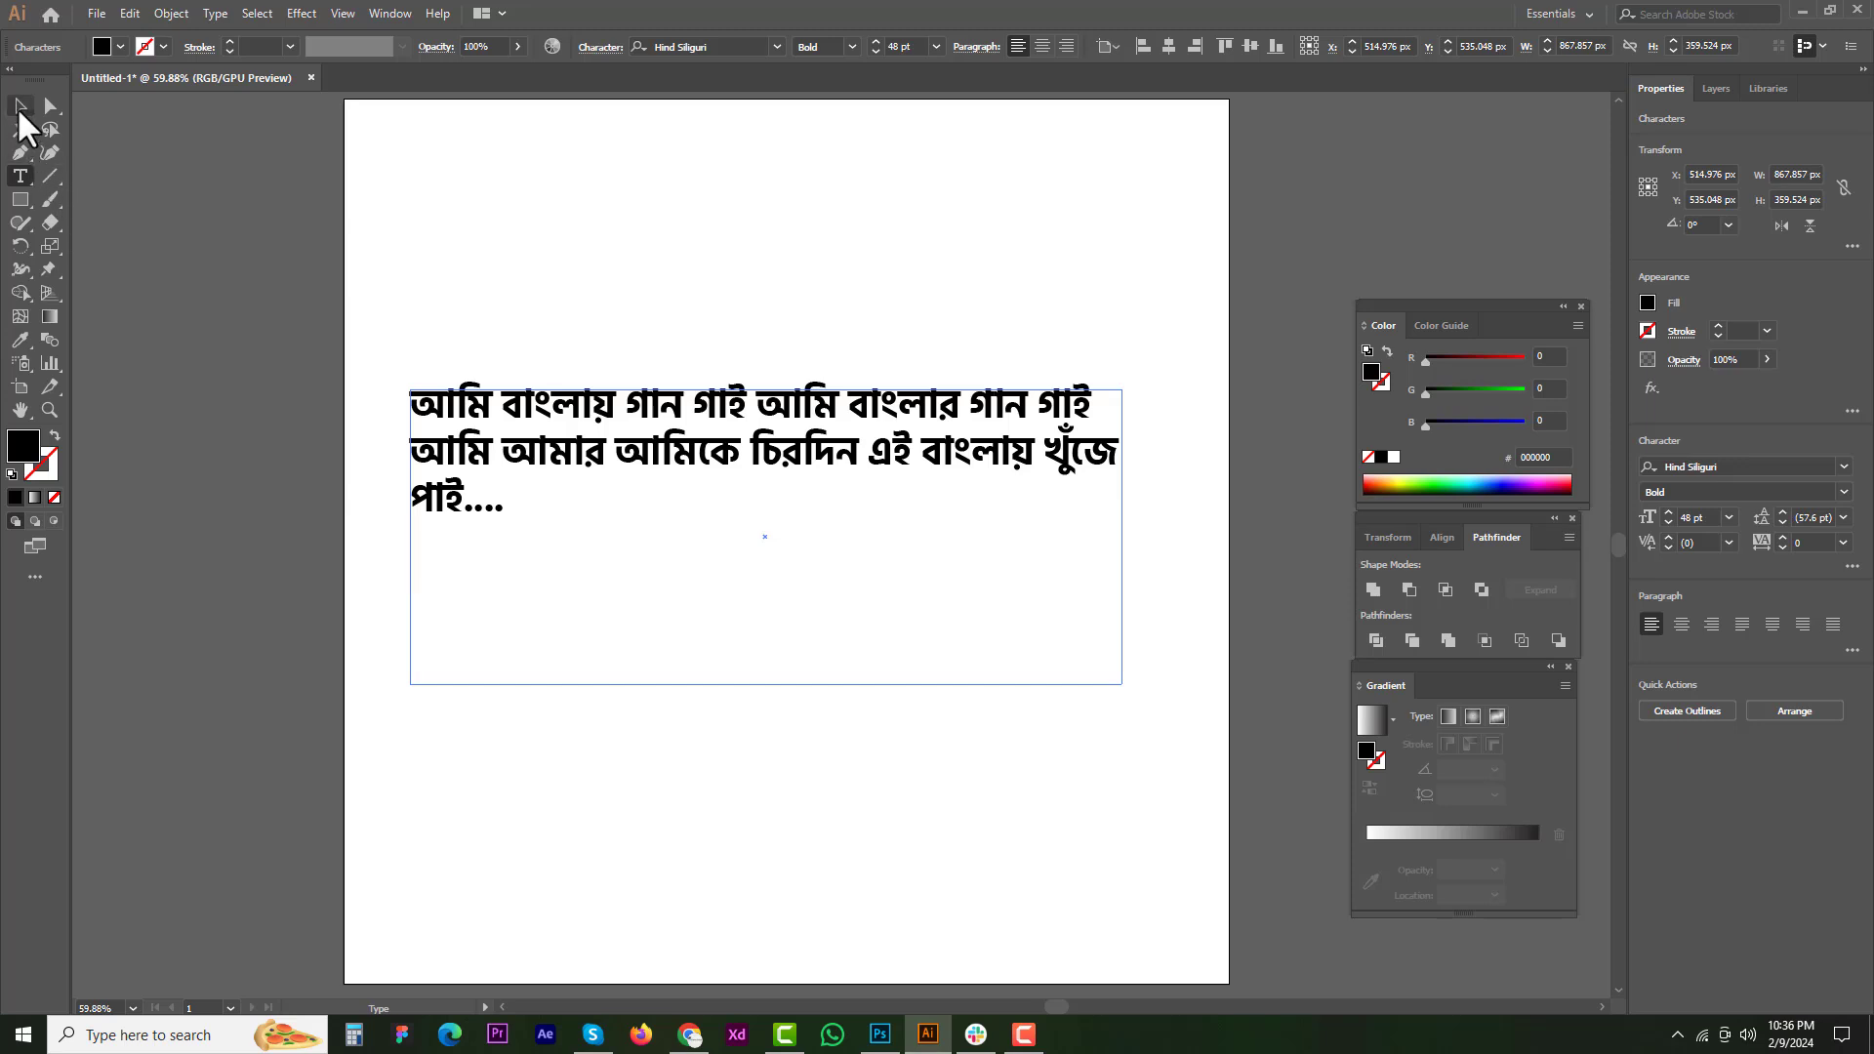
pyautogui.click(19, 106)
pyautogui.moveTo(733, 437); pyautogui.dragTo(759, 254)
# - Add a test text line reading আমাদের সংস্থা আমি স্বাক্ষর দিব below the verse and remove it after repositioning it
pyautogui.press('t')
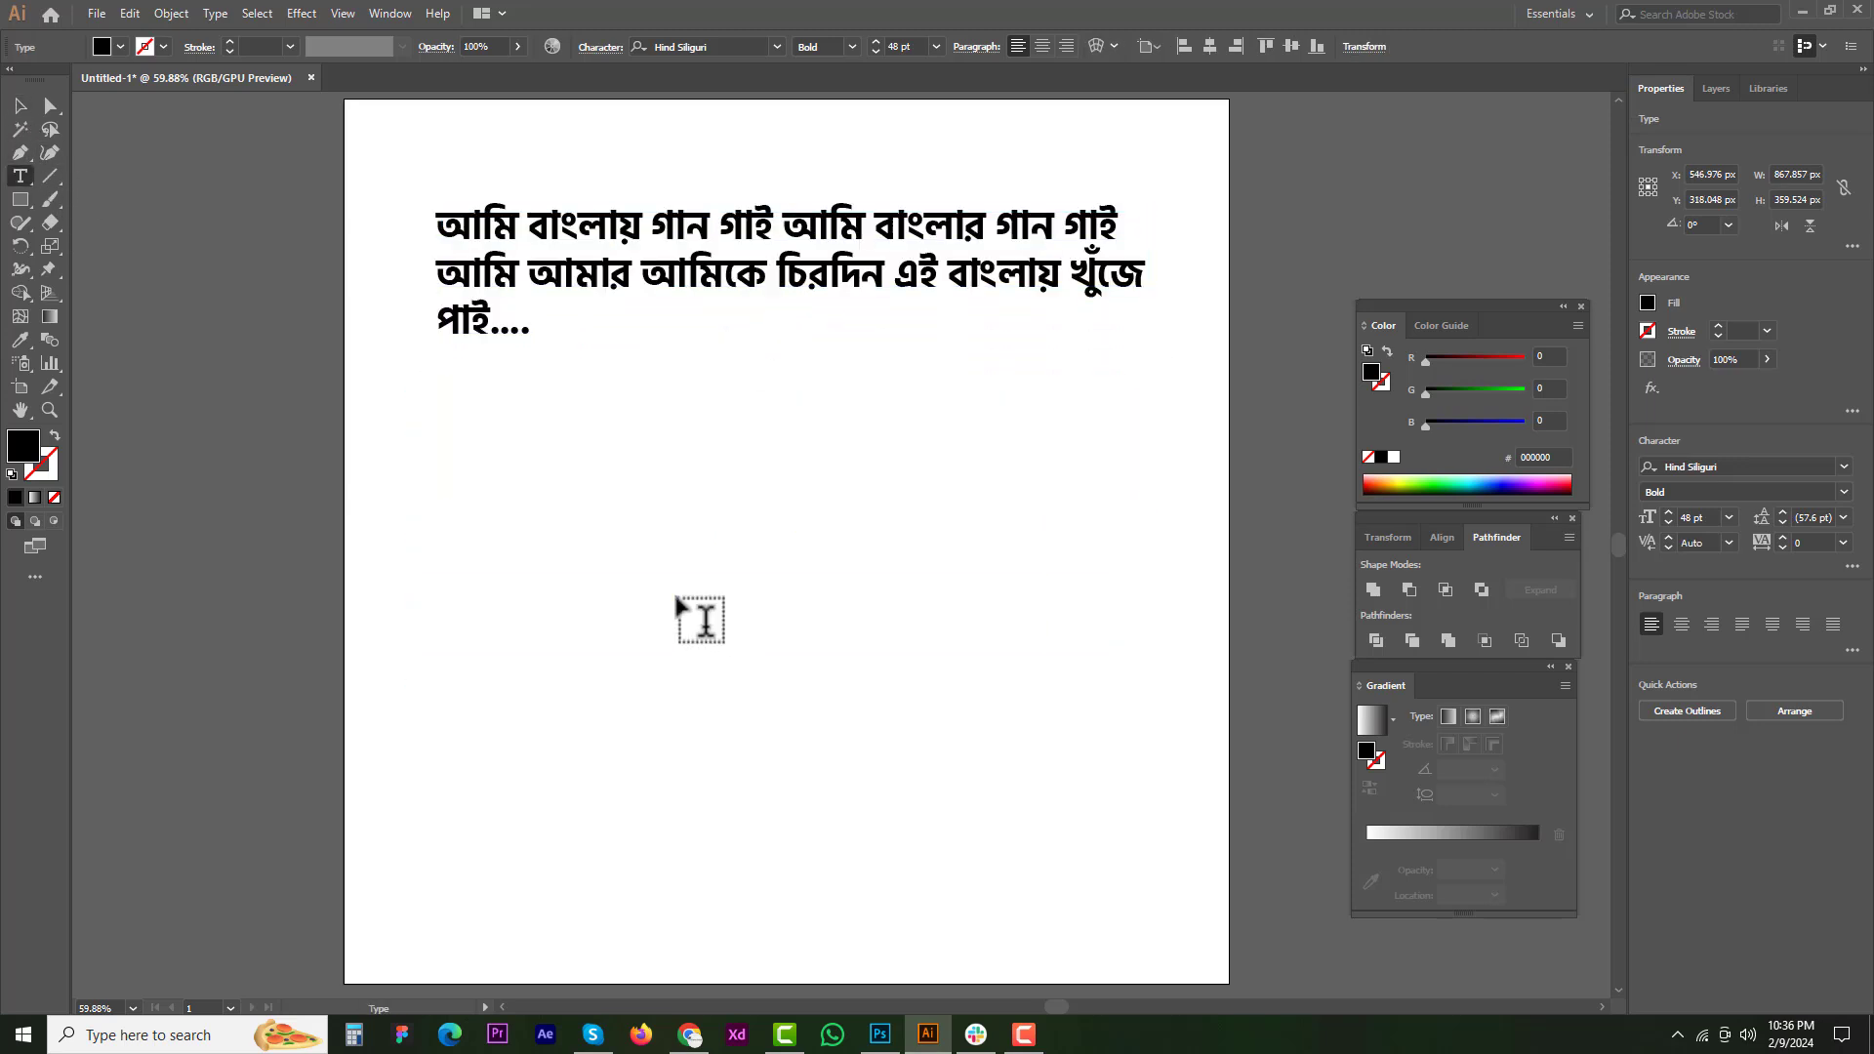
pyautogui.click(683, 600)
pyautogui.write('আমাদের ')
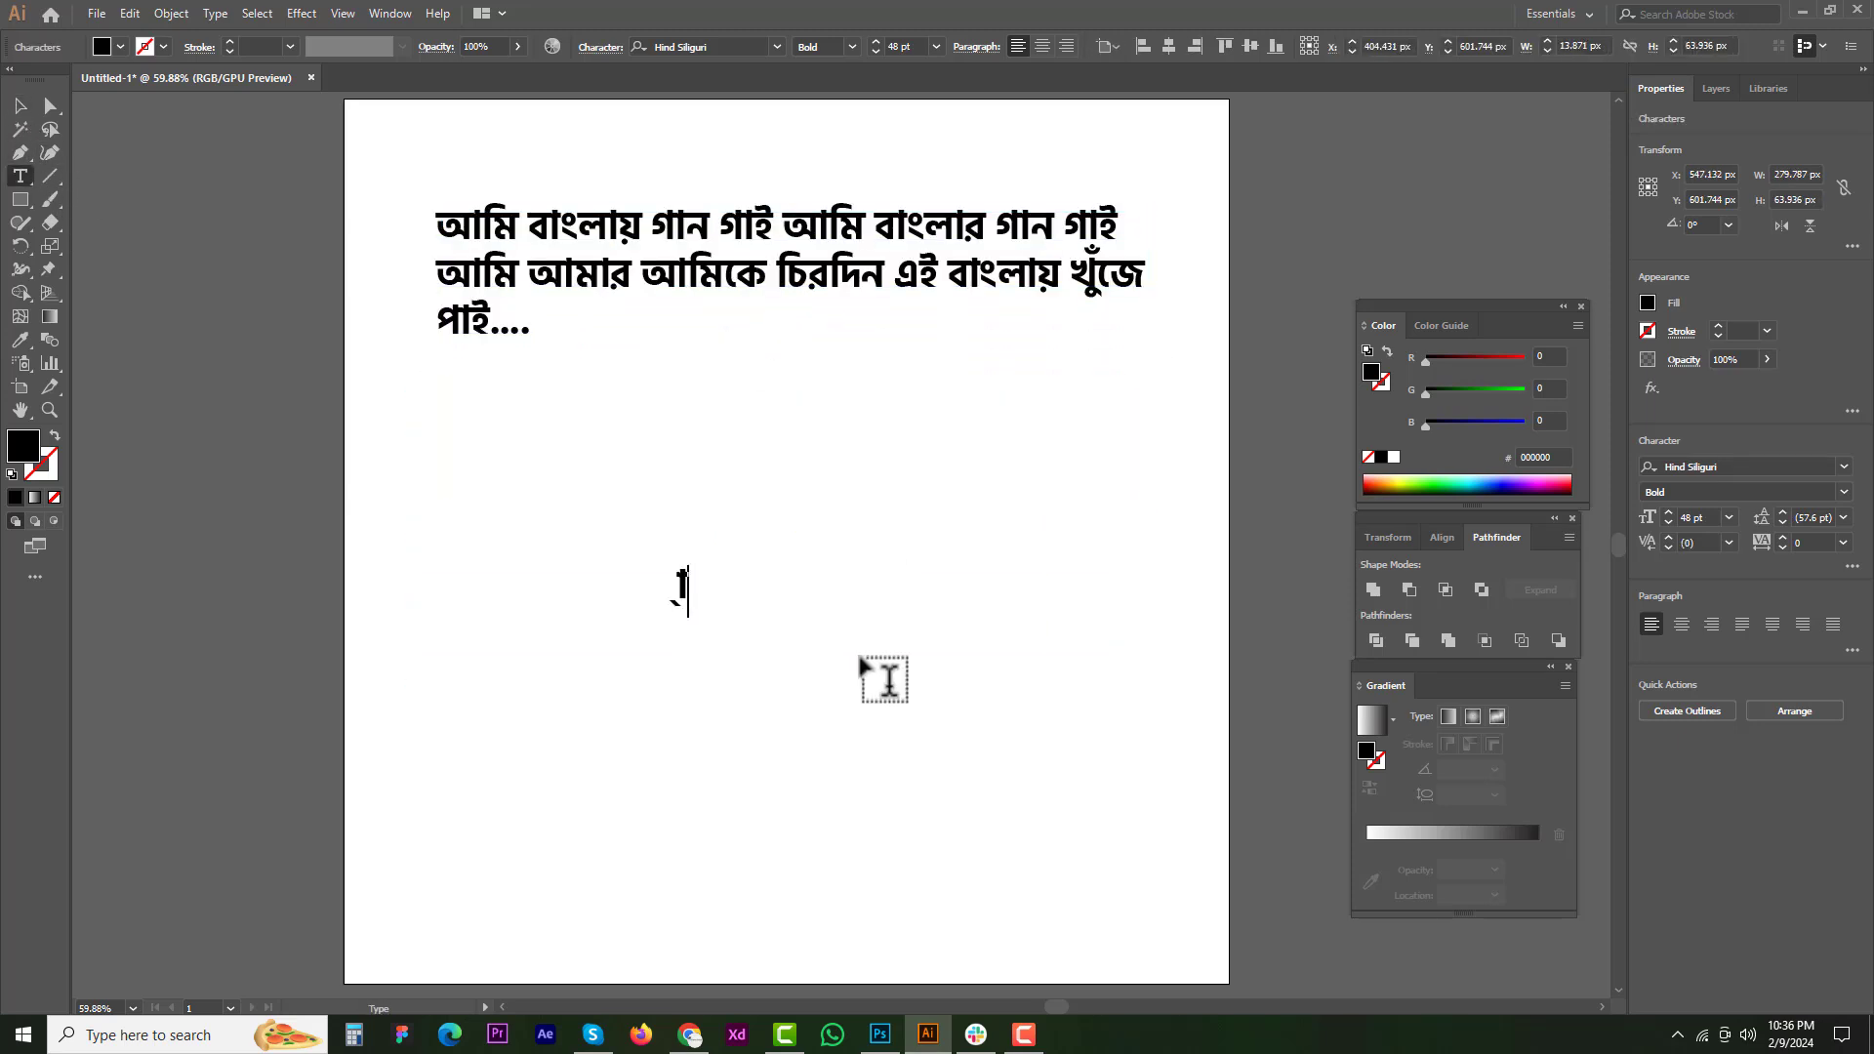
pyautogui.write('সংস্থা')
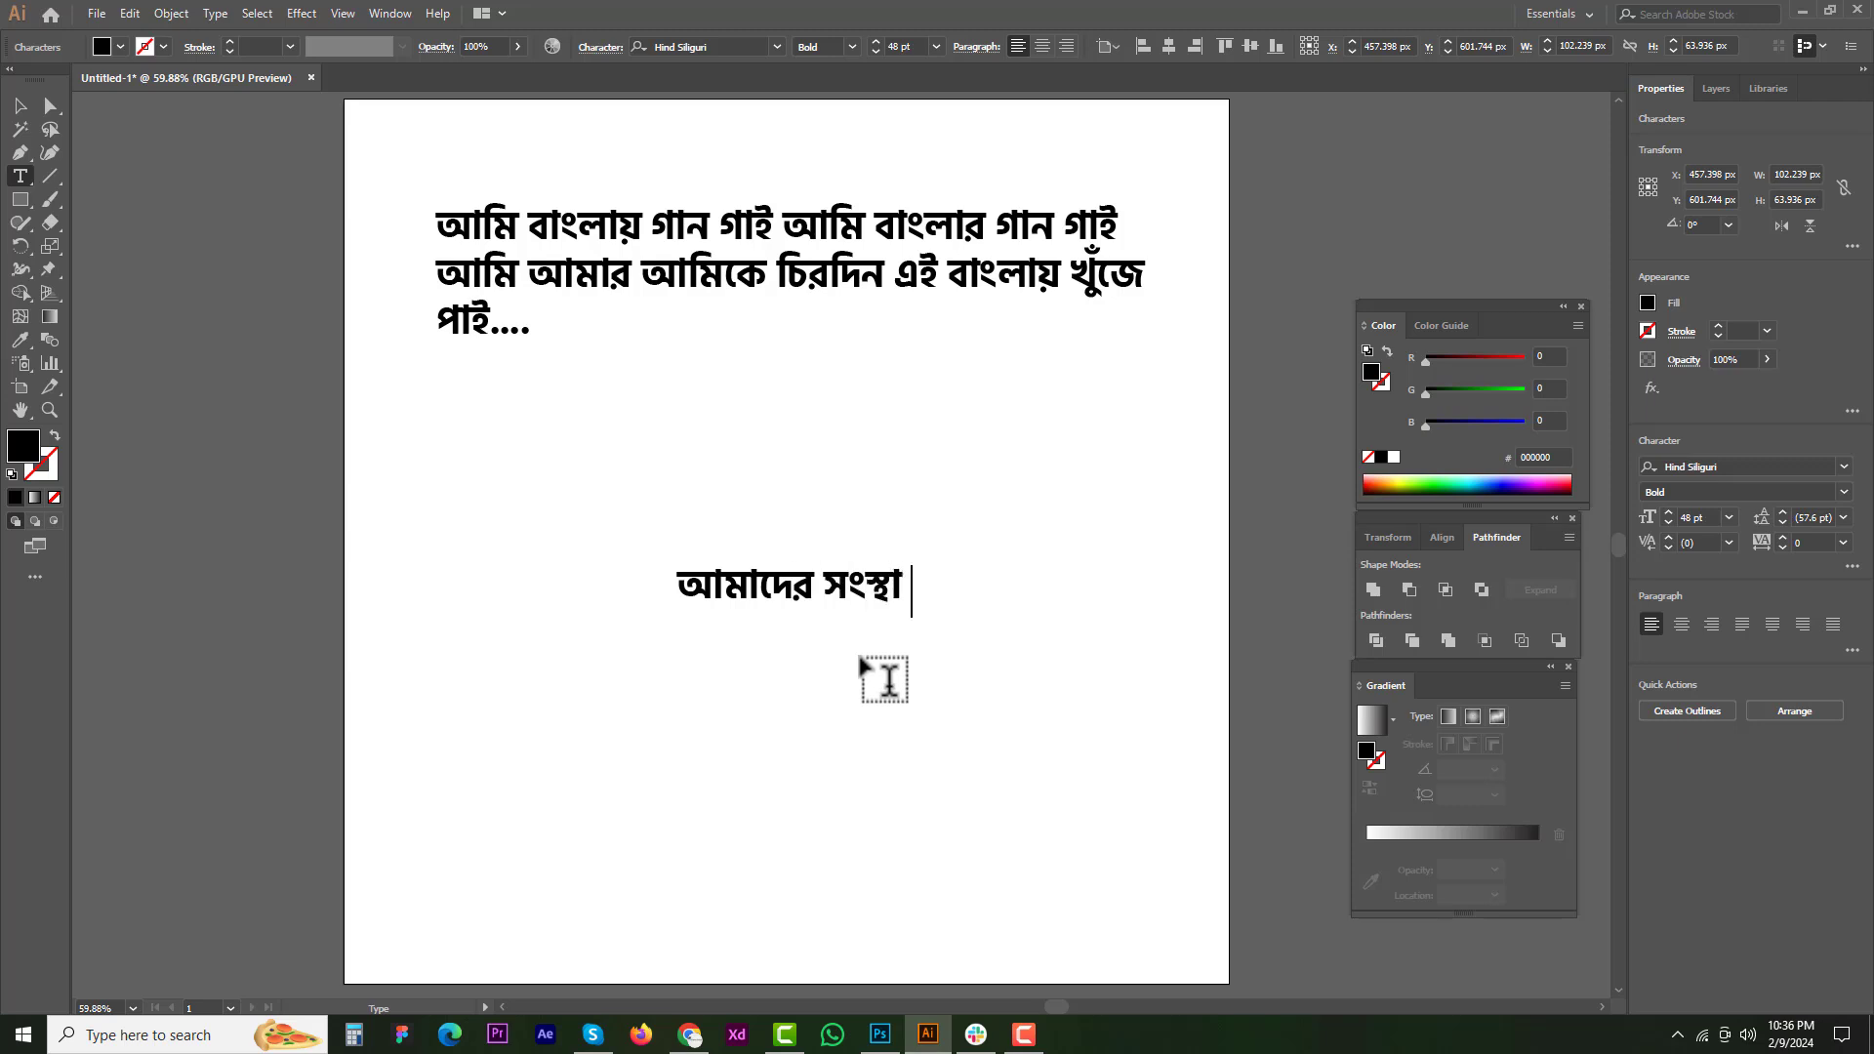
pyautogui.write(' আমি ')
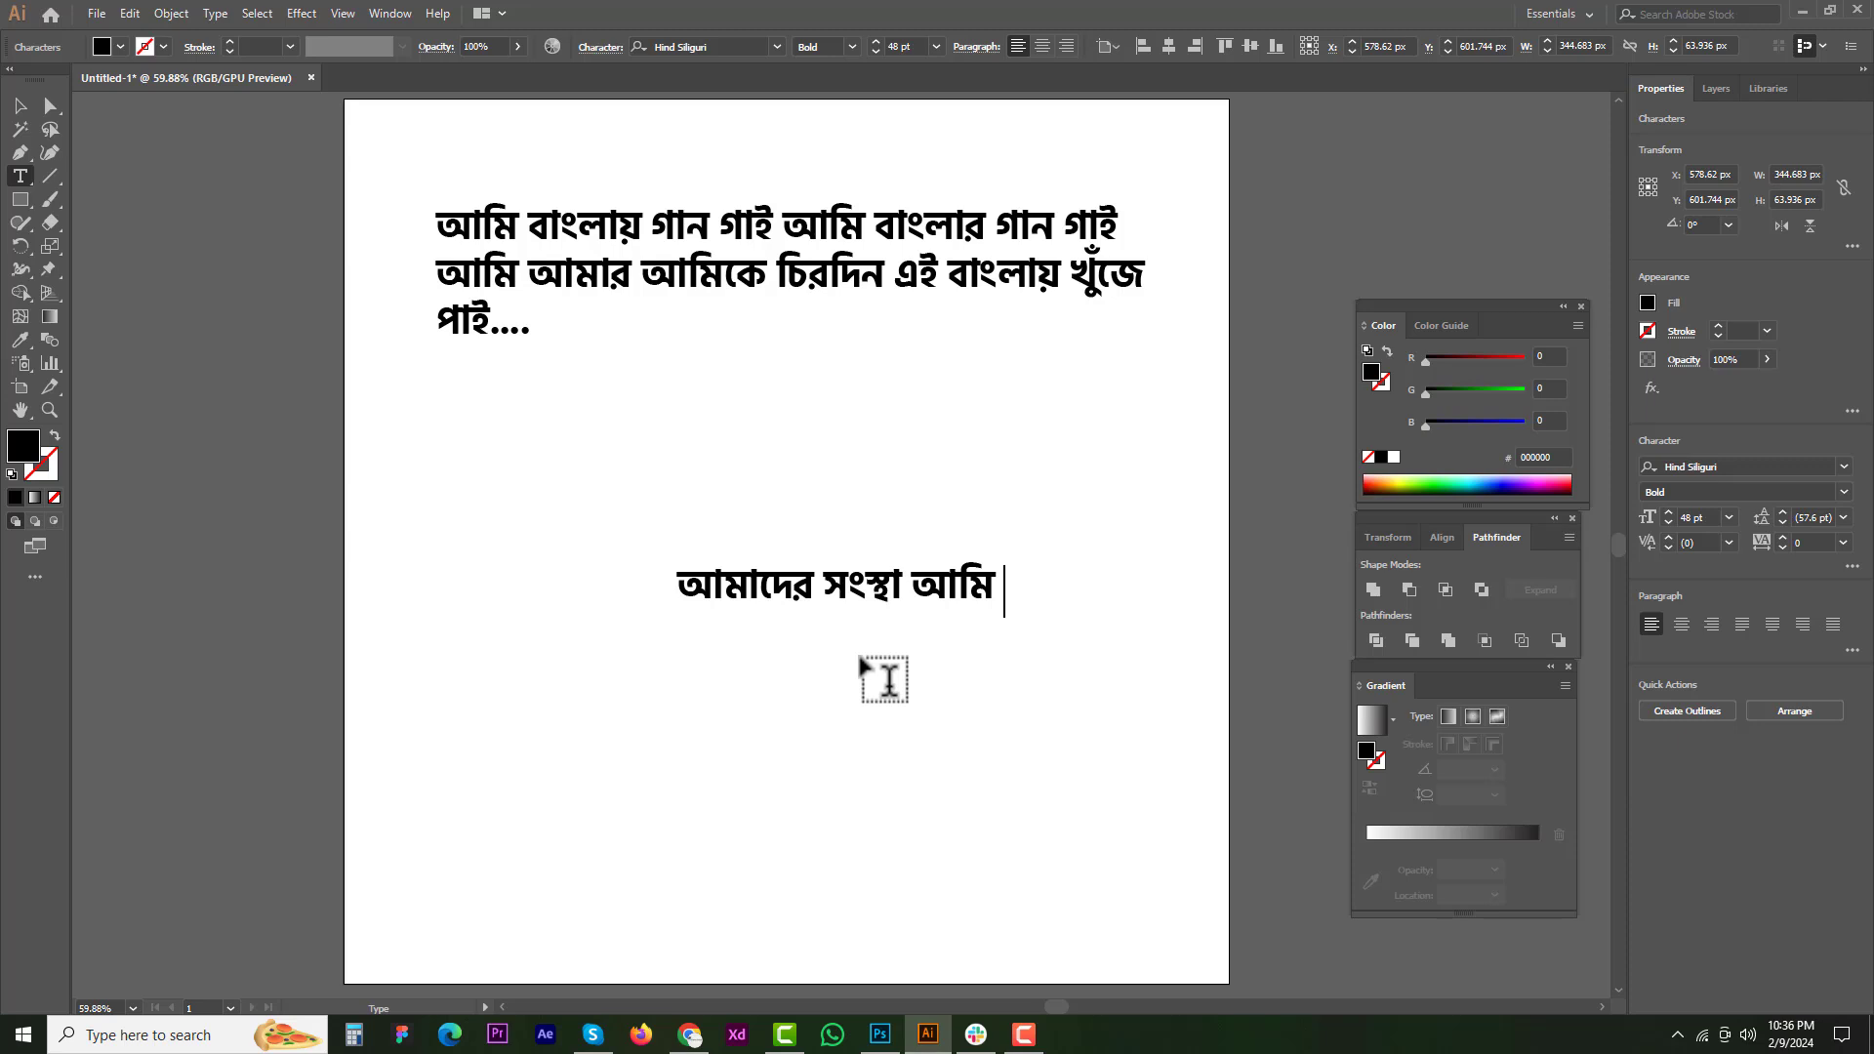
pyautogui.write('স্বাক্ষর')
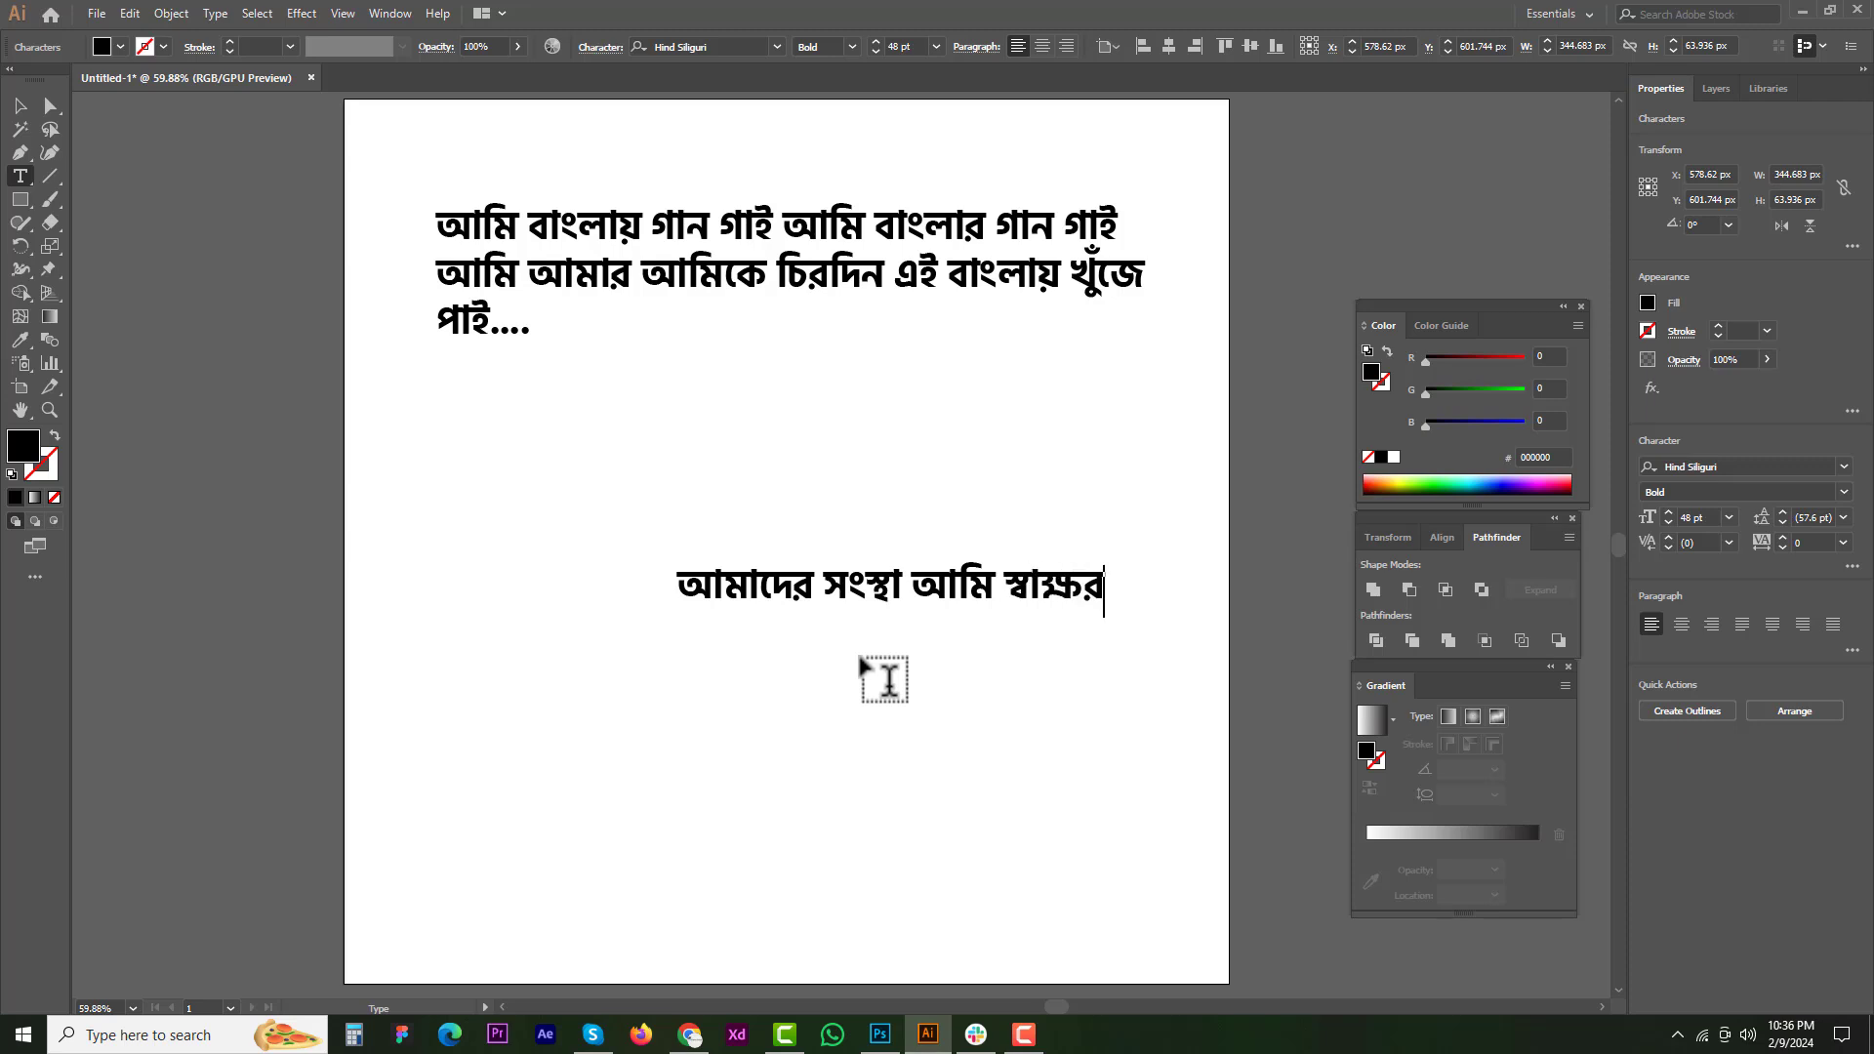
pyautogui.write(' দিব')
pyautogui.click(20, 105)
pyautogui.moveTo(890, 597); pyautogui.dragTo(847, 586)
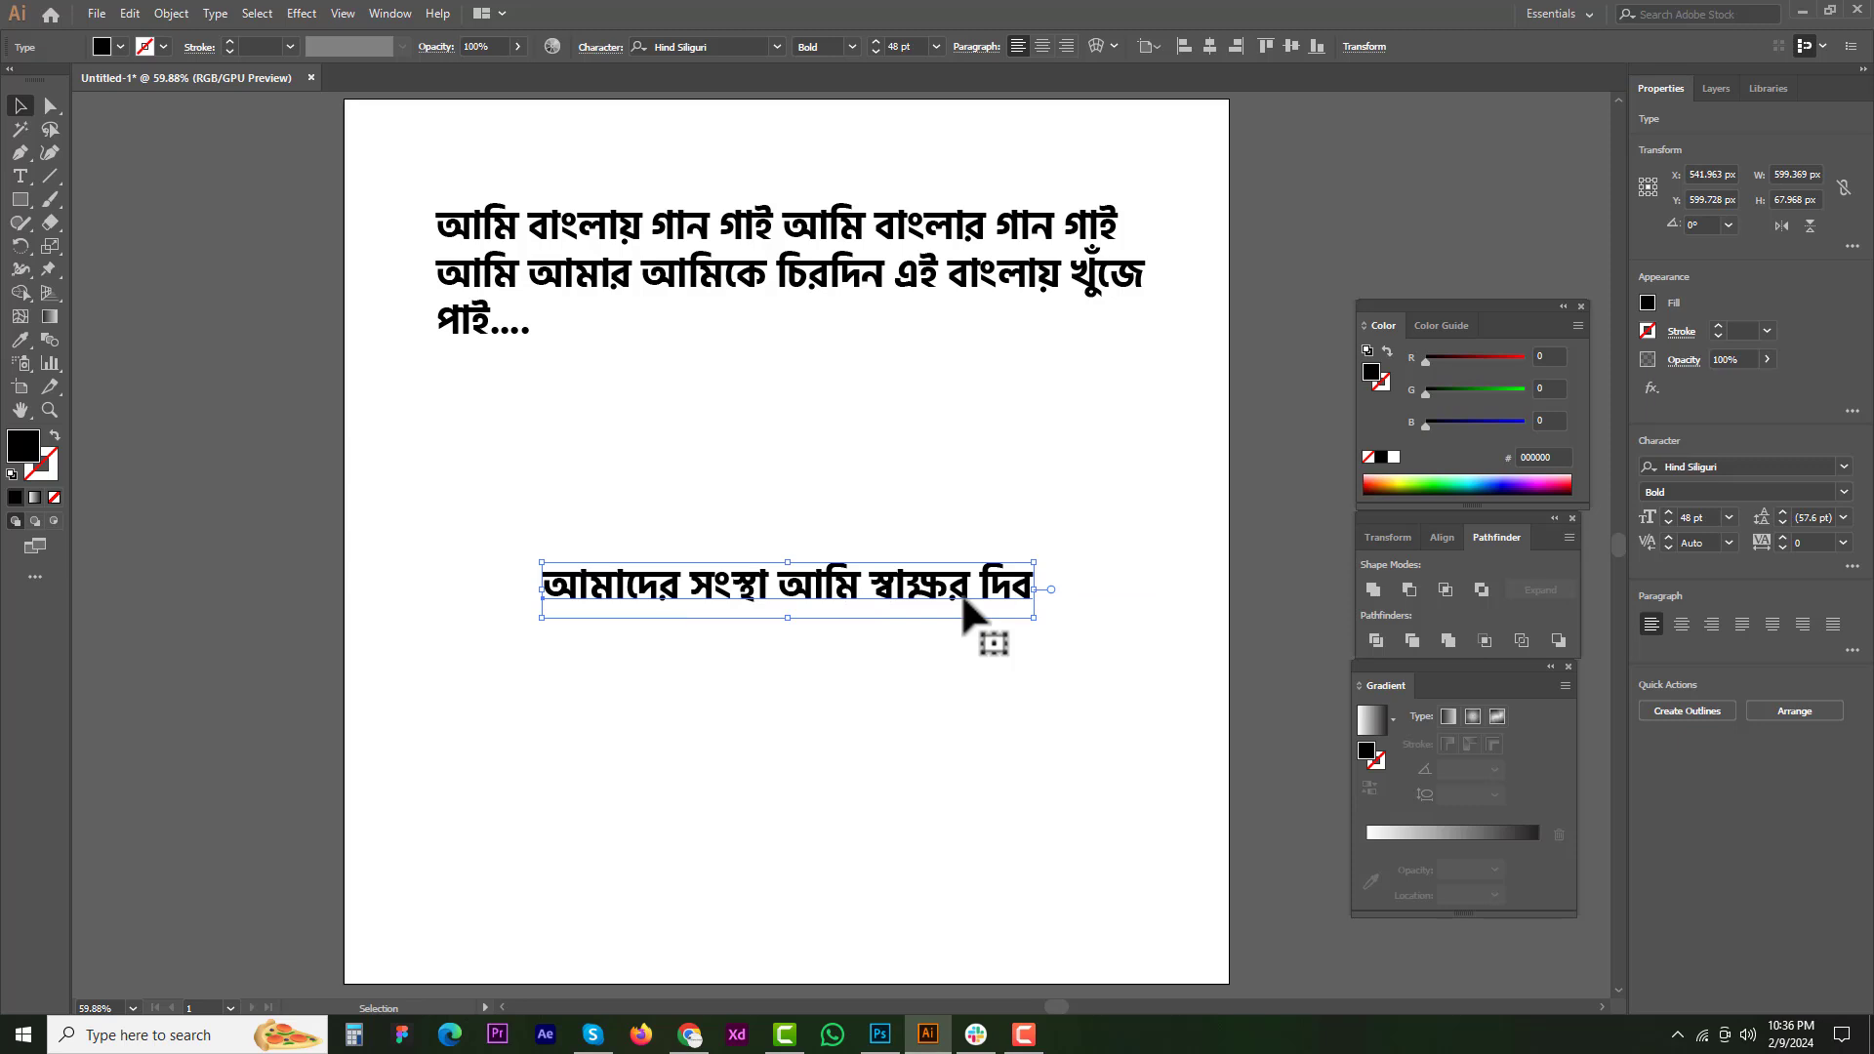
pyautogui.press('Delete')
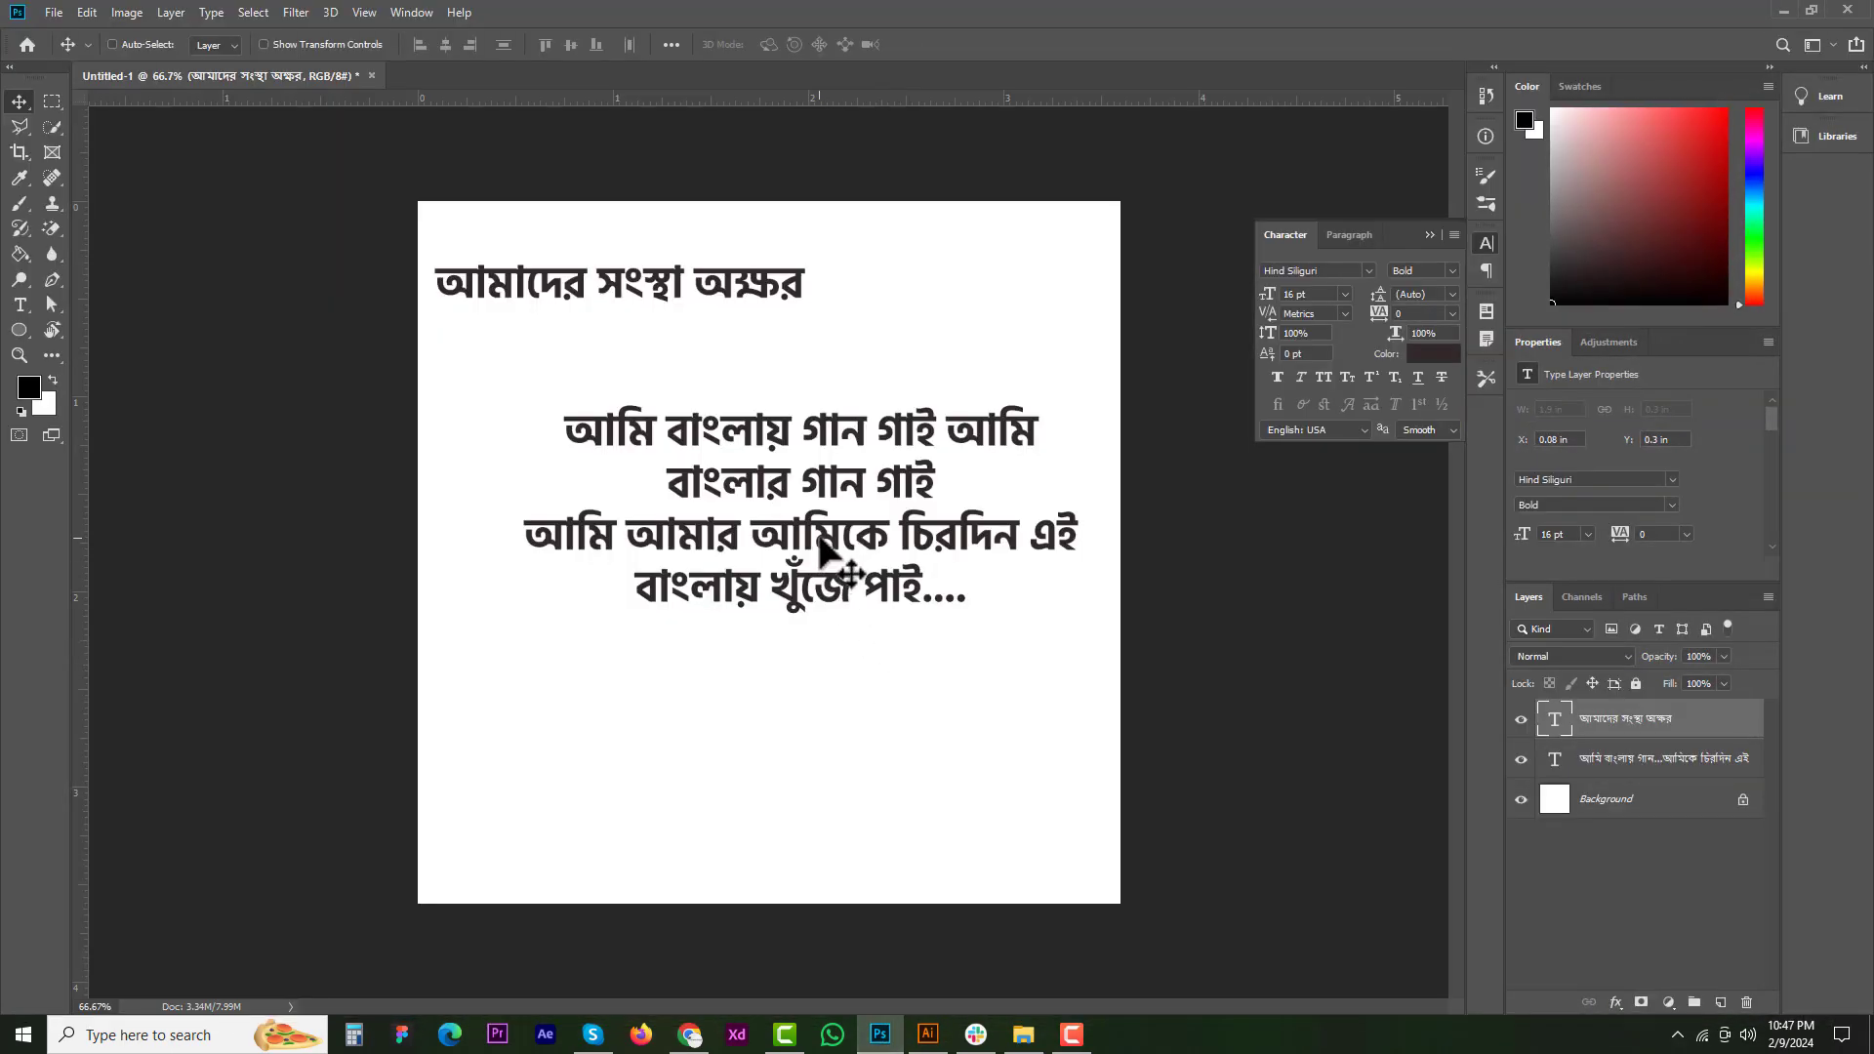
# - In Photoshop, delete the Bangla verse text layer and check the text engine choice in the Type preferences
pyautogui.keyDown('ctrl'); pyautogui.click(821, 537); pyautogui.keyUp('ctrl')
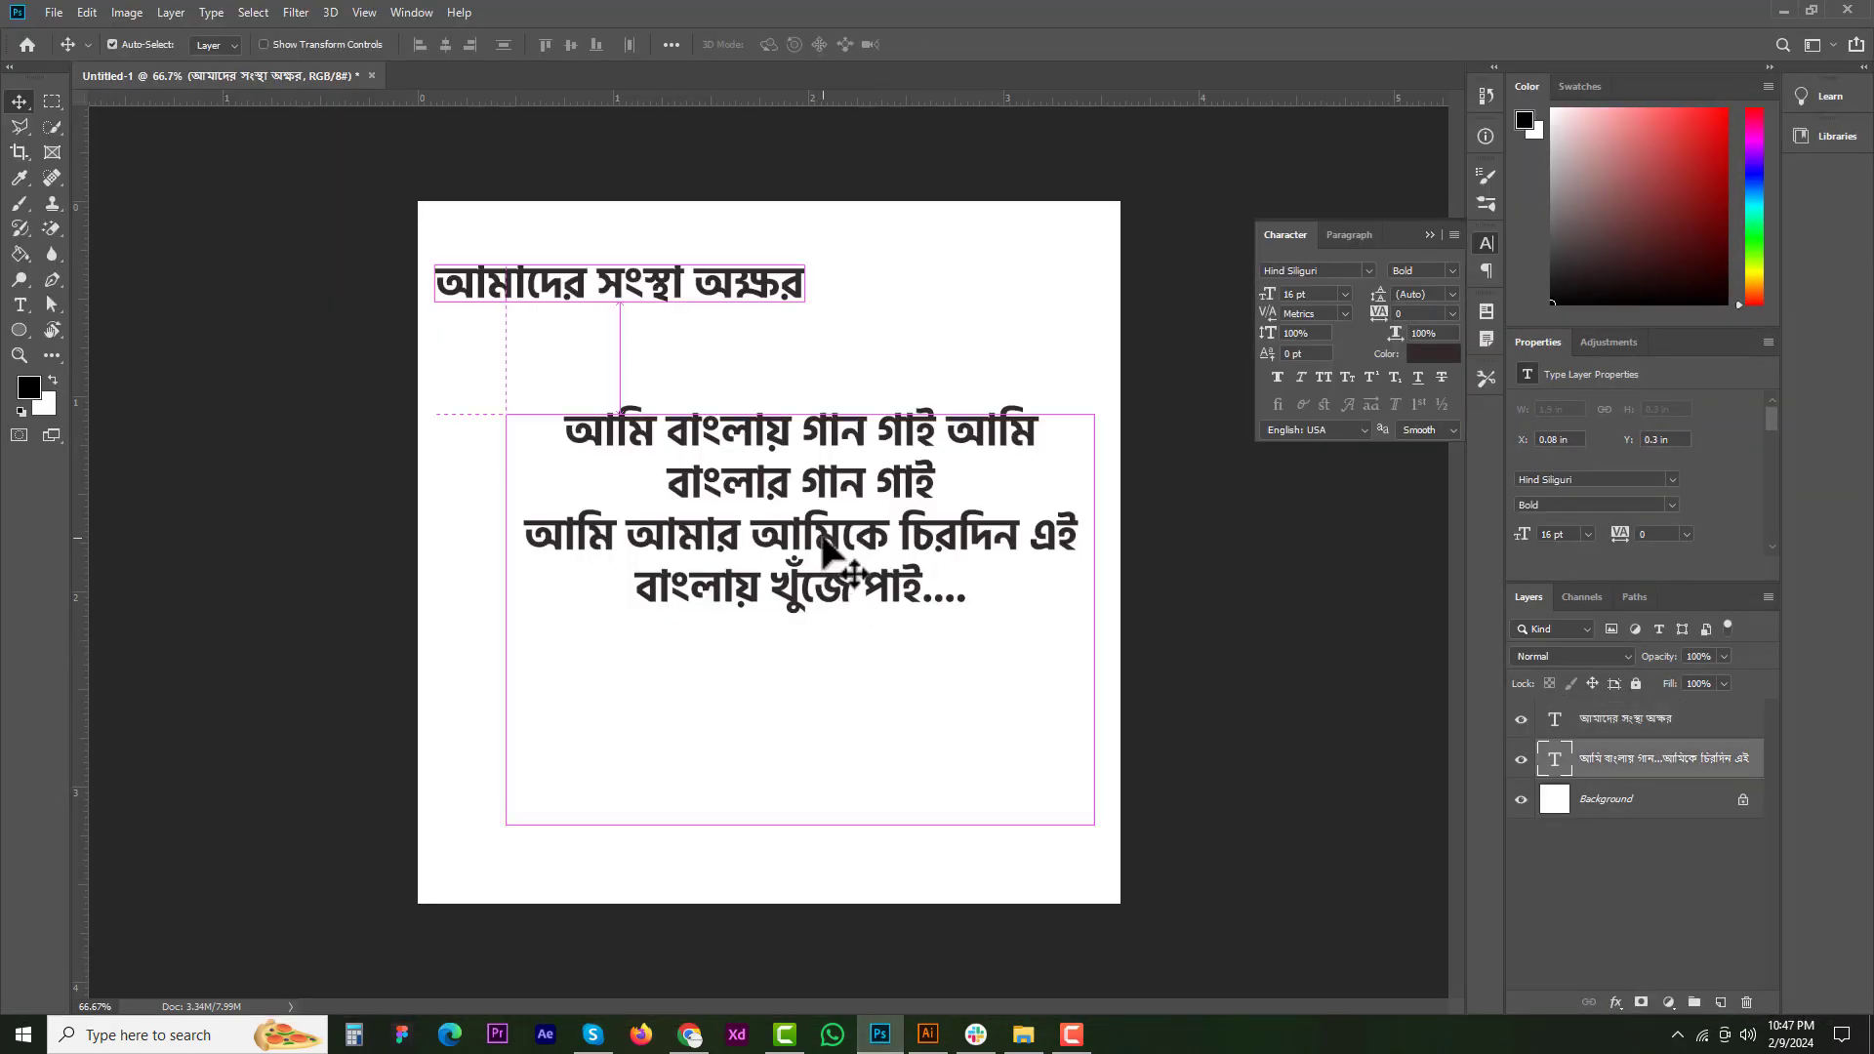
pyautogui.press('Delete')
pyautogui.click(86, 12)
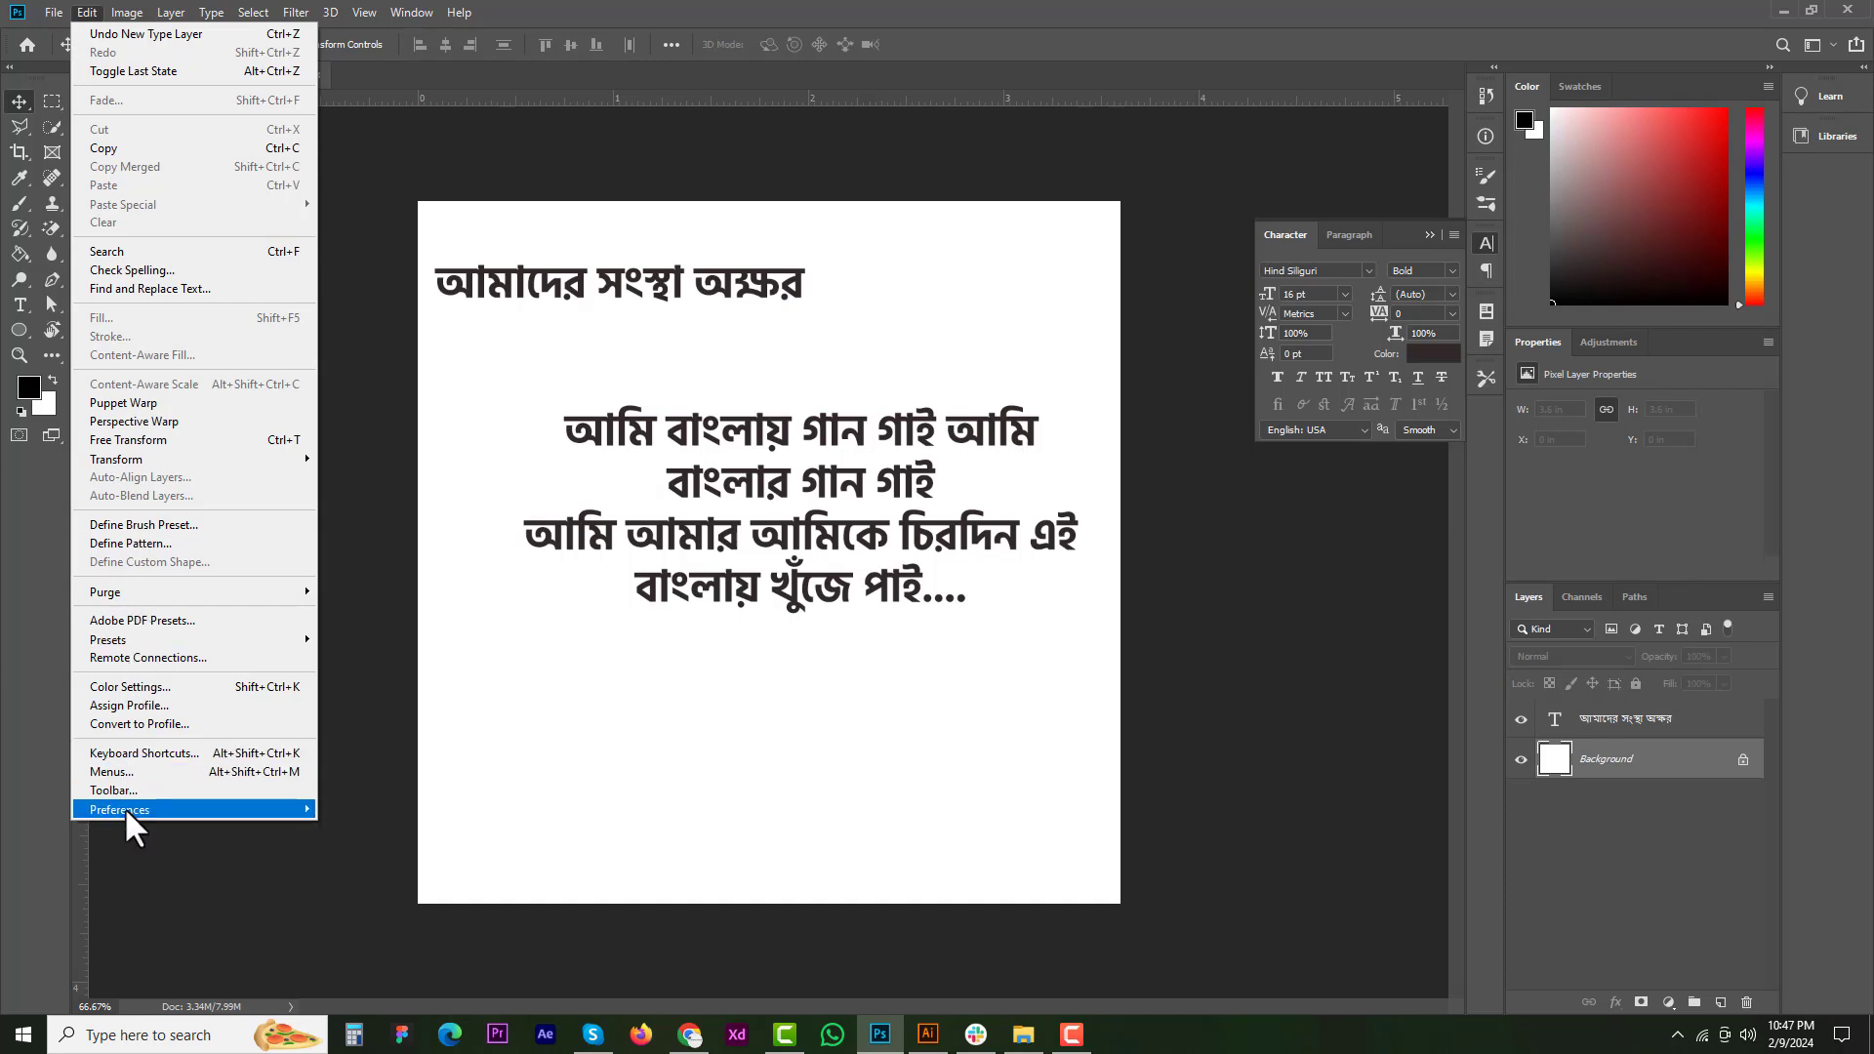
pyautogui.moveTo(125, 808)
pyautogui.click(407, 724)
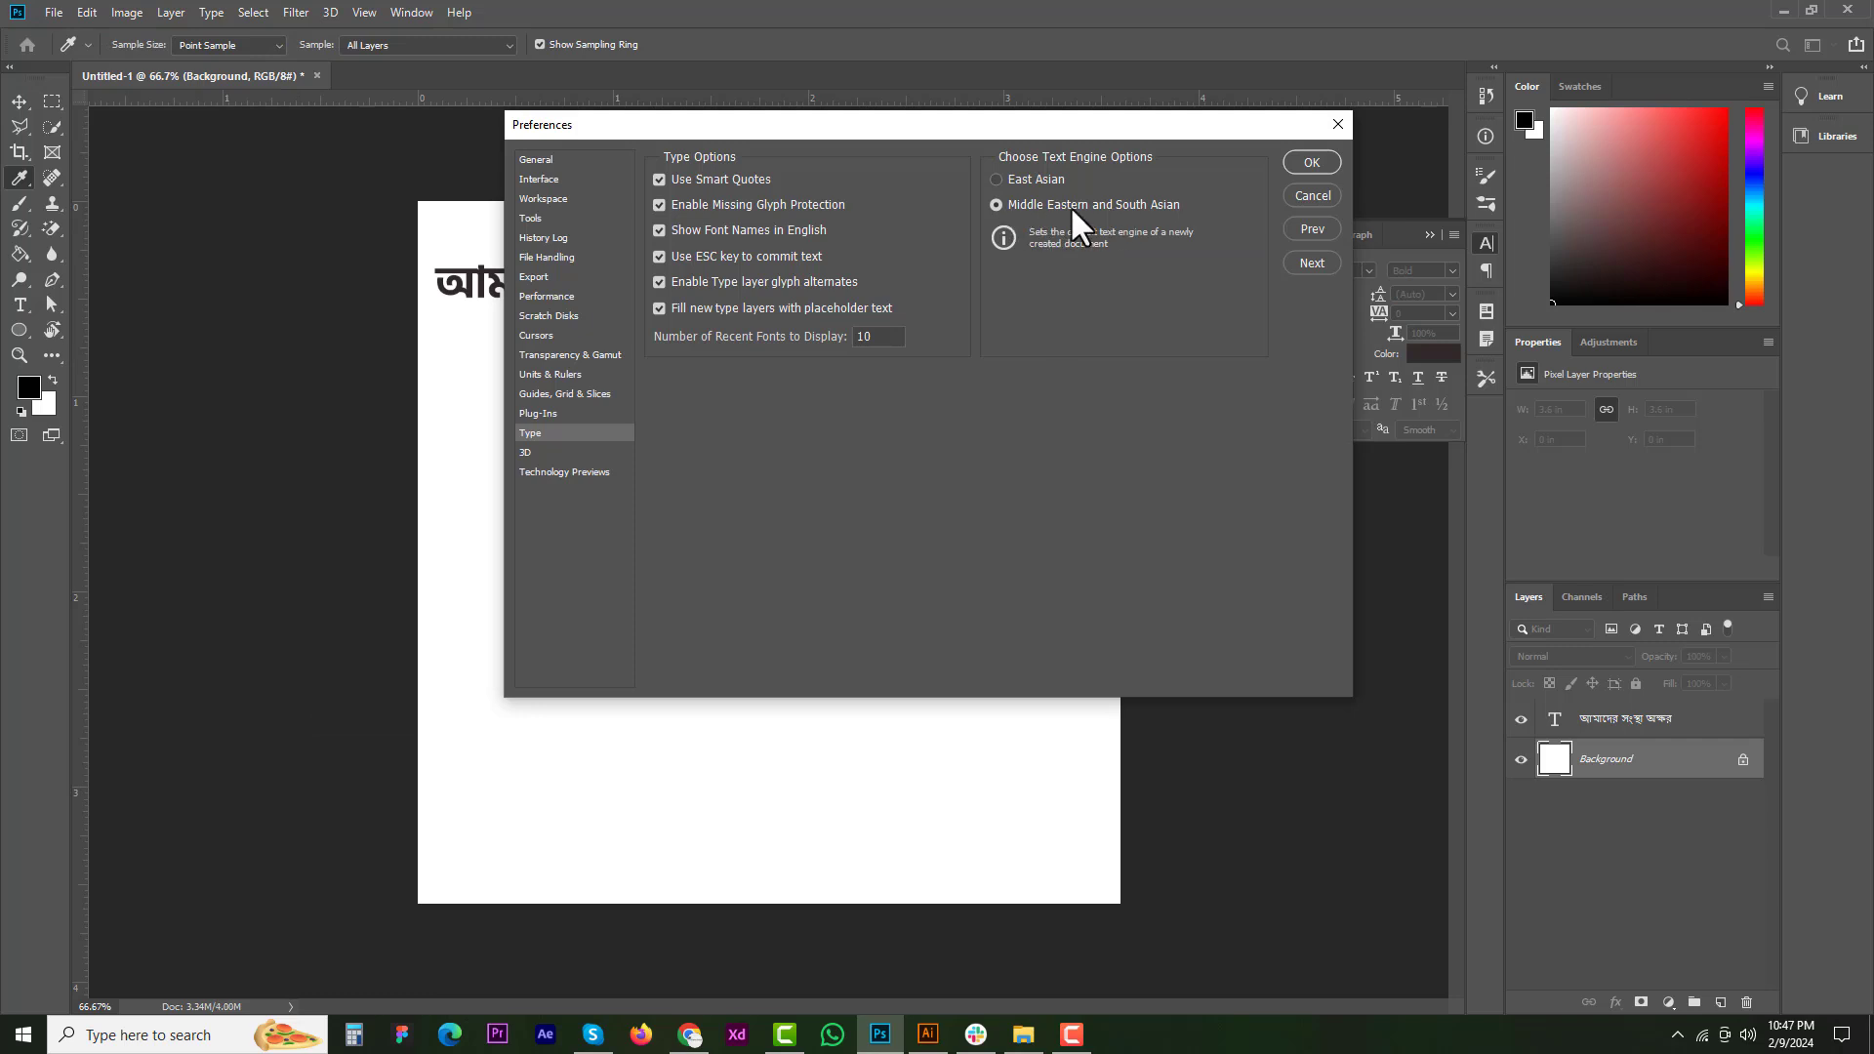
pyautogui.click(1312, 164)
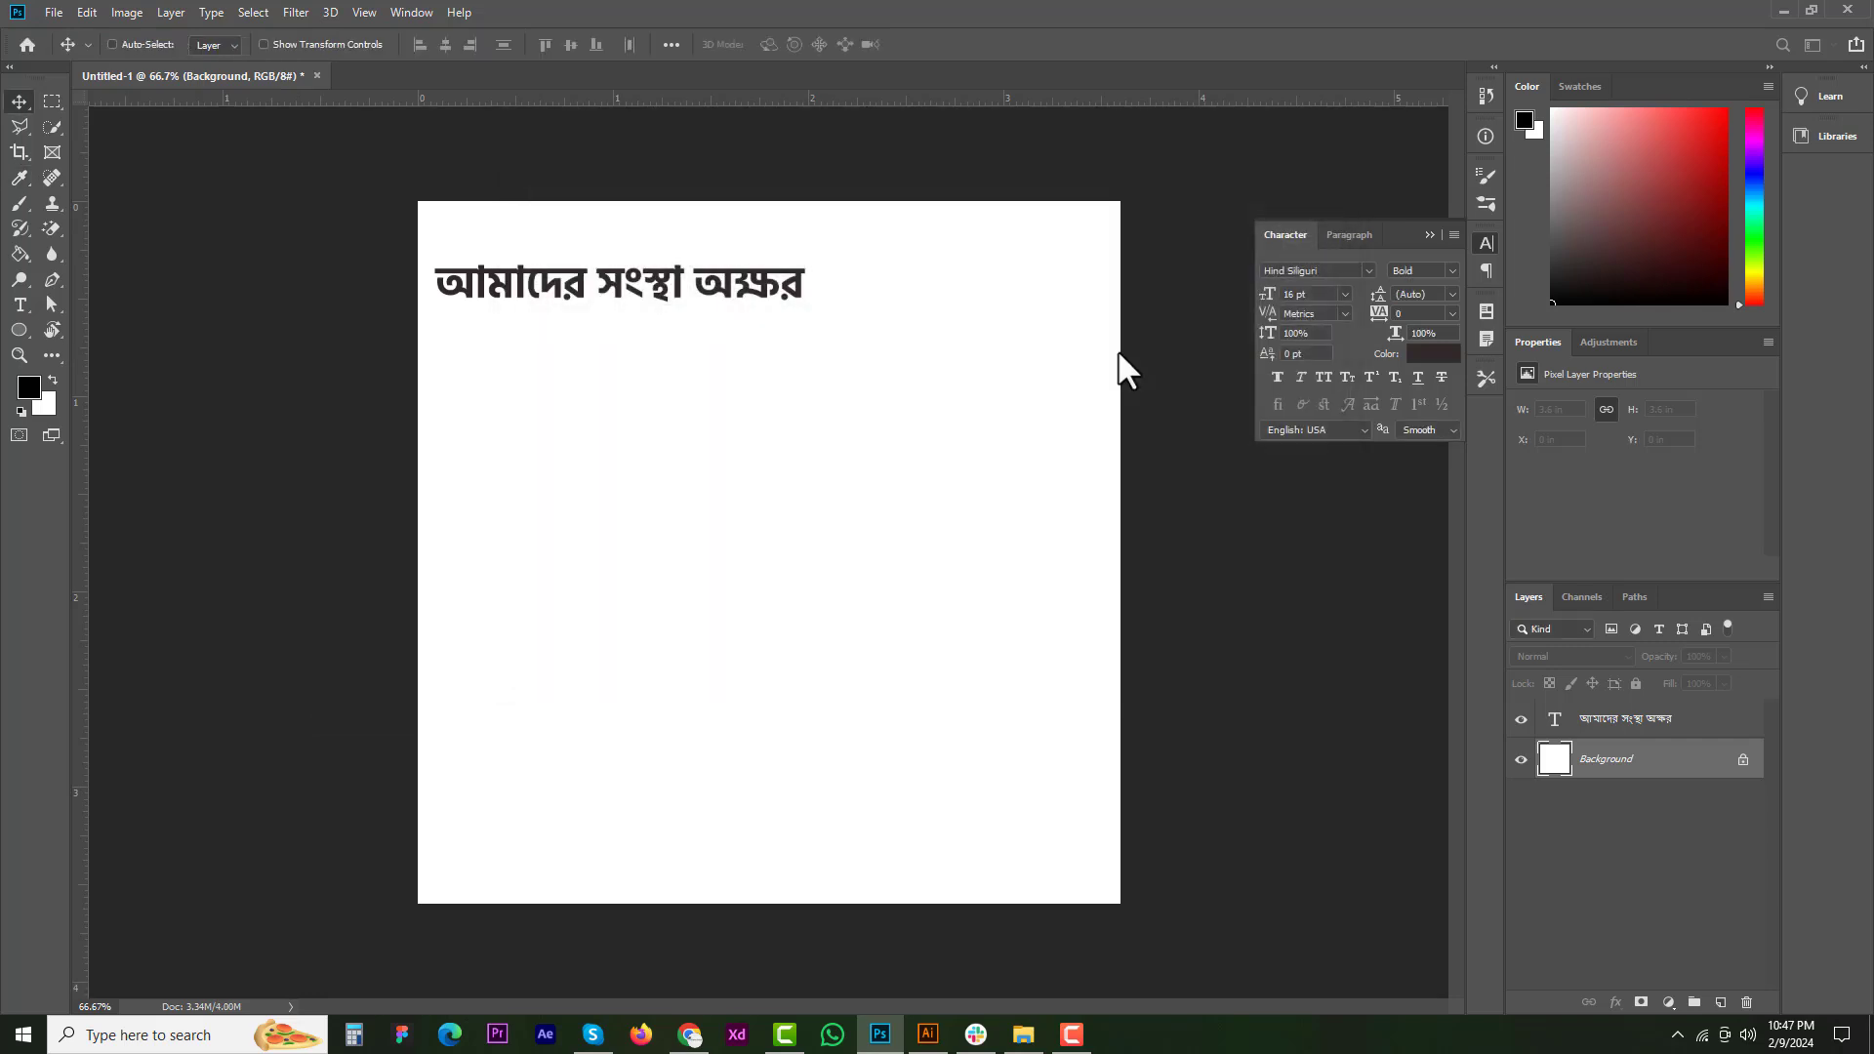
# - Delete the remaining আমাদের সংস্থা অক্ষর text layer so only the background is left
pyautogui.keyDown('ctrl'); pyautogui.click(658, 291); pyautogui.keyUp('ctrl')
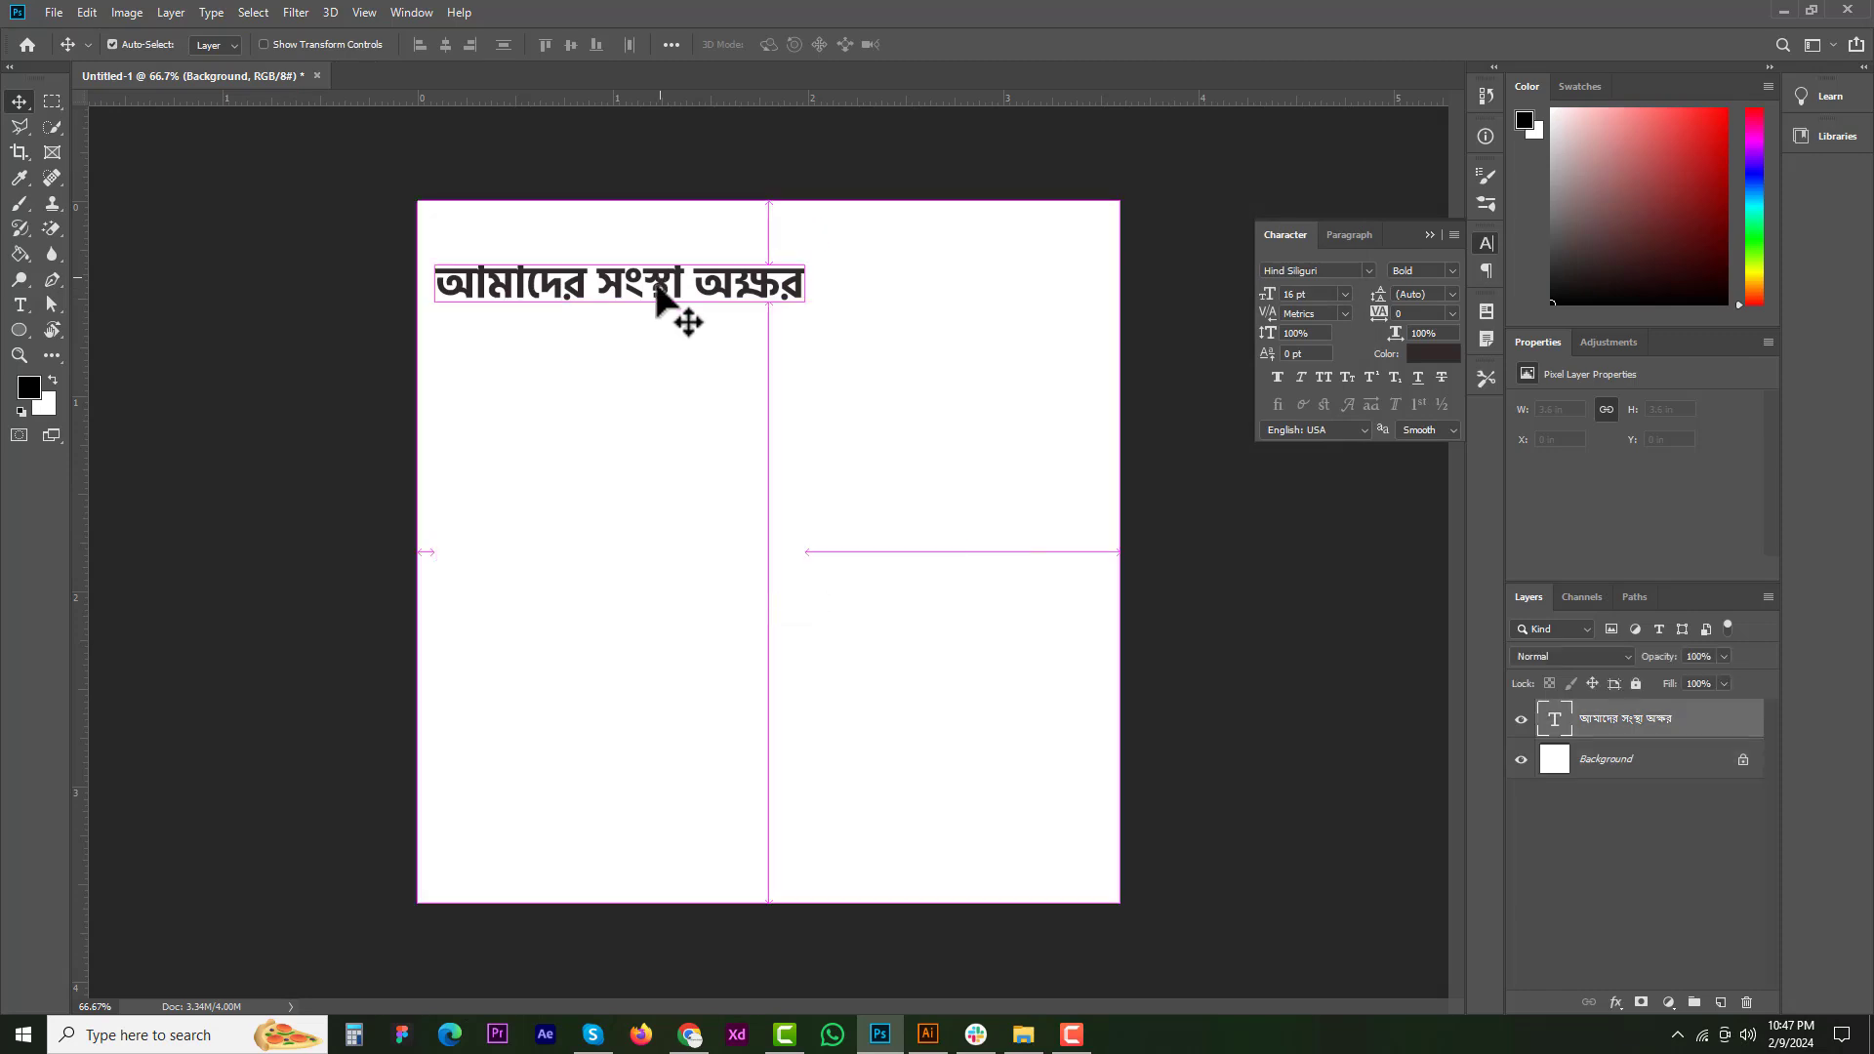
pyautogui.moveTo(660, 293); pyautogui.dragTo(755, 356)
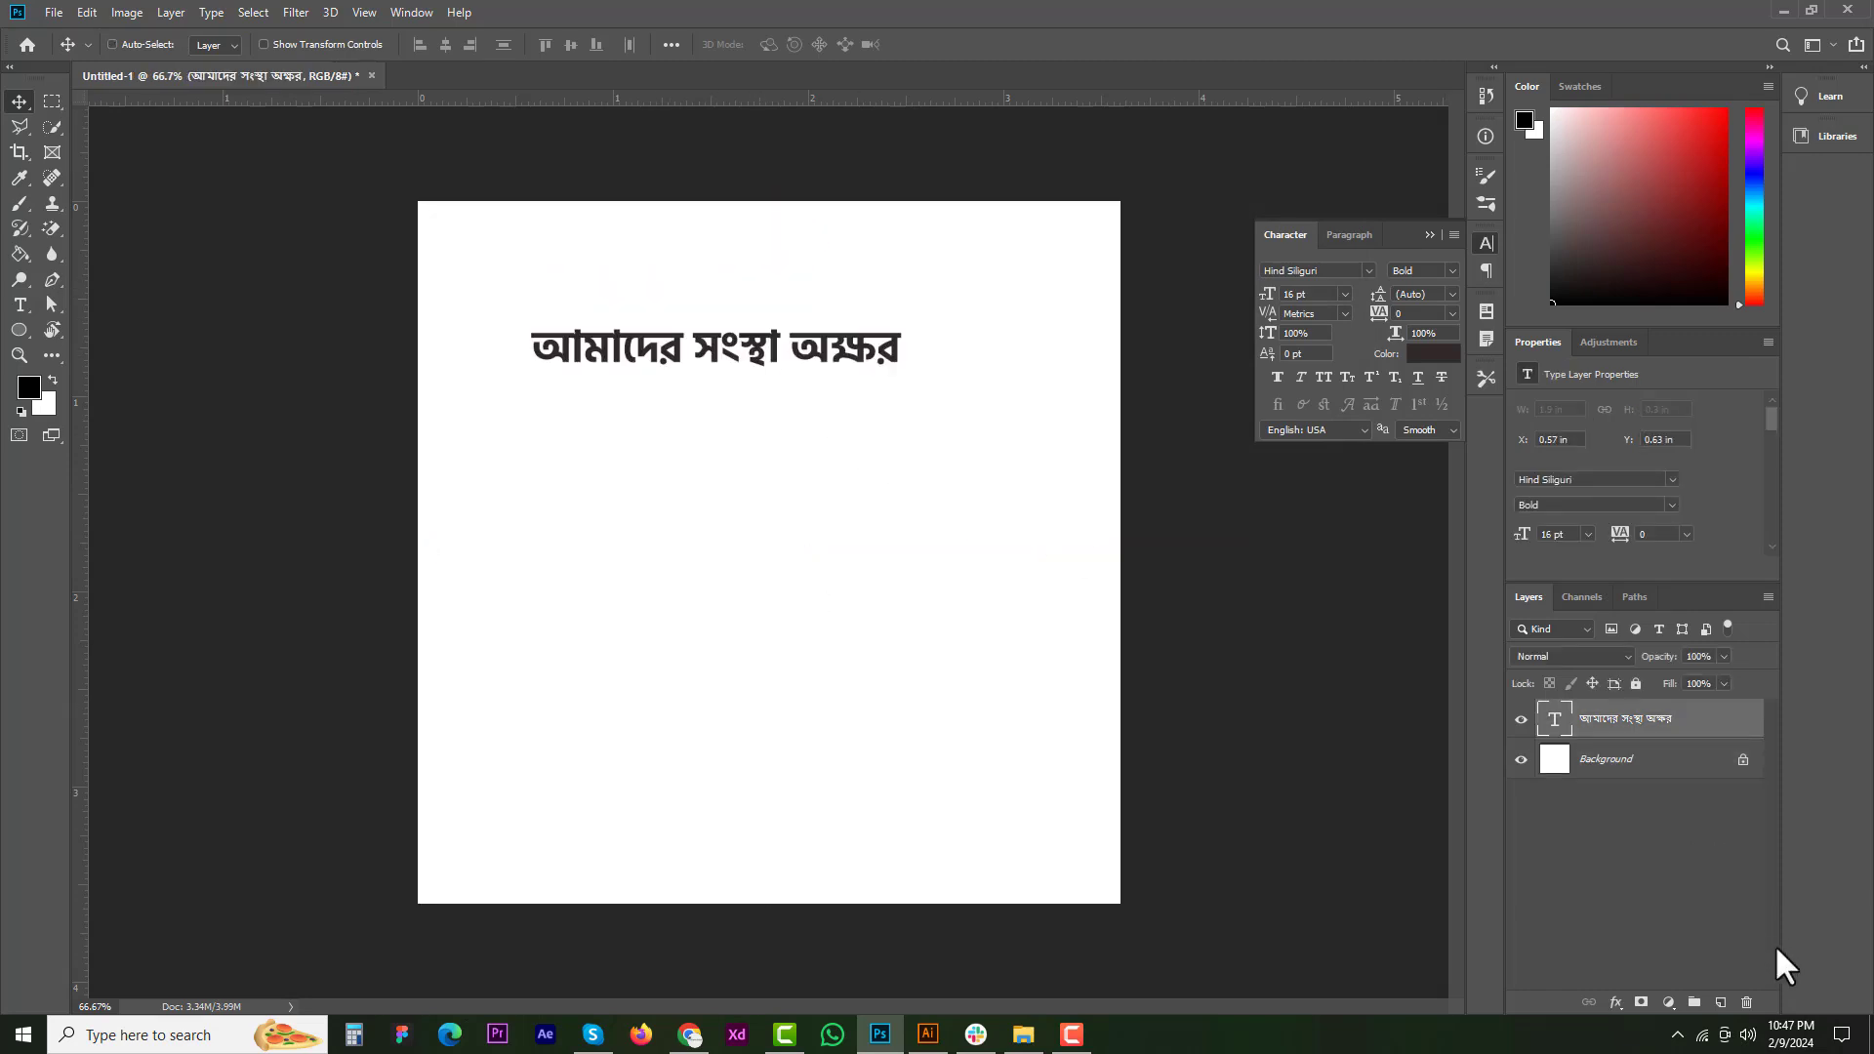
pyautogui.click(1746, 1004)
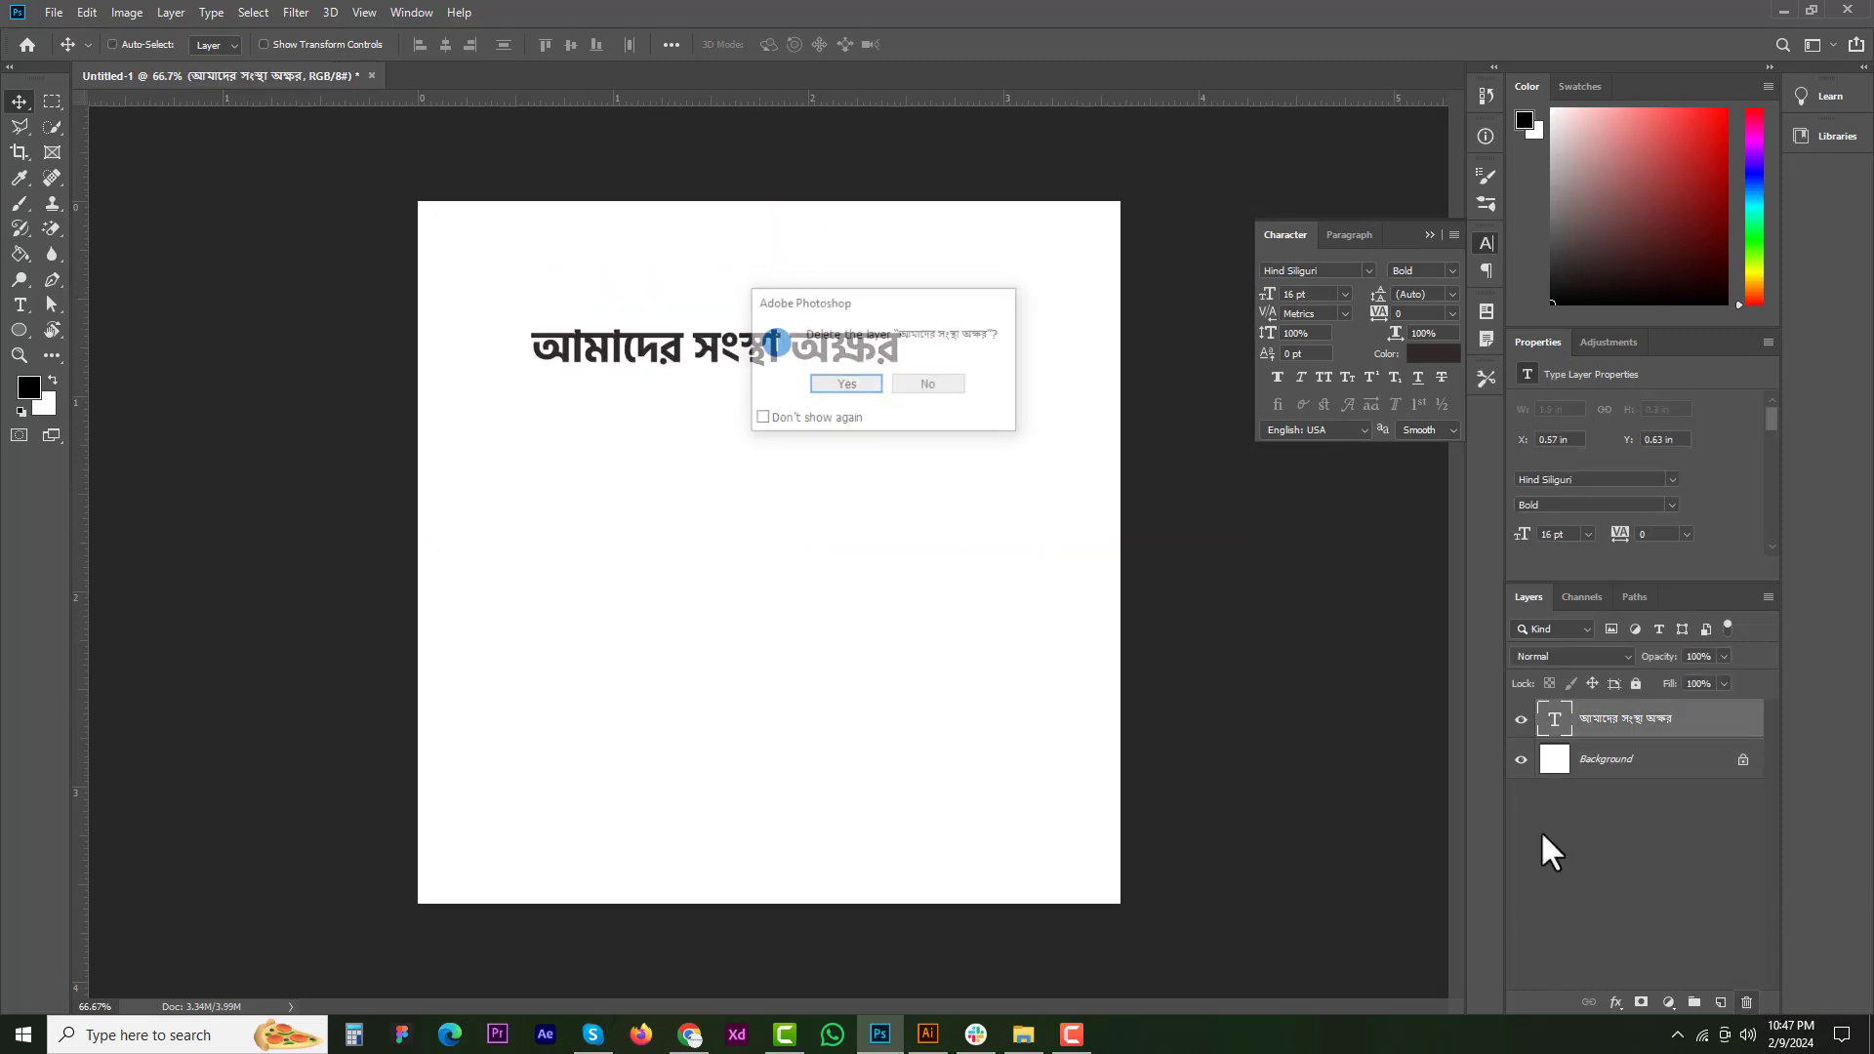
pyautogui.click(846, 385)
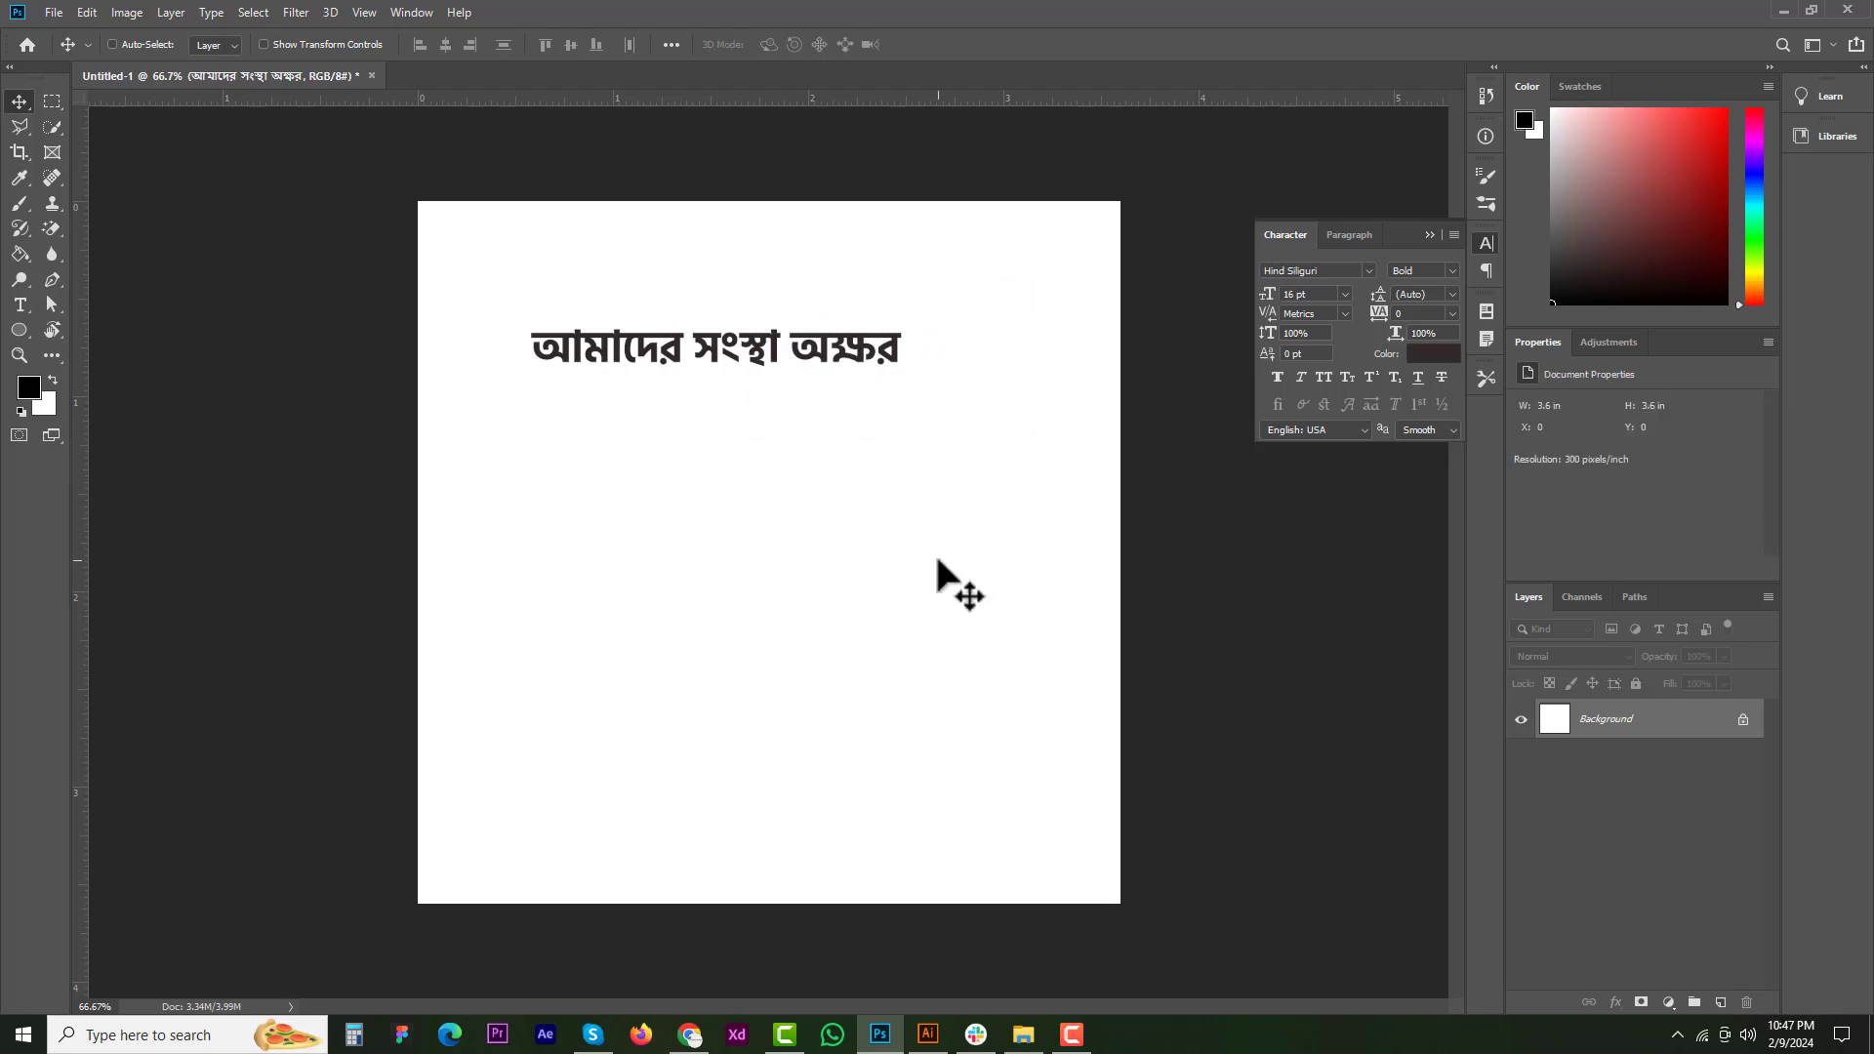
# - Switch to Illustrator and move the Bangla verse text box slightly down on the artboard
pyautogui.click(927, 1039)
pyautogui.click(781, 366)
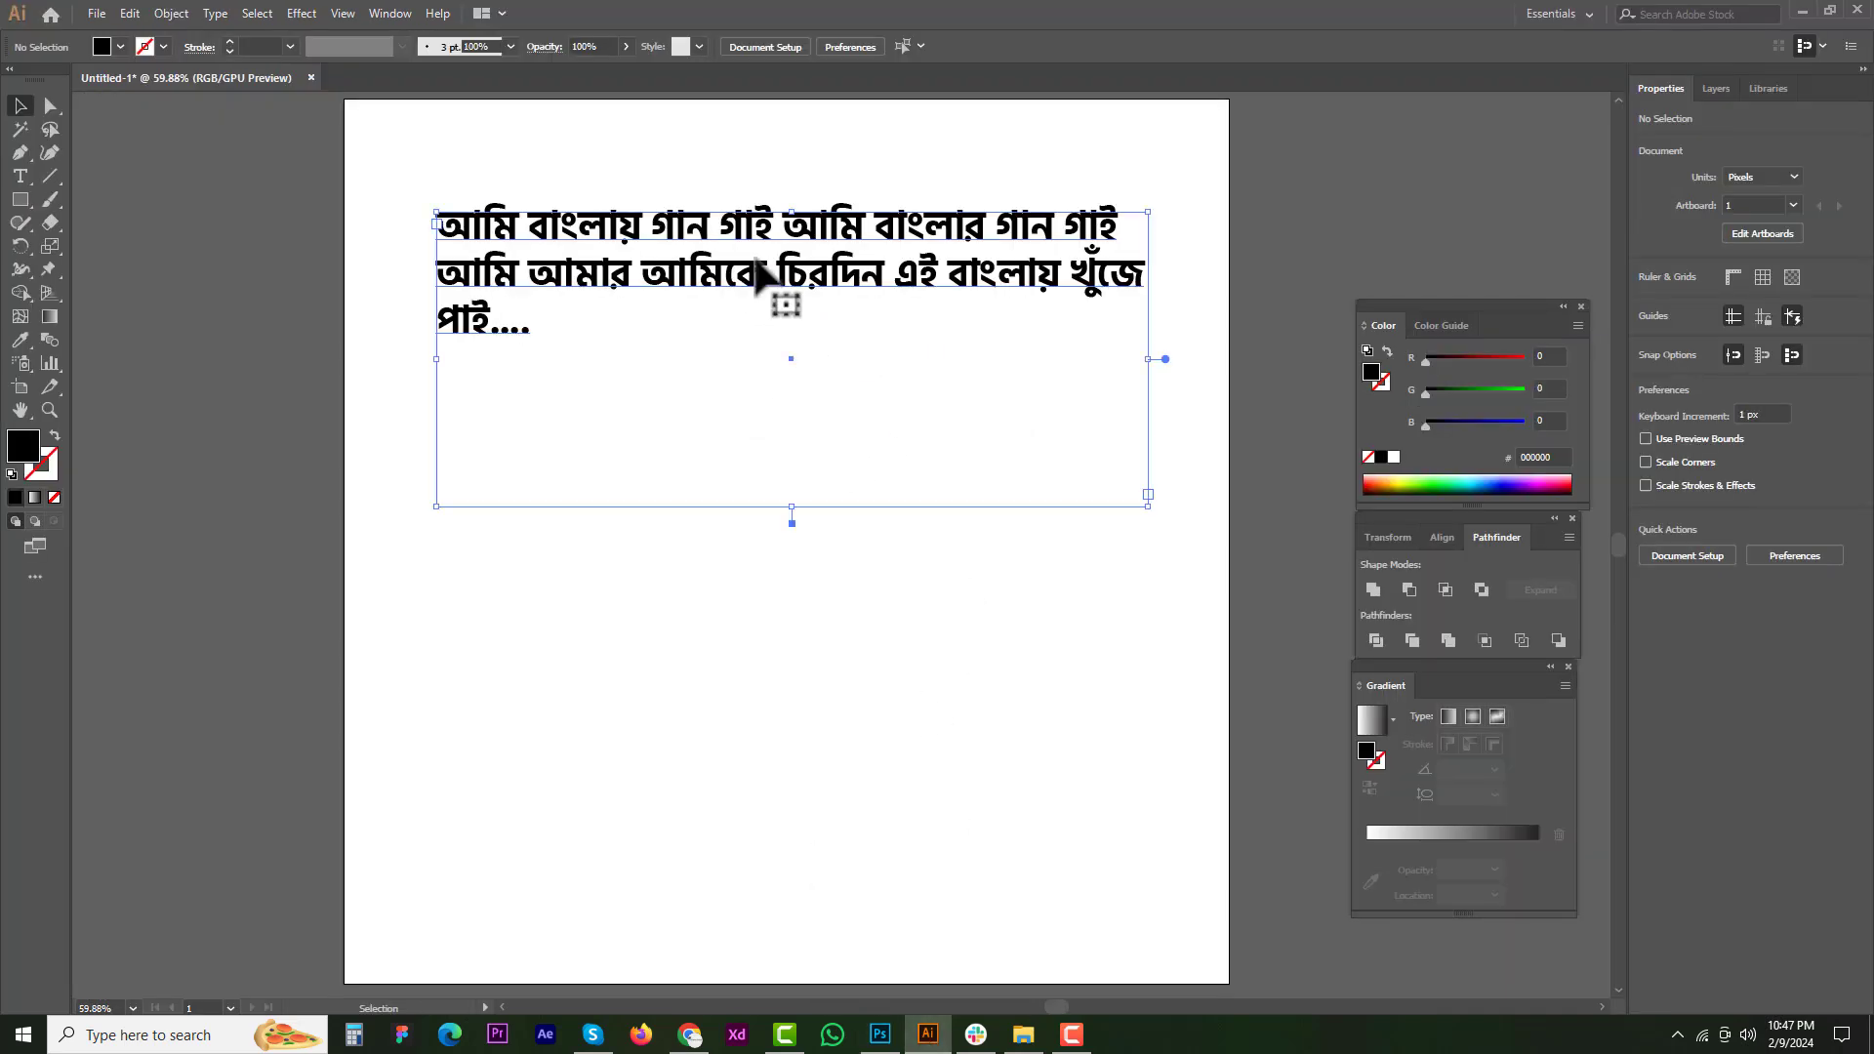
pyautogui.moveTo(766, 322); pyautogui.dragTo(766, 361)
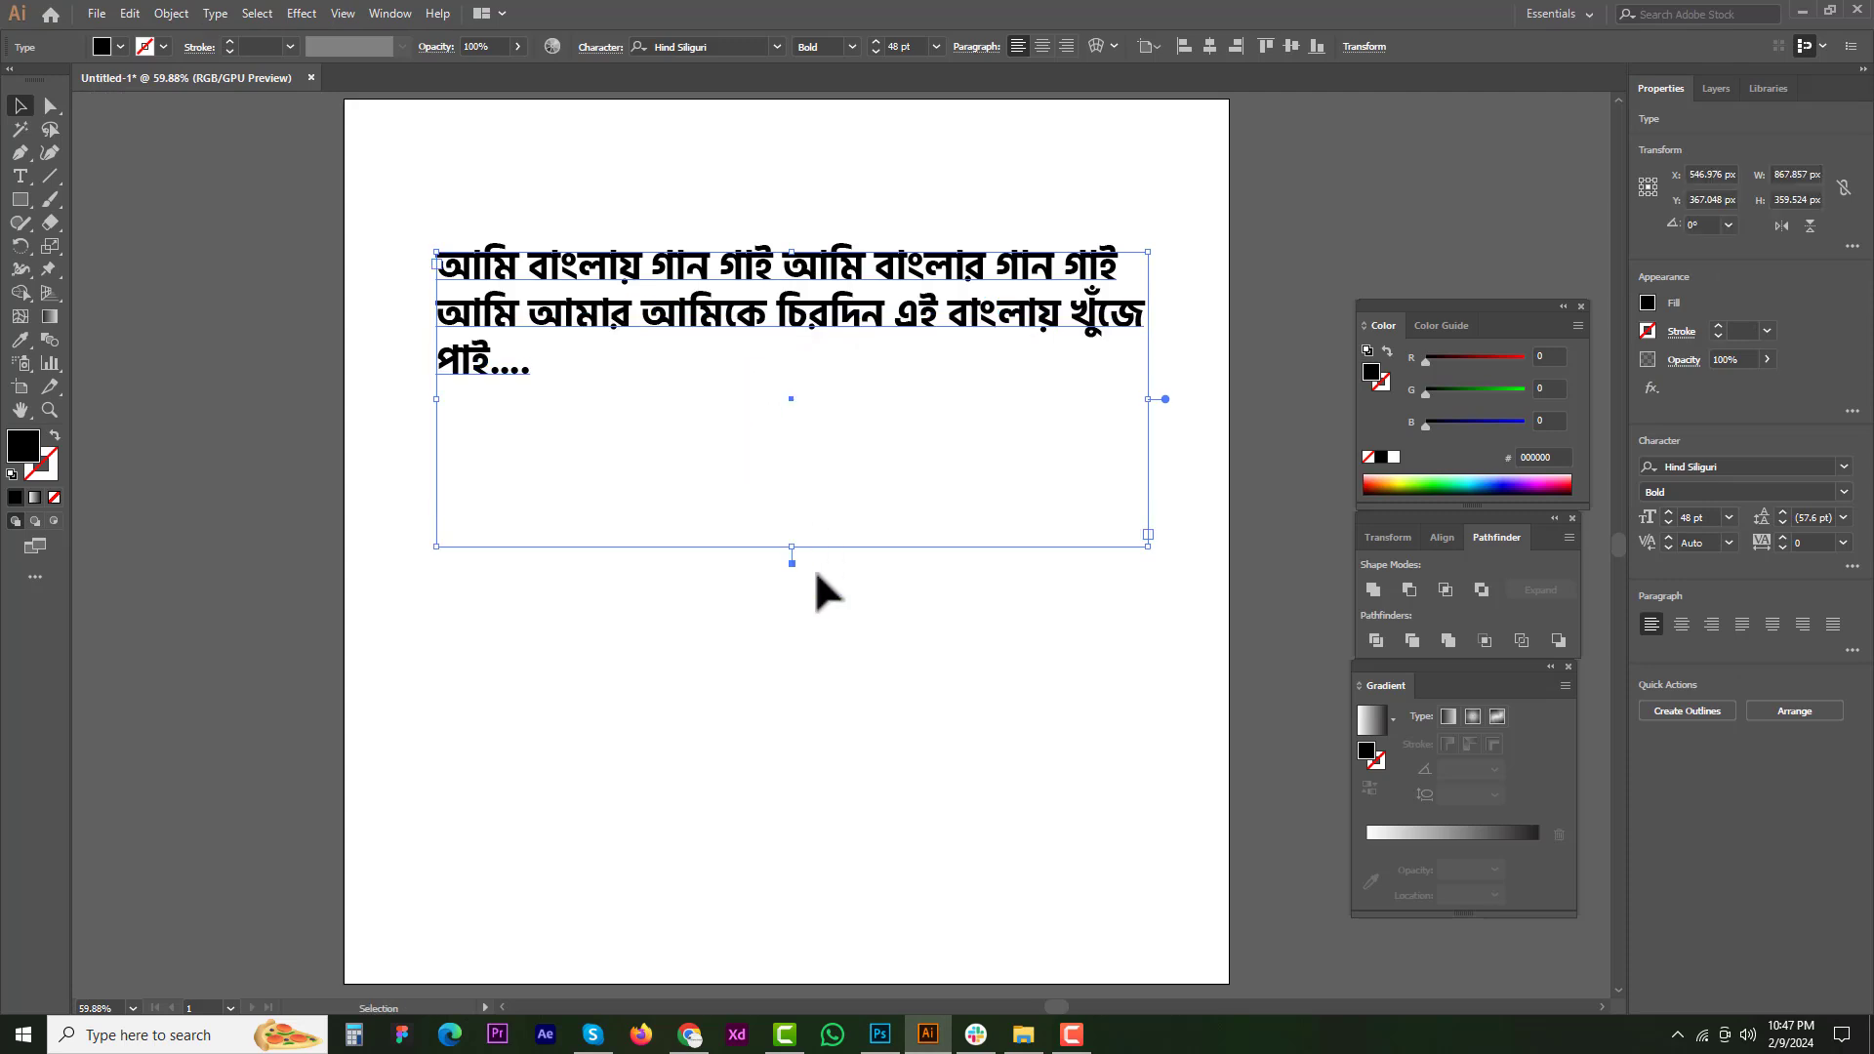
# - Copy the words বাংলায় খুঁজে from the verse's second line into a separate text line below the verse
pyautogui.click(1013, 356)
pyautogui.doubleClick(1014, 359)
pyautogui.click(964, 320)
pyautogui.moveTo(964, 320); pyautogui.dragTo(1147, 322)
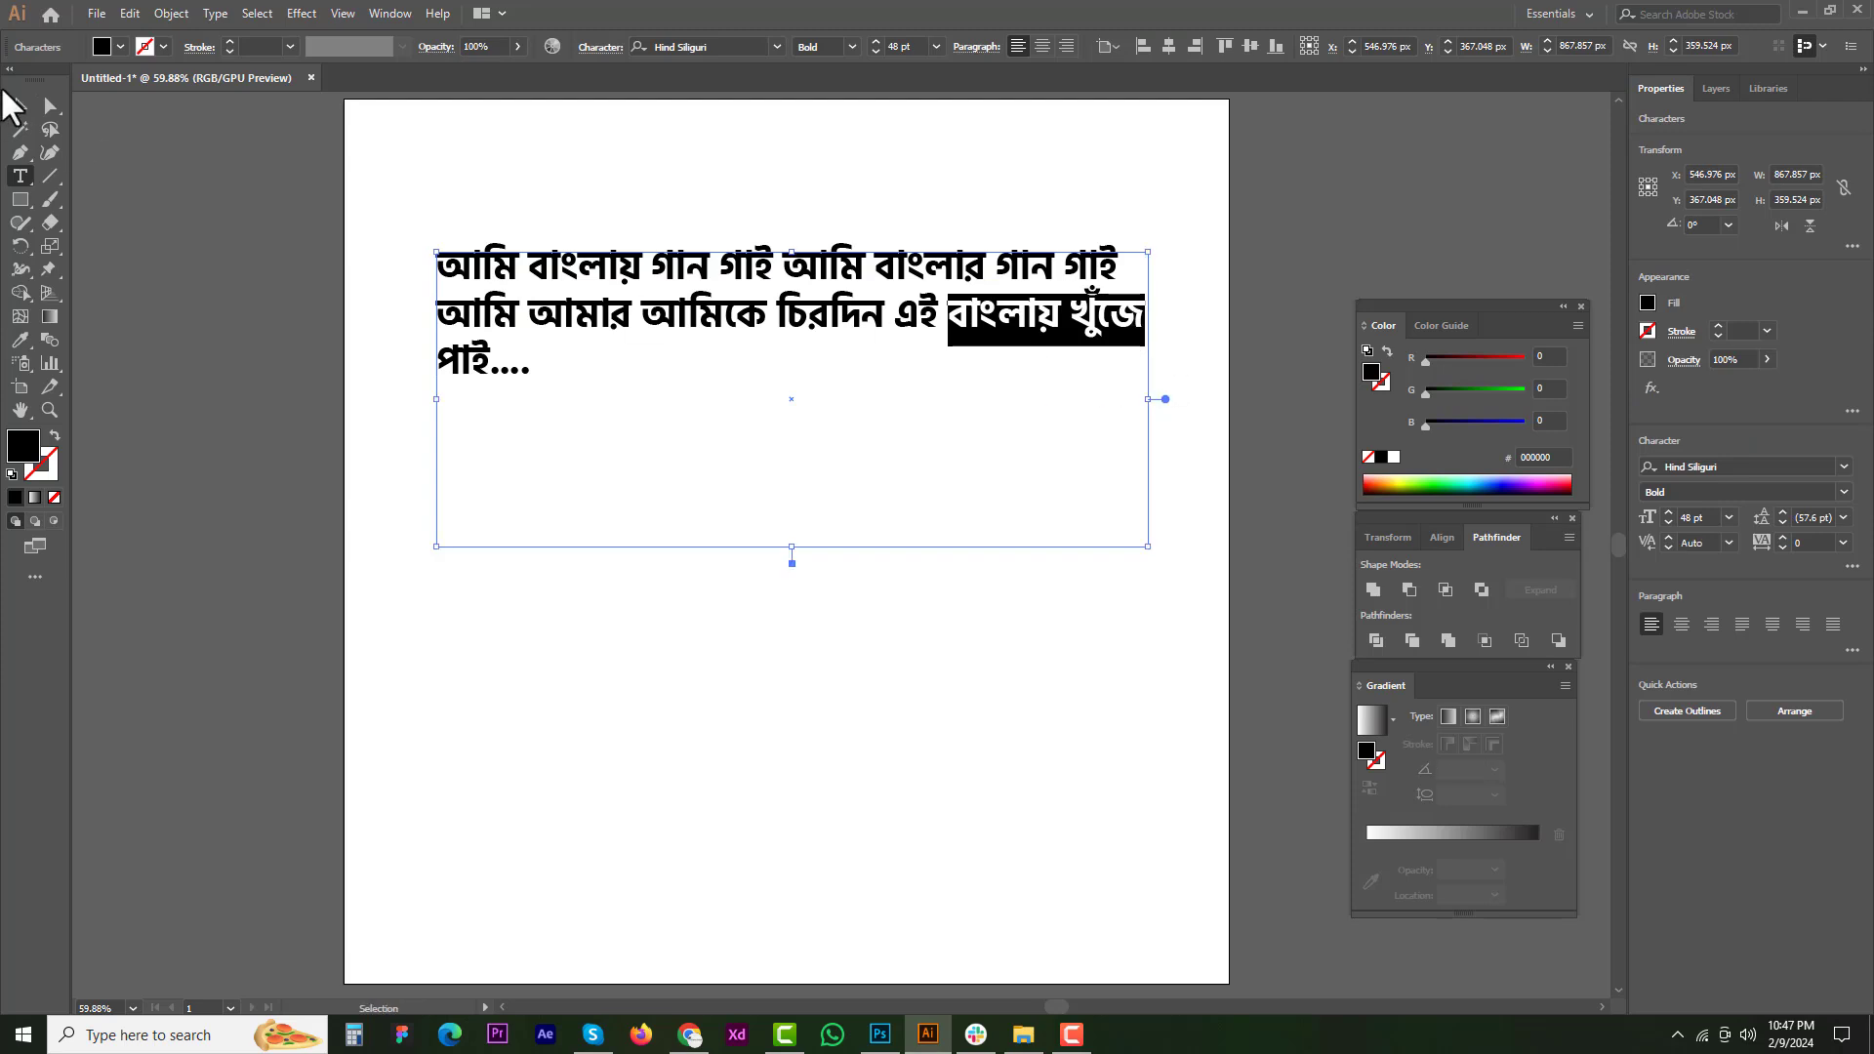
pyautogui.press('Escape')
pyautogui.click(875, 895)
pyautogui.press('t')
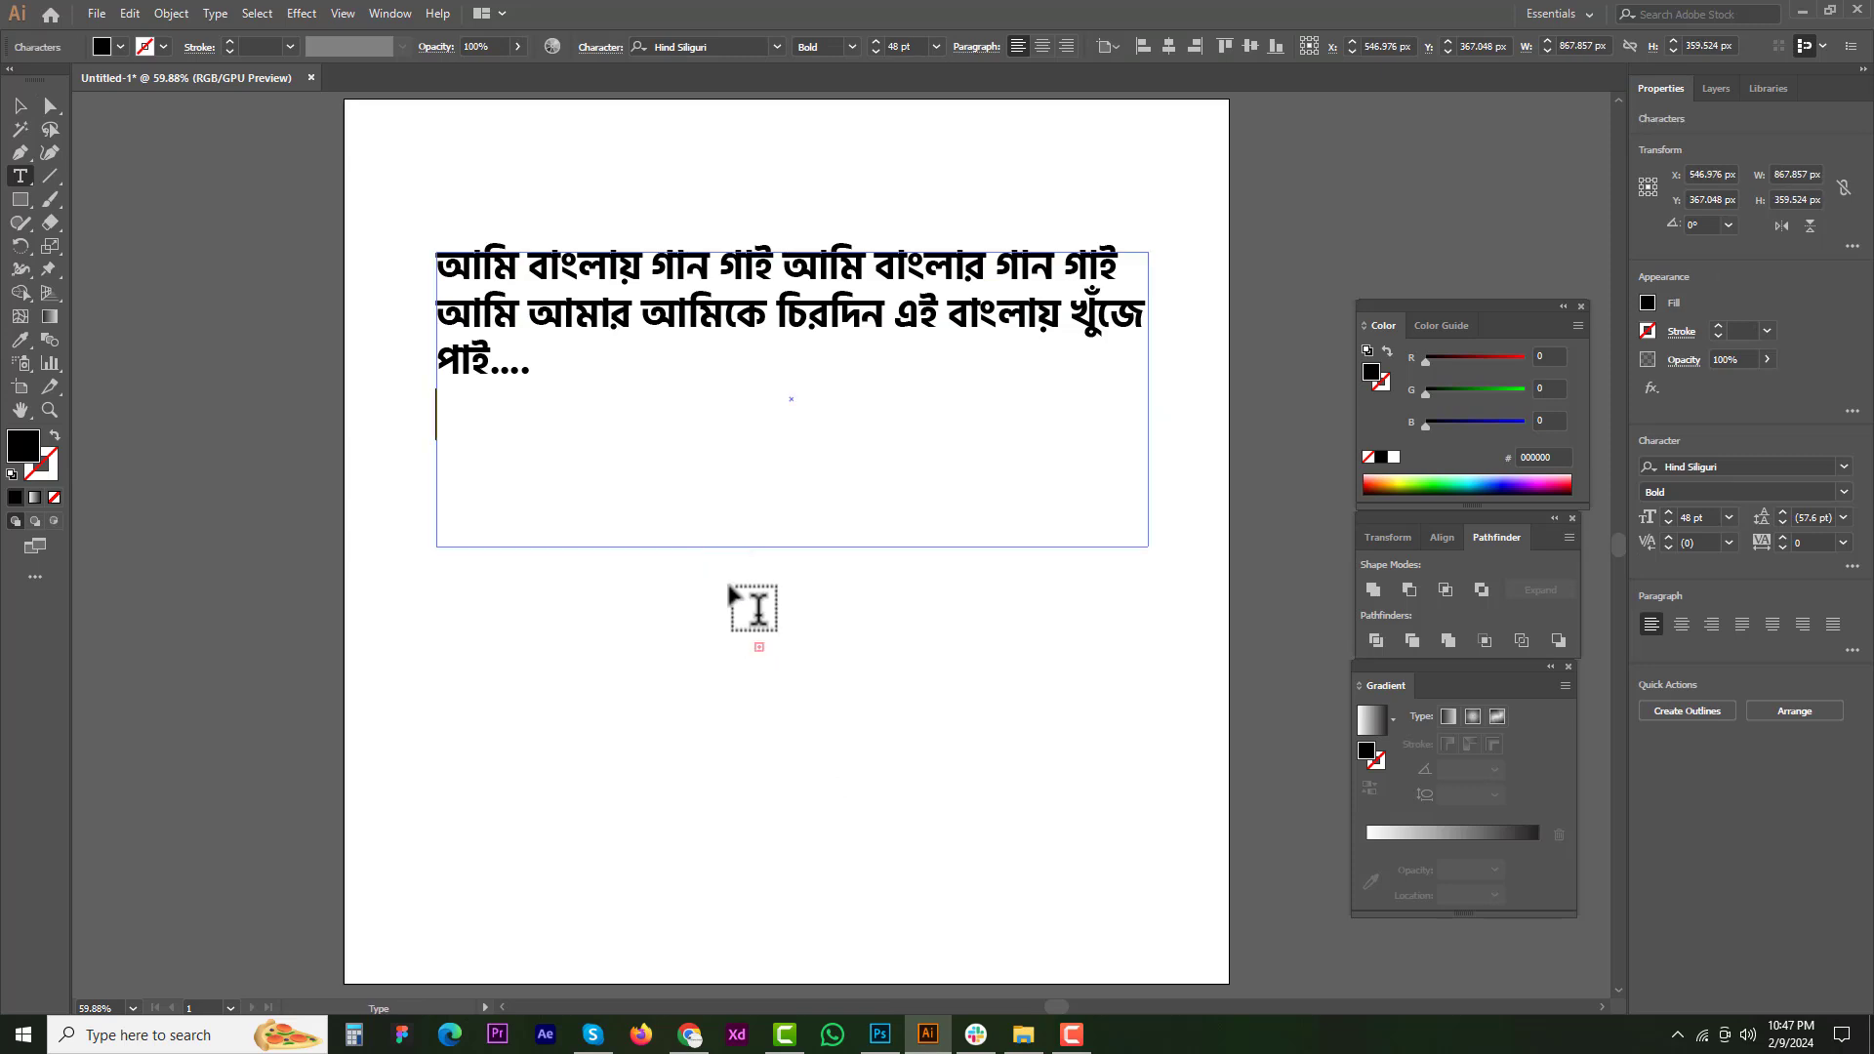
pyautogui.click(759, 647)
pyautogui.click(652, 576)
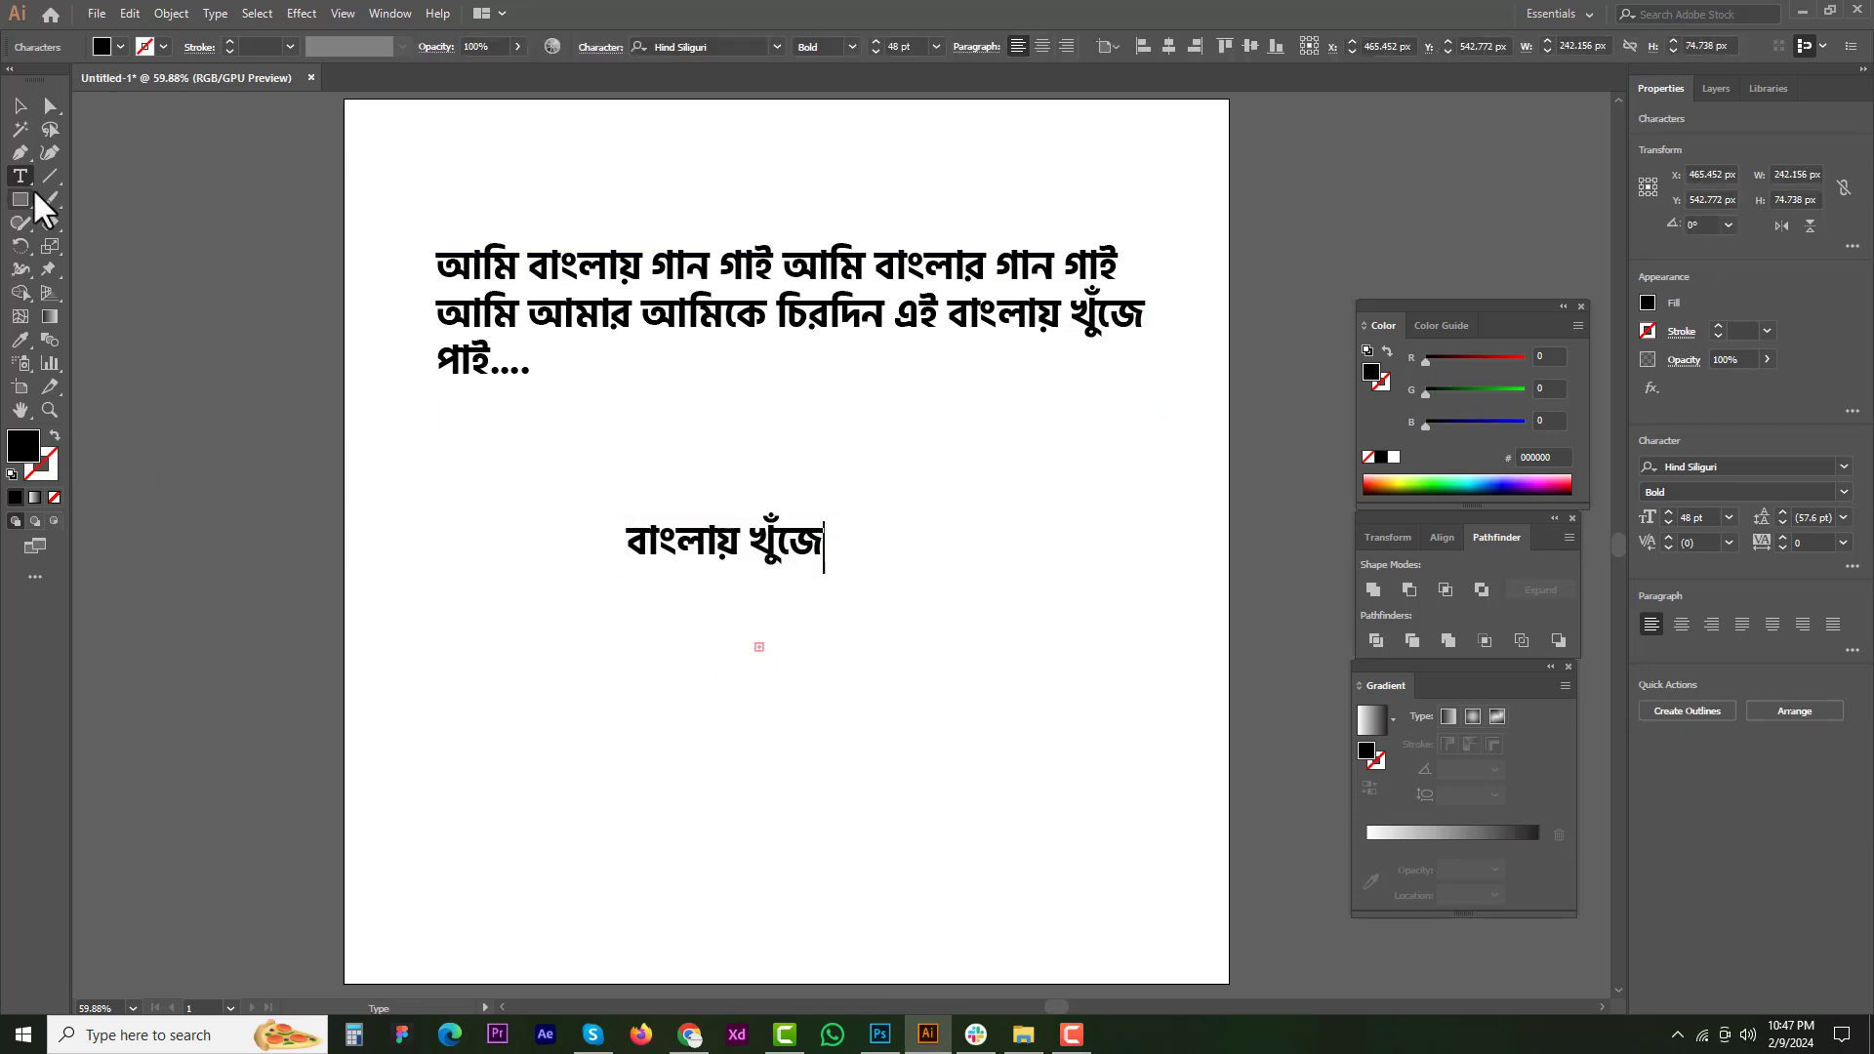
# - Copy the বাংলায় খুঁজে text object, switch to Photoshop, and paste it as a Smart Object
pyautogui.click(20, 105)
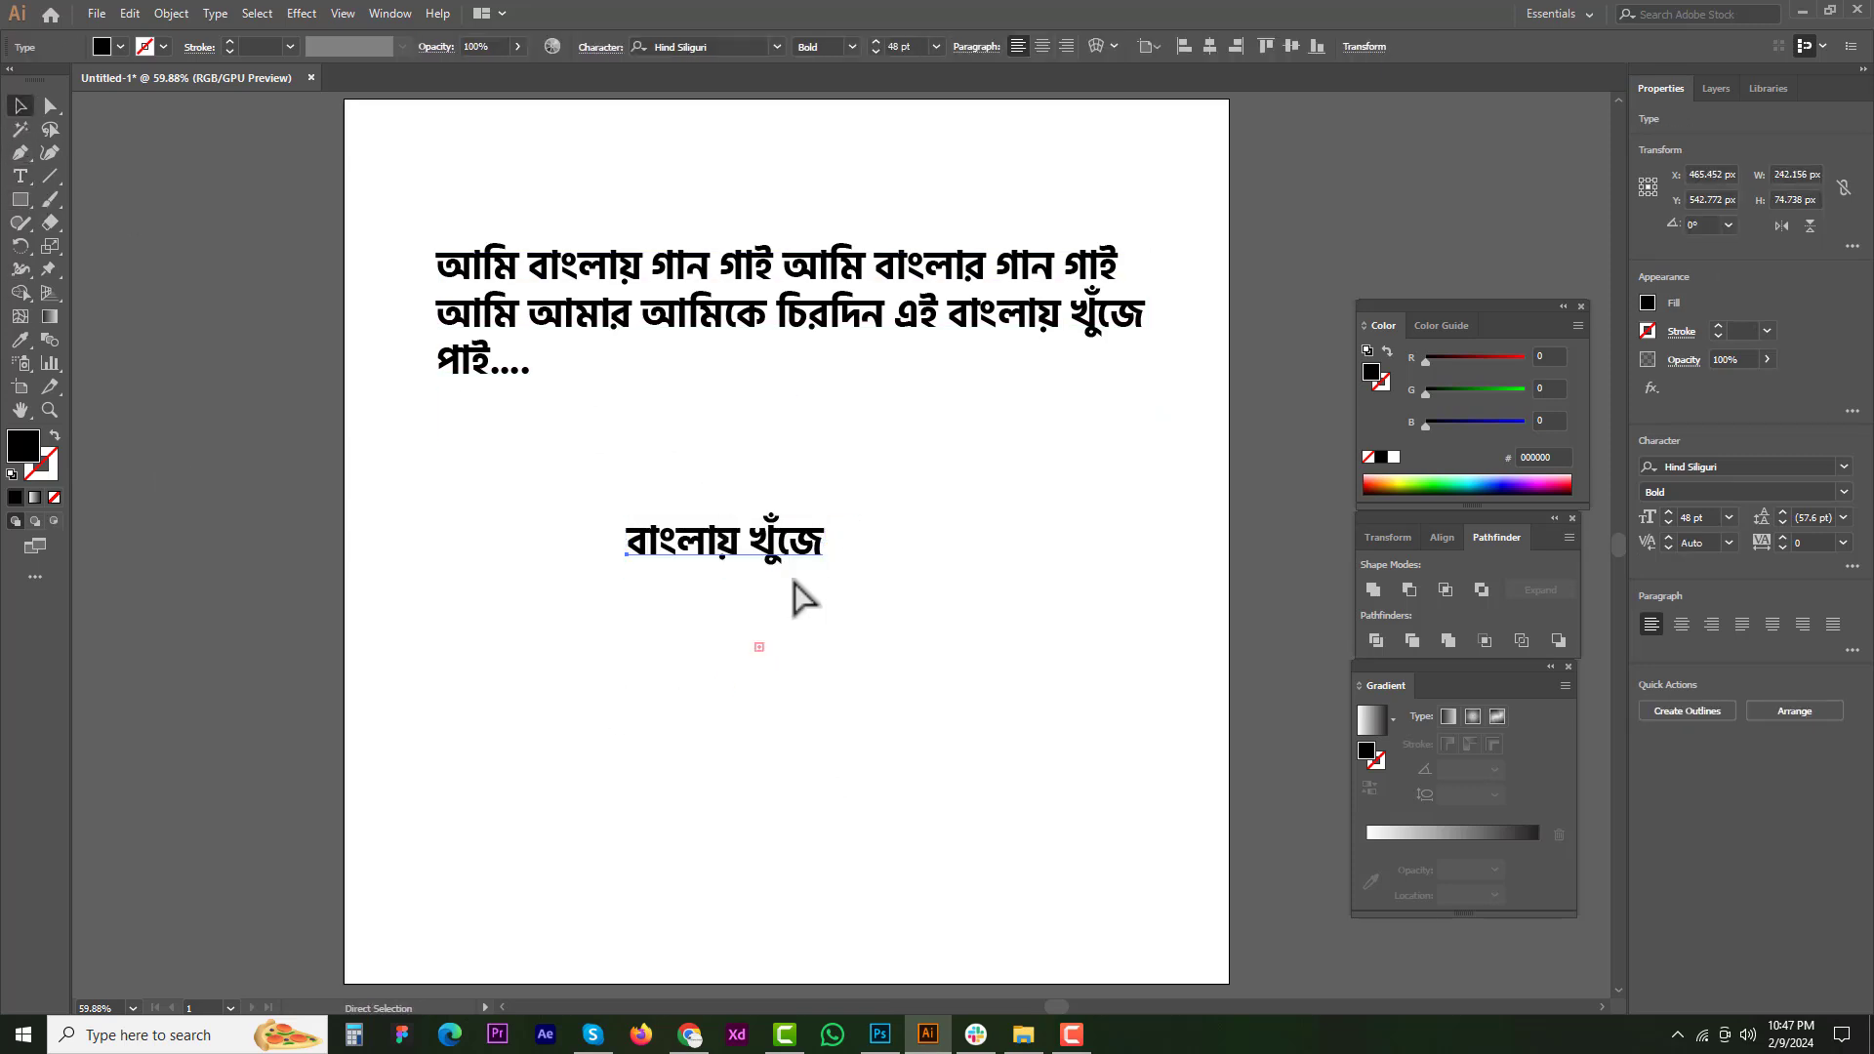
pyautogui.click(879, 1034)
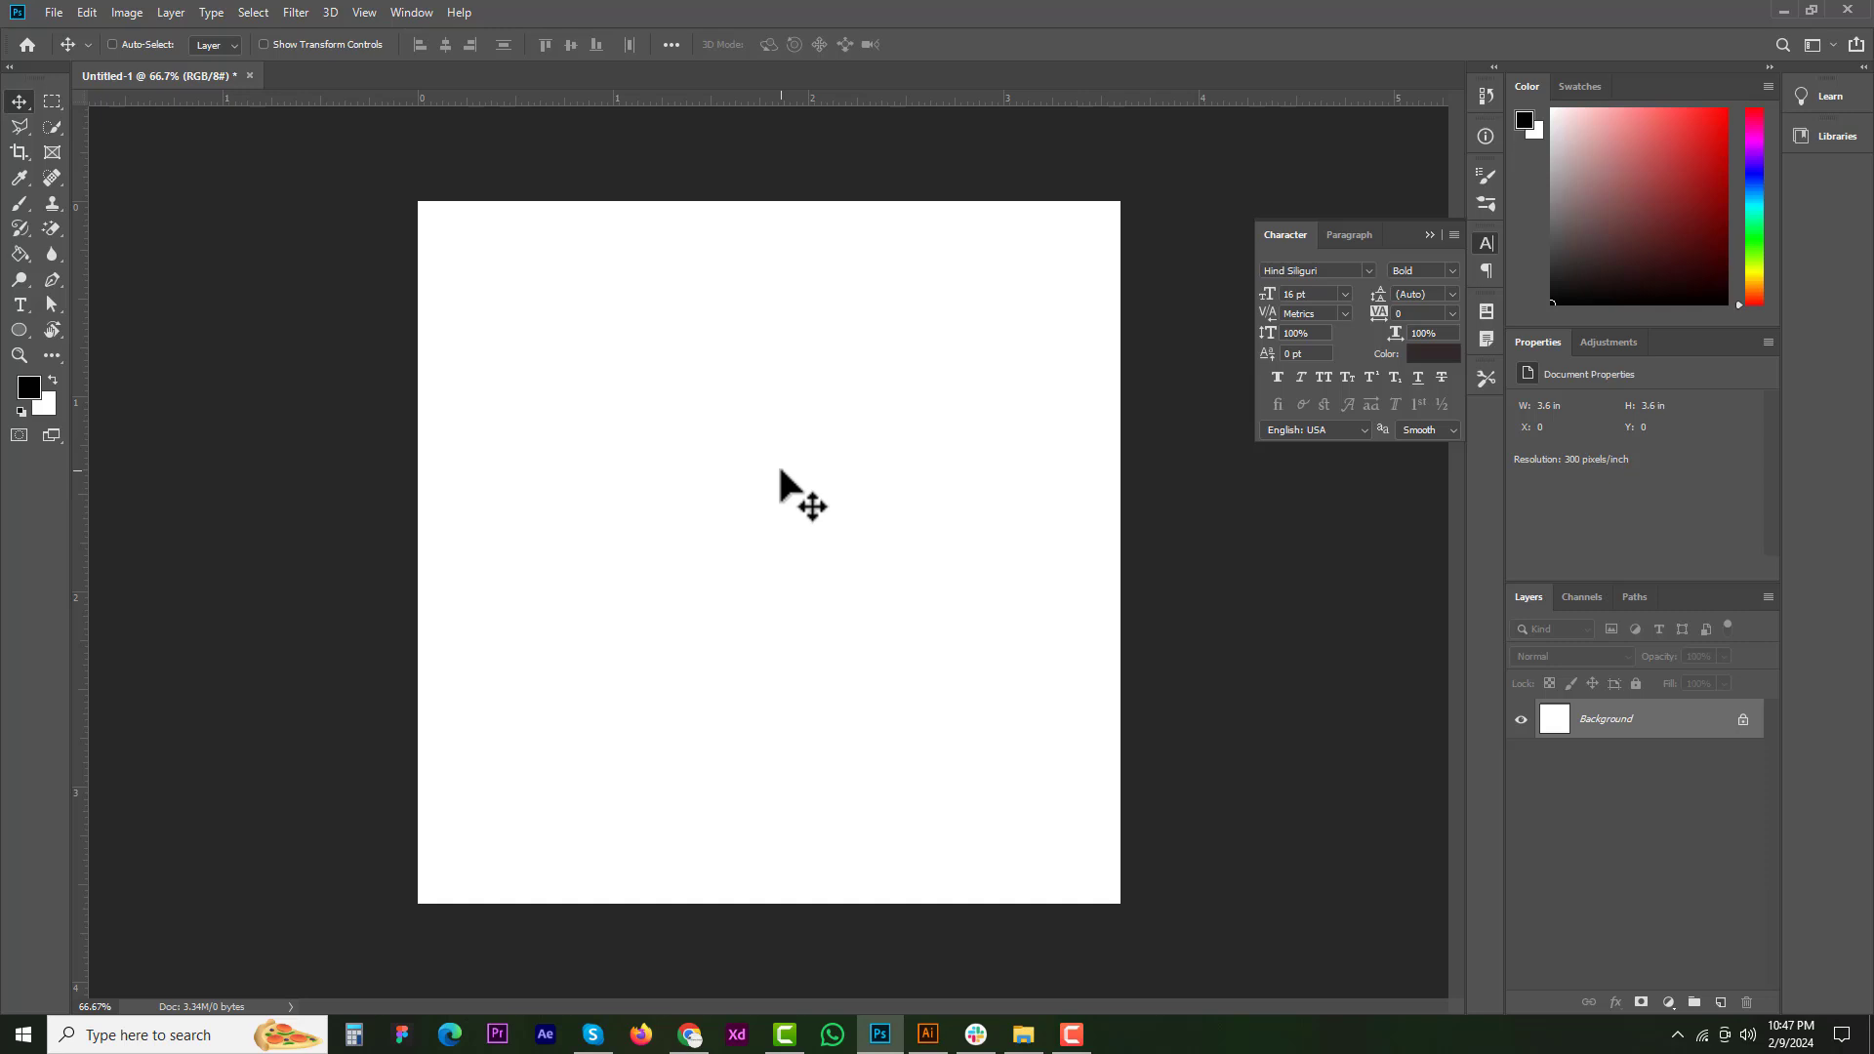
pyautogui.hotkey('ctrl', 'v')
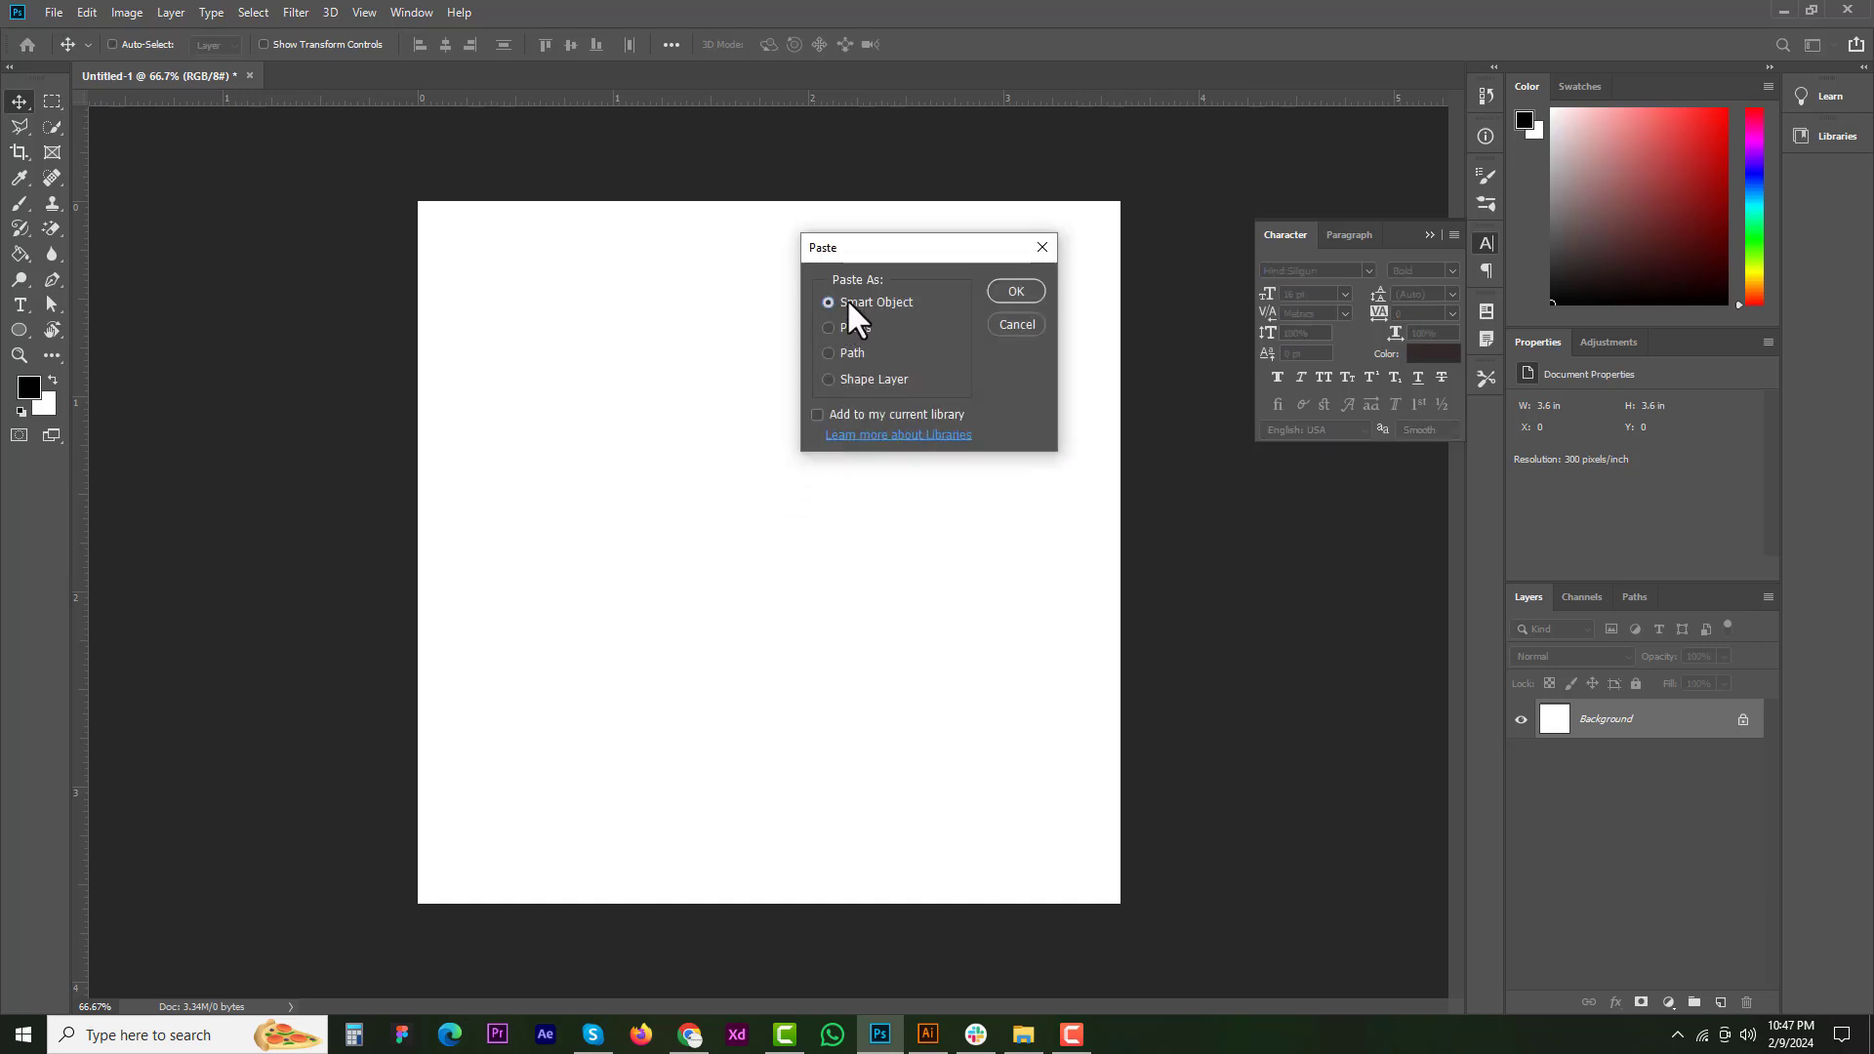
pyautogui.click(1016, 291)
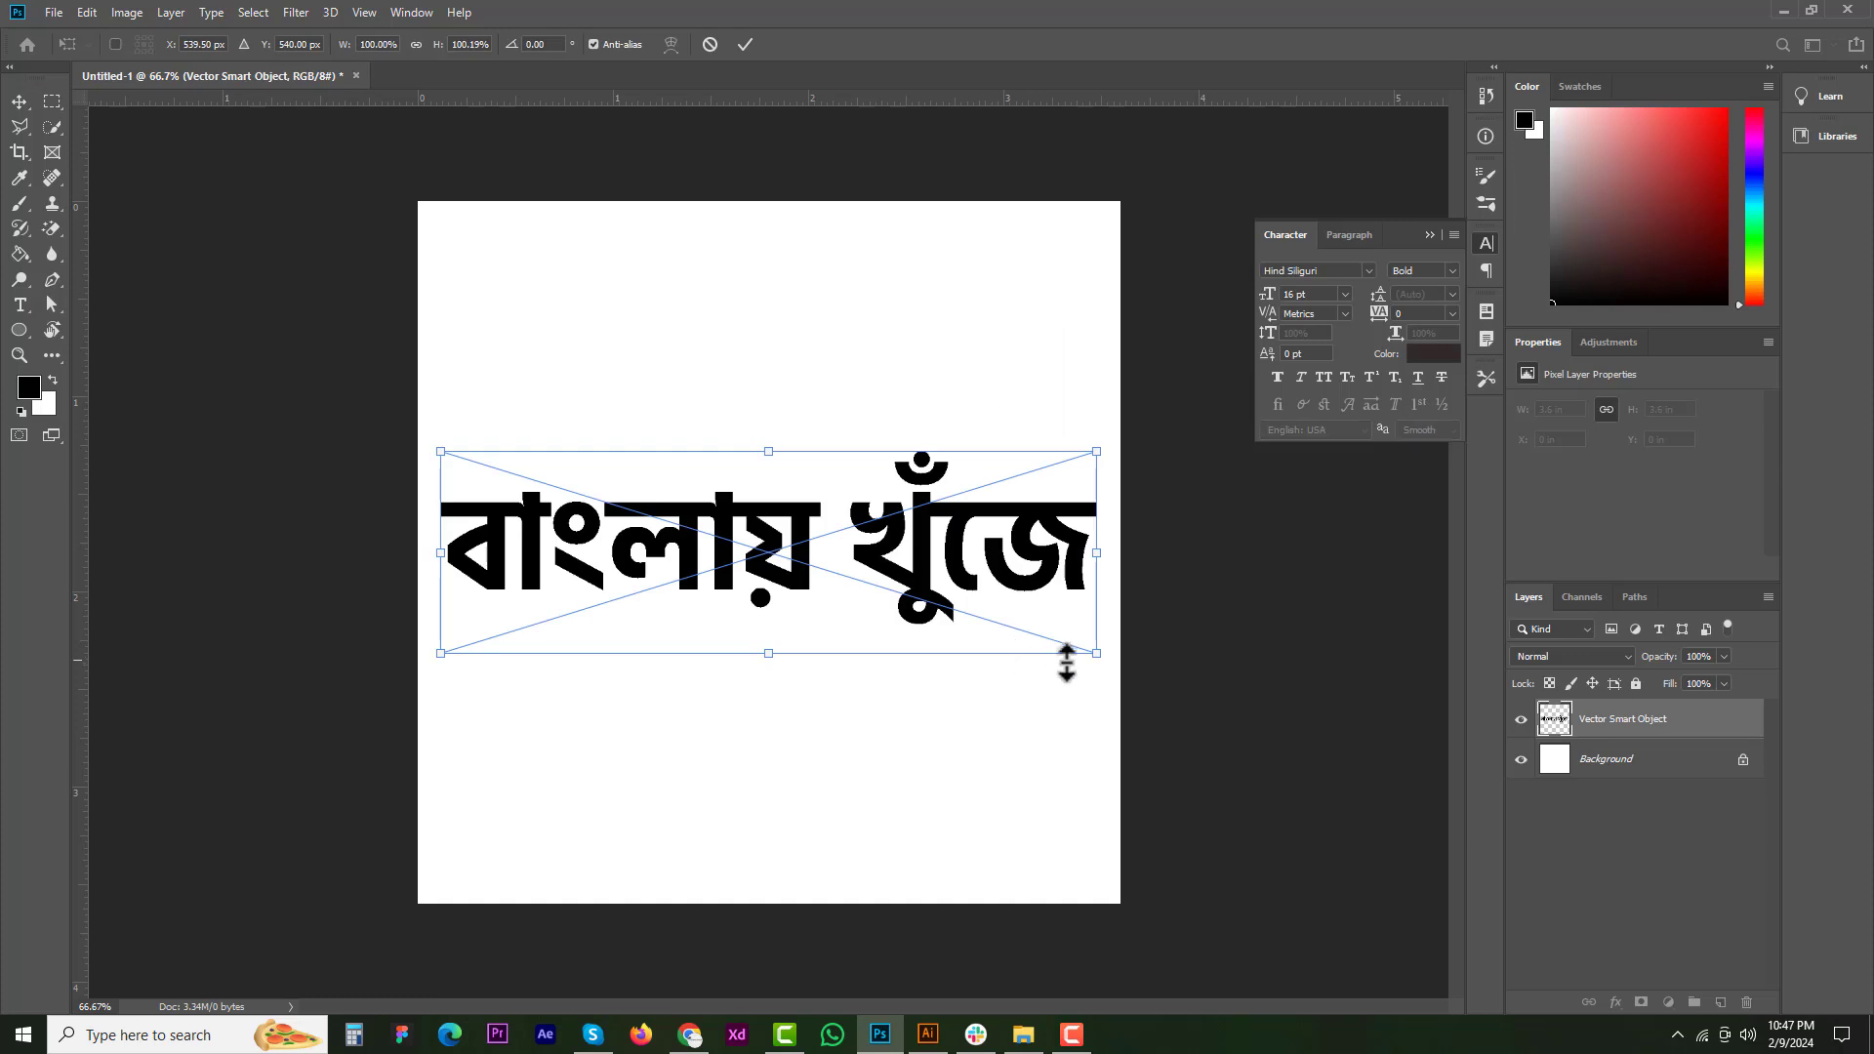
# - Scale the pasted বাংলায় খুঁজে smart object to about 2.75 in wide and position it in the upper part of the canvas
pyautogui.moveTo(1097, 659); pyautogui.dragTo(1103, 302)
pyautogui.press('Return')
pyautogui.hotkey('ctrl', 't')
pyautogui.press('Return')
pyautogui.moveTo(980, 405); pyautogui.dragTo(927, 408)
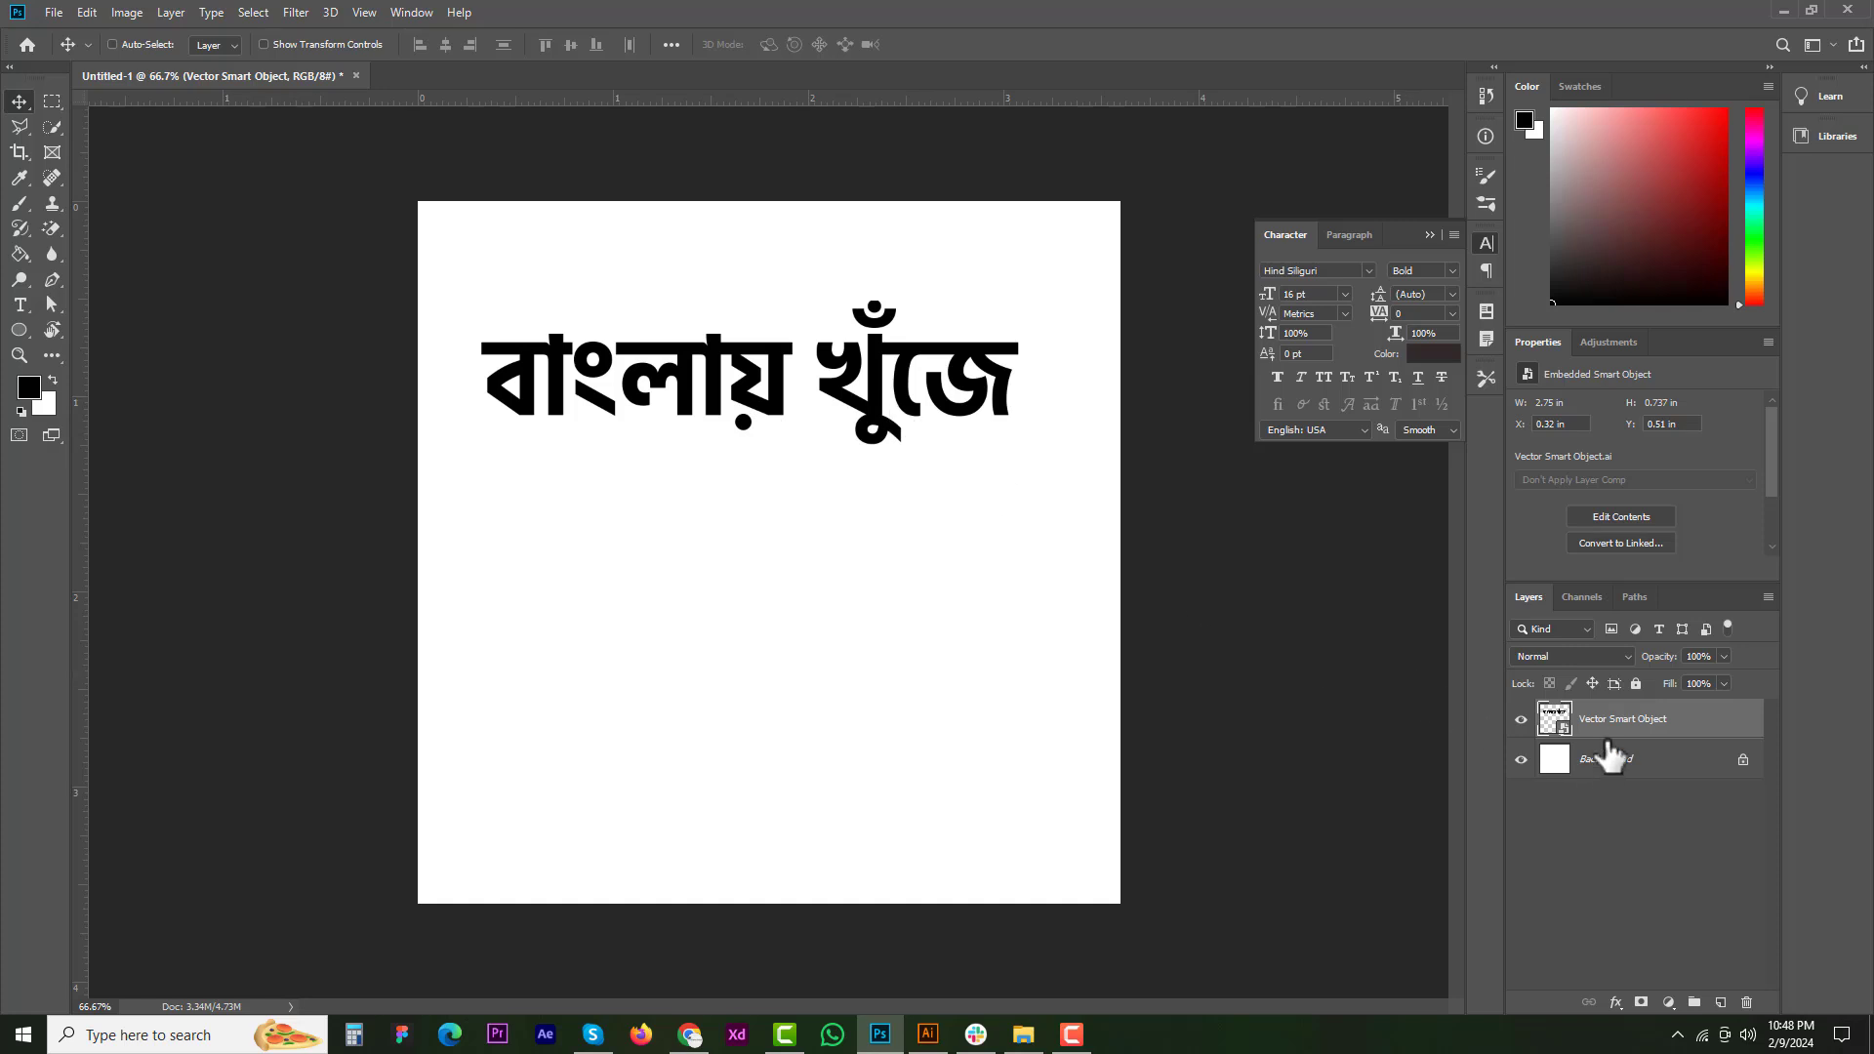
pyautogui.rightClick(1629, 736)
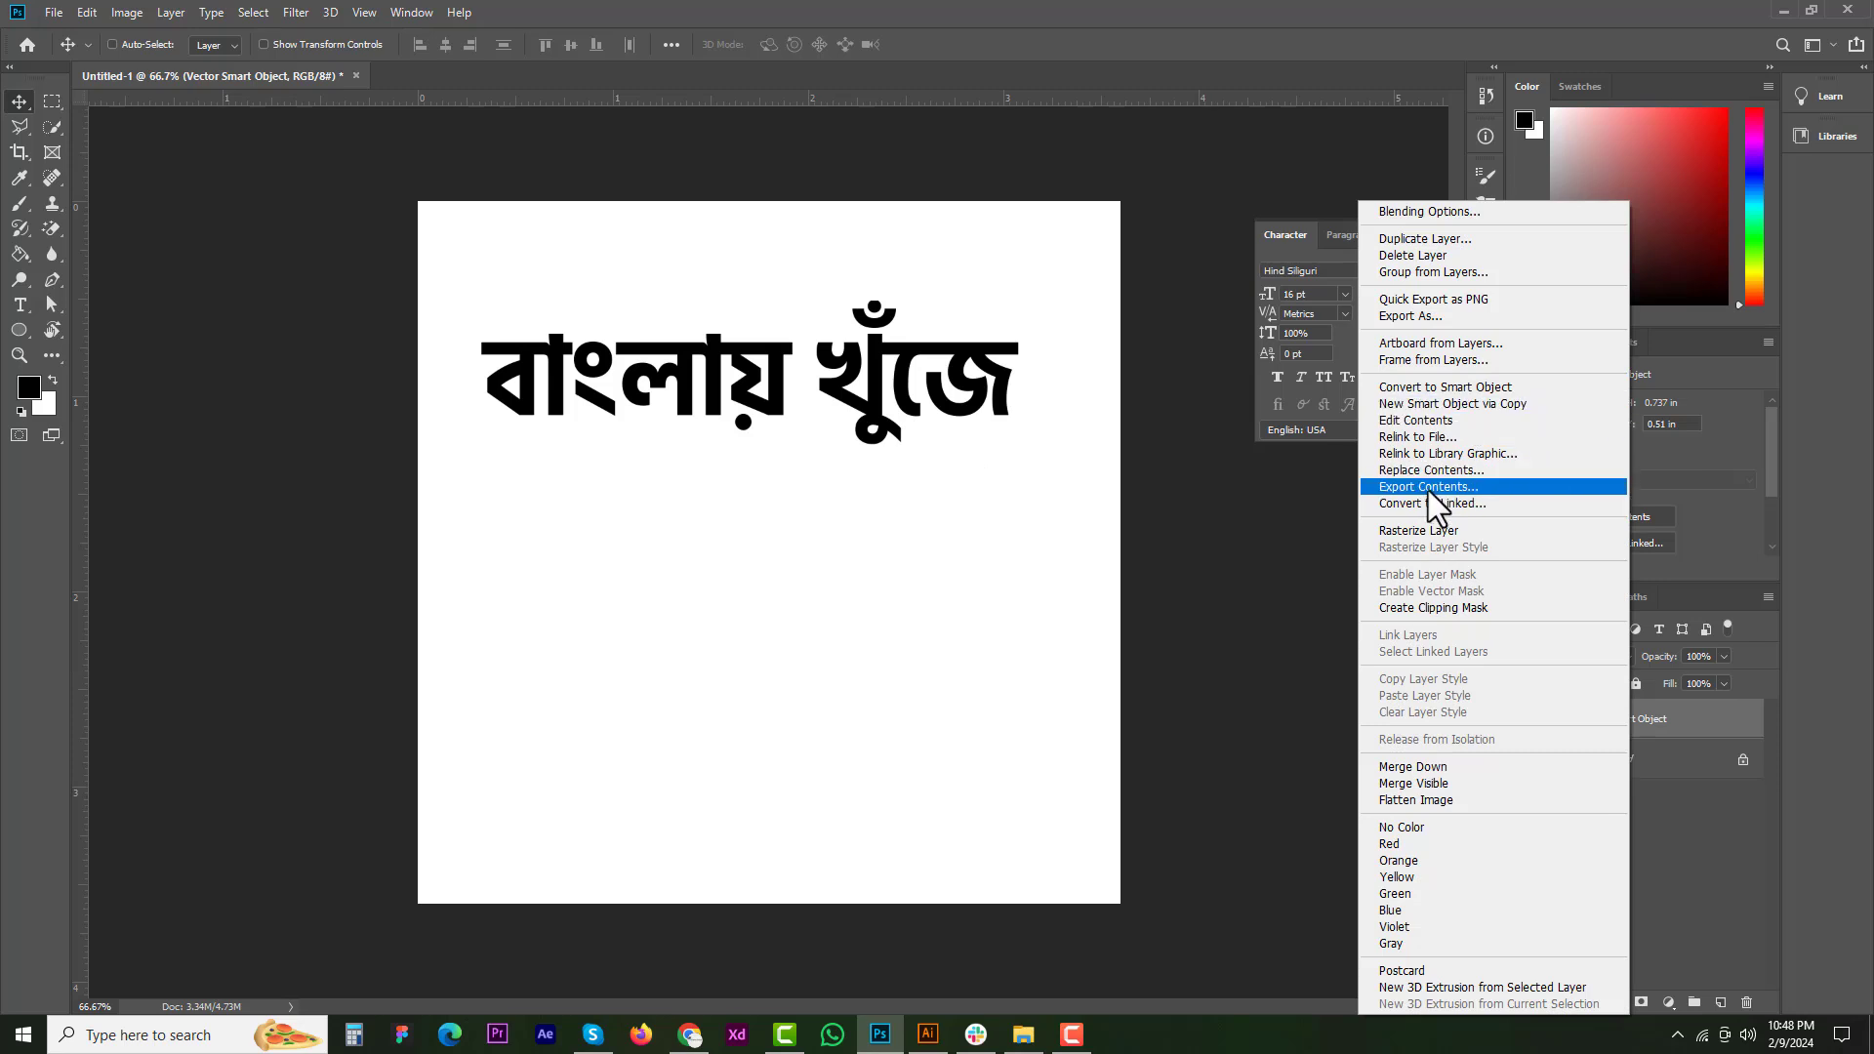
pyautogui.click(1677, 718)
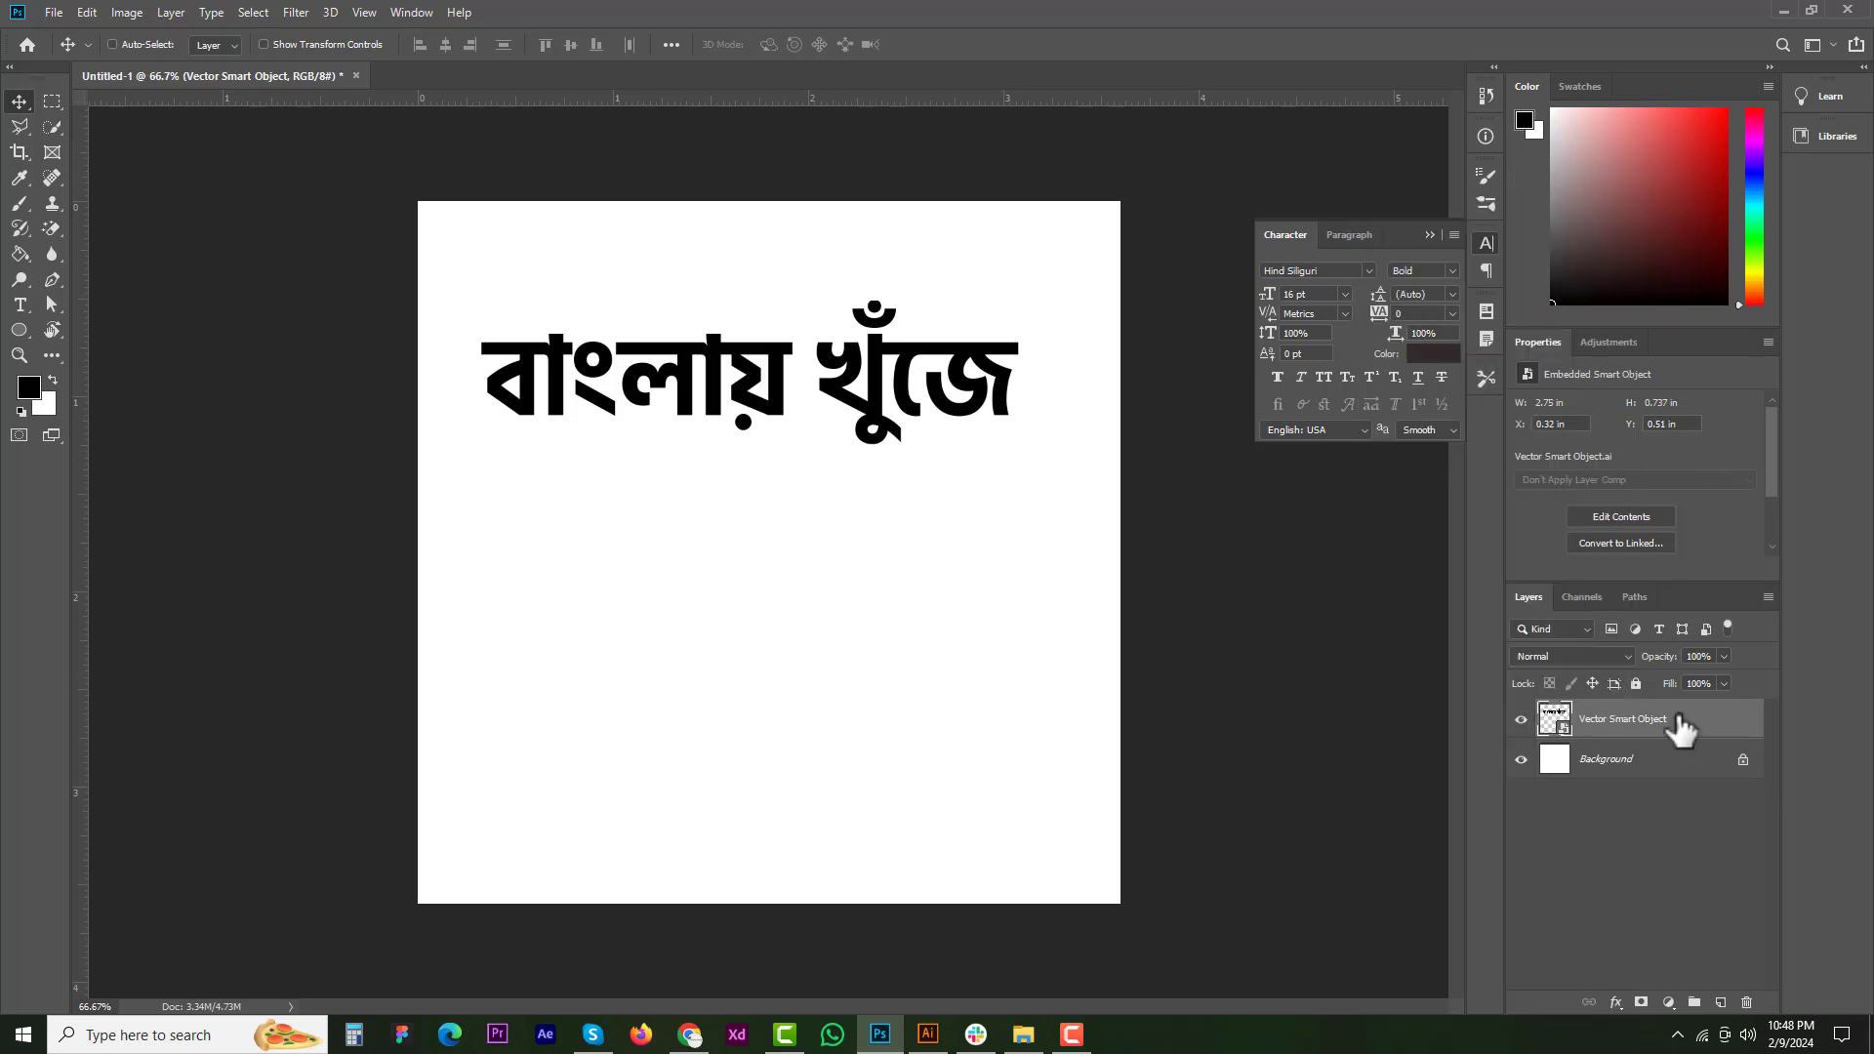
pyautogui.click(927, 1035)
pyautogui.click(761, 561)
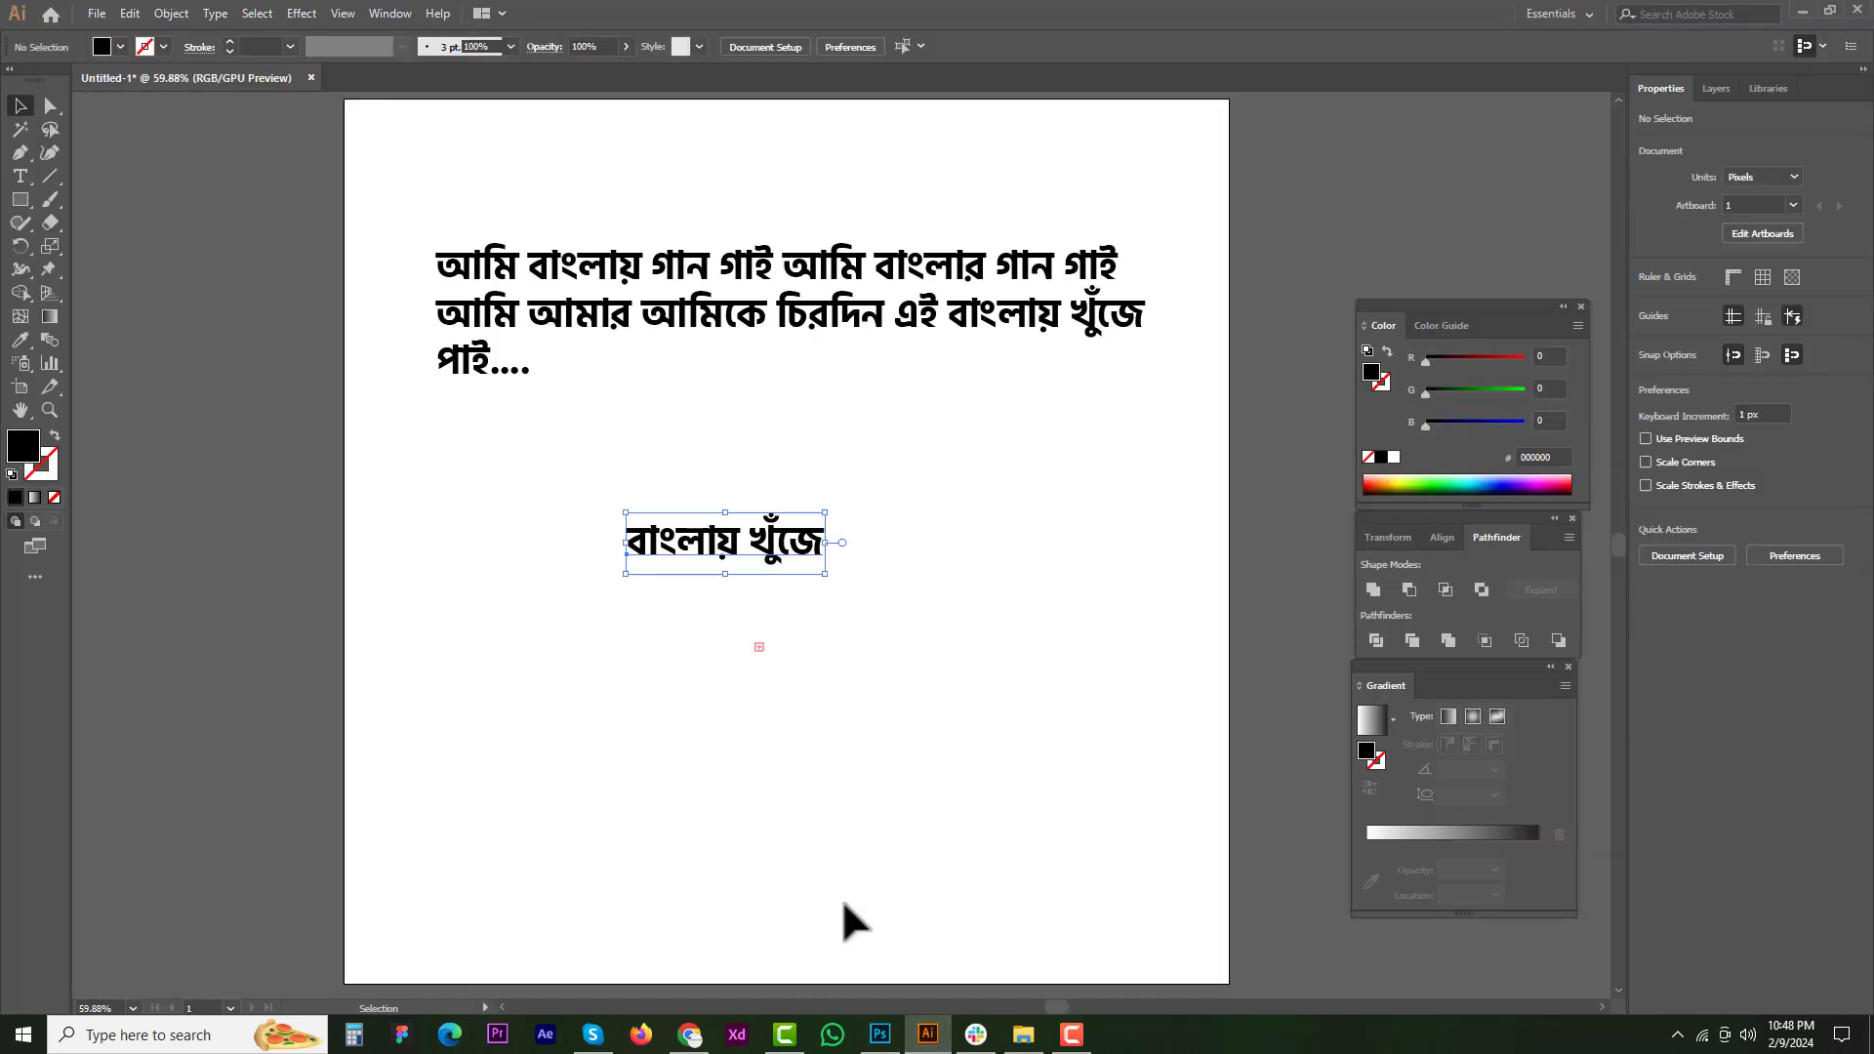
pyautogui.click(879, 1035)
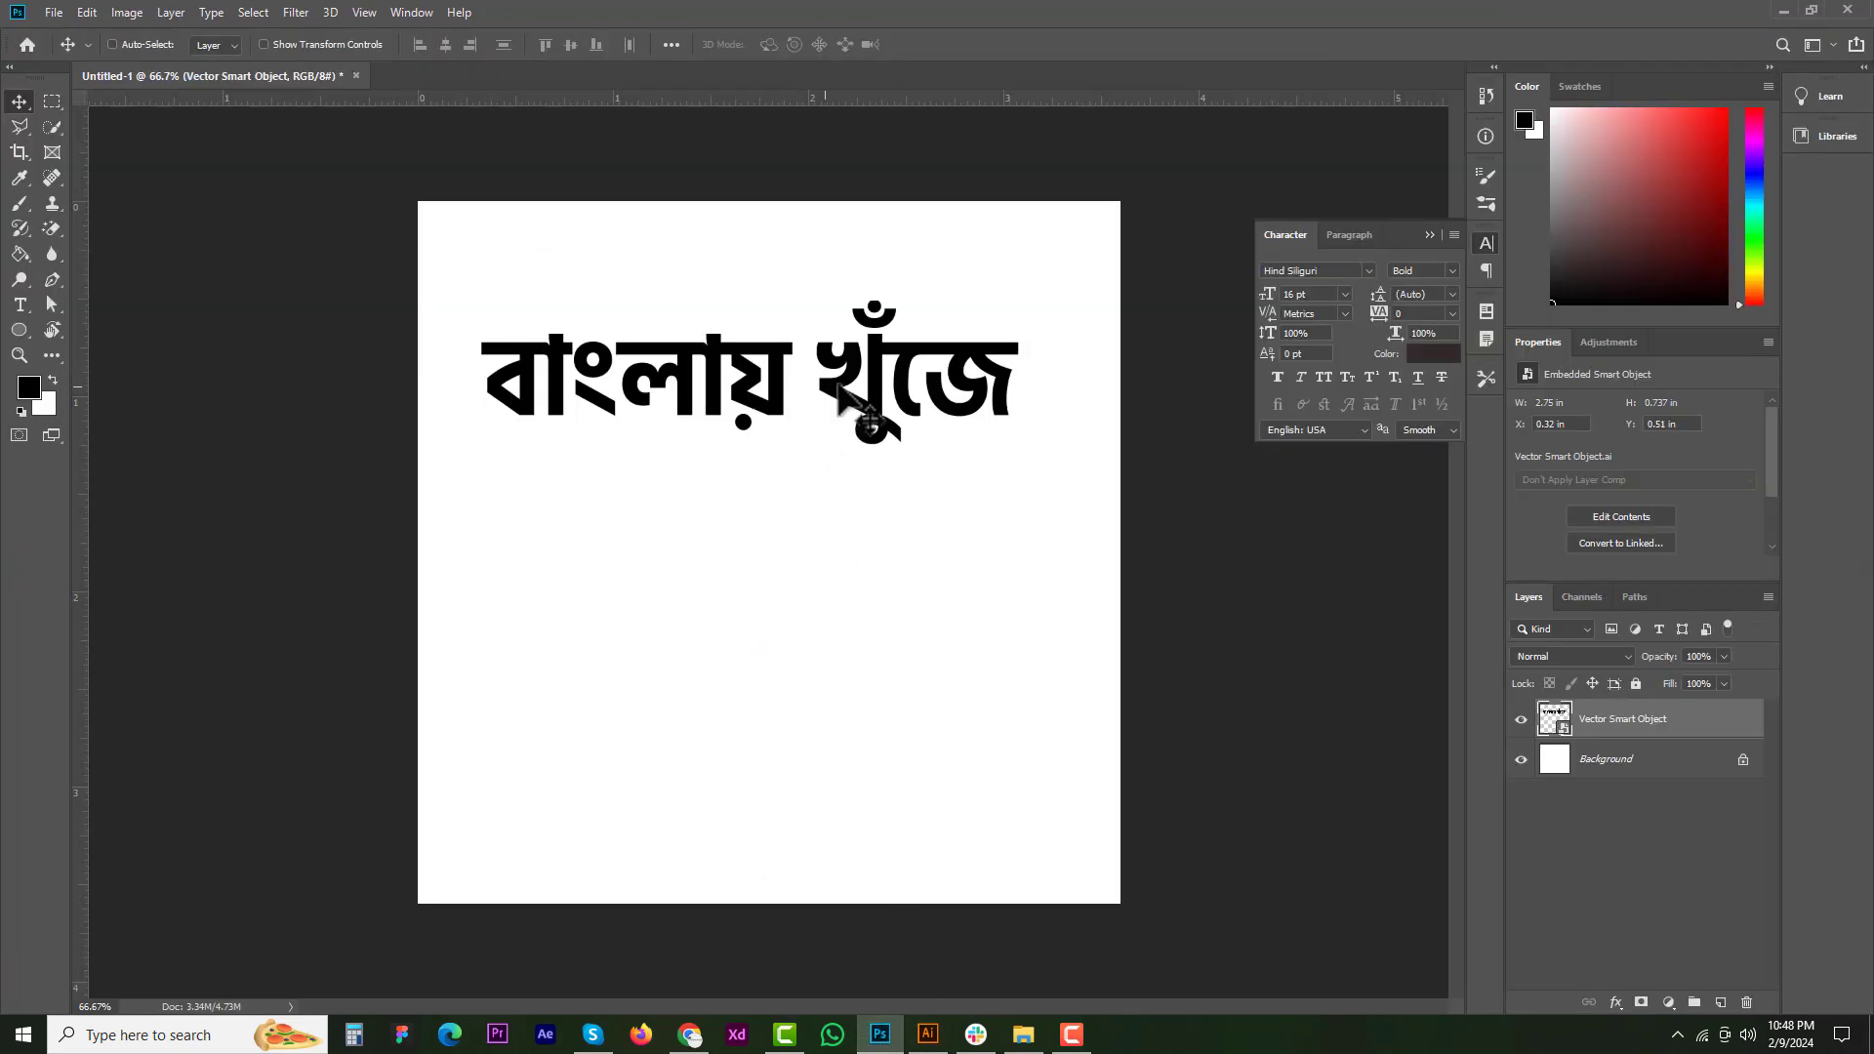
# - Open the smart object's contents in Illustrator, delete জে from the end of the text, save, and return to Photoshop
pyautogui.doubleClick(1558, 724)
pyautogui.doubleClick(820, 591)
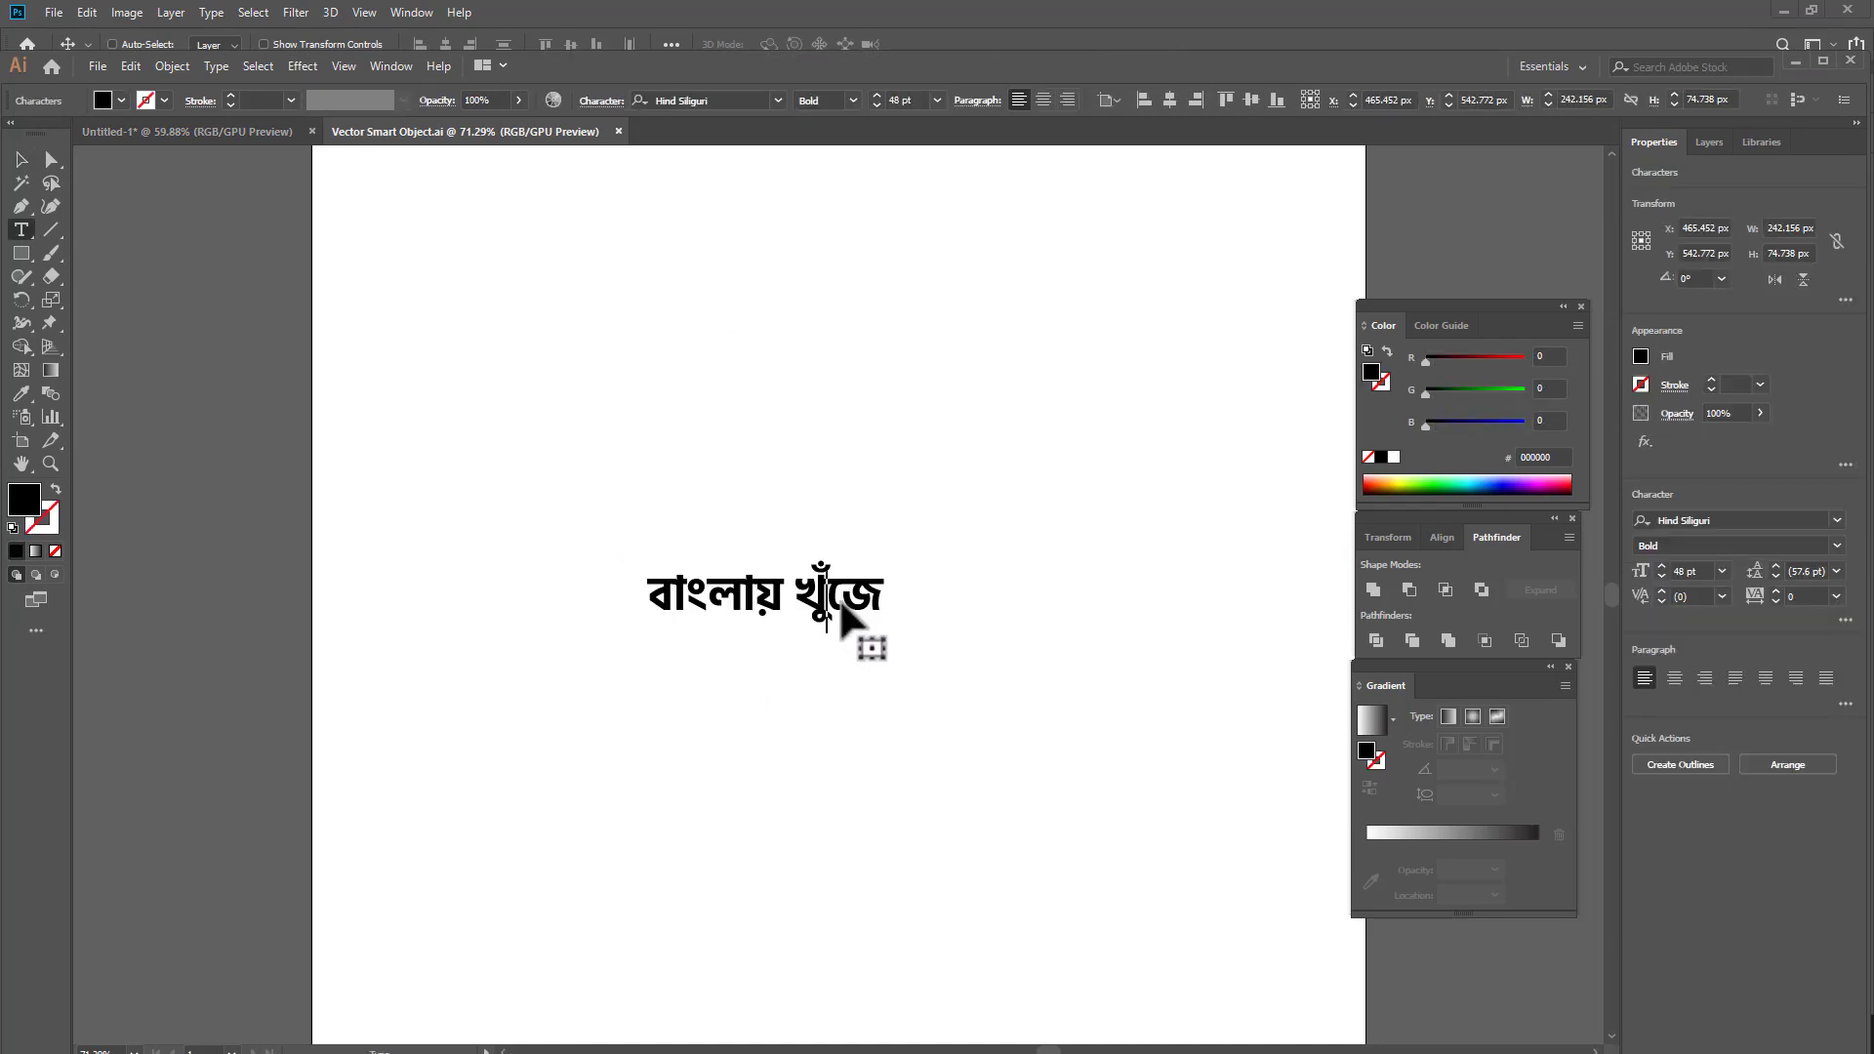
pyautogui.press('Delete')
pyautogui.press('Delete')
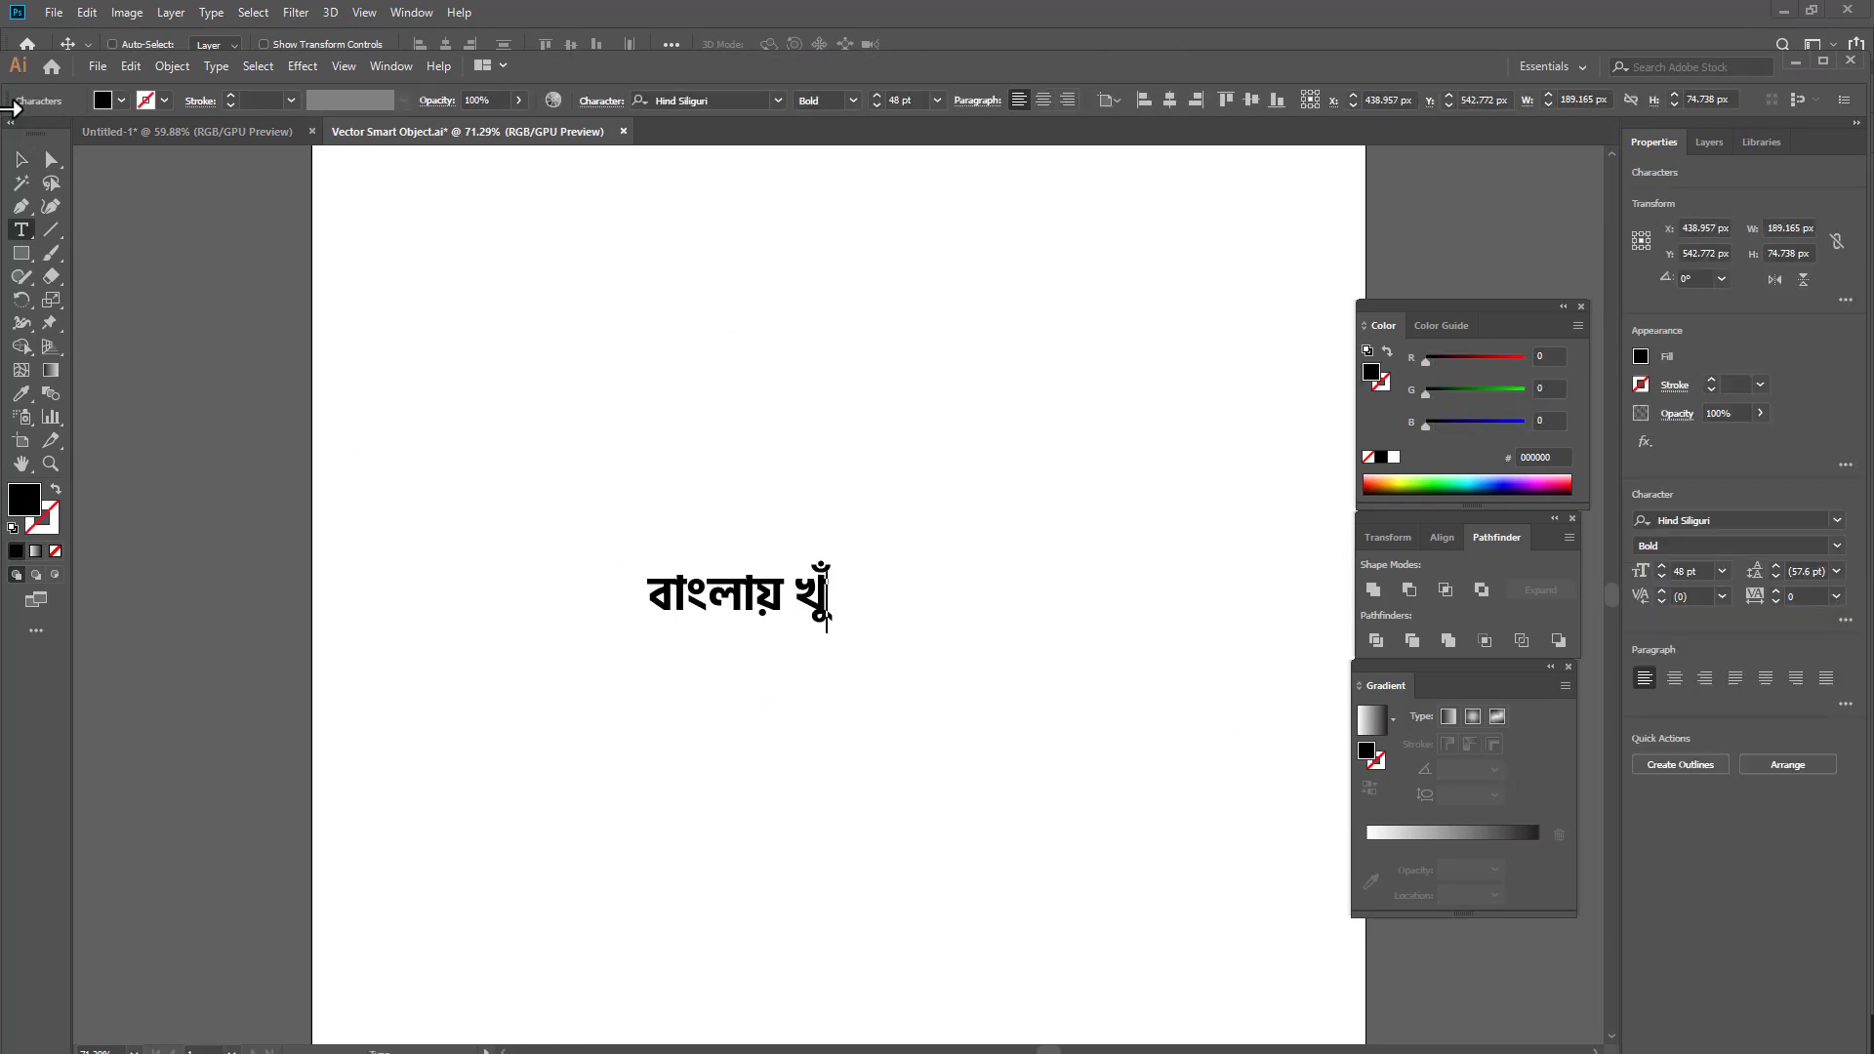
pyautogui.click(19, 159)
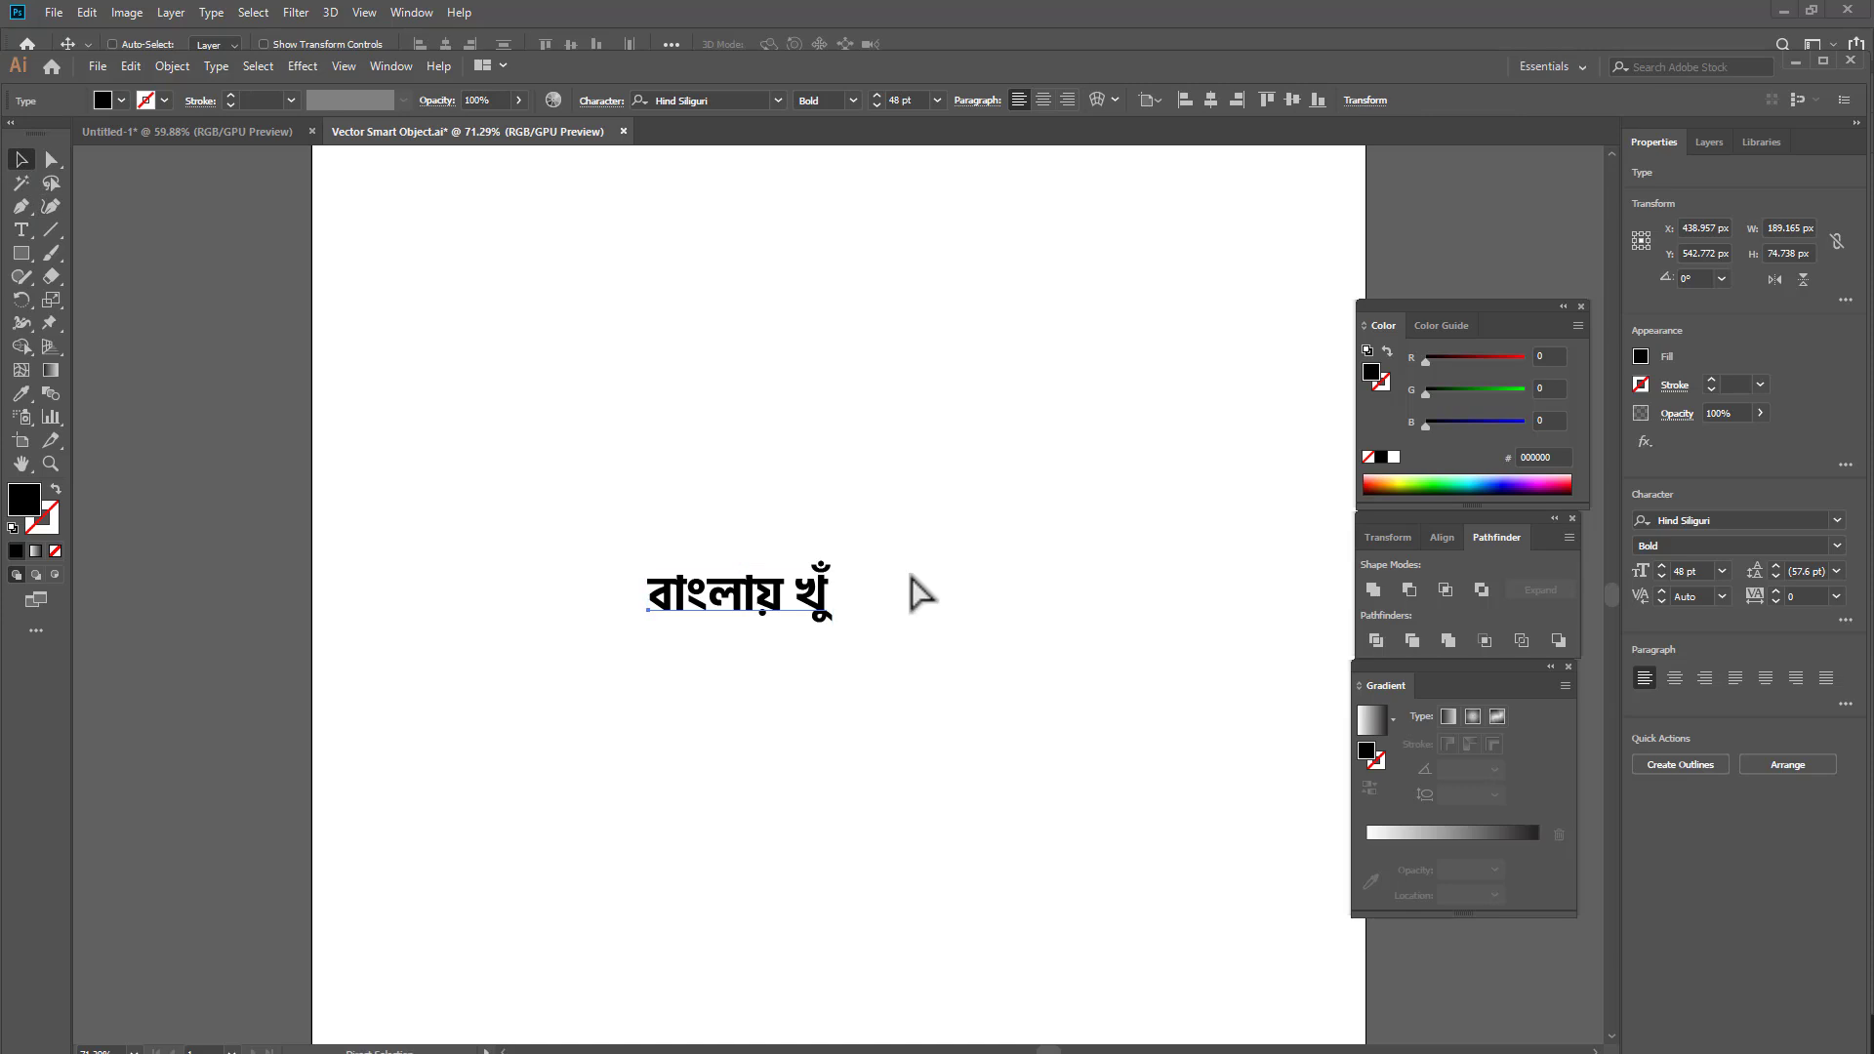
pyautogui.hotkey('ctrl', 's')
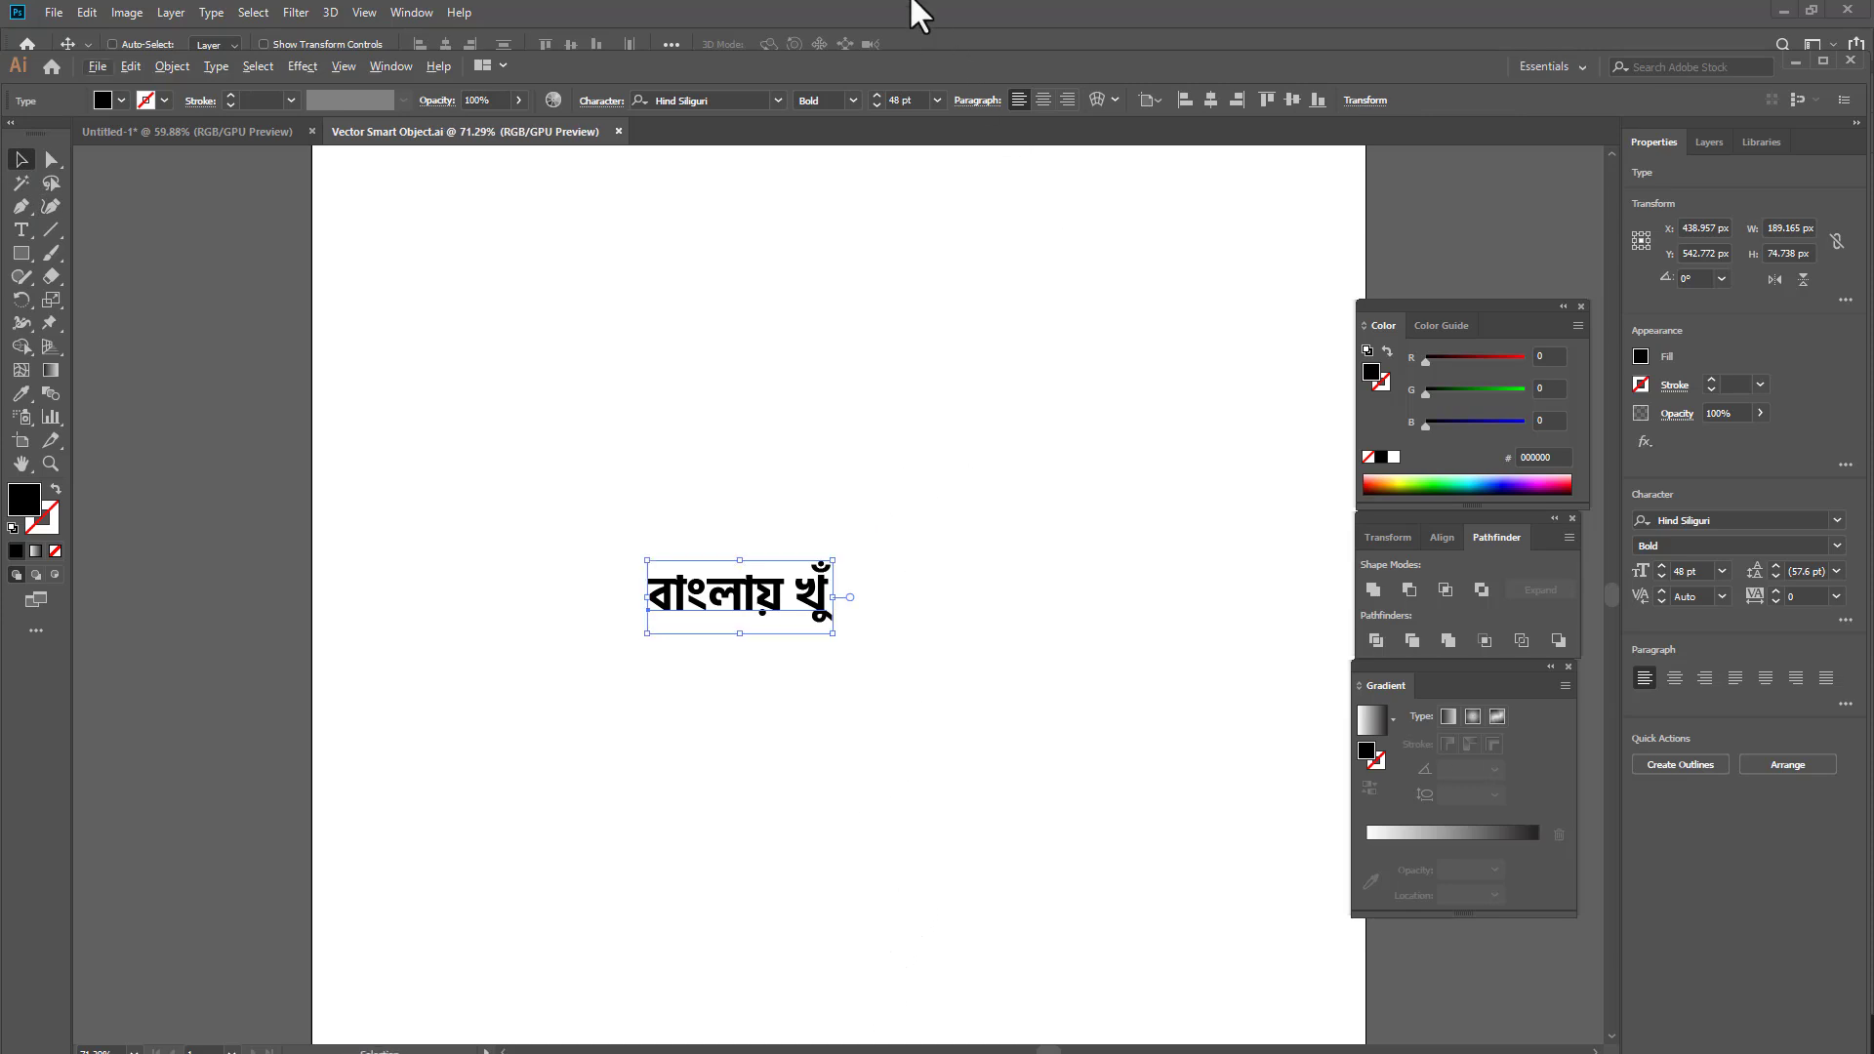
pyautogui.click(934, 27)
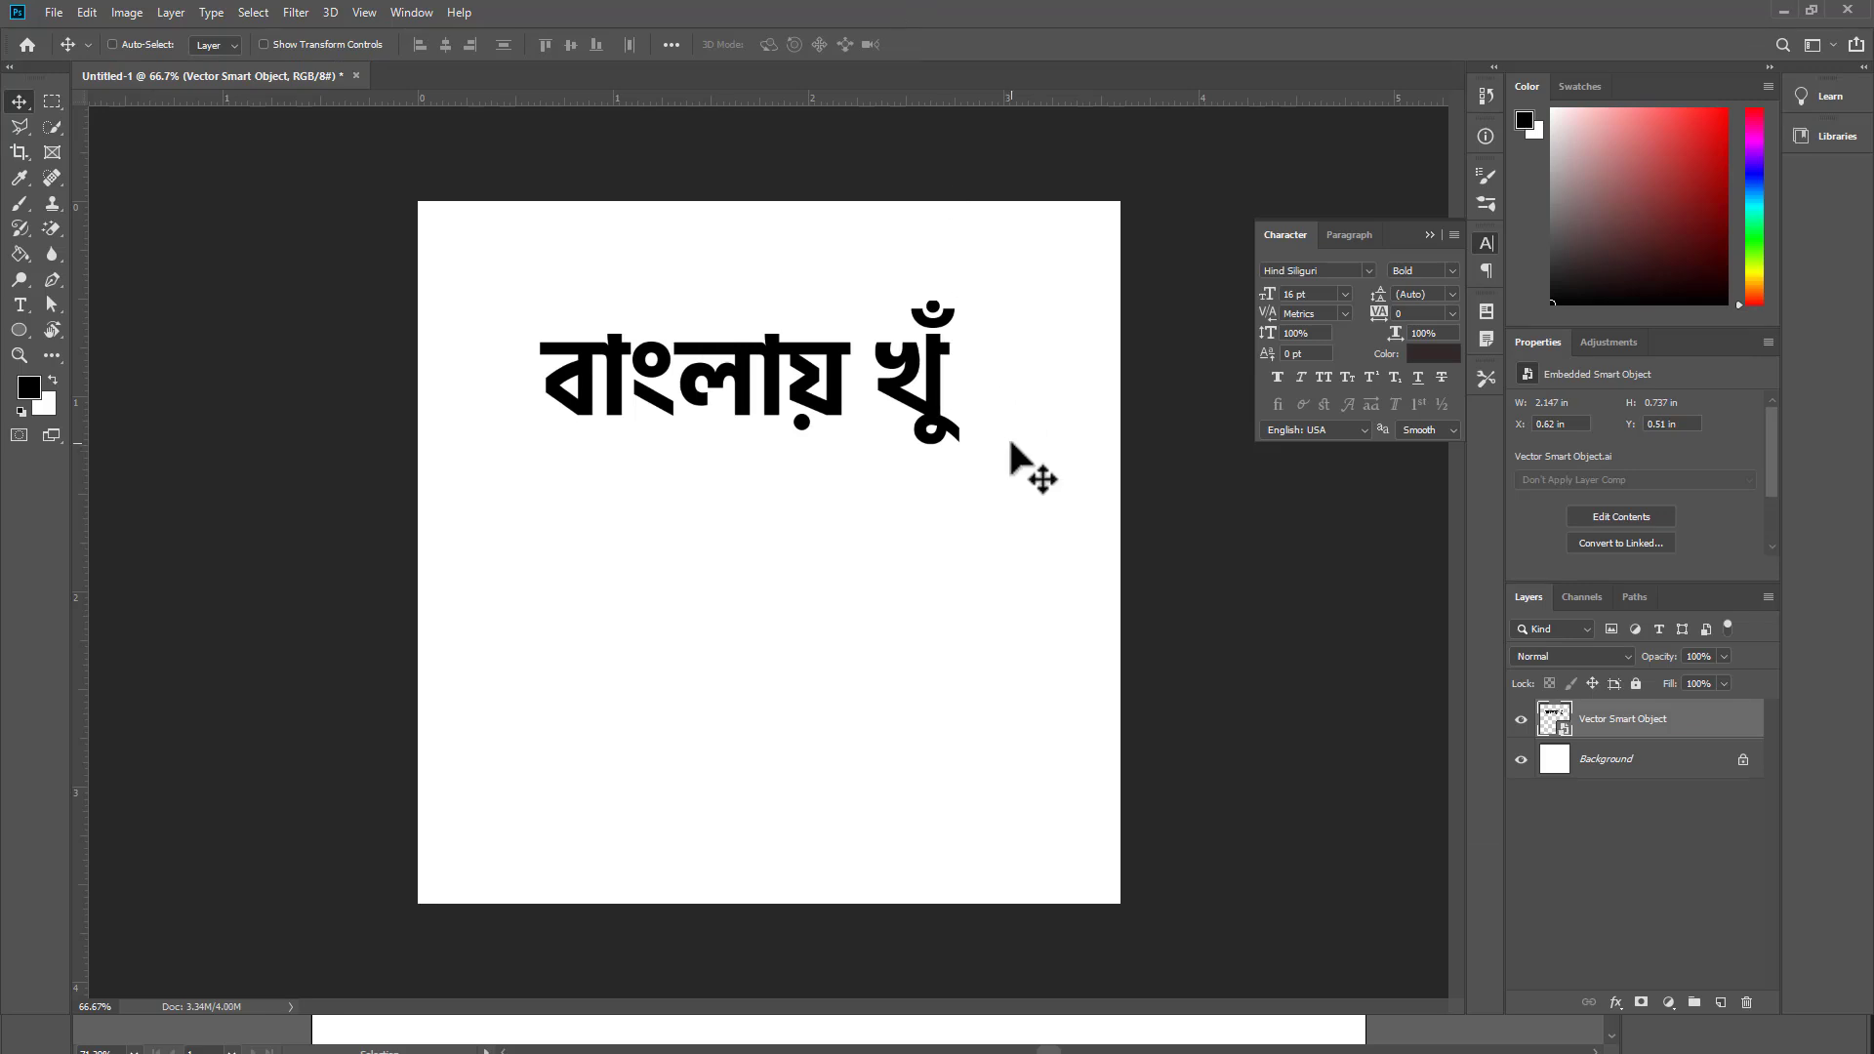
# - Reopen the smart object's contents, set the text fill to red EA2828, save, and return to Photoshop
pyautogui.doubleClick(1553, 722)
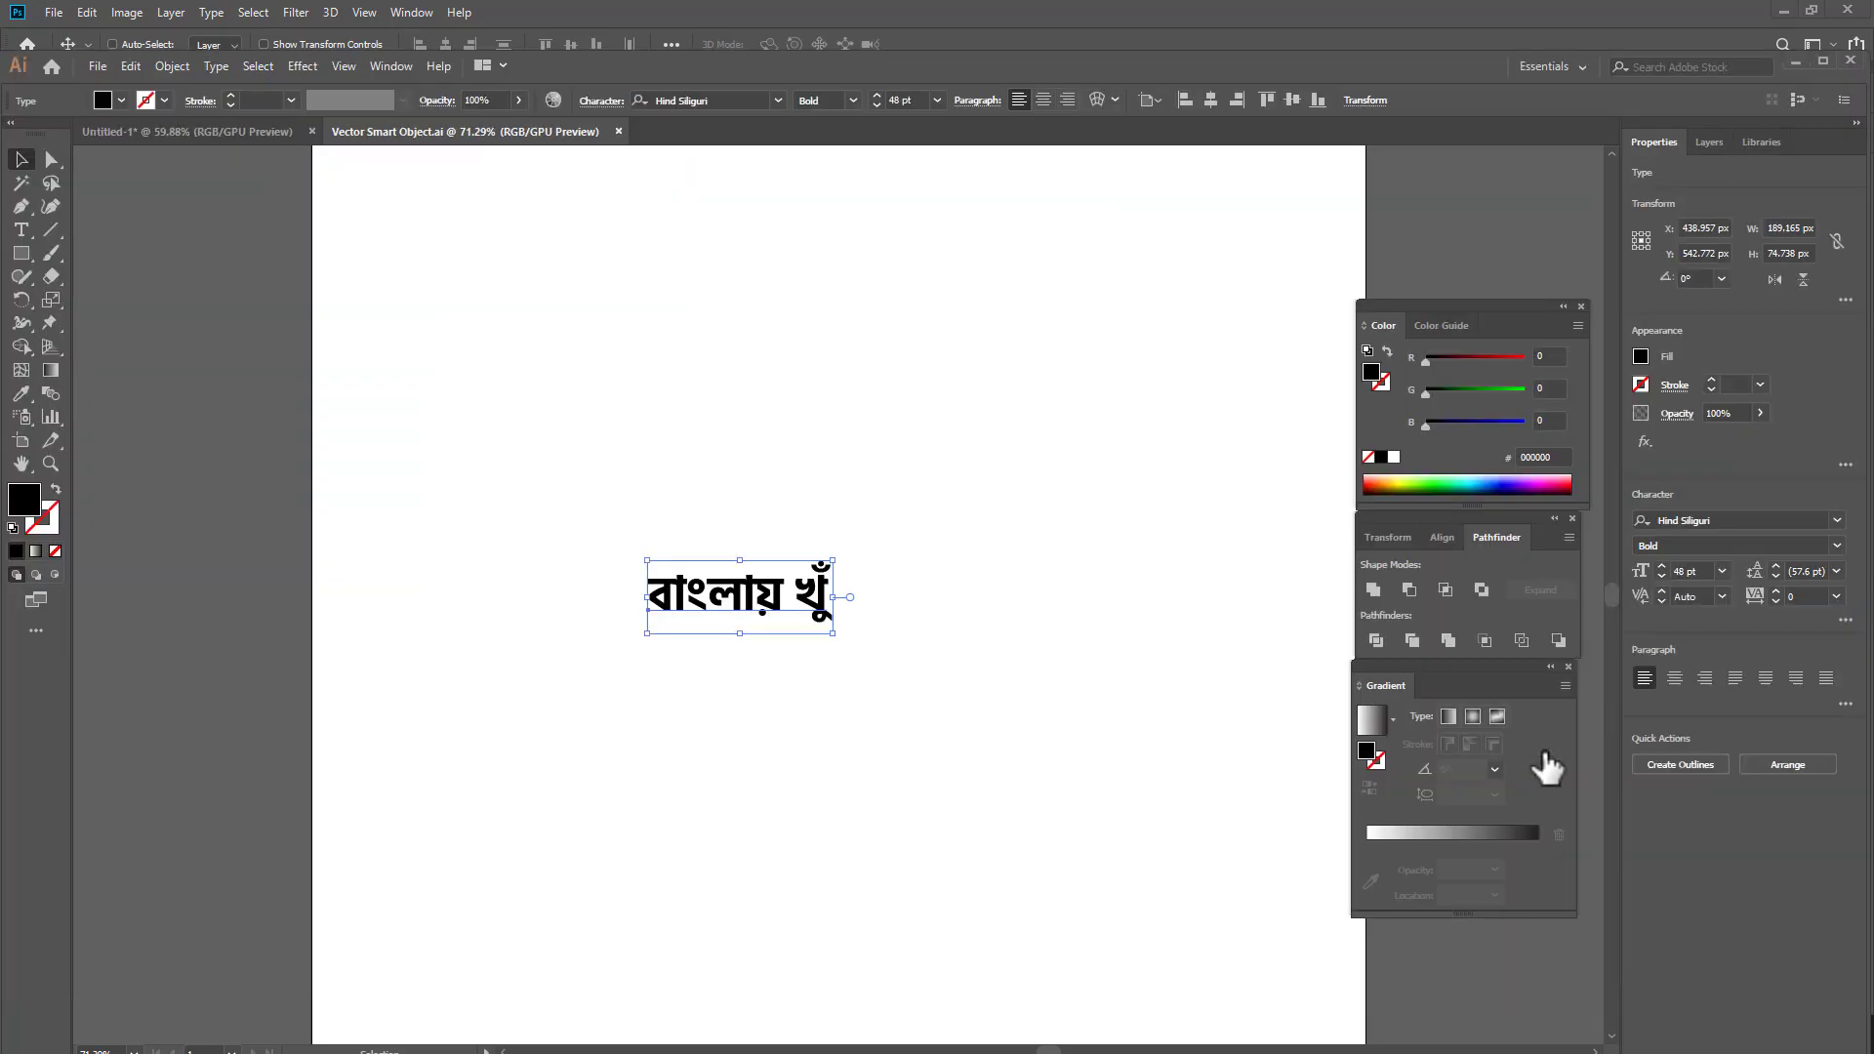
pyautogui.click(107, 101)
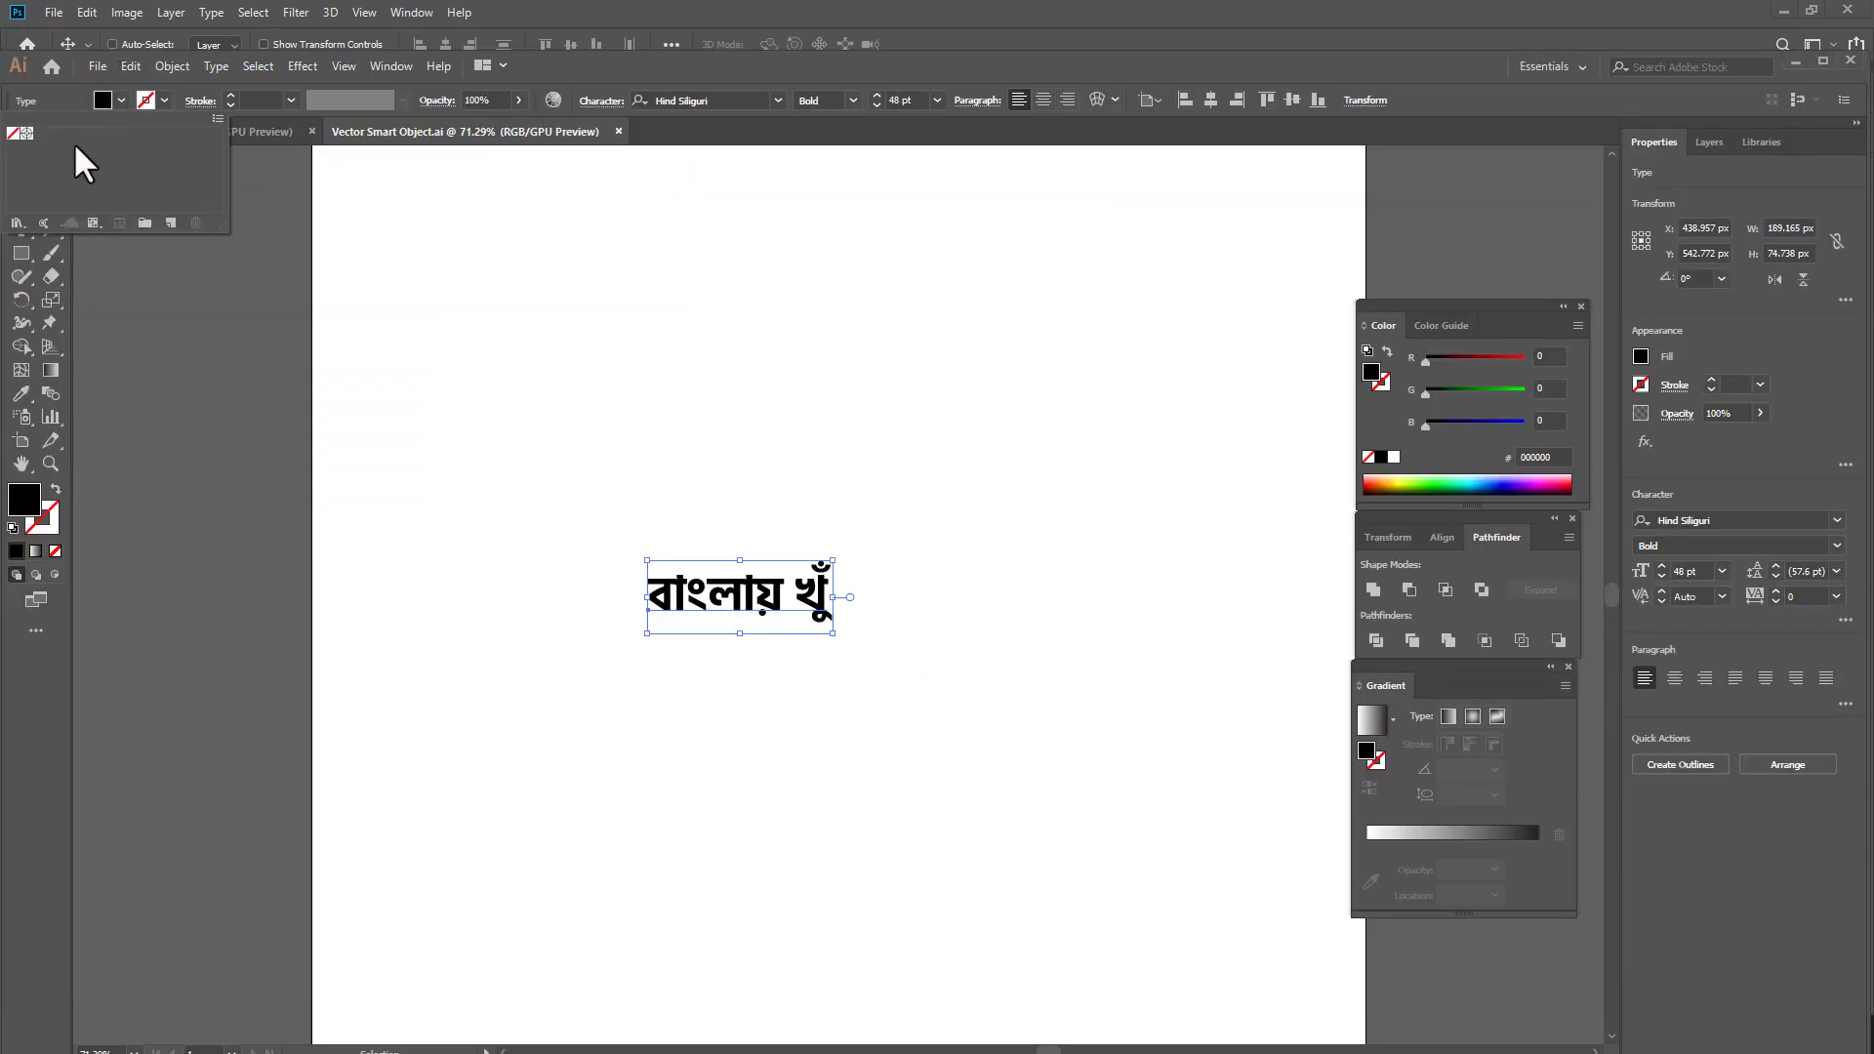
pyautogui.doubleClick(18, 505)
pyautogui.click(886, 406)
pyautogui.press('Return')
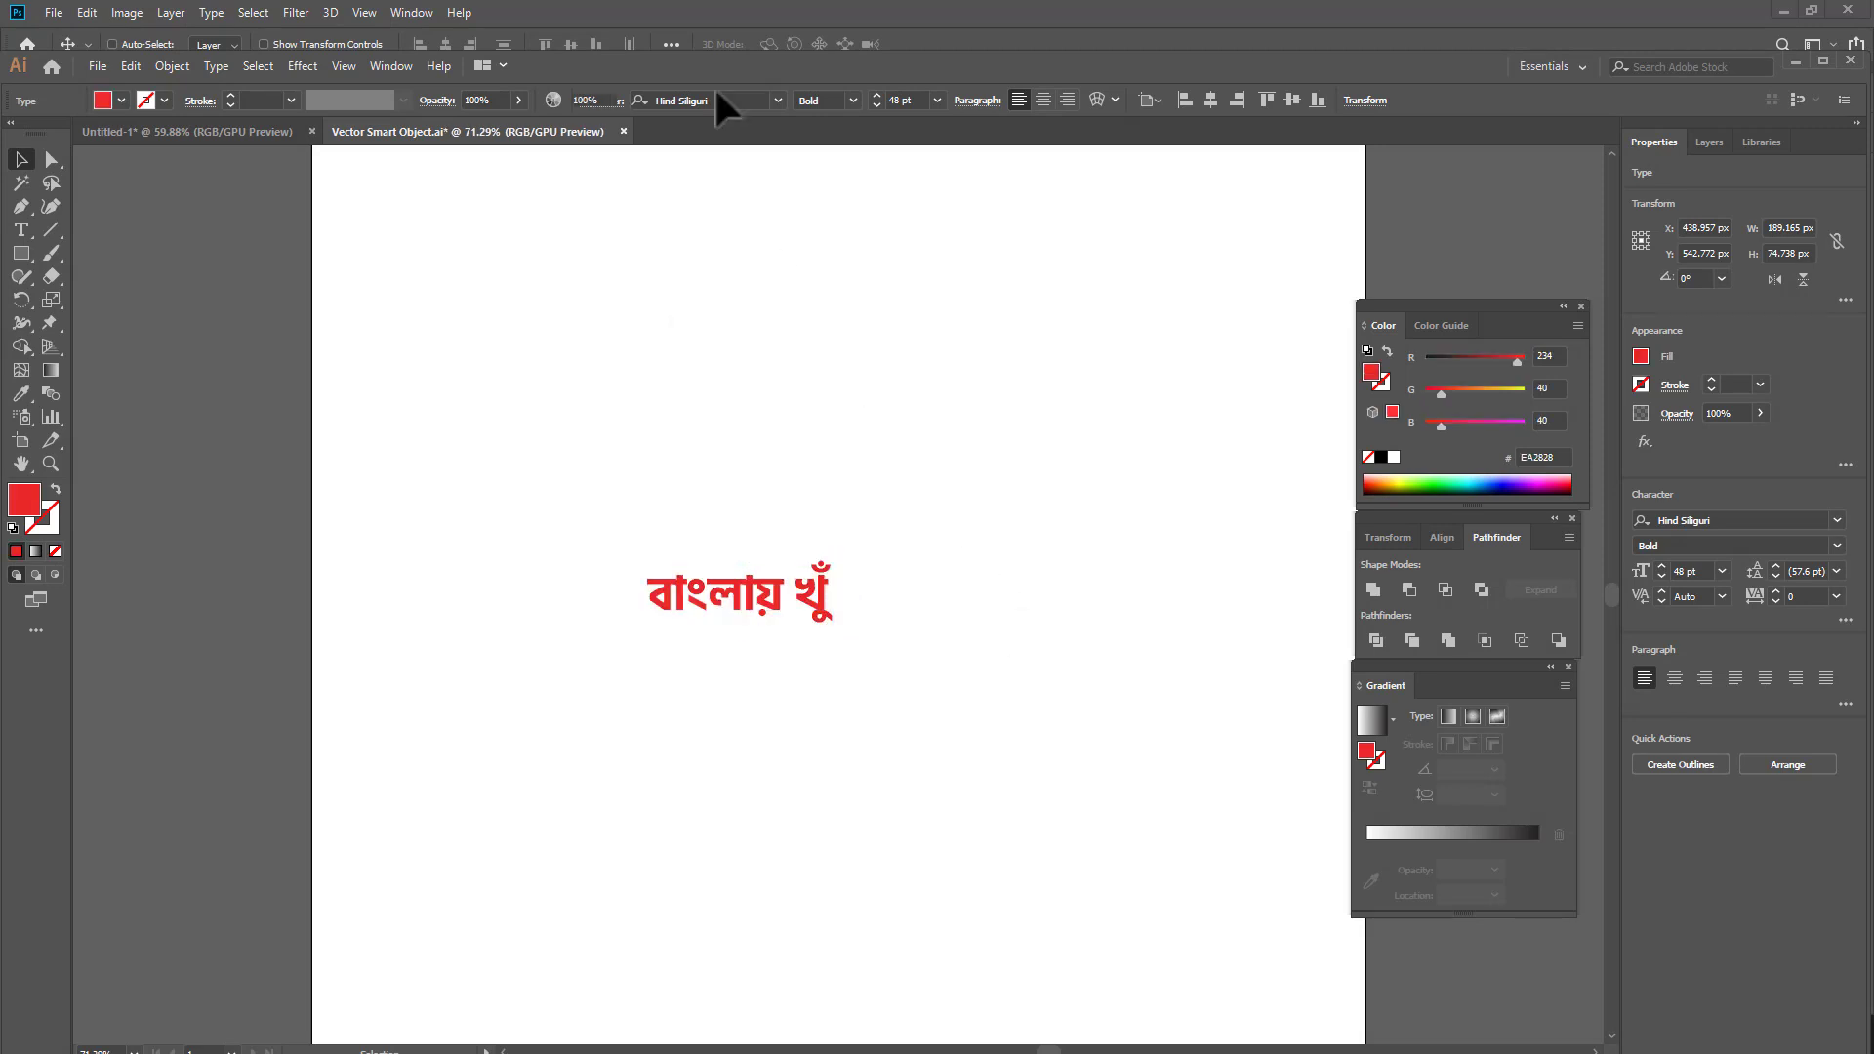
pyautogui.hotkey('ctrl', 's')
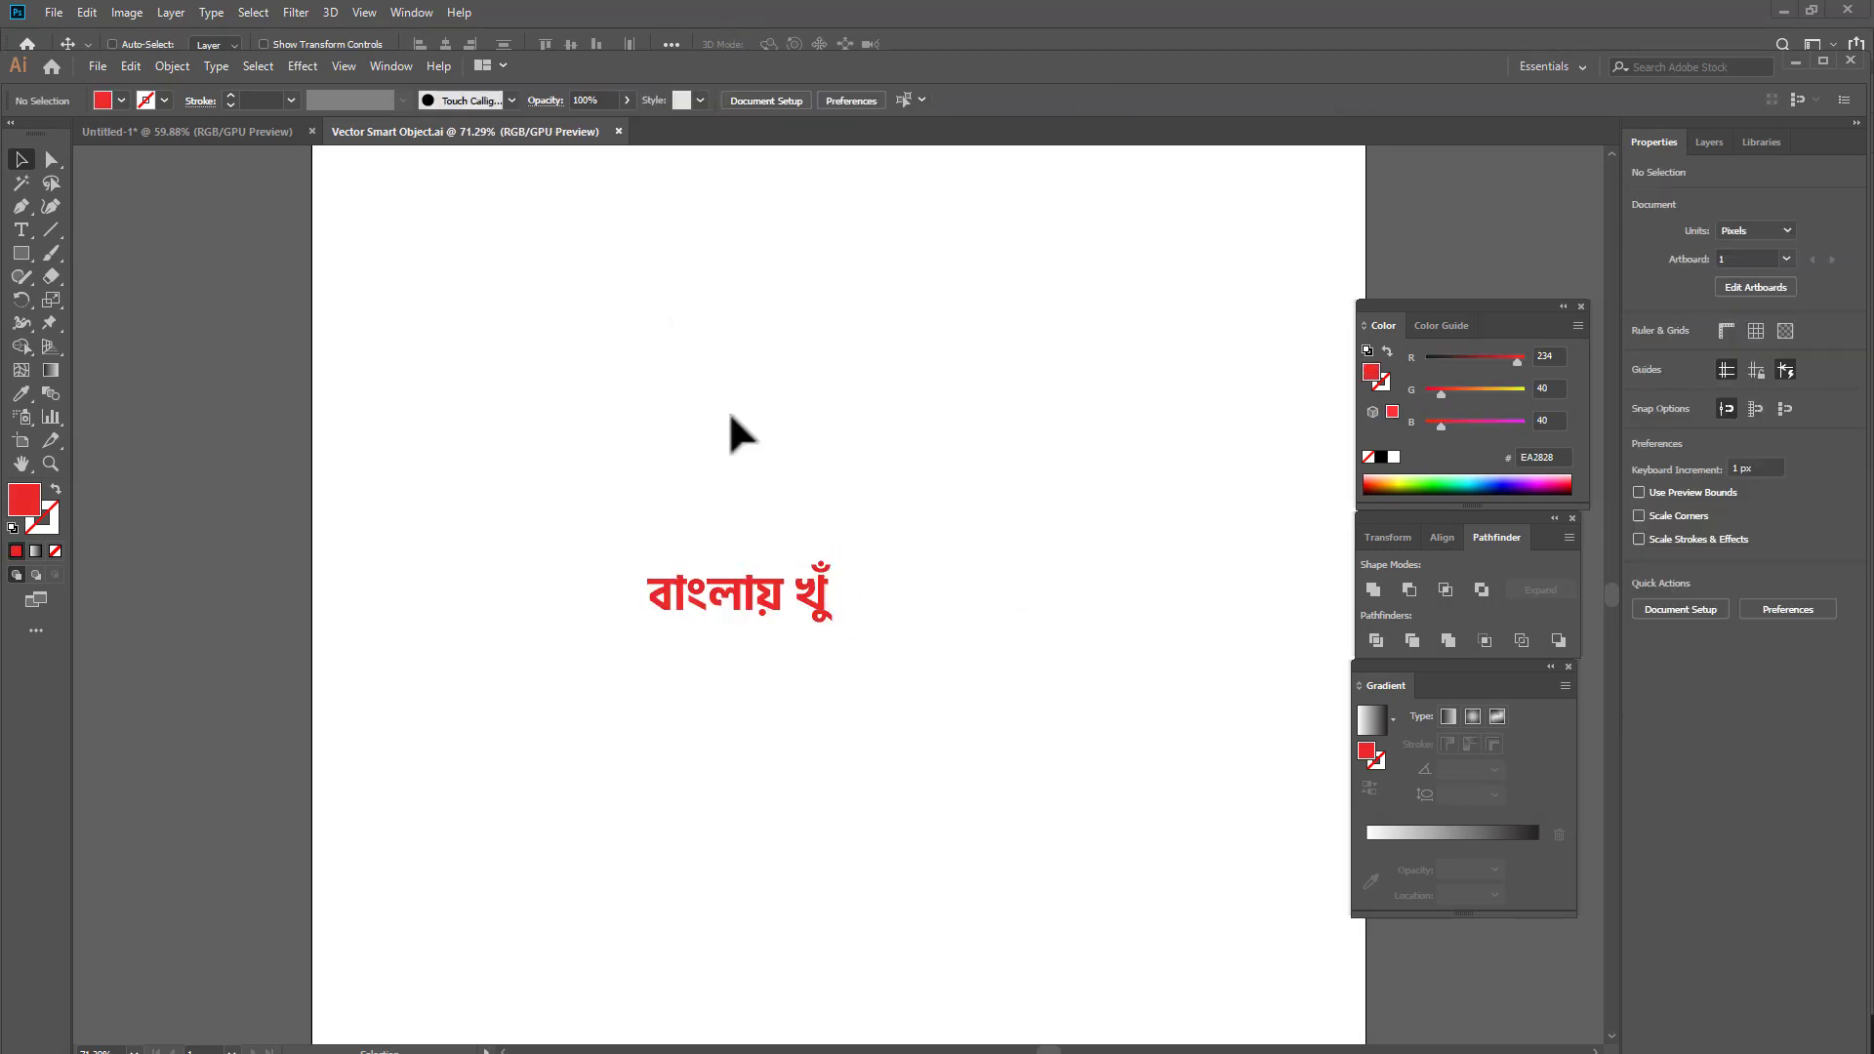
pyautogui.click(727, 14)
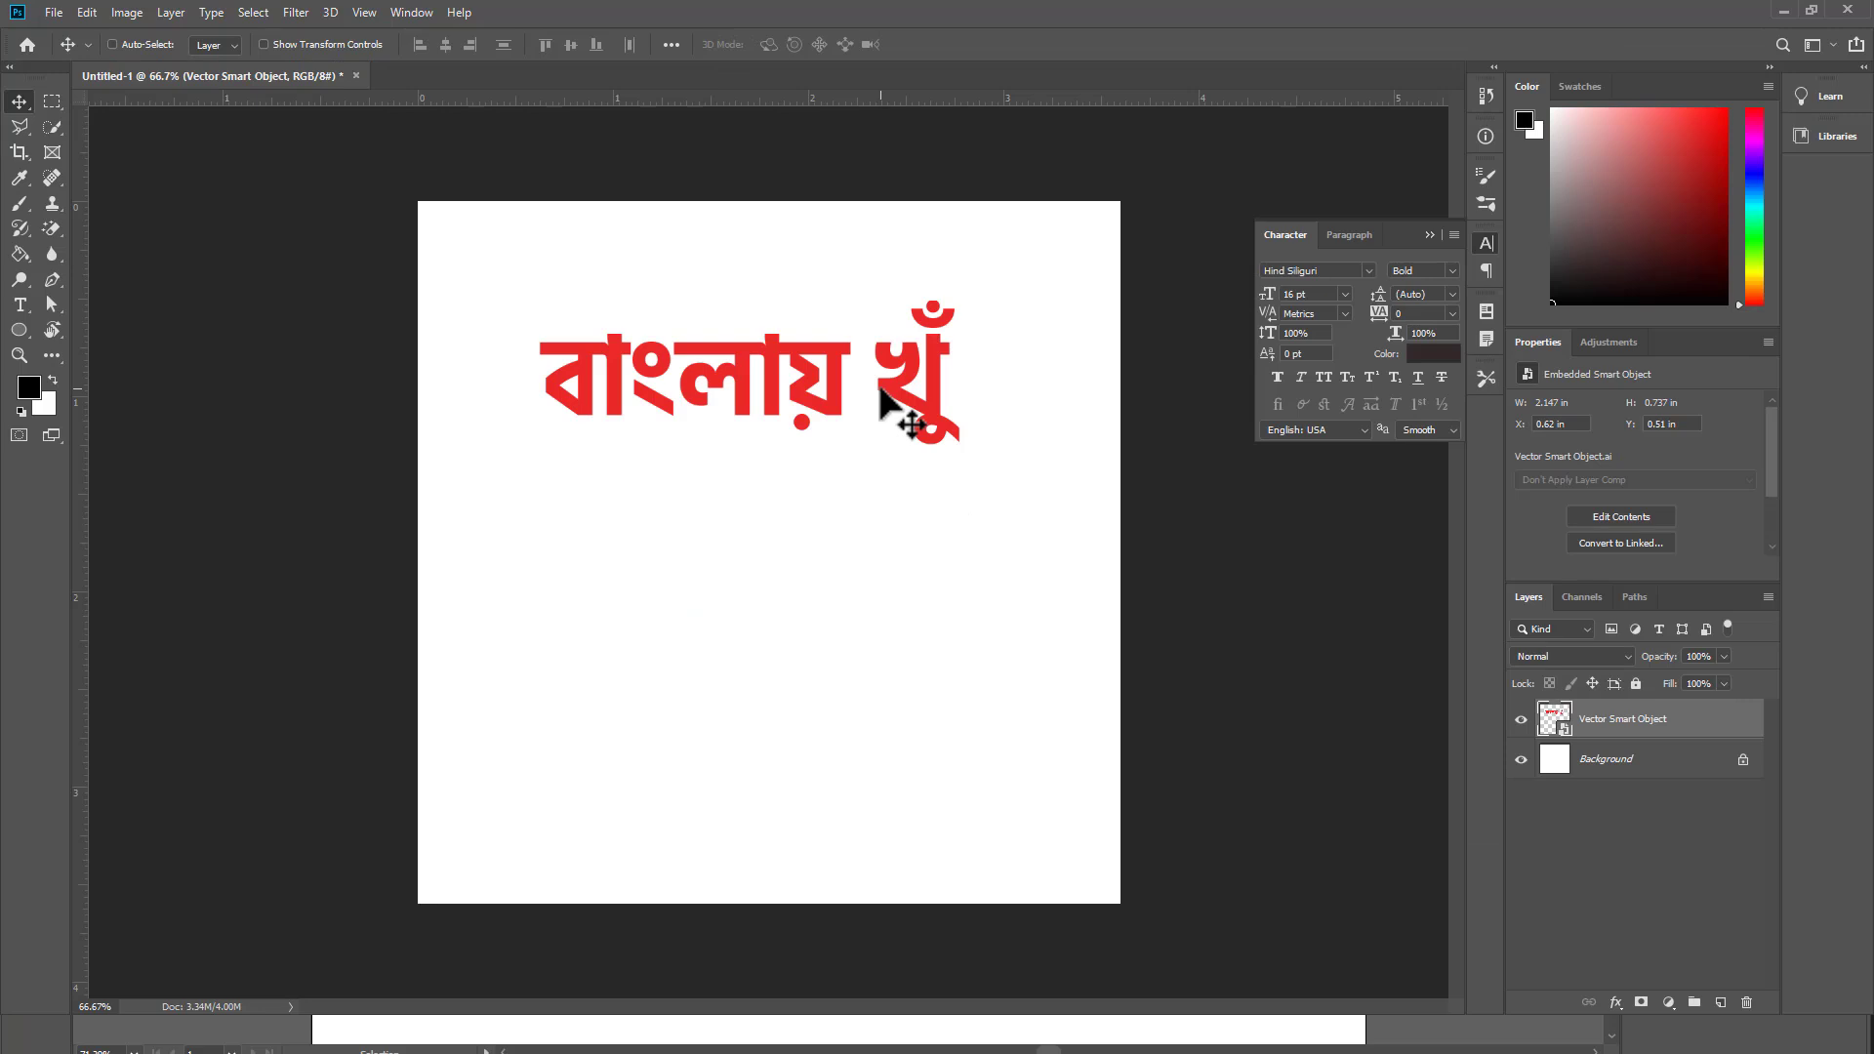
# - Try a dark Color Overlay at 100% opacity on the Vector Smart Object layer
pyautogui.rightClick(1708, 718)
pyautogui.click(1495, 211)
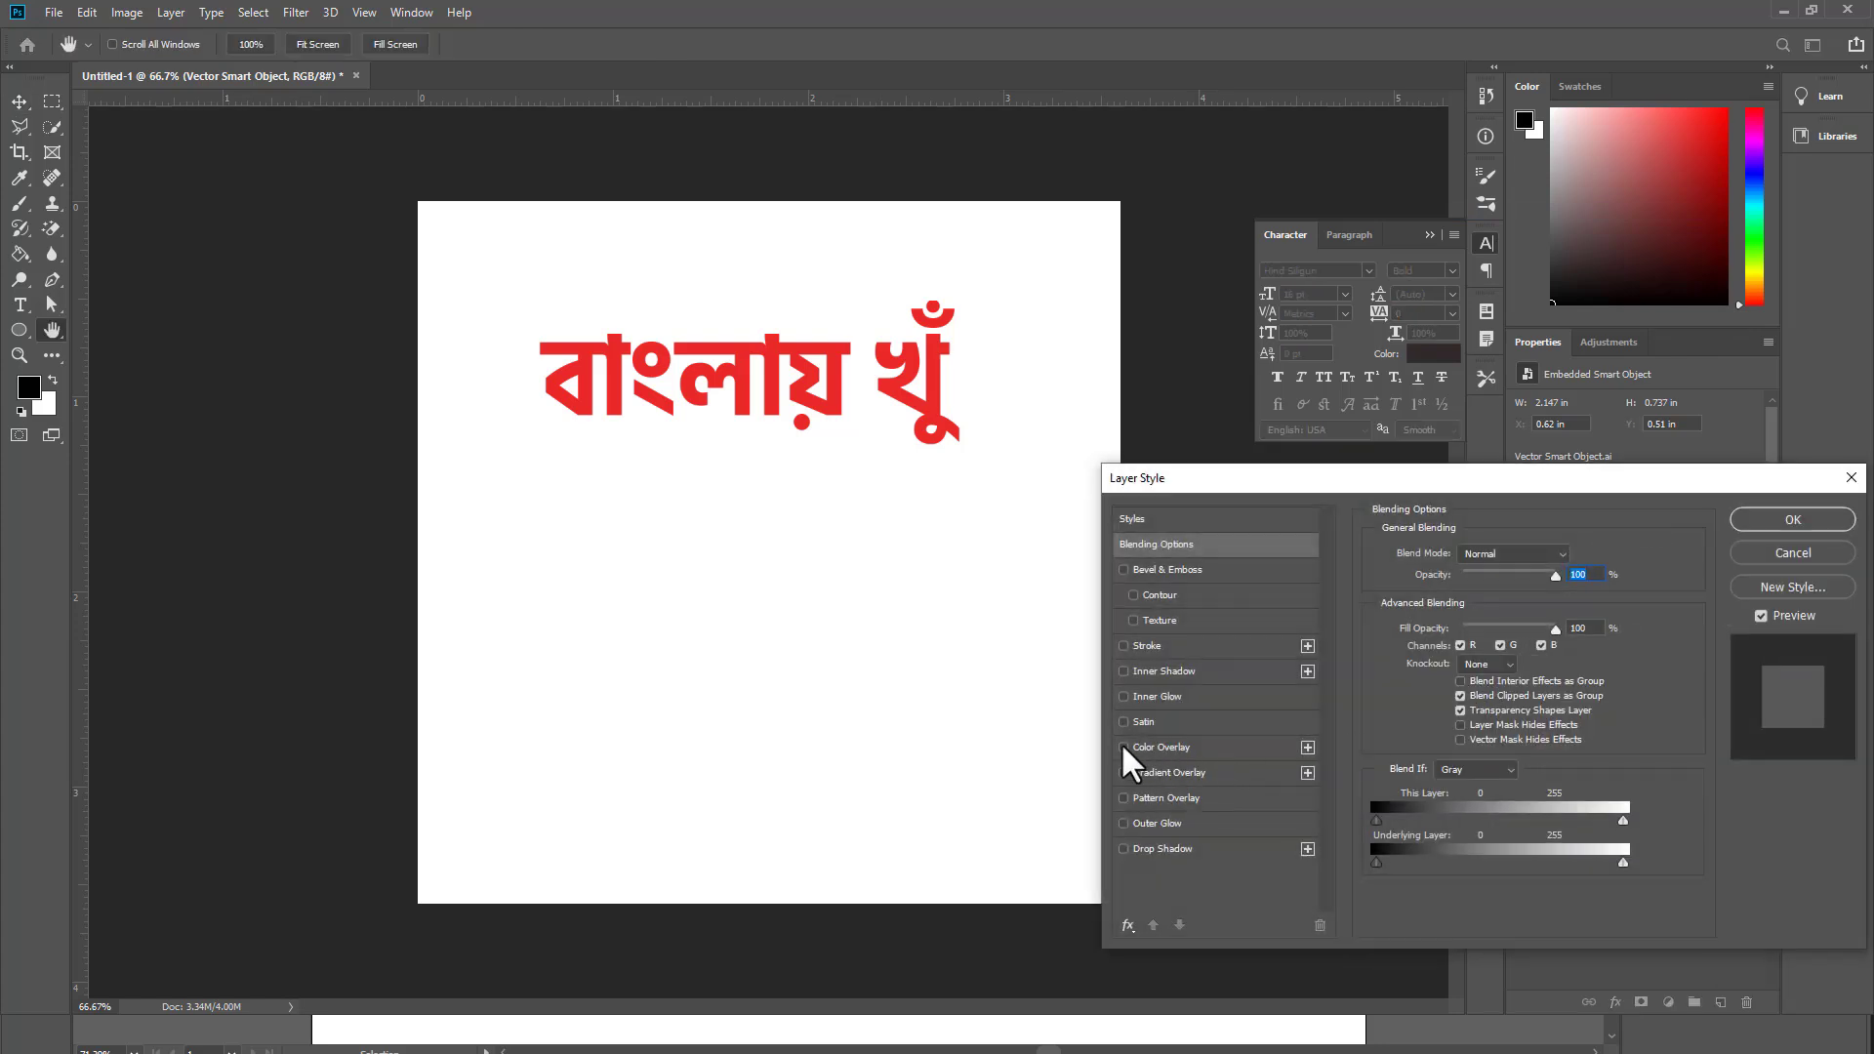
pyautogui.click(1806, 554)
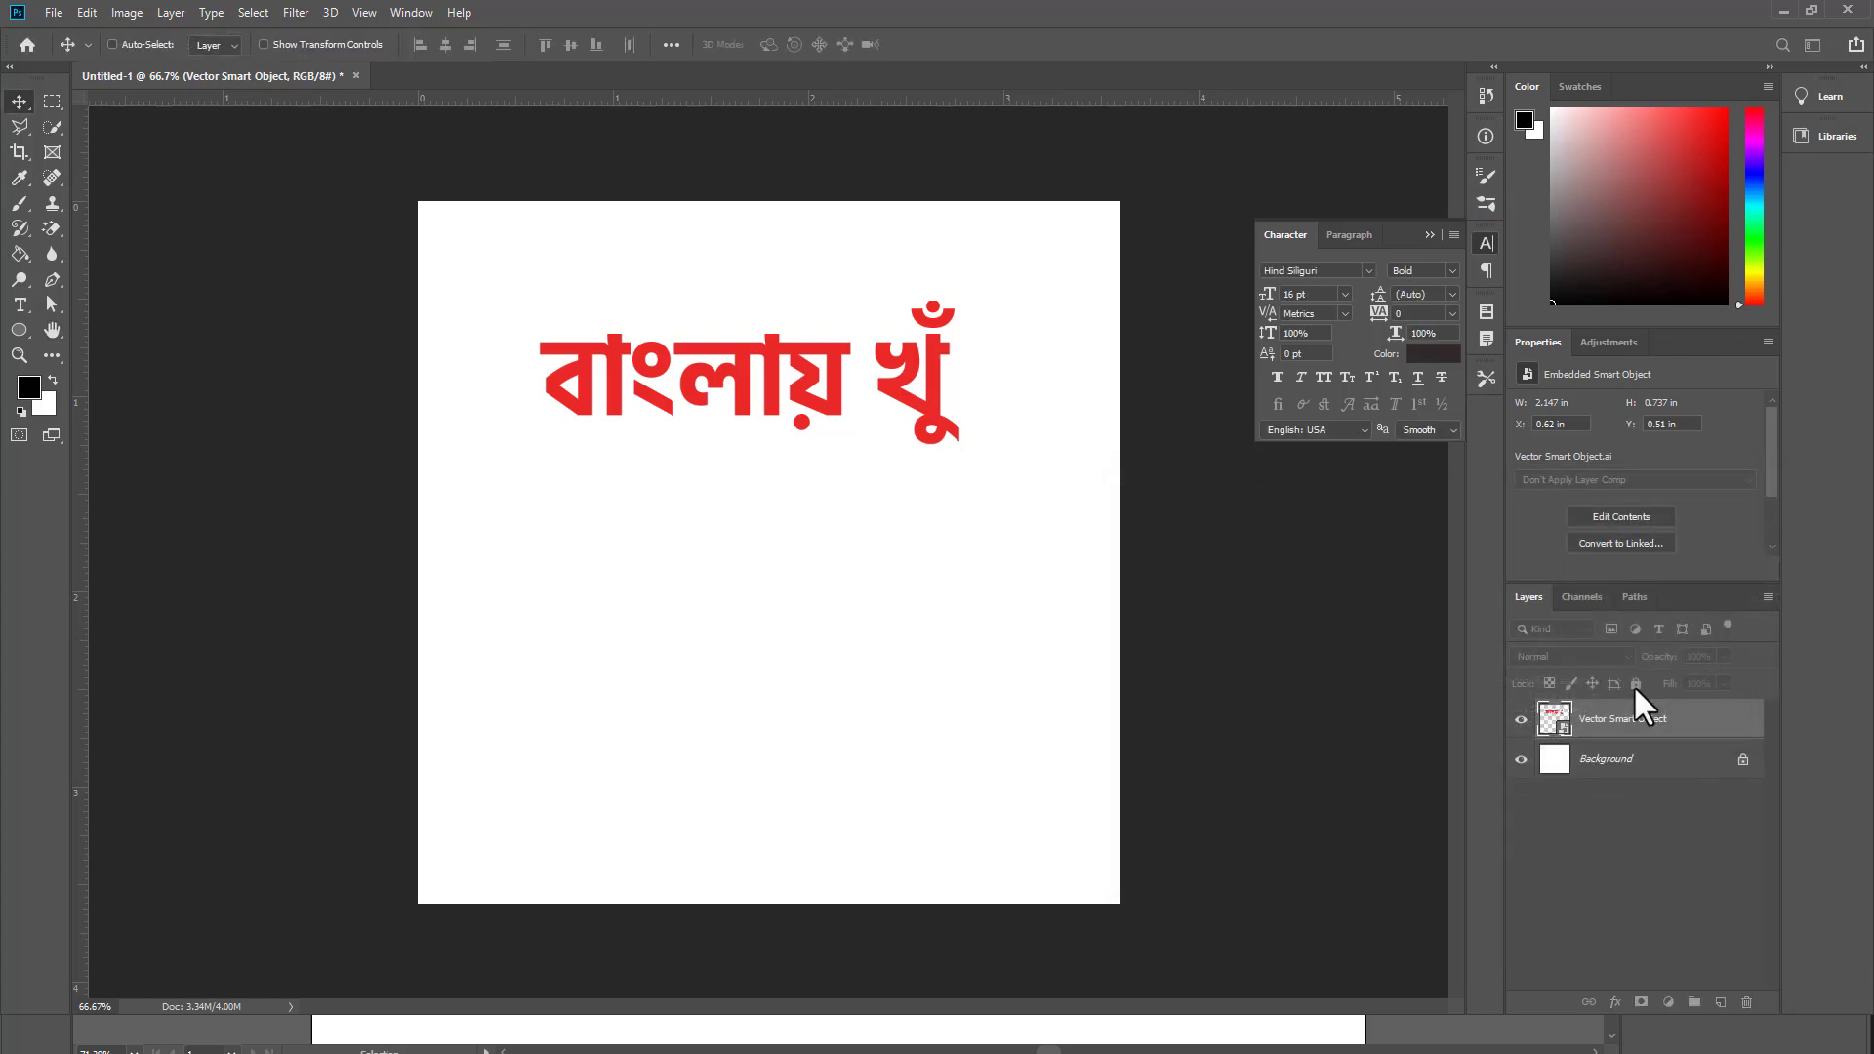
pyautogui.rightClick(1640, 719)
pyautogui.click(1467, 209)
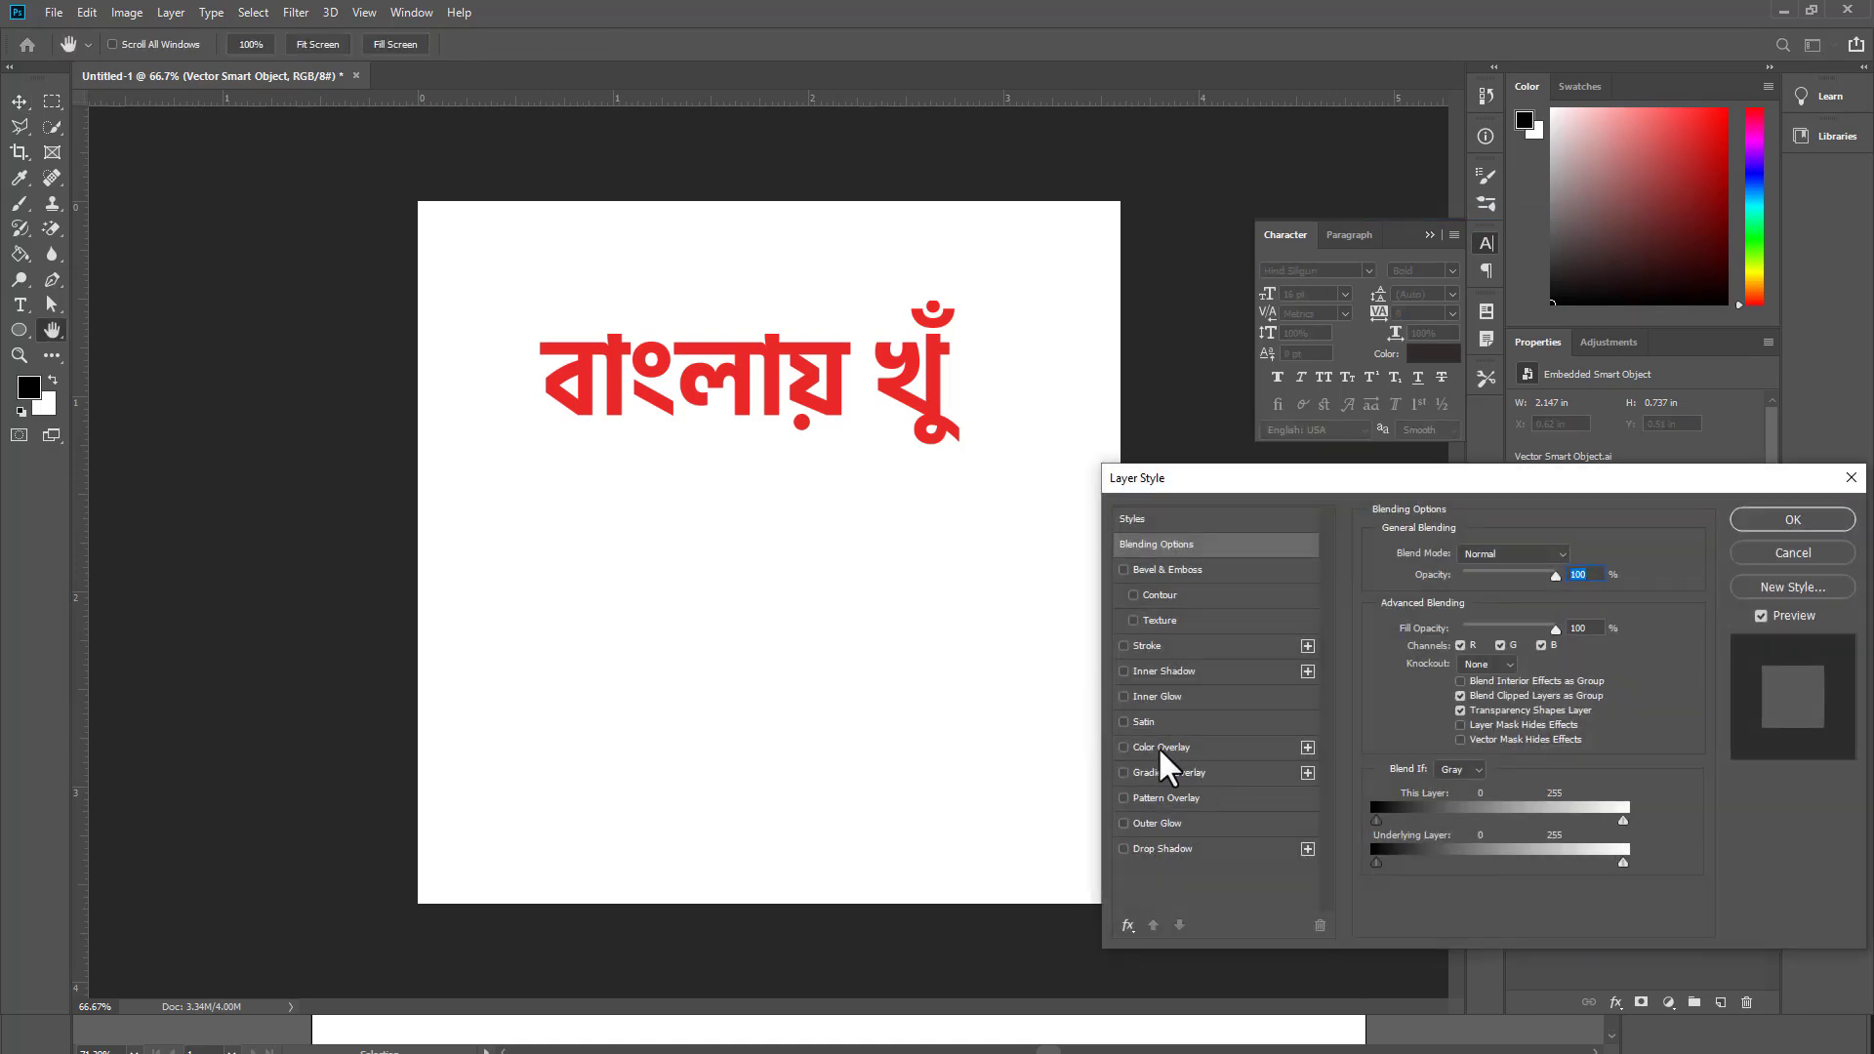
pyautogui.click(1157, 746)
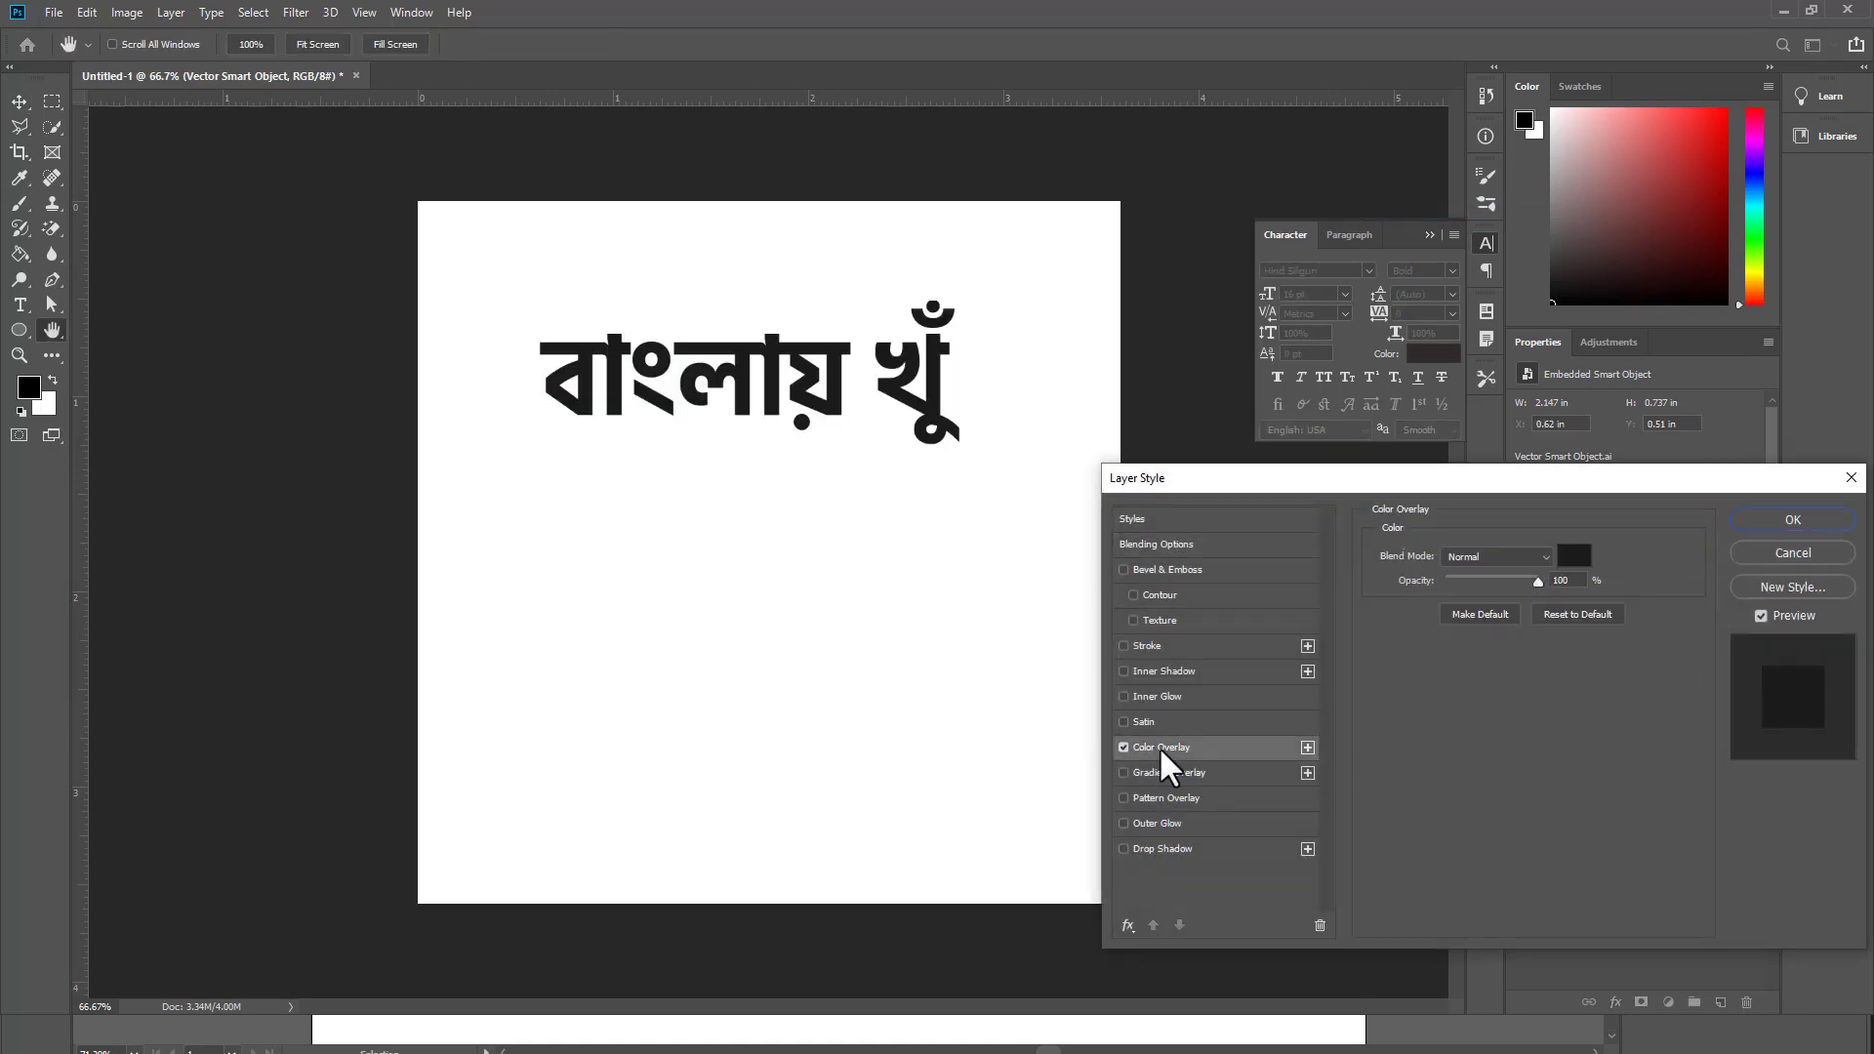
pyautogui.click(1788, 553)
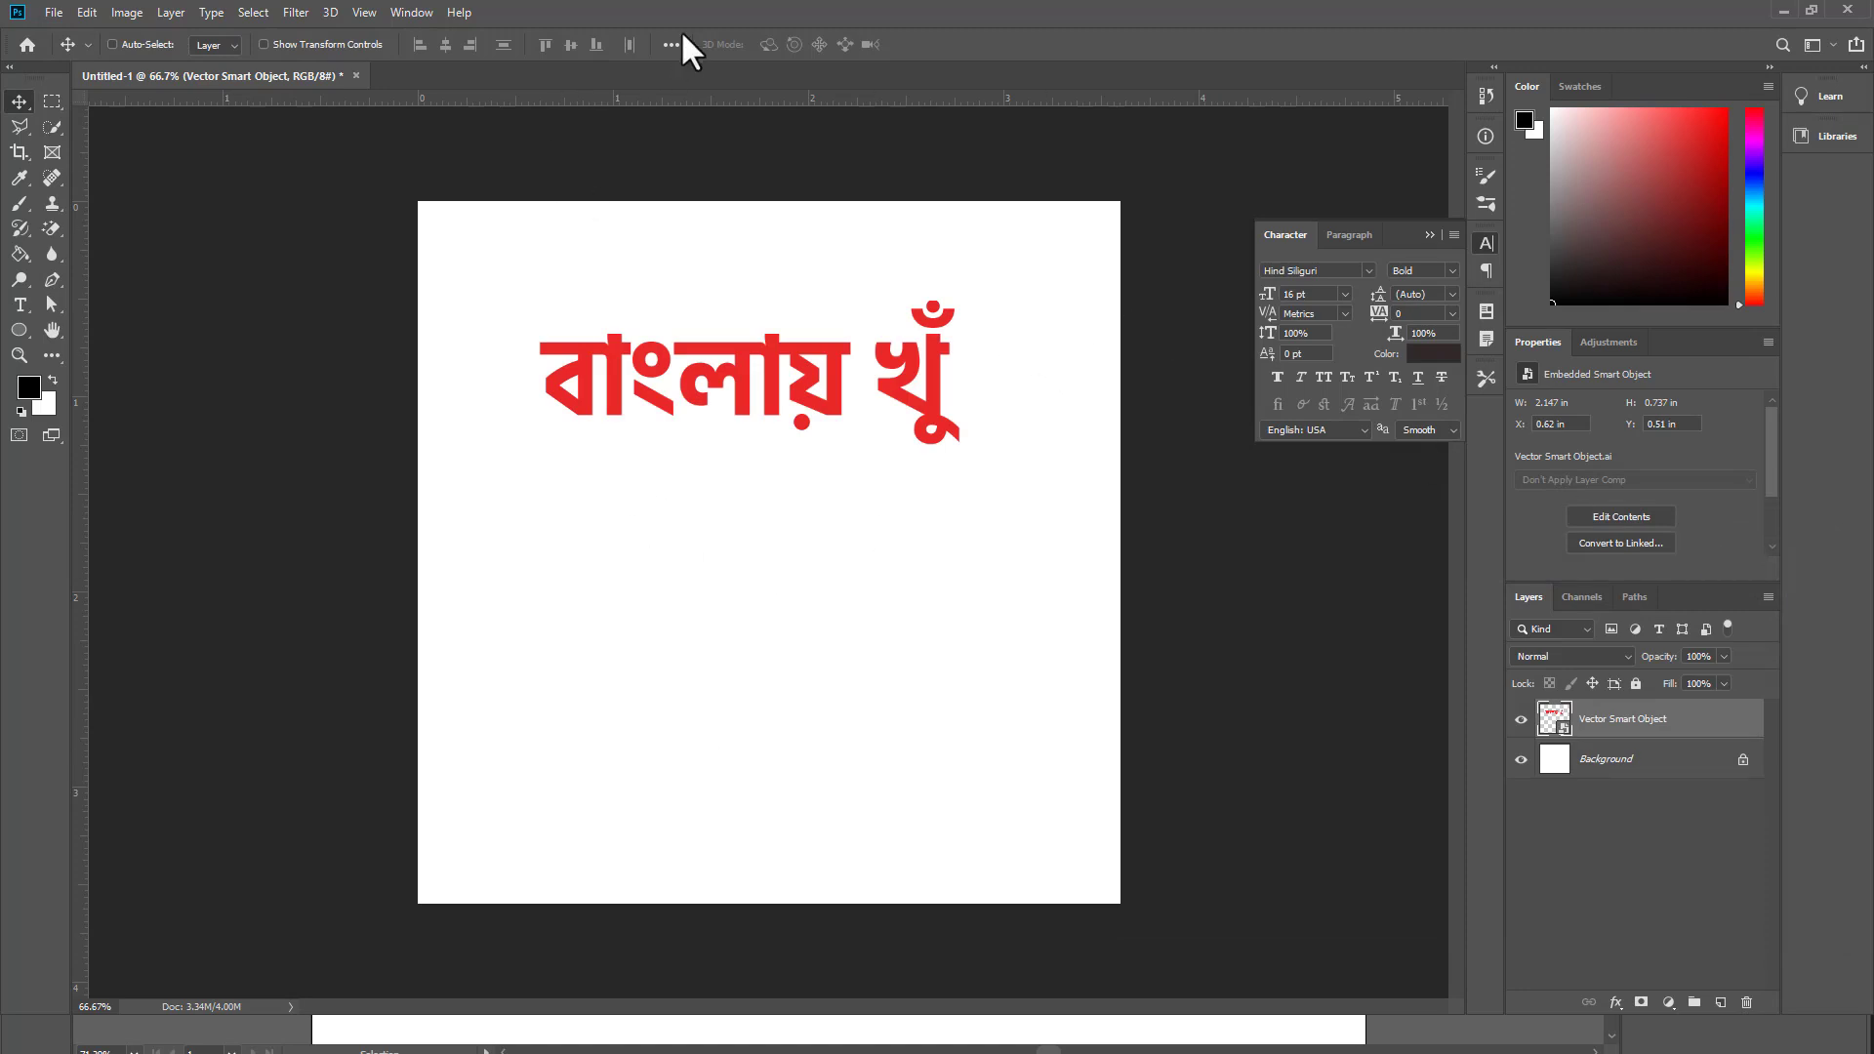
# - Switch to the smart object's contents in Illustrator, enlarge the red text to about 97.6 pt, and move it up on the artboard
pyautogui.hotkey('alt', 'Tab')
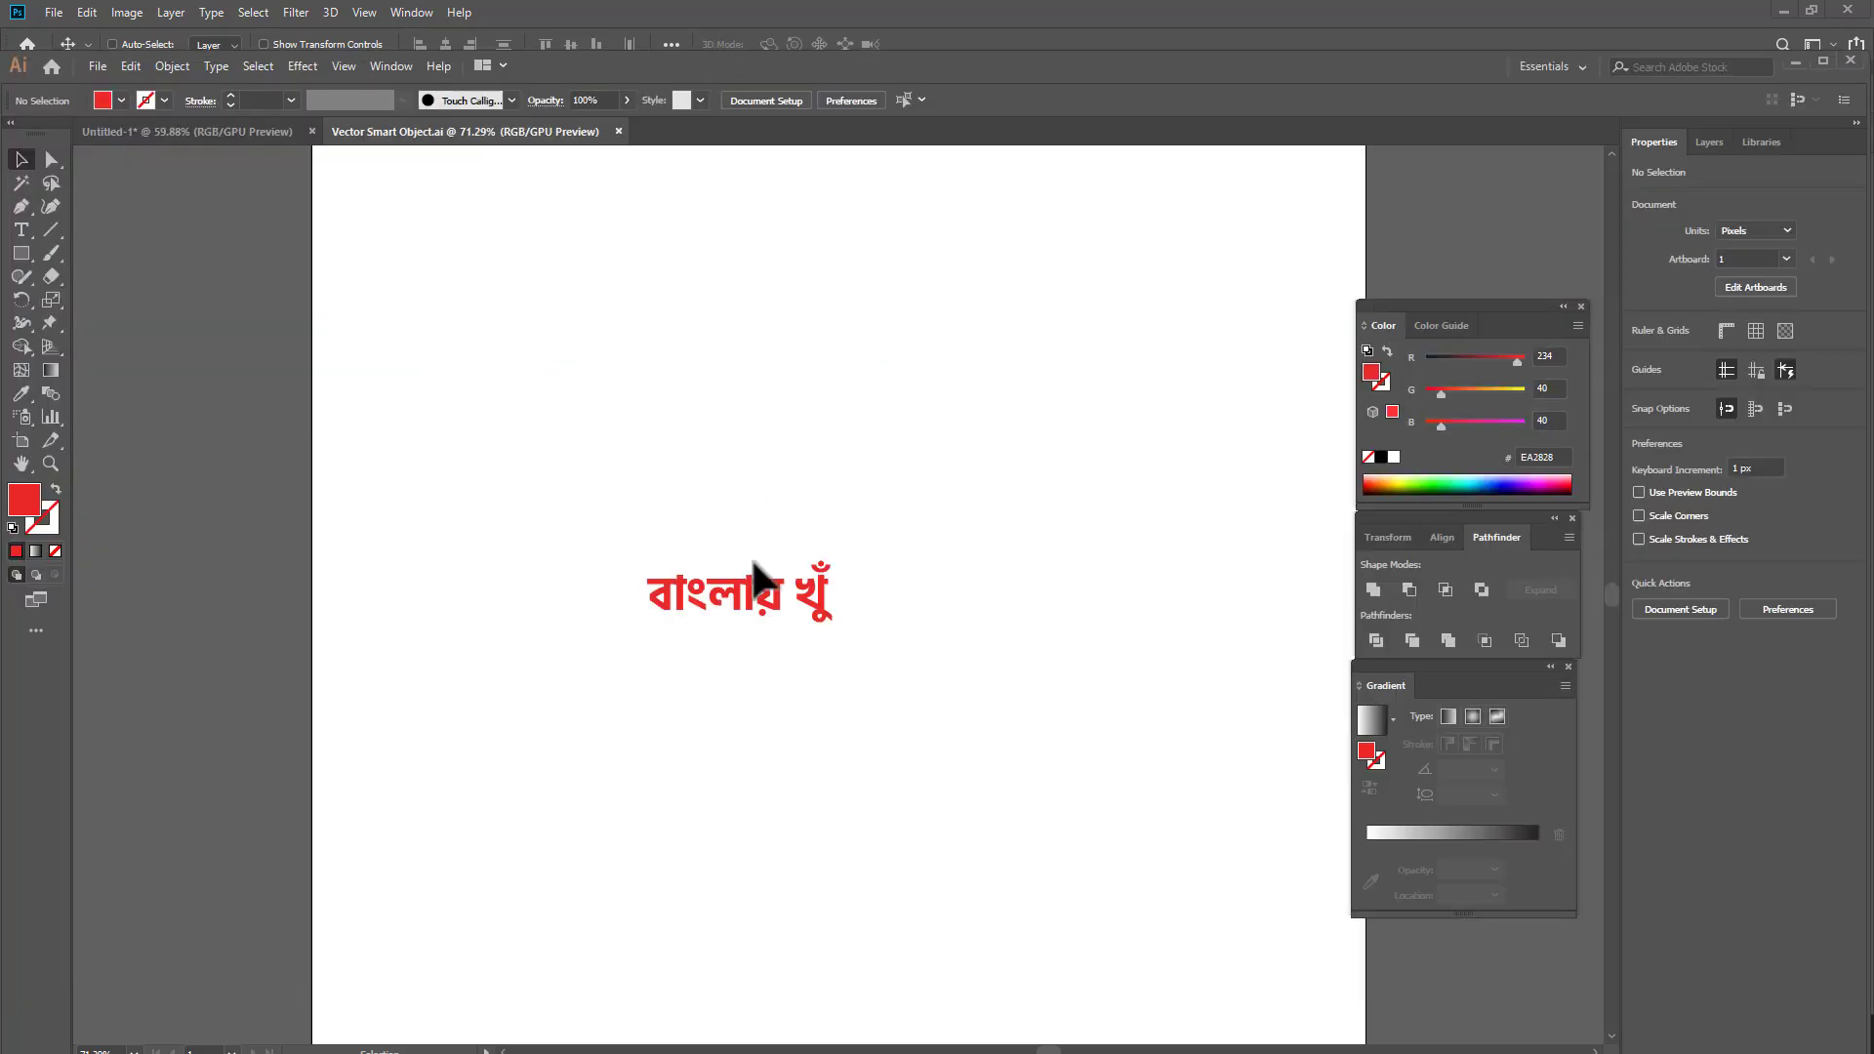
pyautogui.click(761, 581)
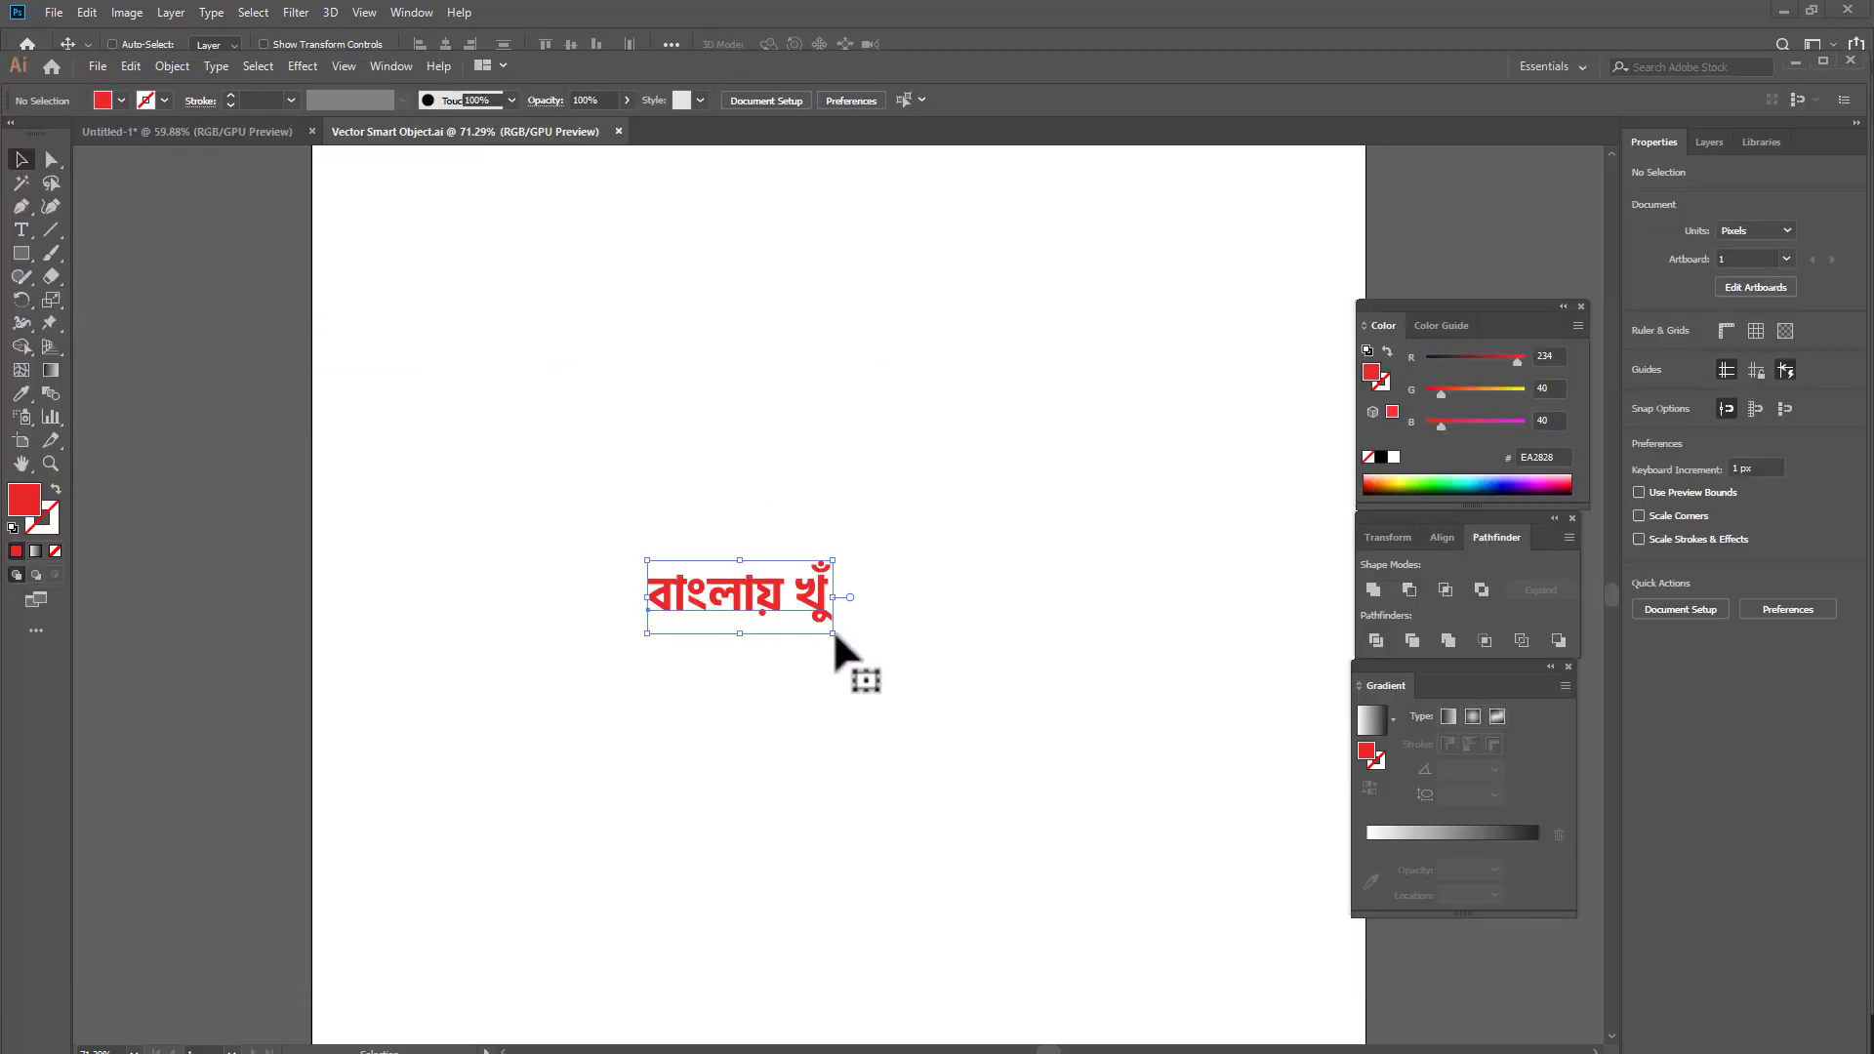
pyautogui.moveTo(834, 637); pyautogui.dragTo(1027, 771)
pyautogui.moveTo(874, 666); pyautogui.dragTo(818, 542)
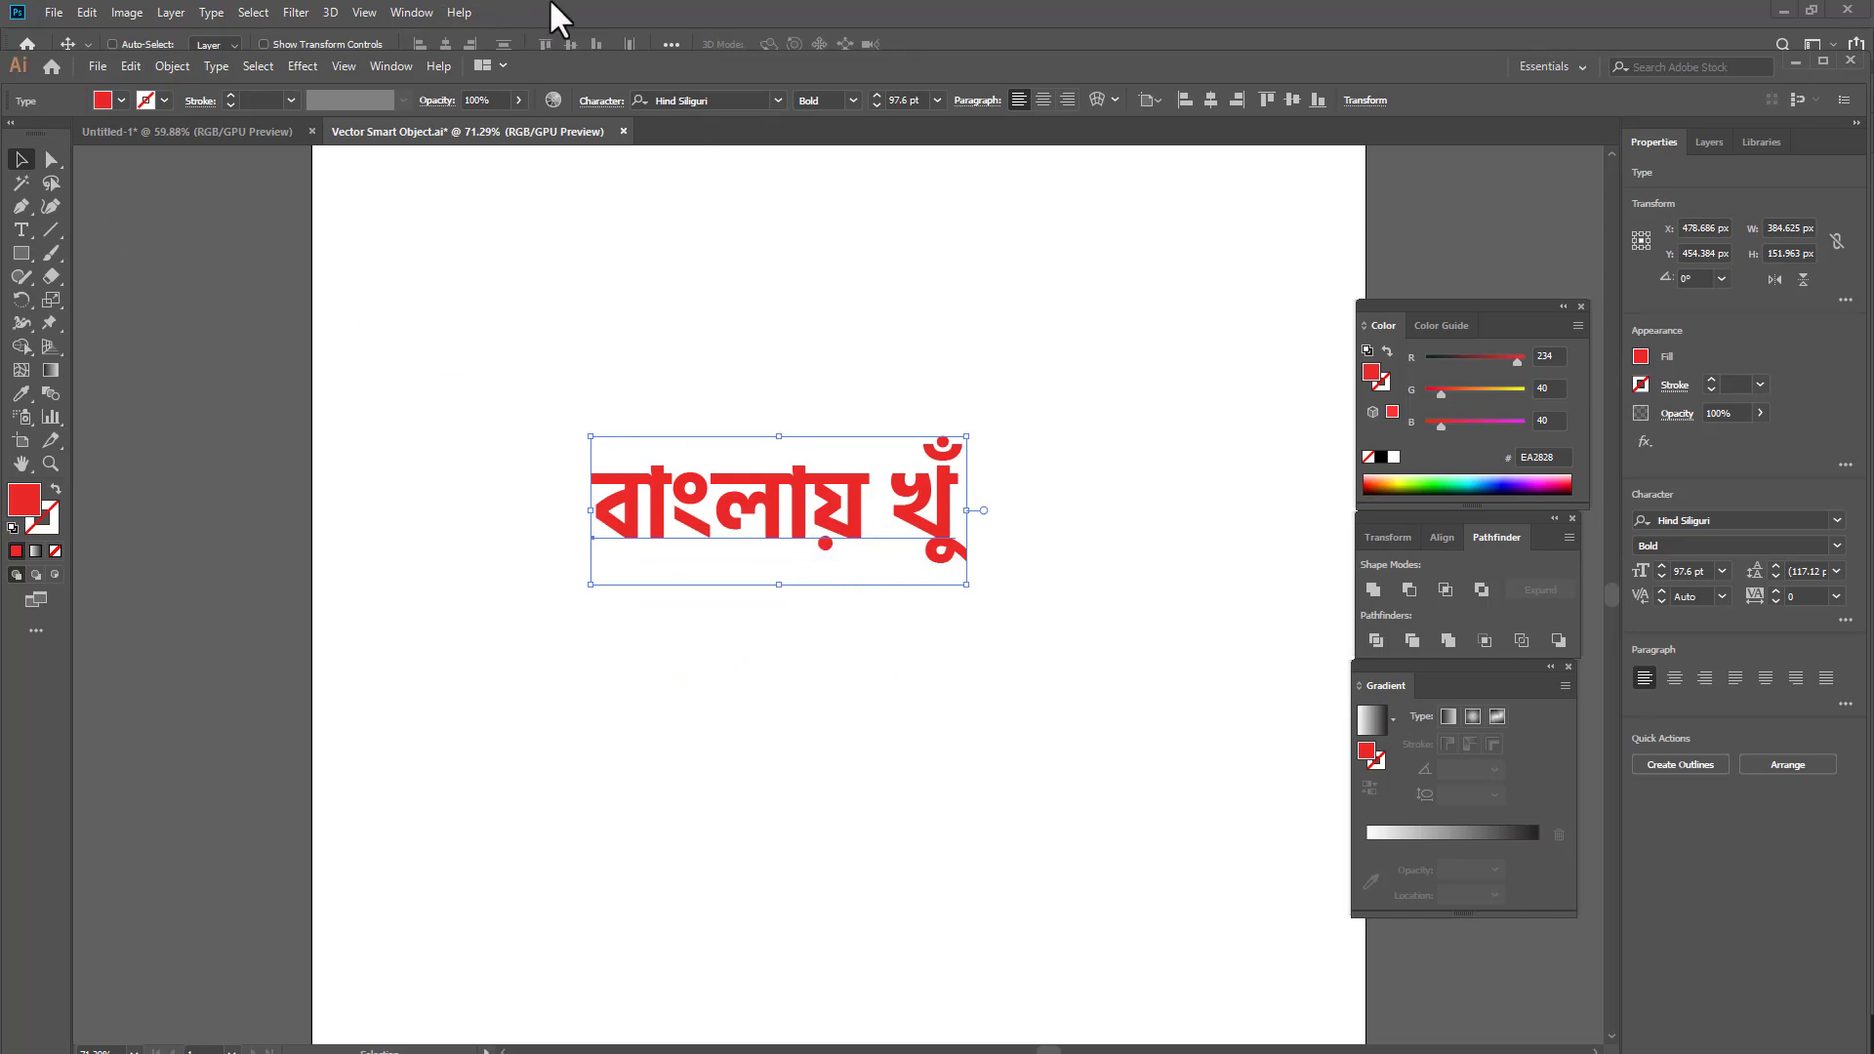
pyautogui.click(648, 13)
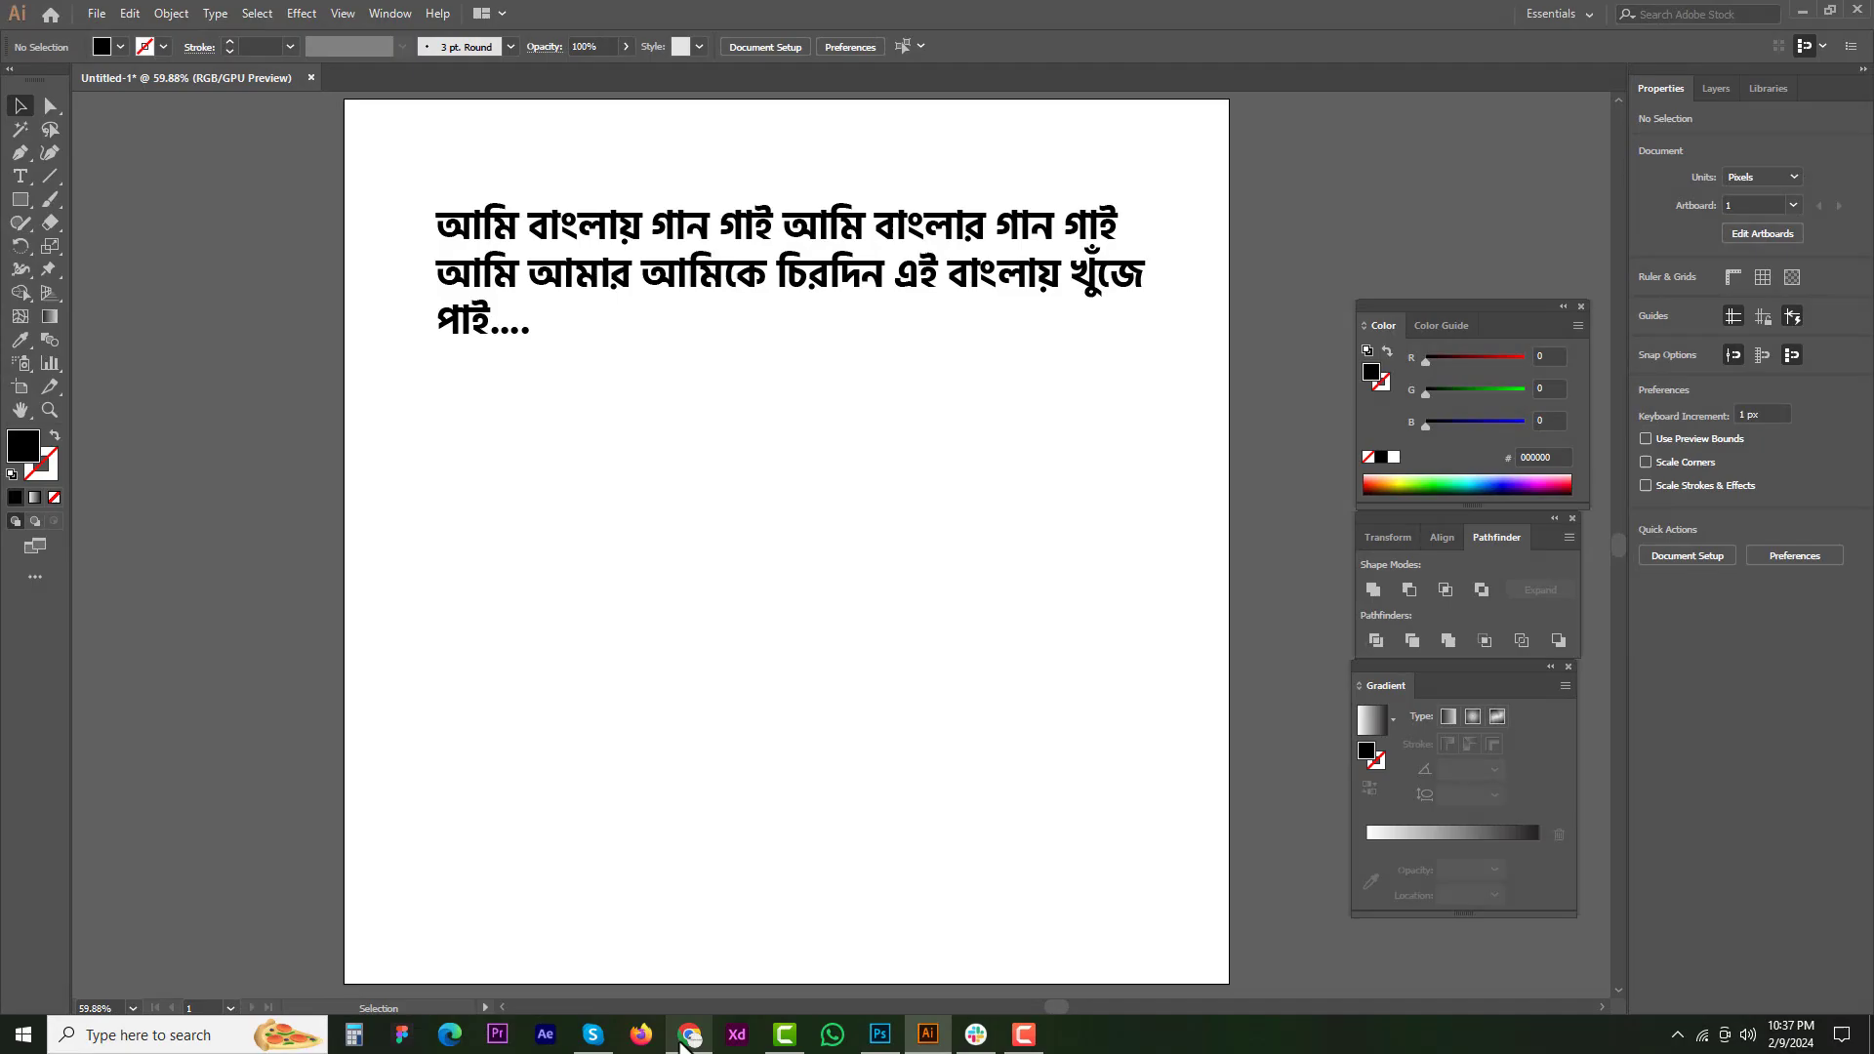
# - Switch to Chrome and upload the building advertisement image to Google Lens from the Google homepage
pyautogui.click(690, 1034)
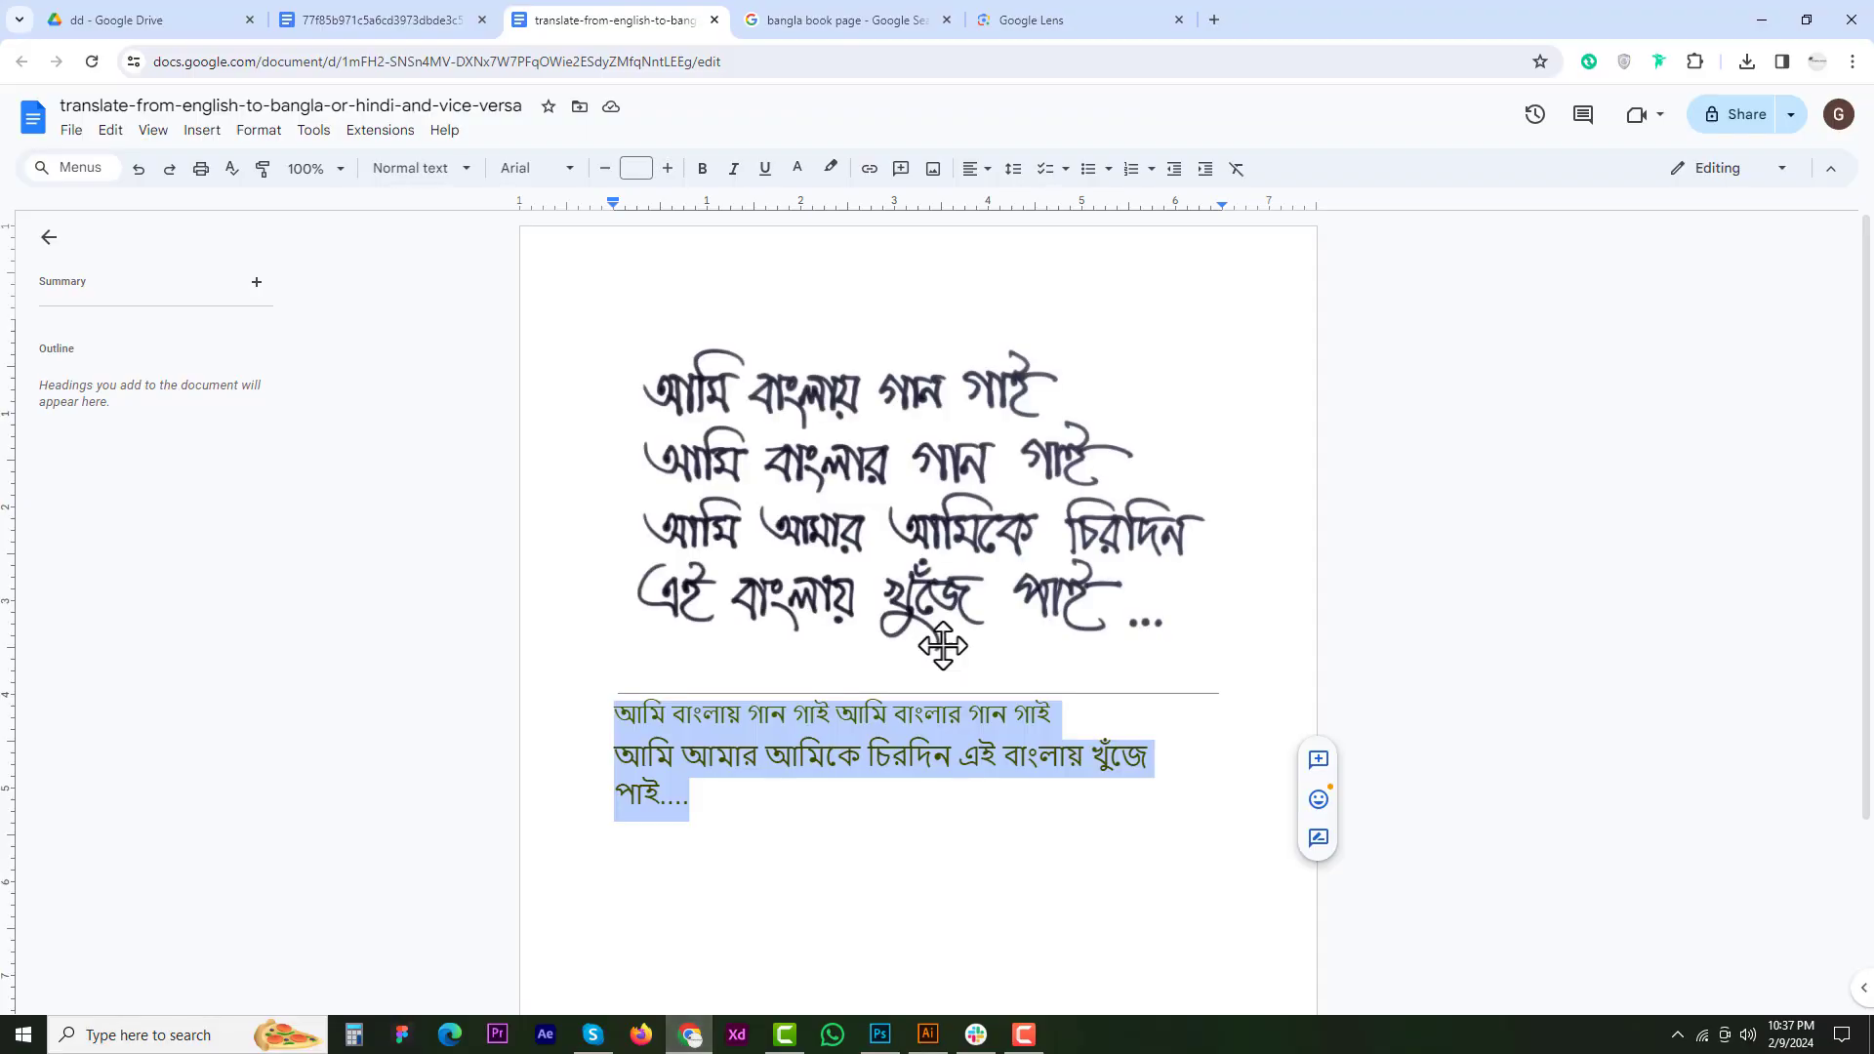
pyautogui.click(881, 16)
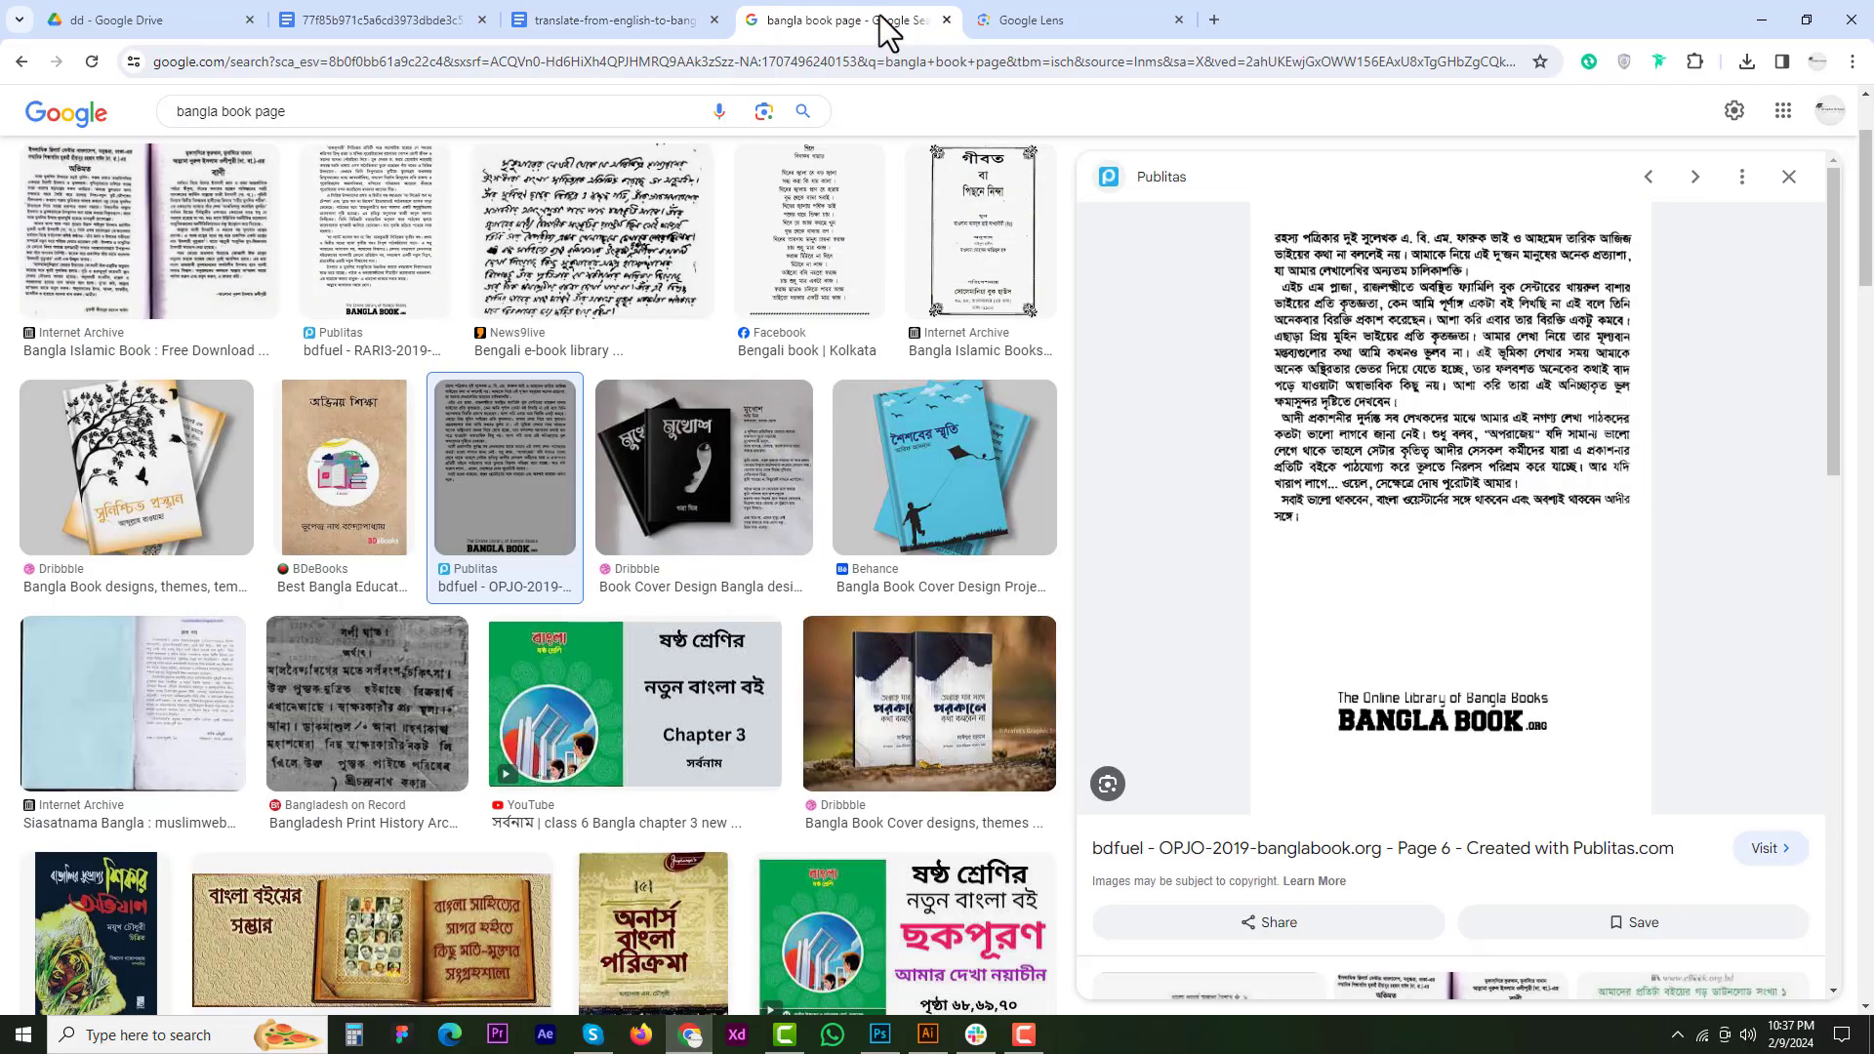
pyautogui.click(44, 125)
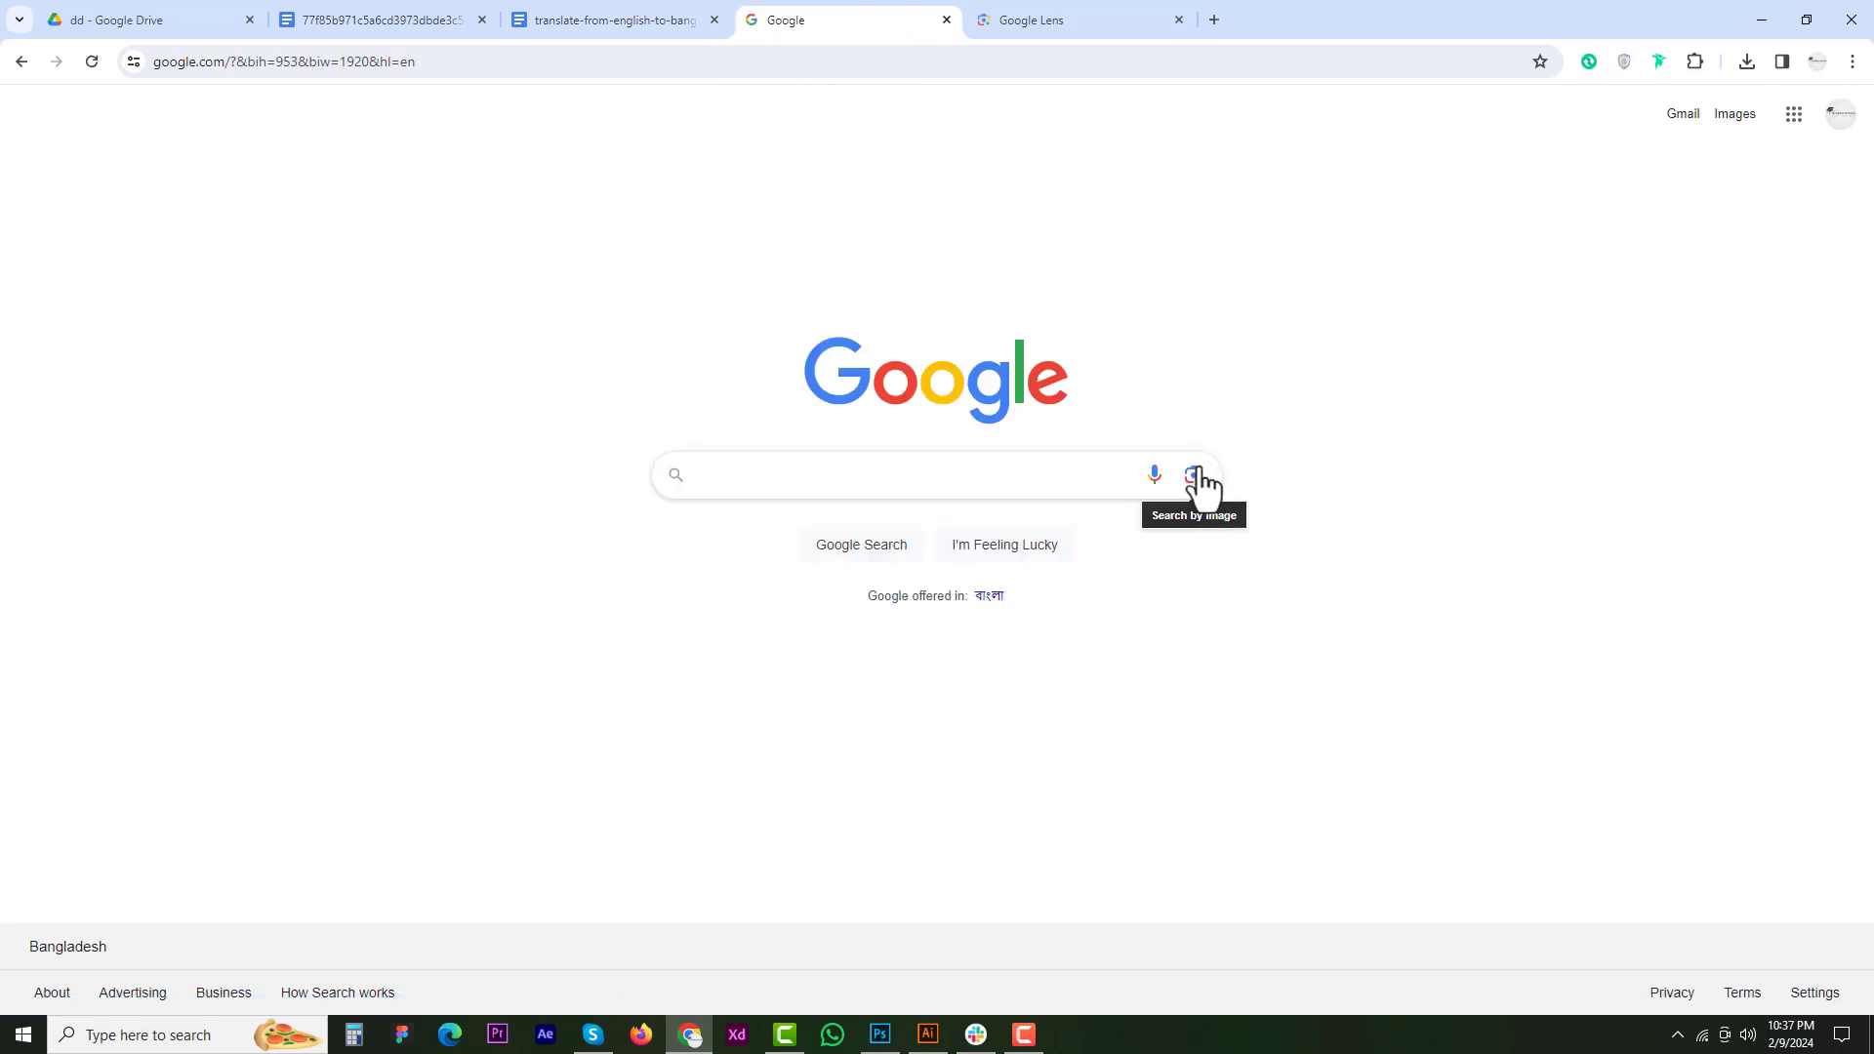
pyautogui.click(1194, 476)
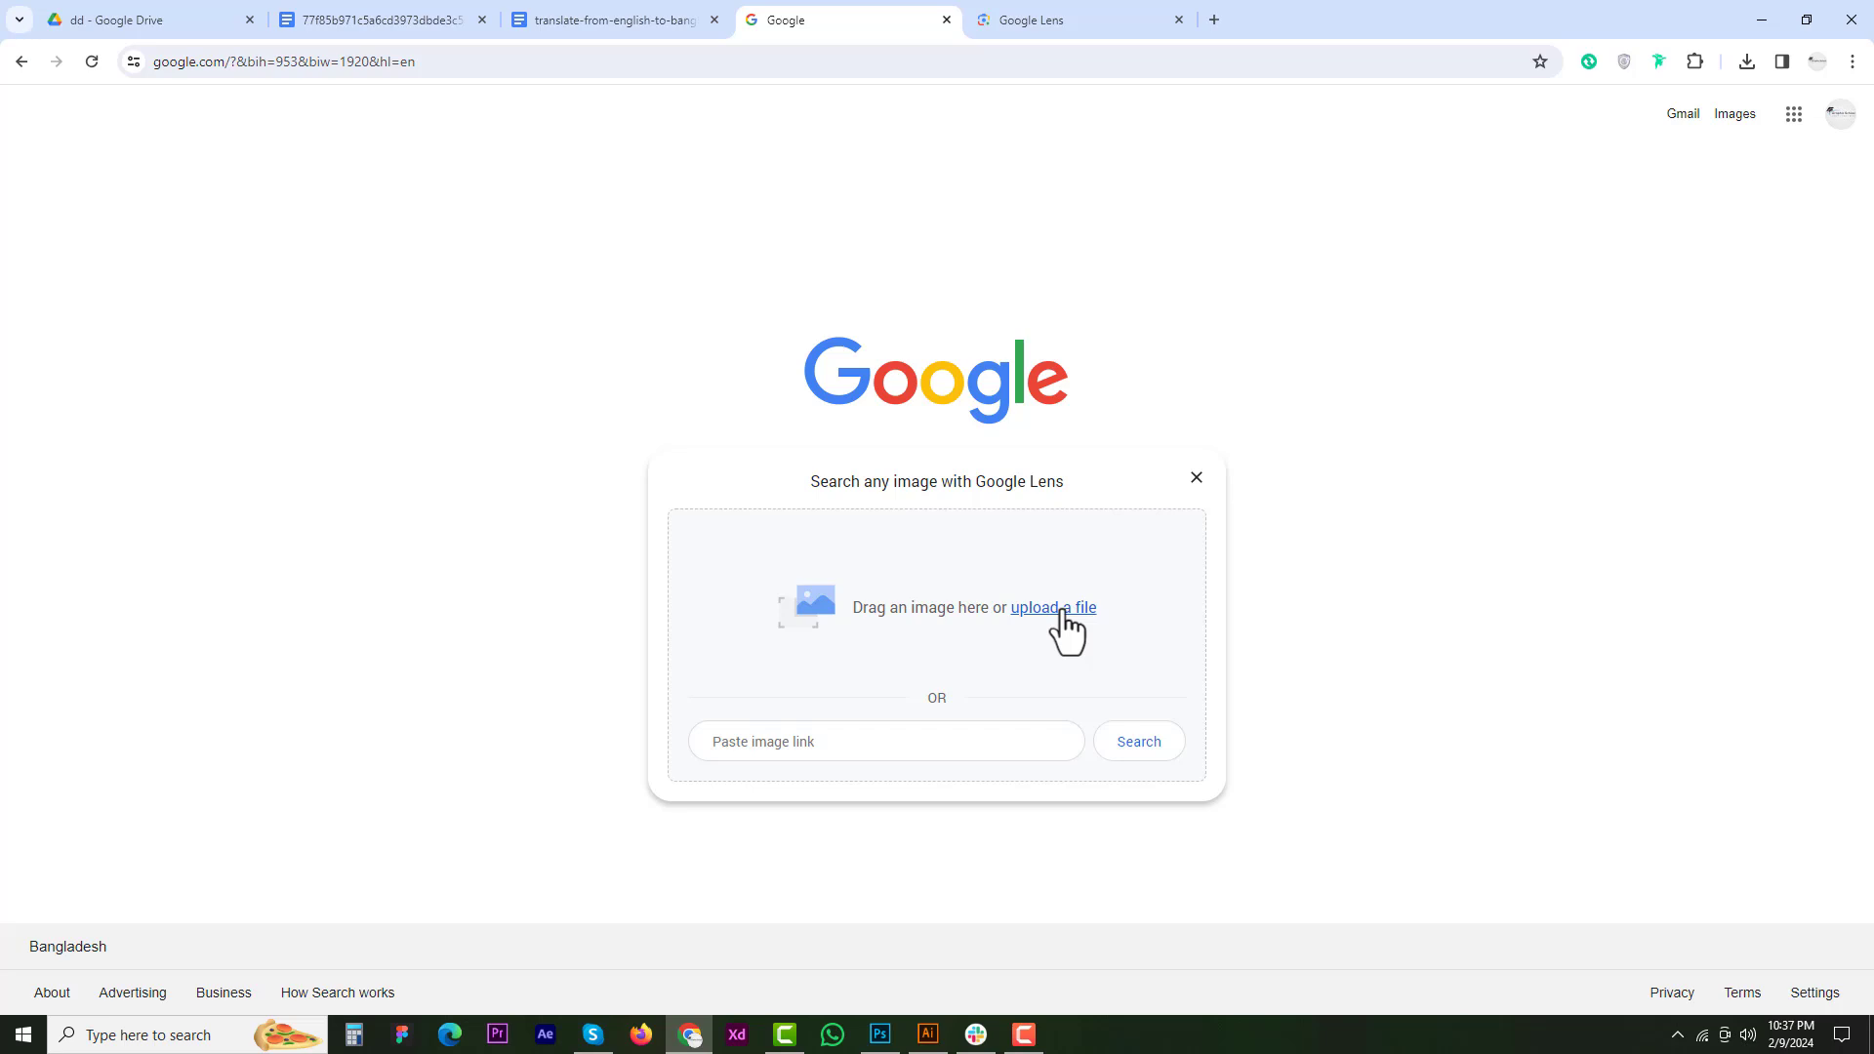
pyautogui.click(748, 360)
pyautogui.click(1251, 756)
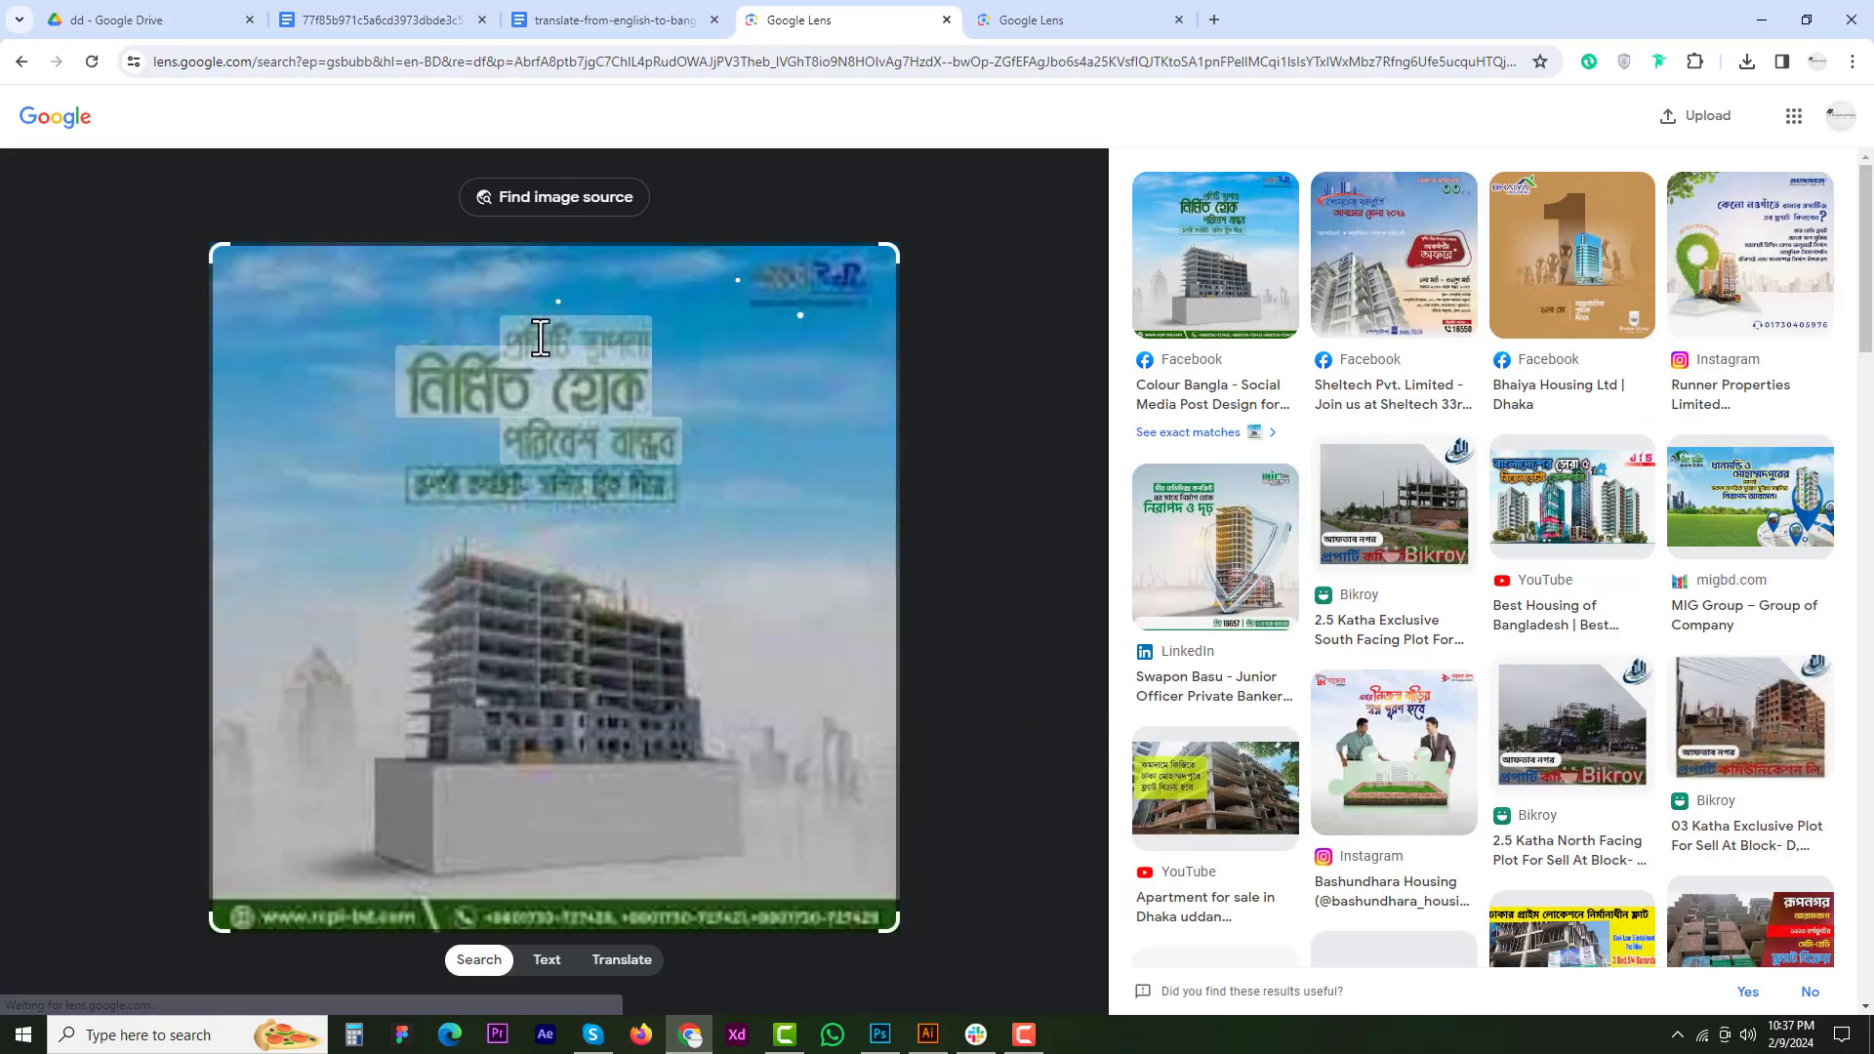
# - Select the headline words প্রতিটি and নির্মিত in the image, and try selecting the green footer's contact text and the logo
pyautogui.click(540, 338)
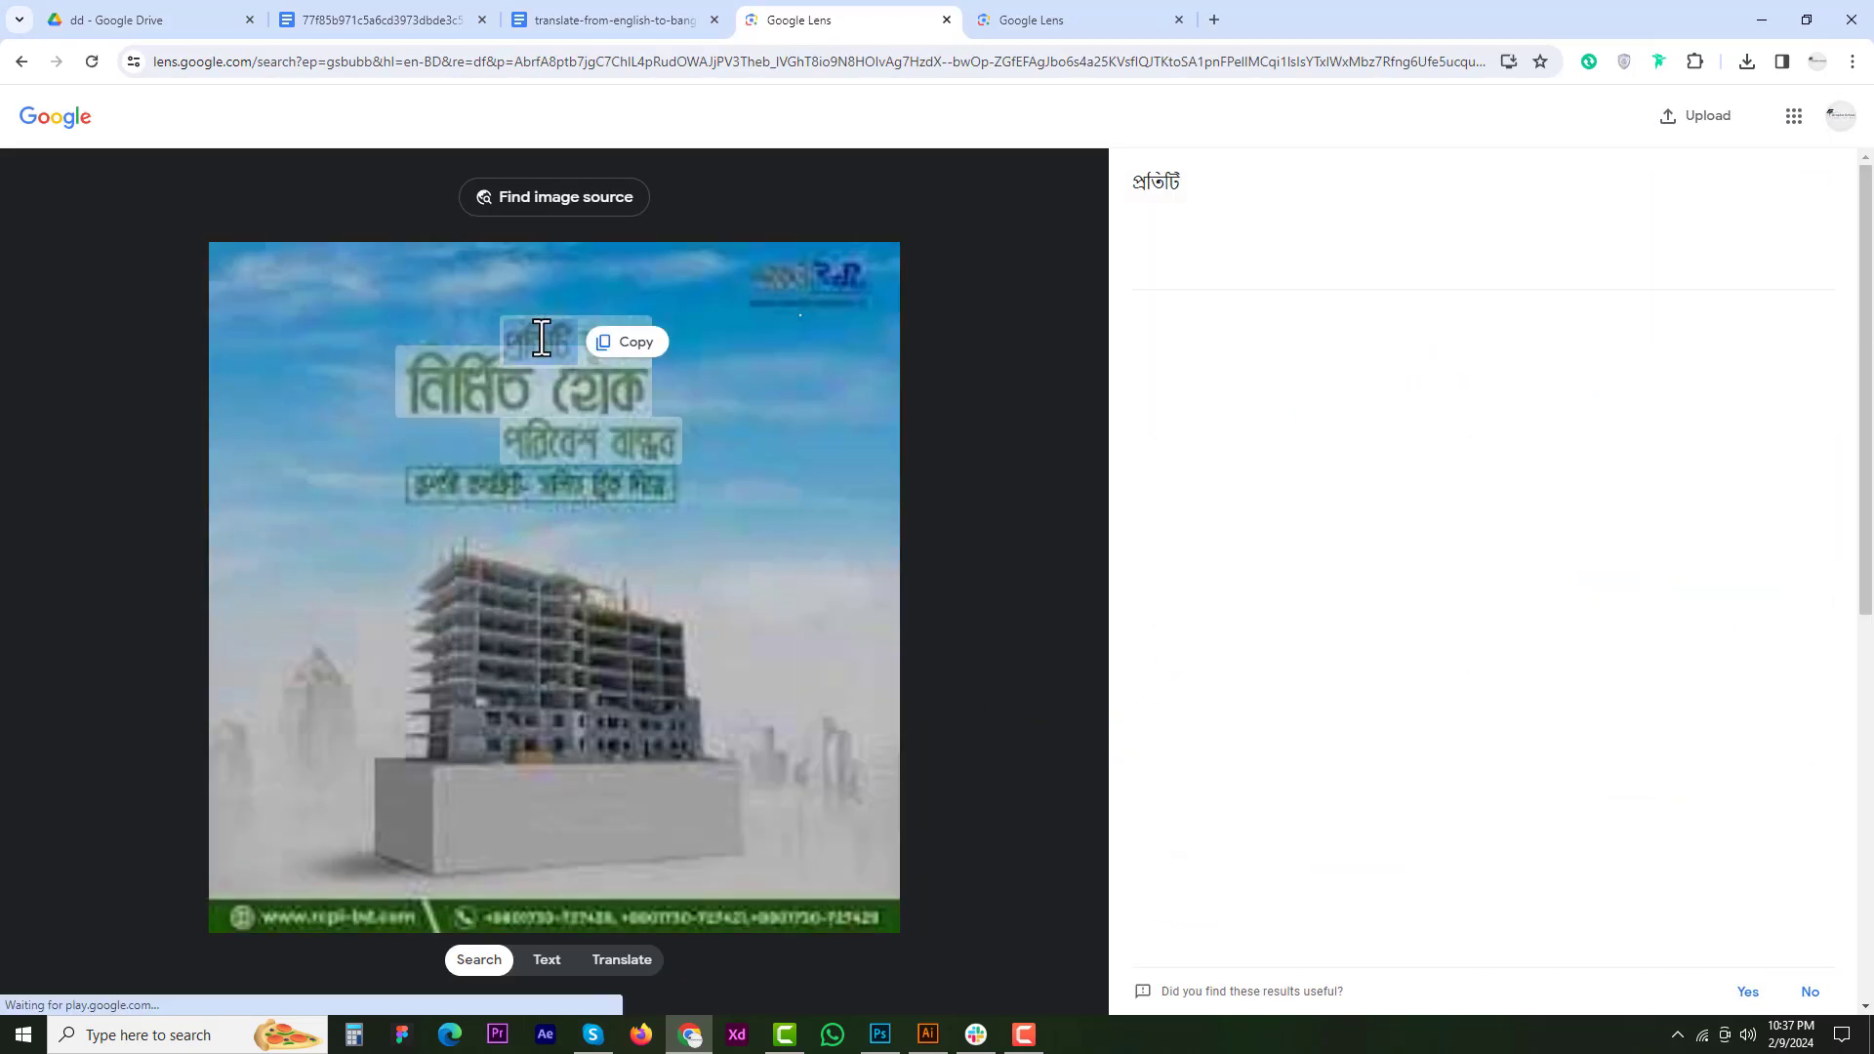
pyautogui.click(469, 397)
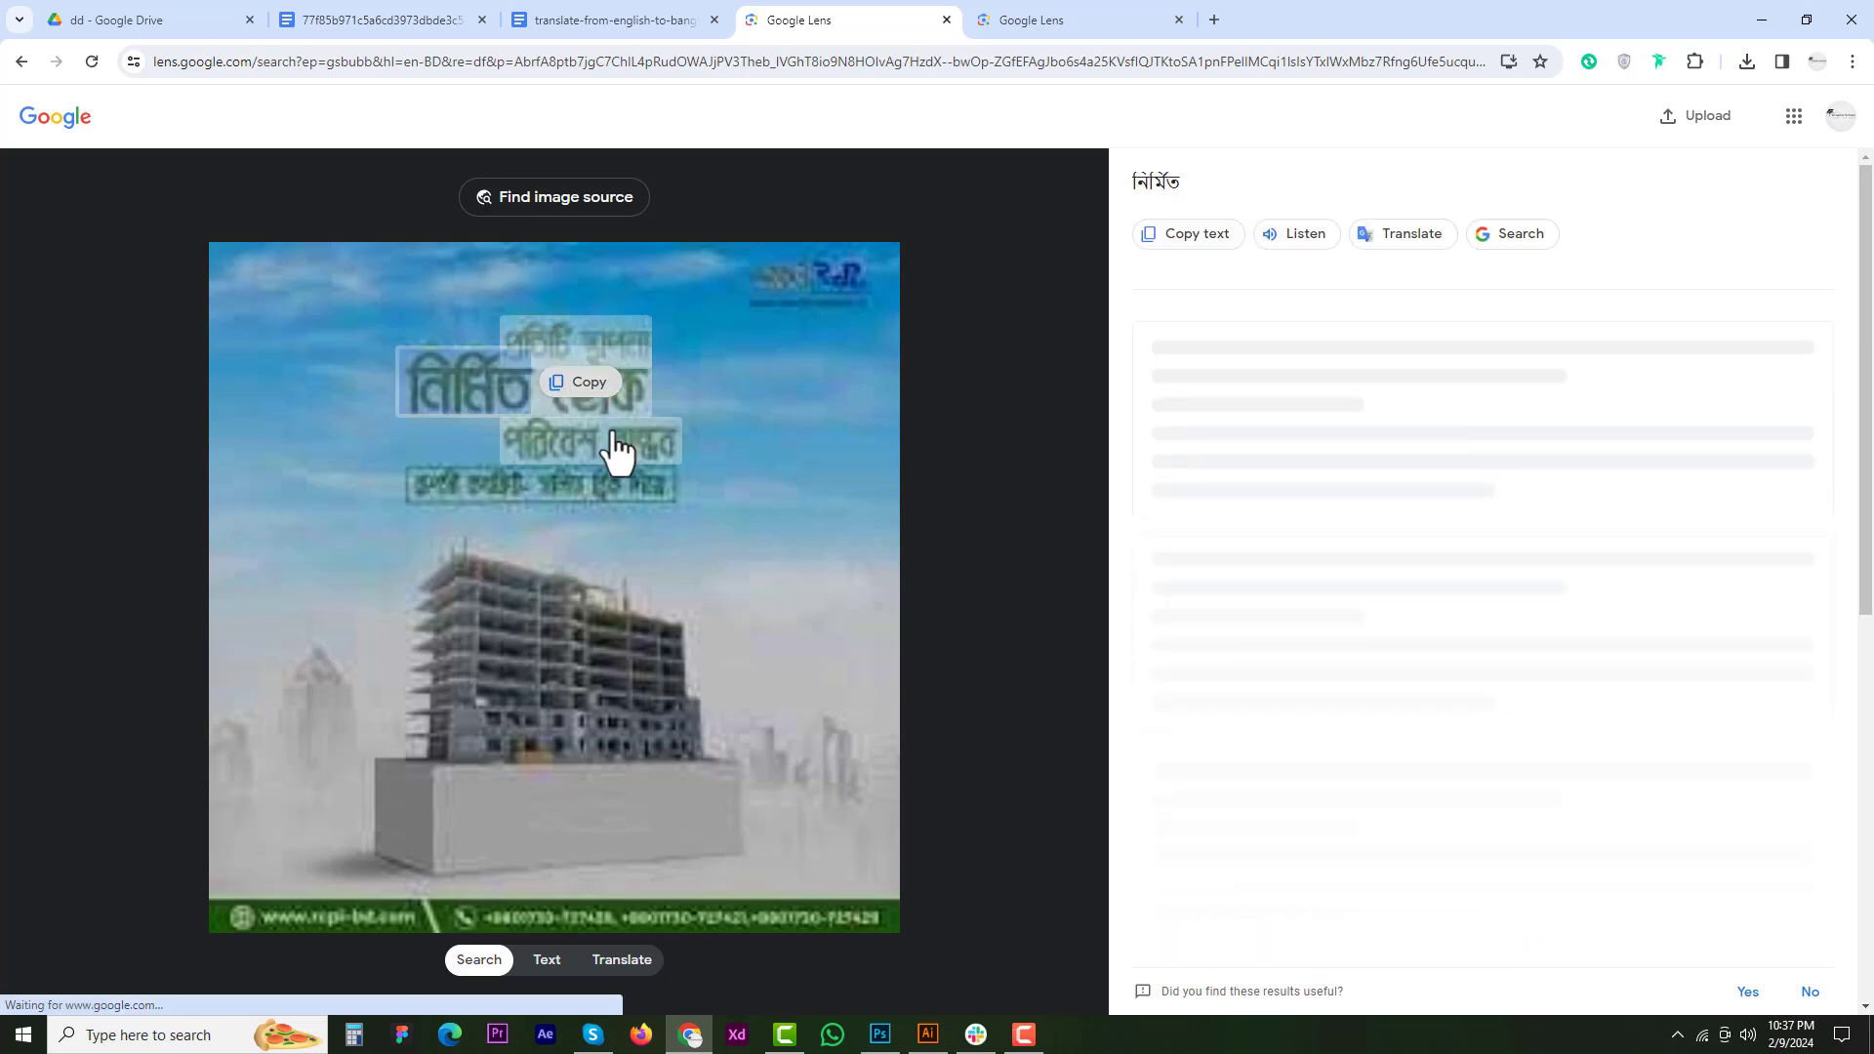
pyautogui.click(524, 919)
pyautogui.moveTo(533, 924); pyautogui.dragTo(280, 920)
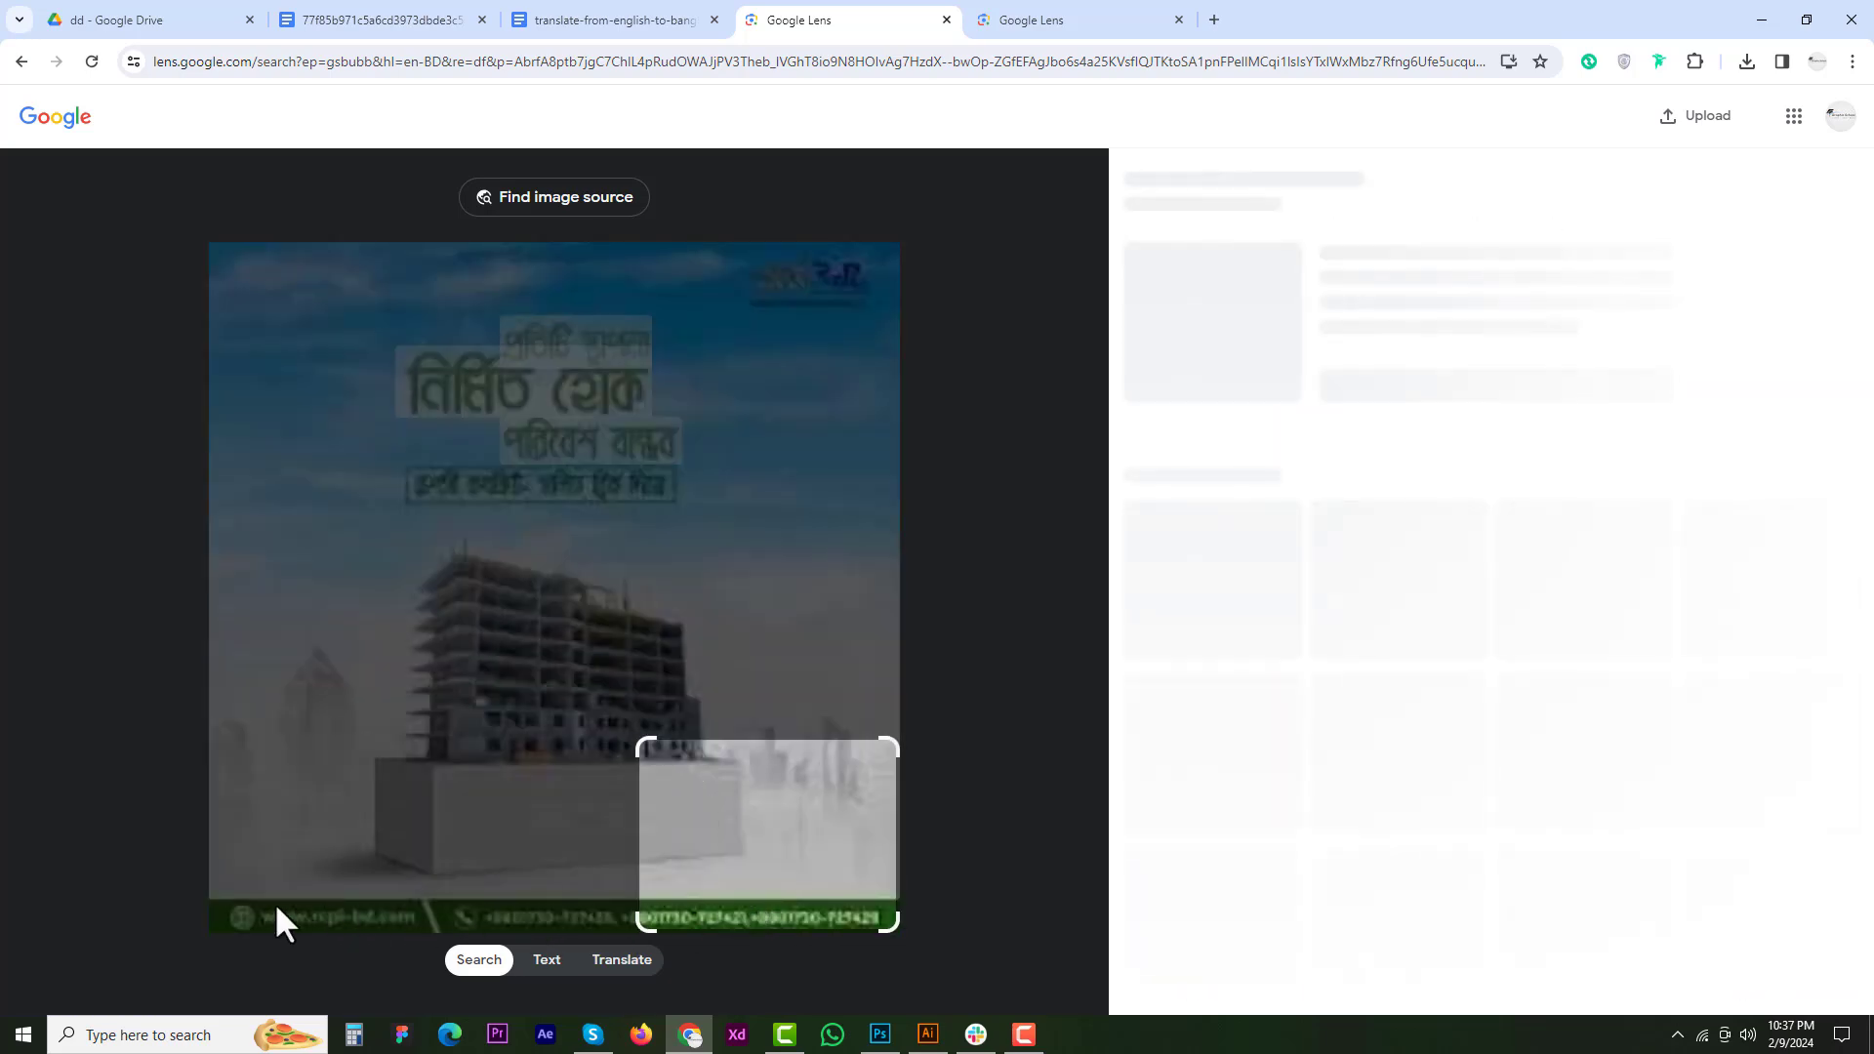
pyautogui.click(548, 921)
pyautogui.click(822, 918)
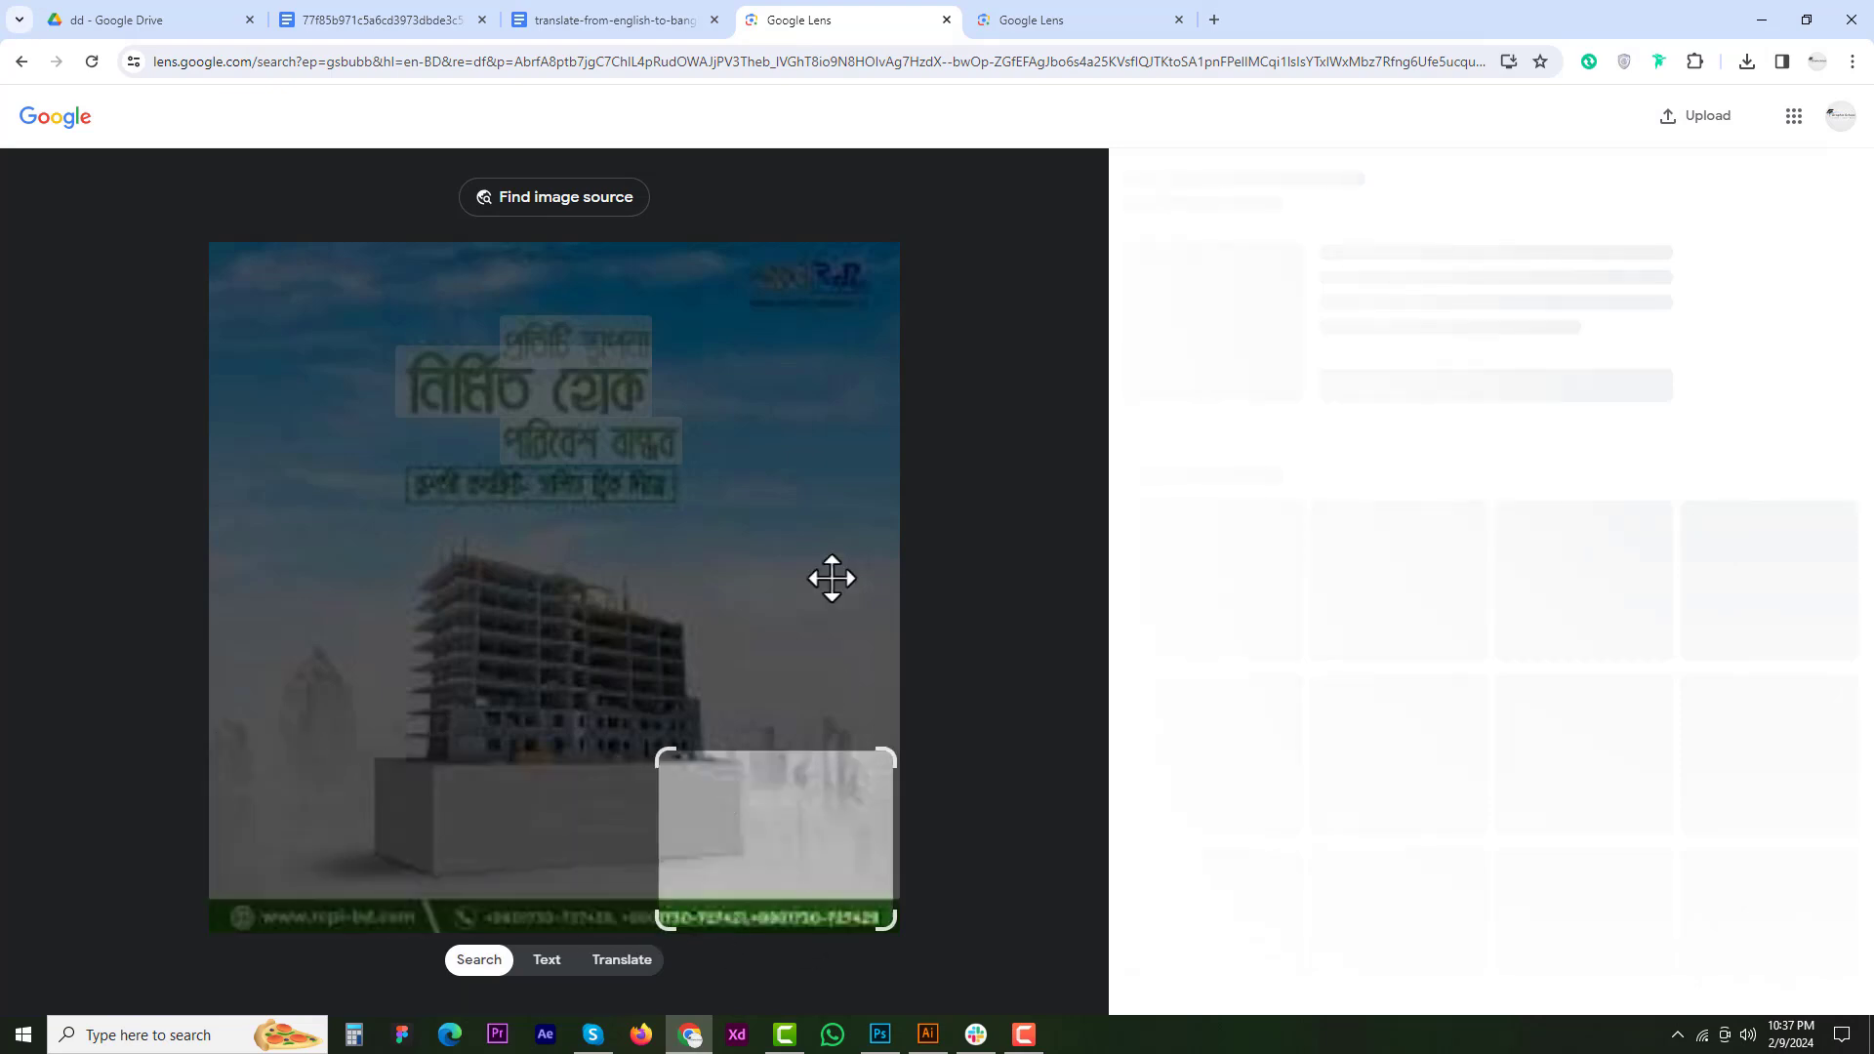
pyautogui.click(794, 293)
# - Check the recognised text of the headline words one at a time, from হোক, প্রতিটি and নির্মিত to পরিবেশ
pyautogui.click(537, 397)
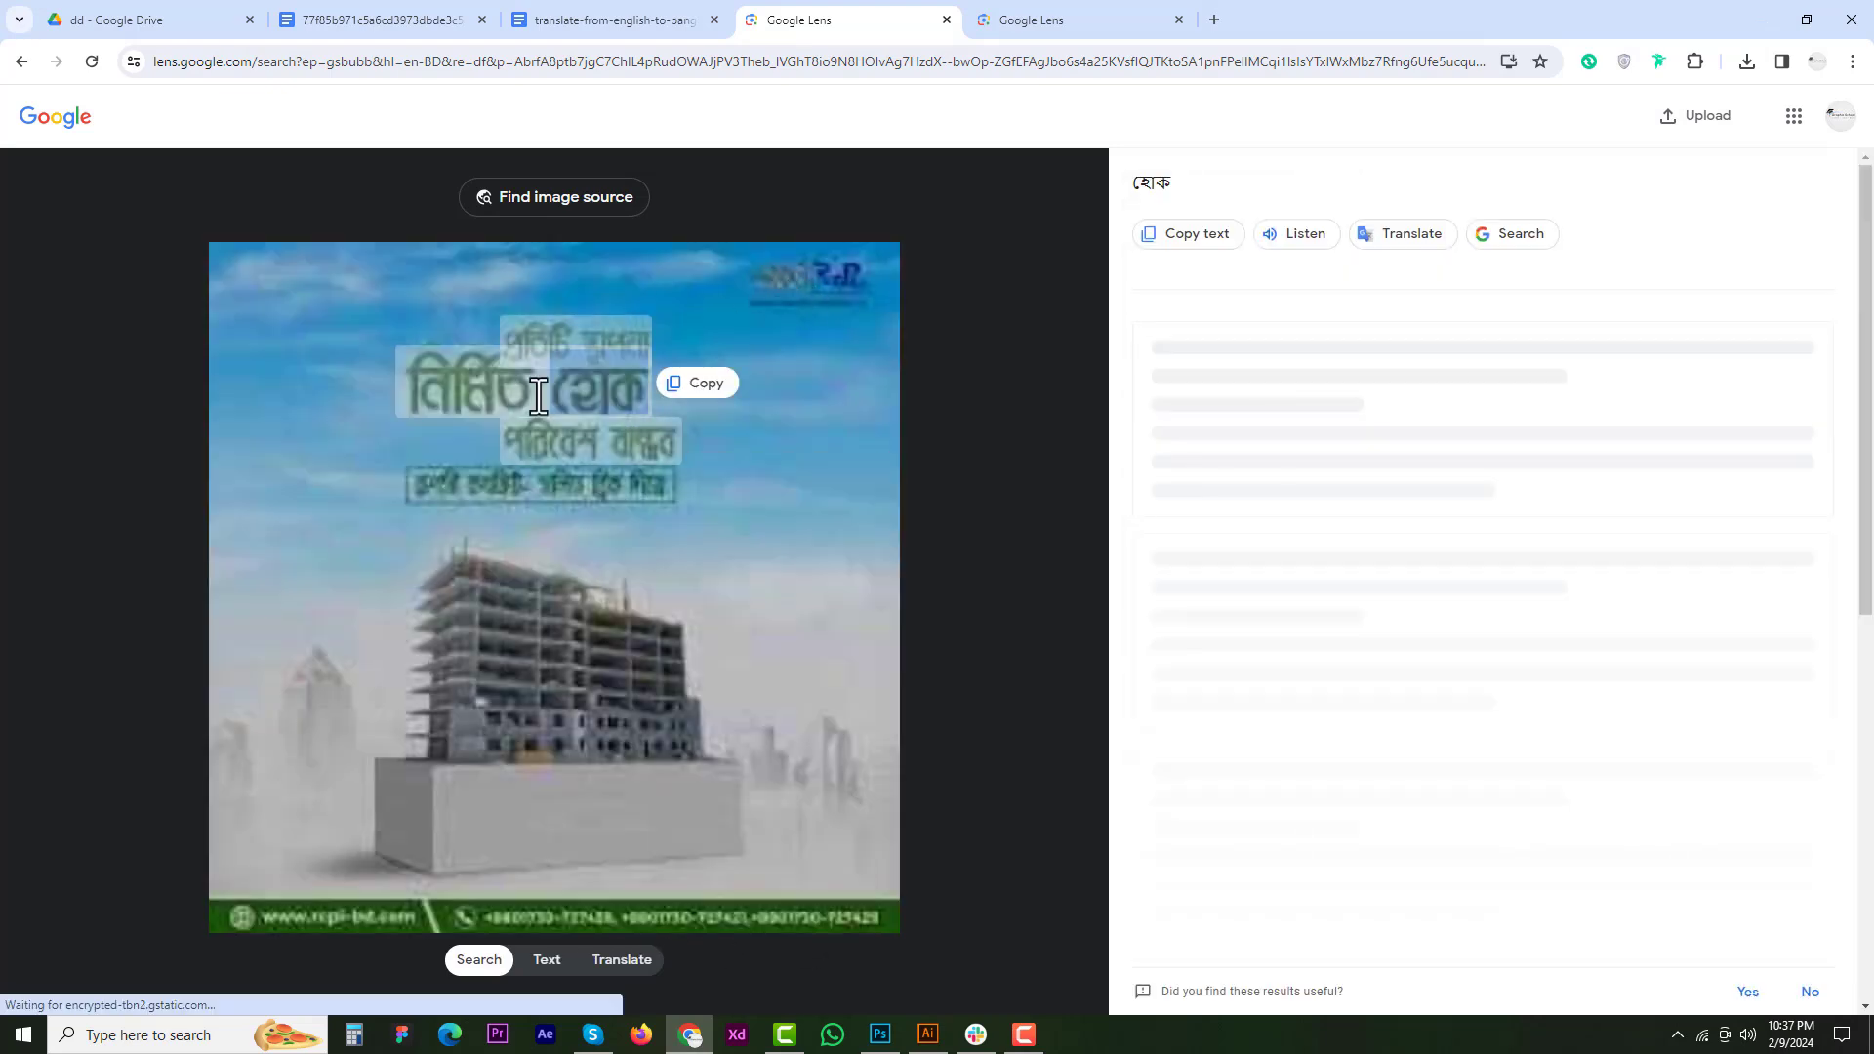
pyautogui.click(551, 337)
pyautogui.click(484, 378)
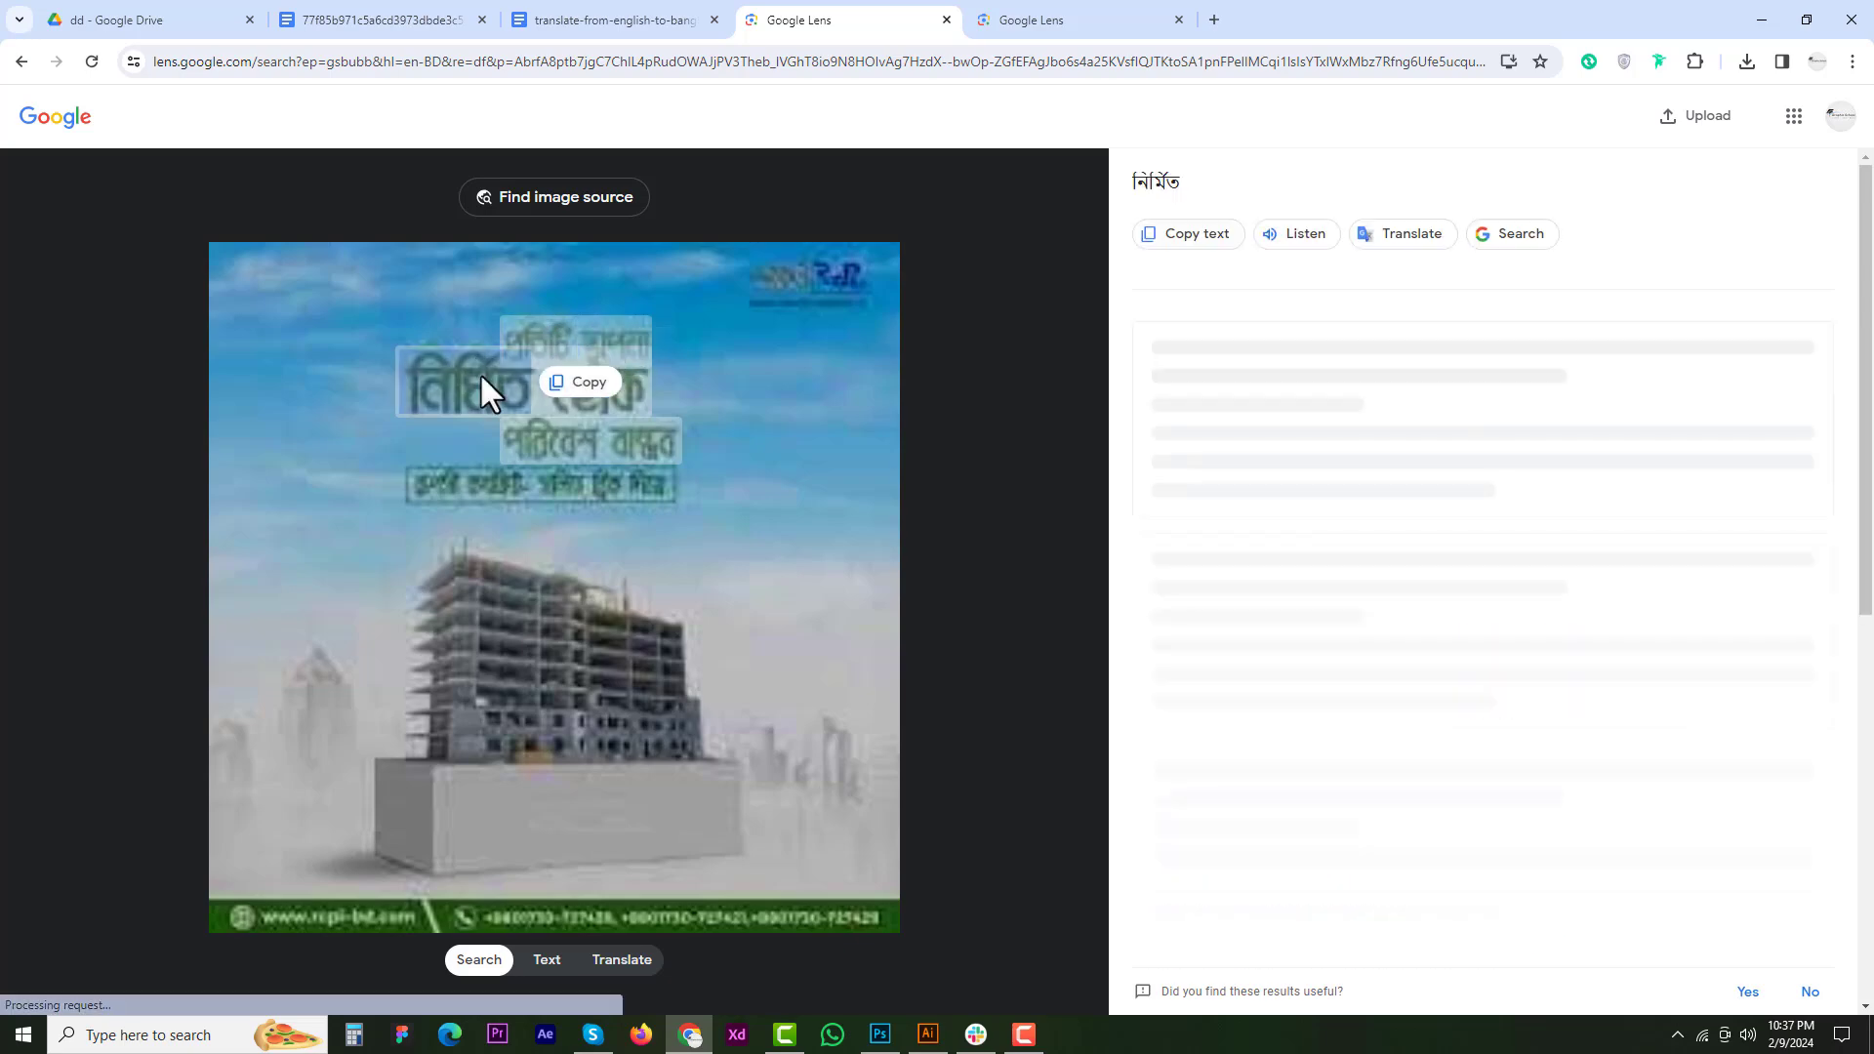
pyautogui.click(630, 395)
pyautogui.click(540, 449)
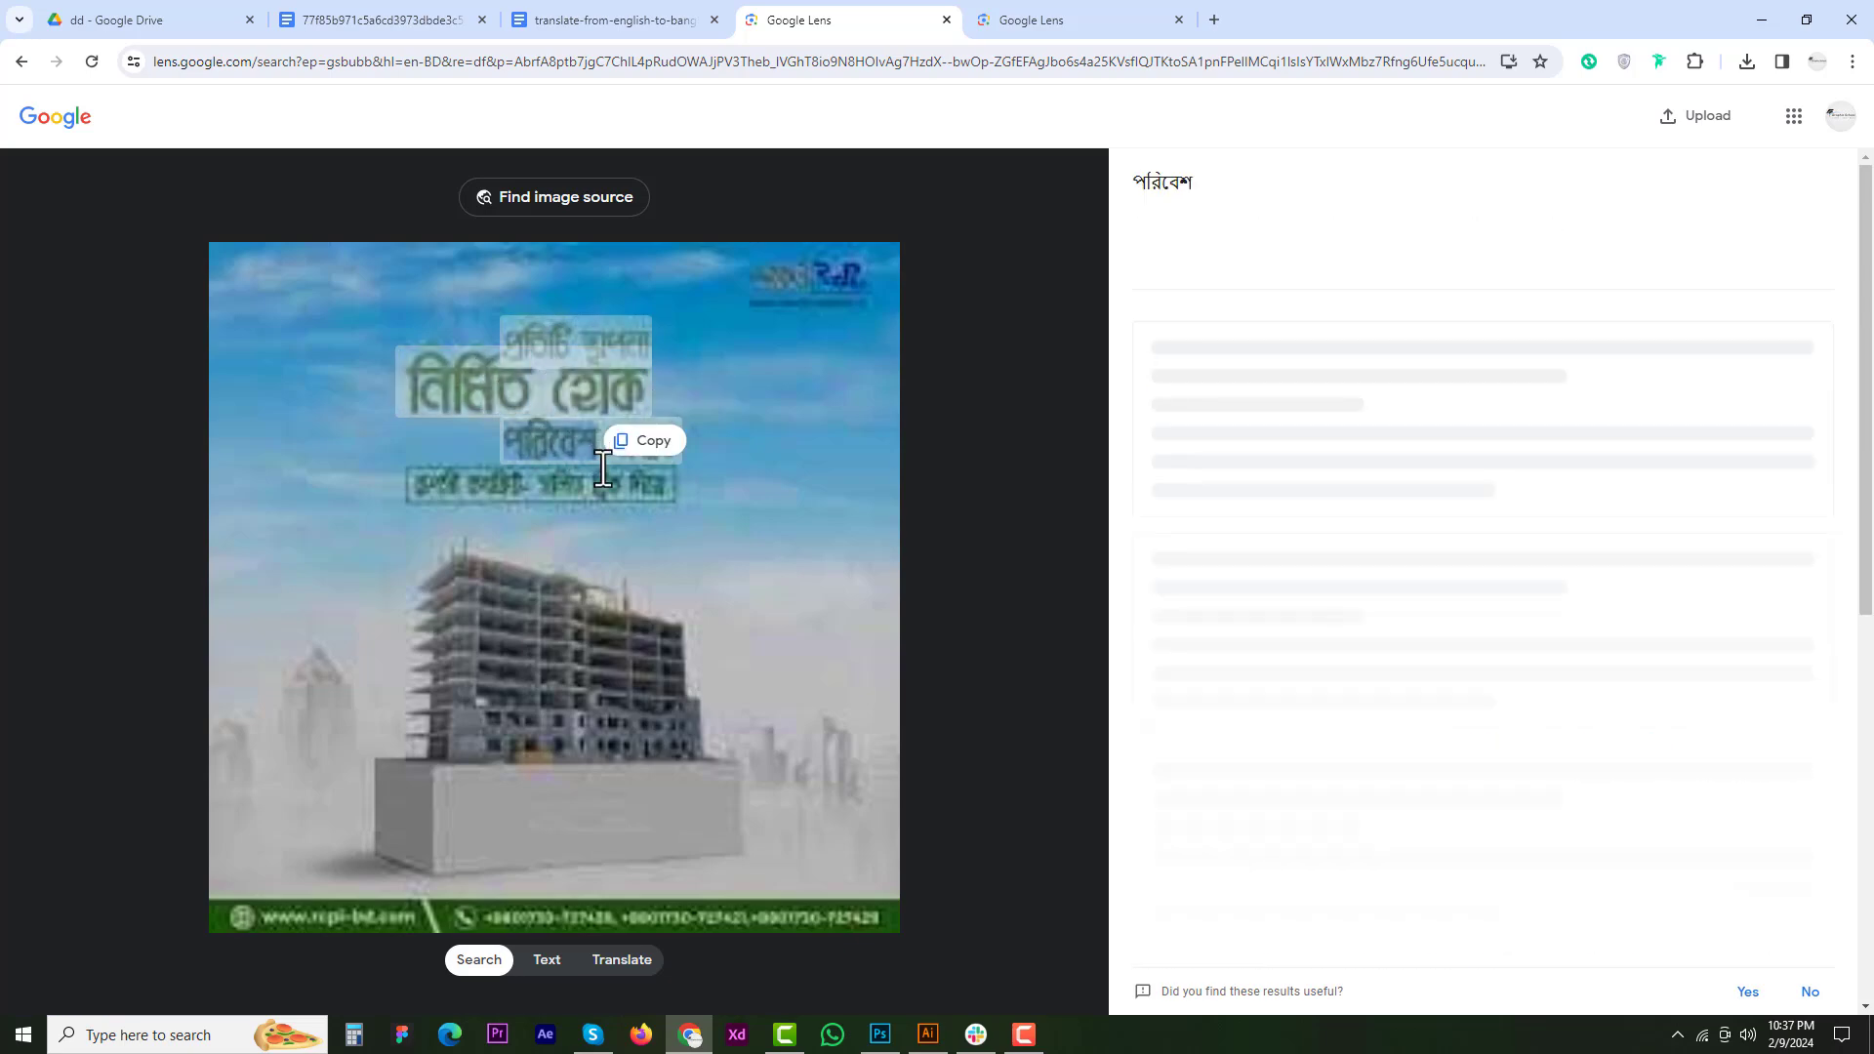
# - Try selecting the small boxed line under the headline, and check the recognition of বান্ধব, পরিবেশ, হোক, নির্মিত and স্থাপনা
pyautogui.click(419, 476)
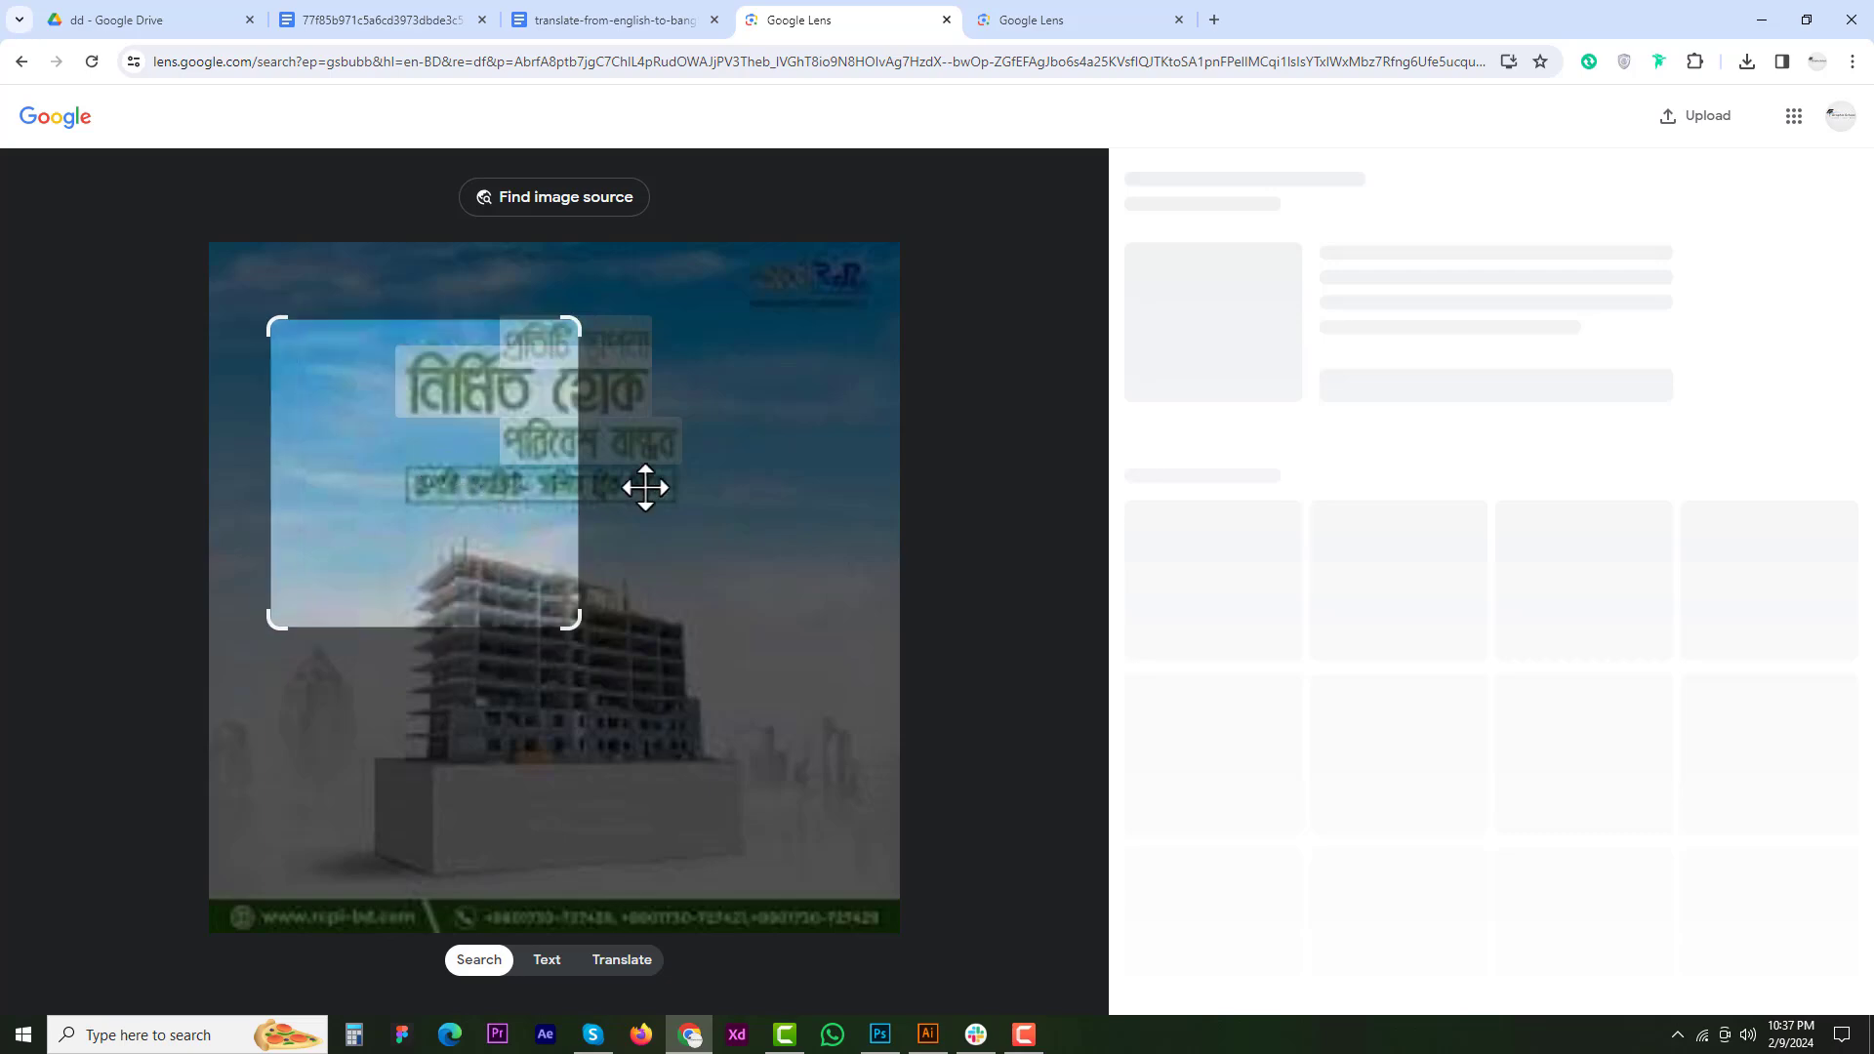
pyautogui.click(647, 436)
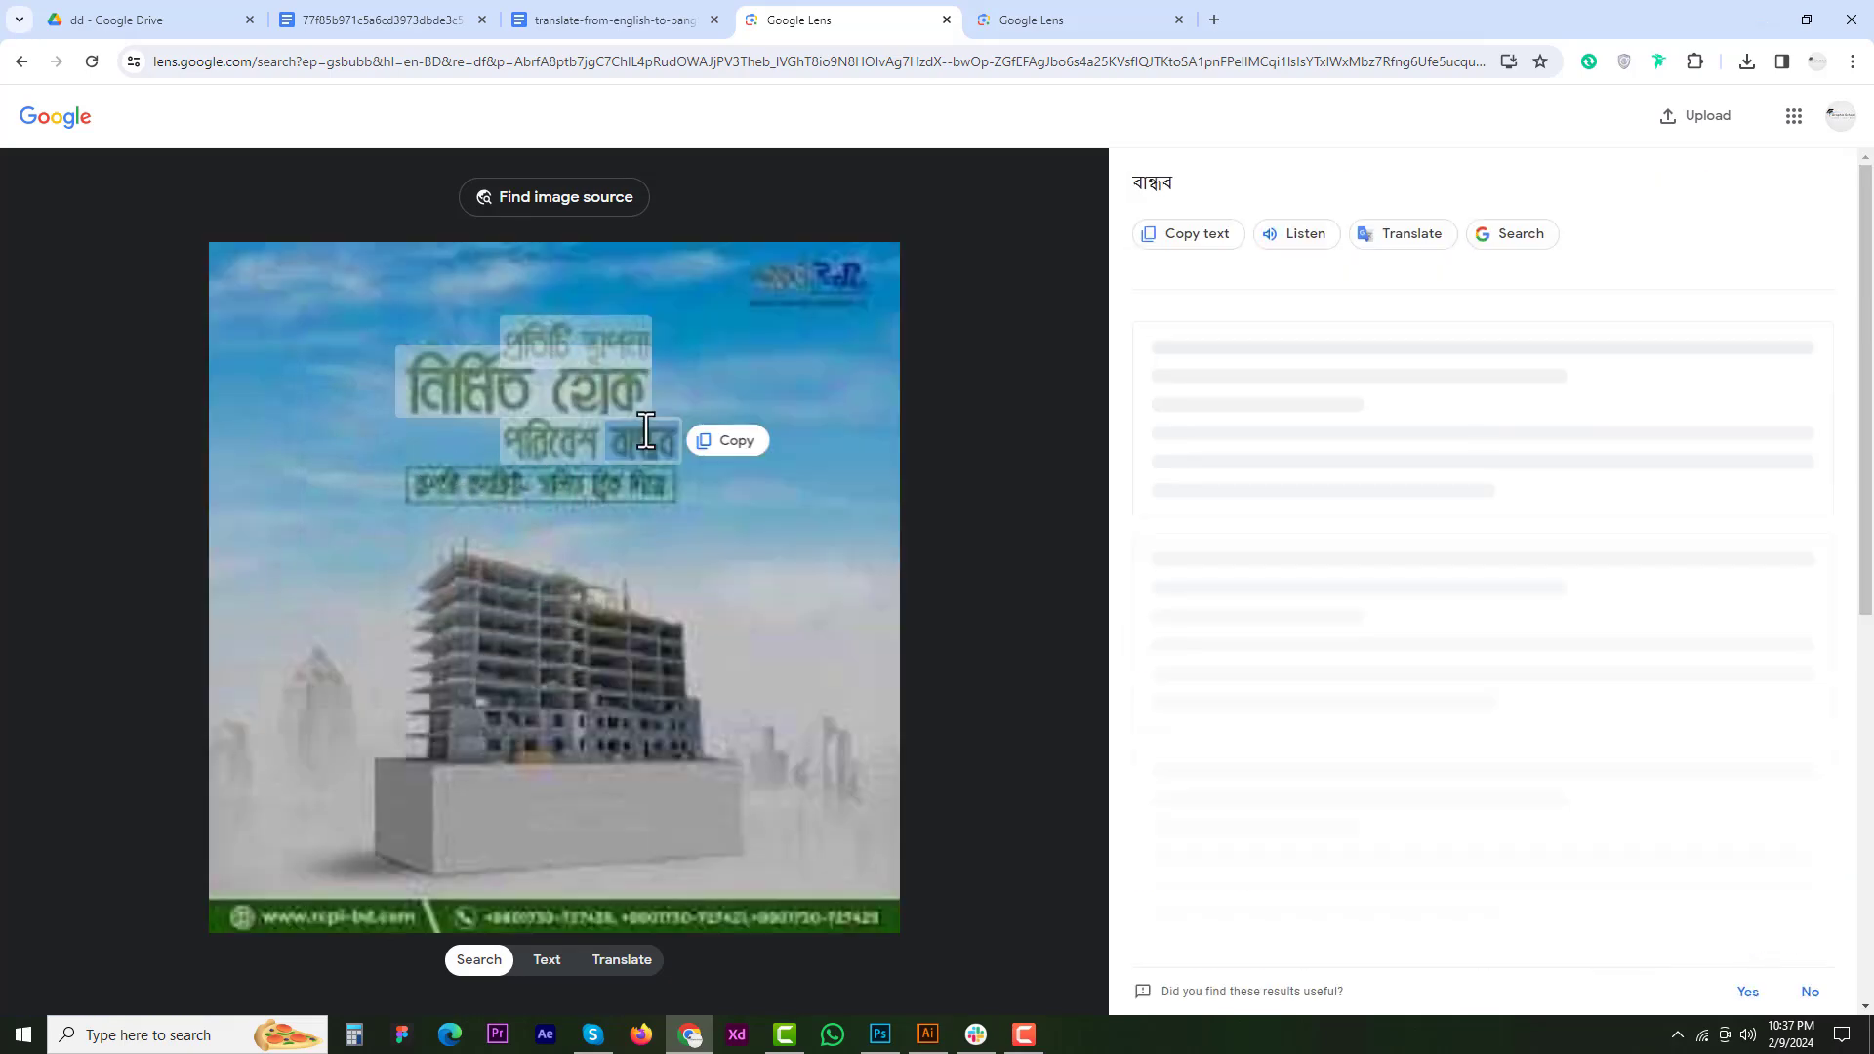
pyautogui.click(560, 439)
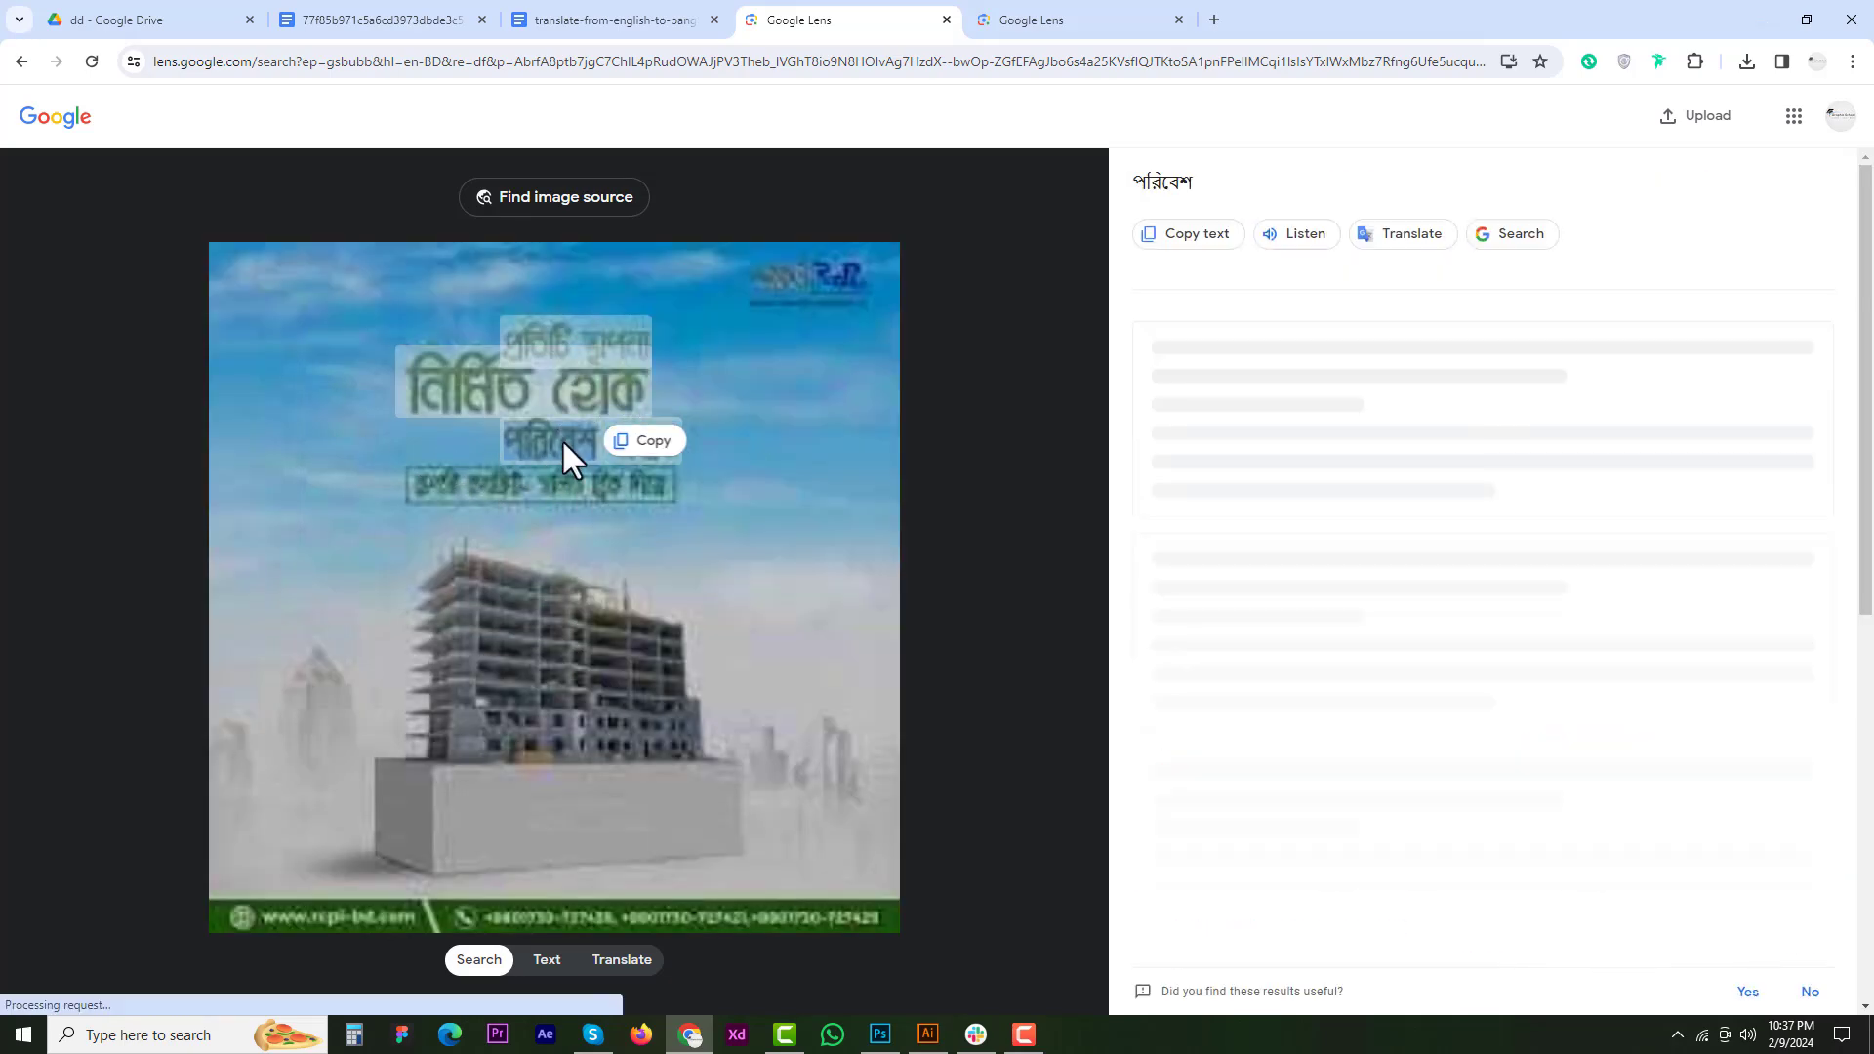
pyautogui.click(603, 391)
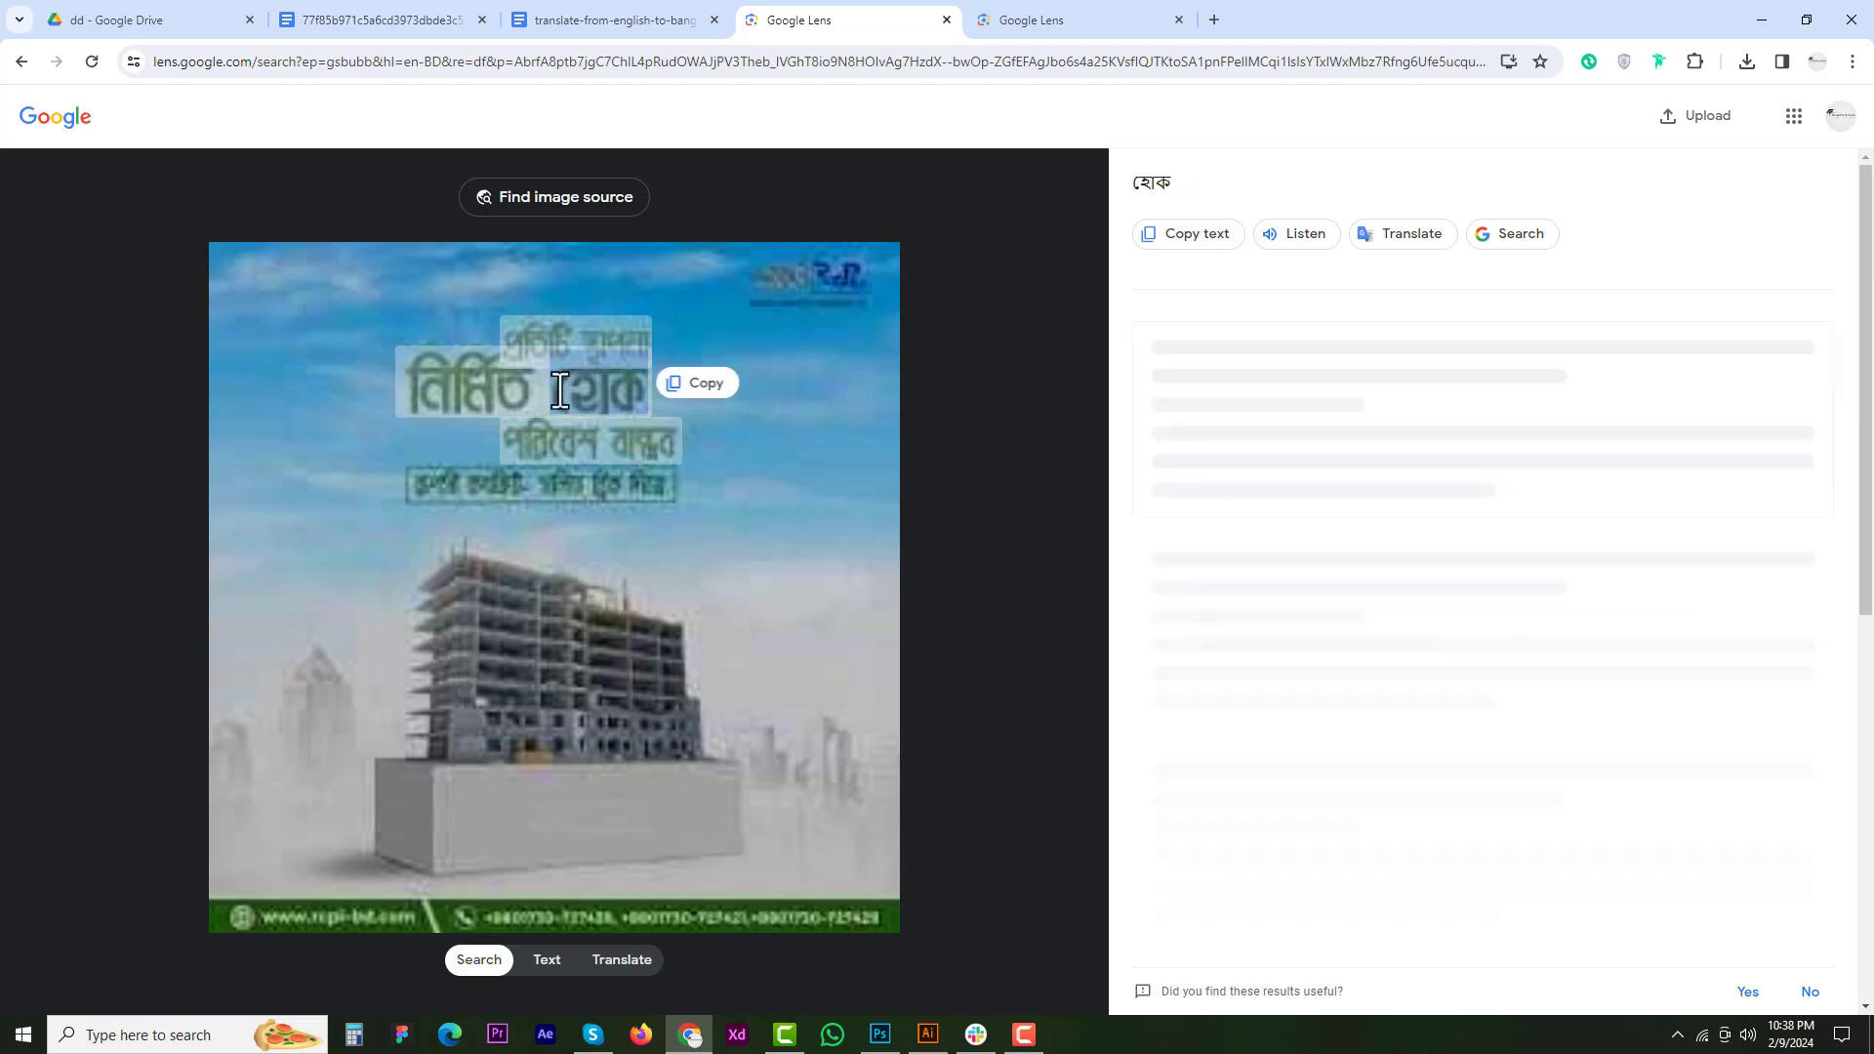
pyautogui.click(483, 384)
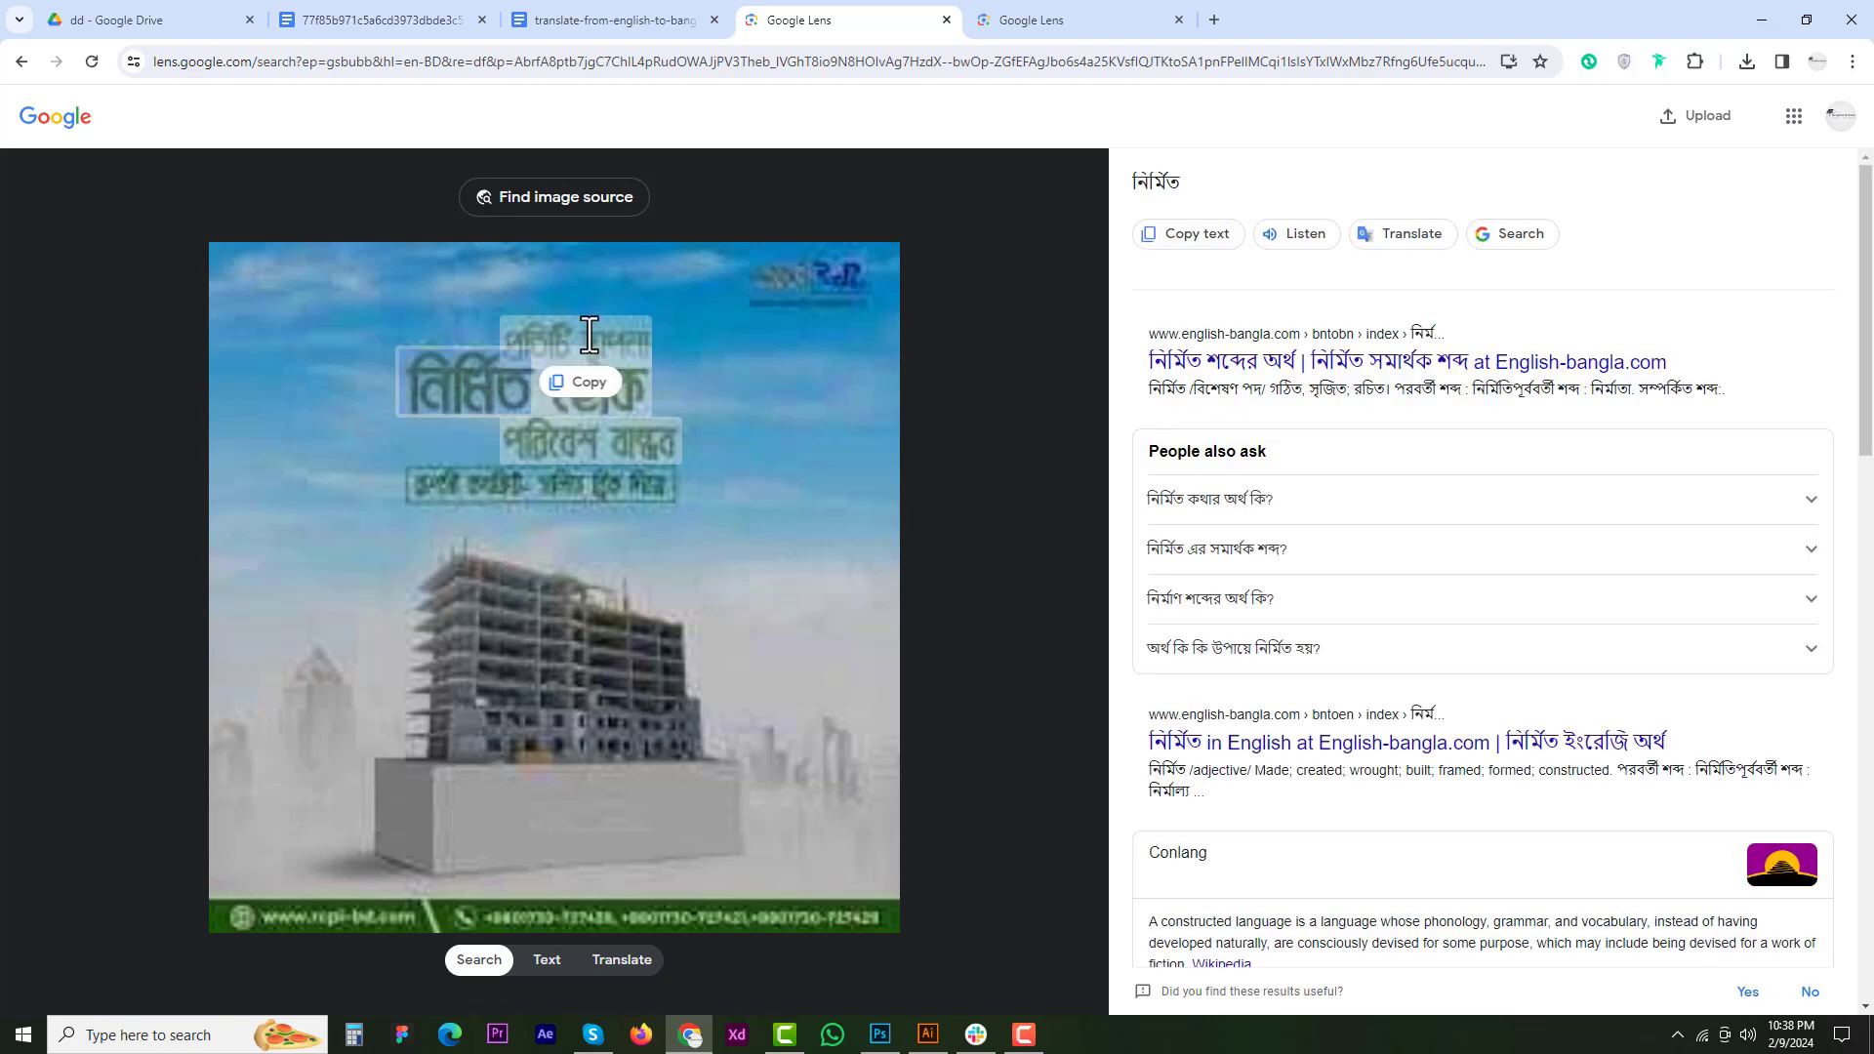
pyautogui.click(590, 335)
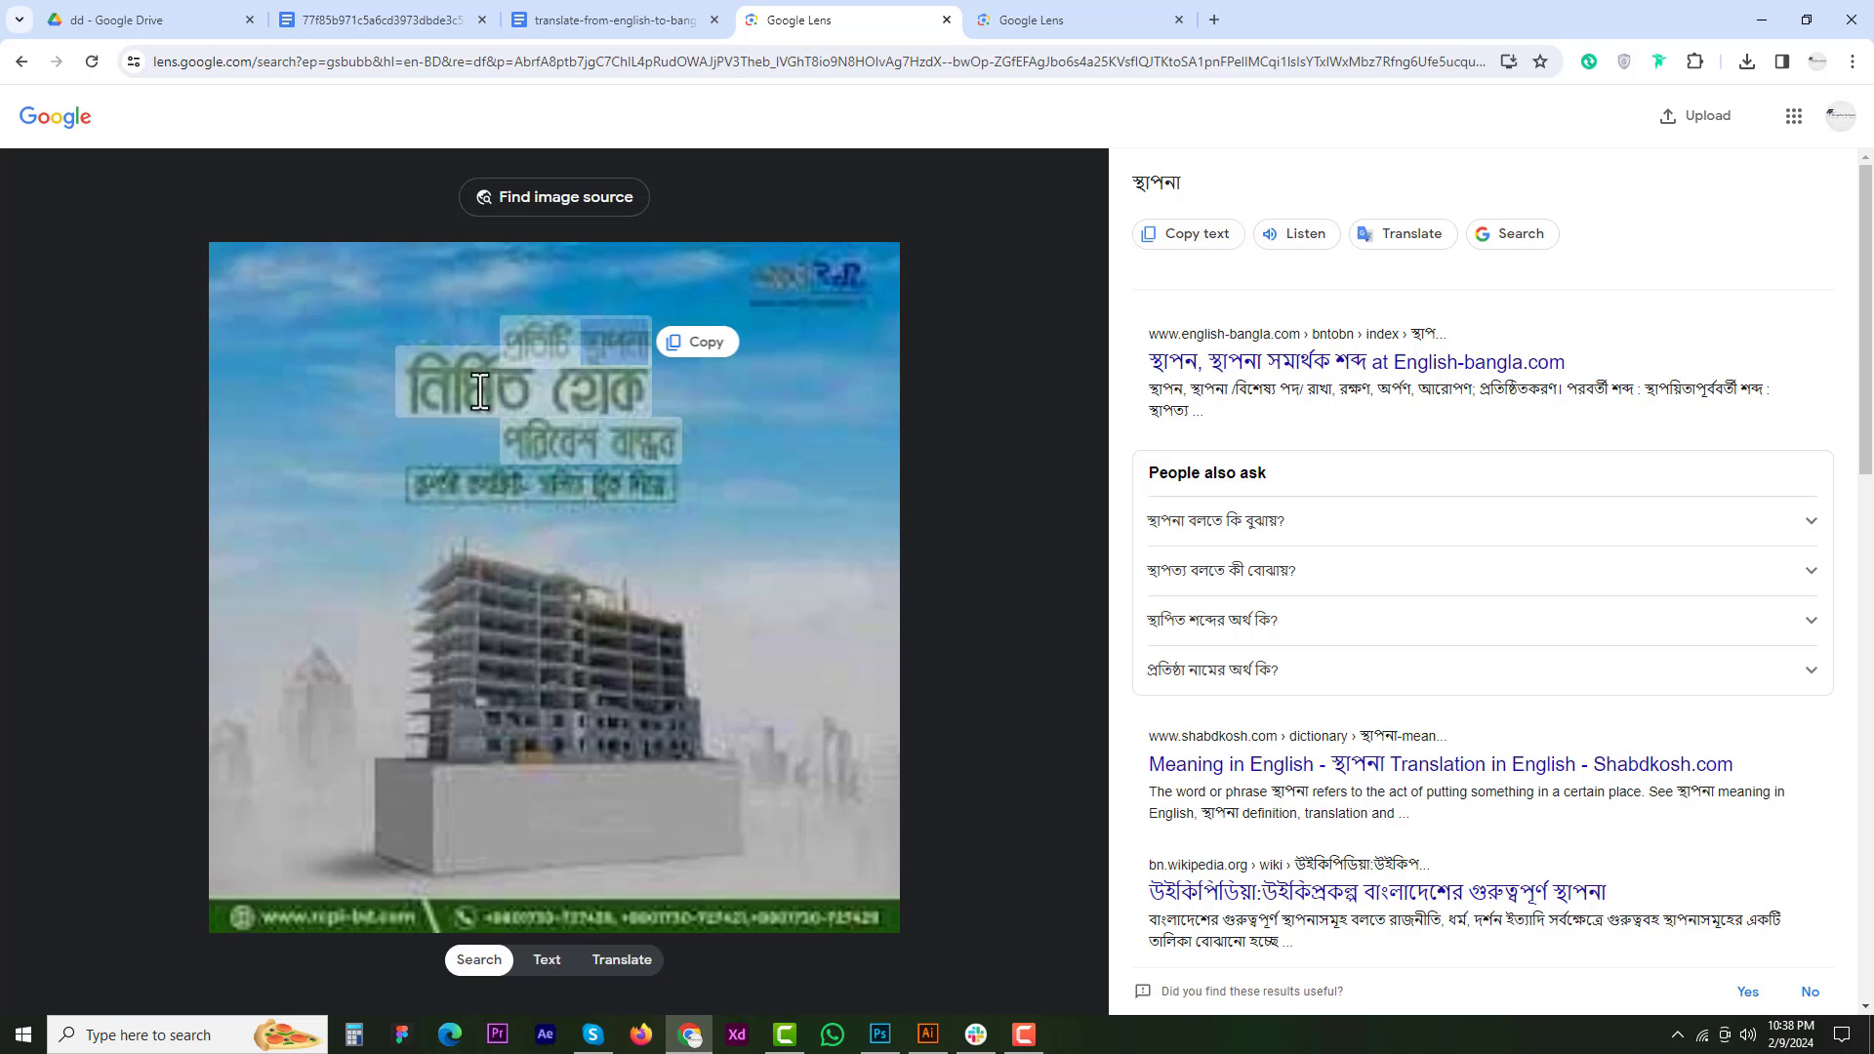
# - Switch Google Lens to text recognition and select the headline text from প্রতিটি through হোক in the advertisement image
pyautogui.click(547, 961)
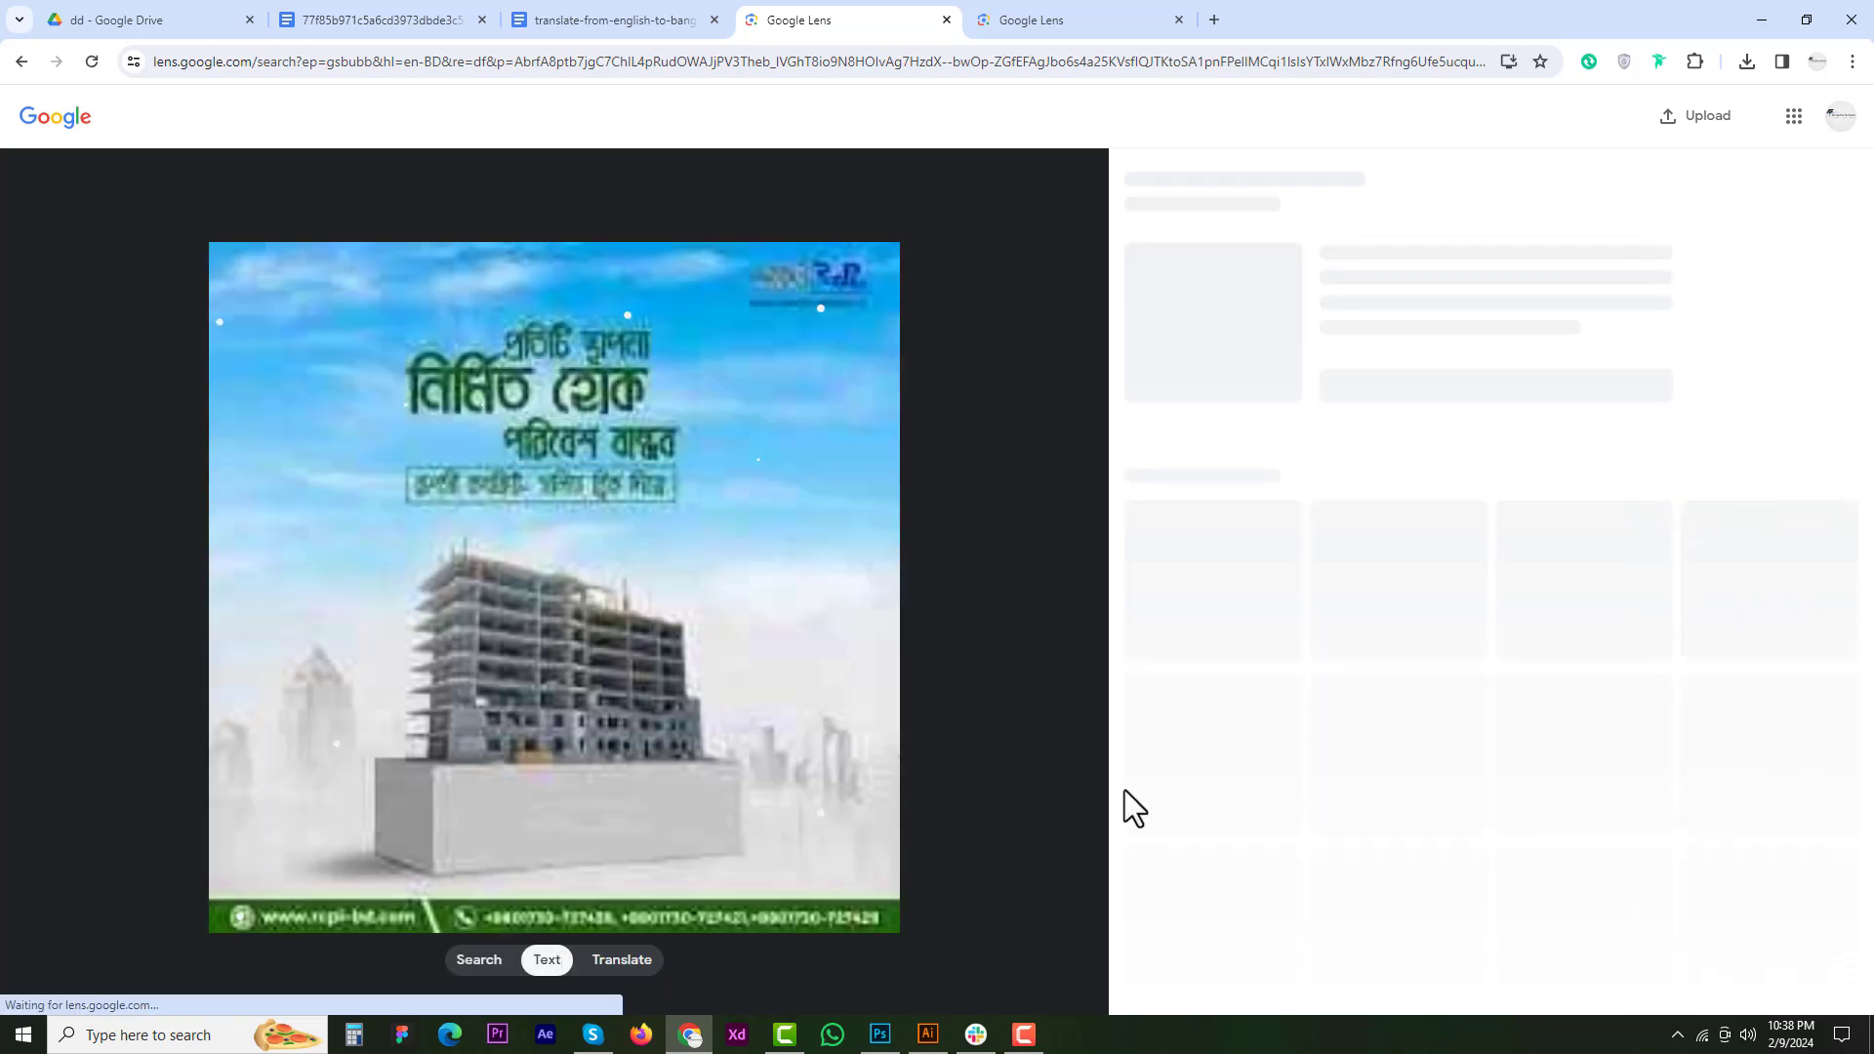
pyautogui.click(574, 376)
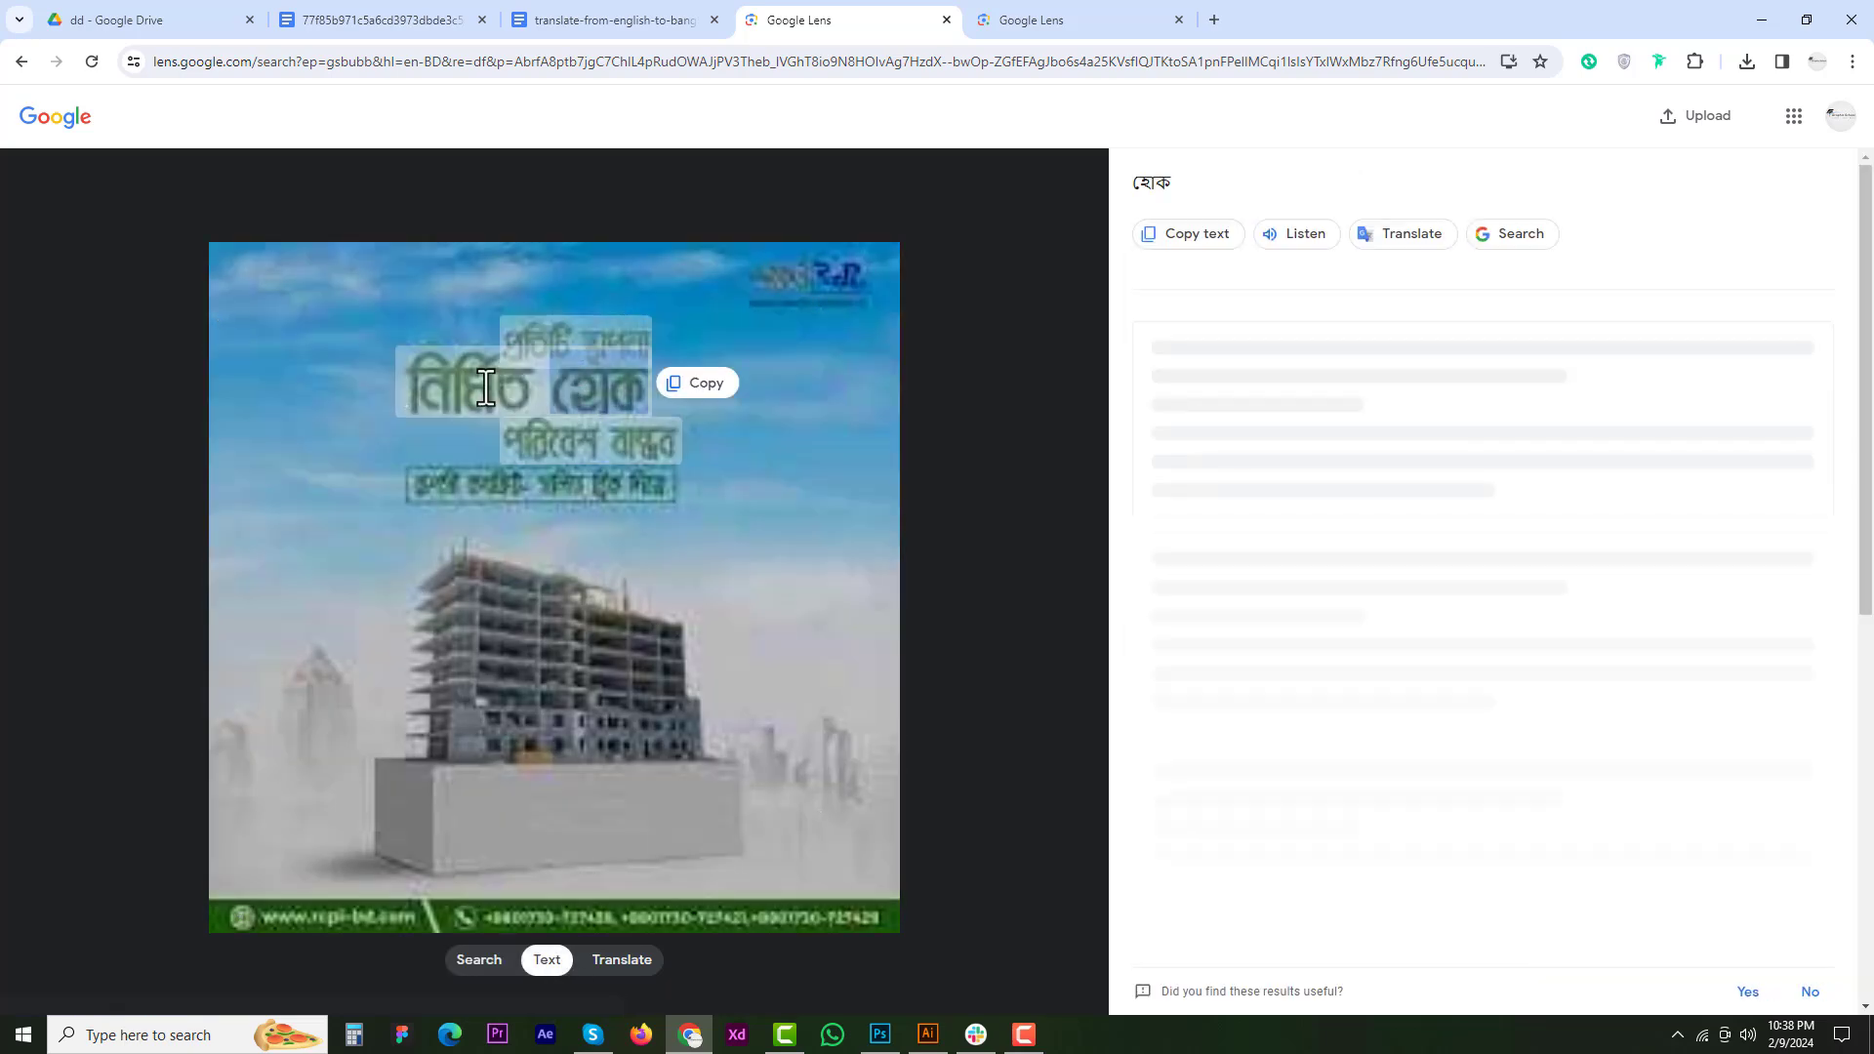
pyautogui.click(489, 364)
pyautogui.moveTo(528, 335); pyautogui.dragTo(663, 404)
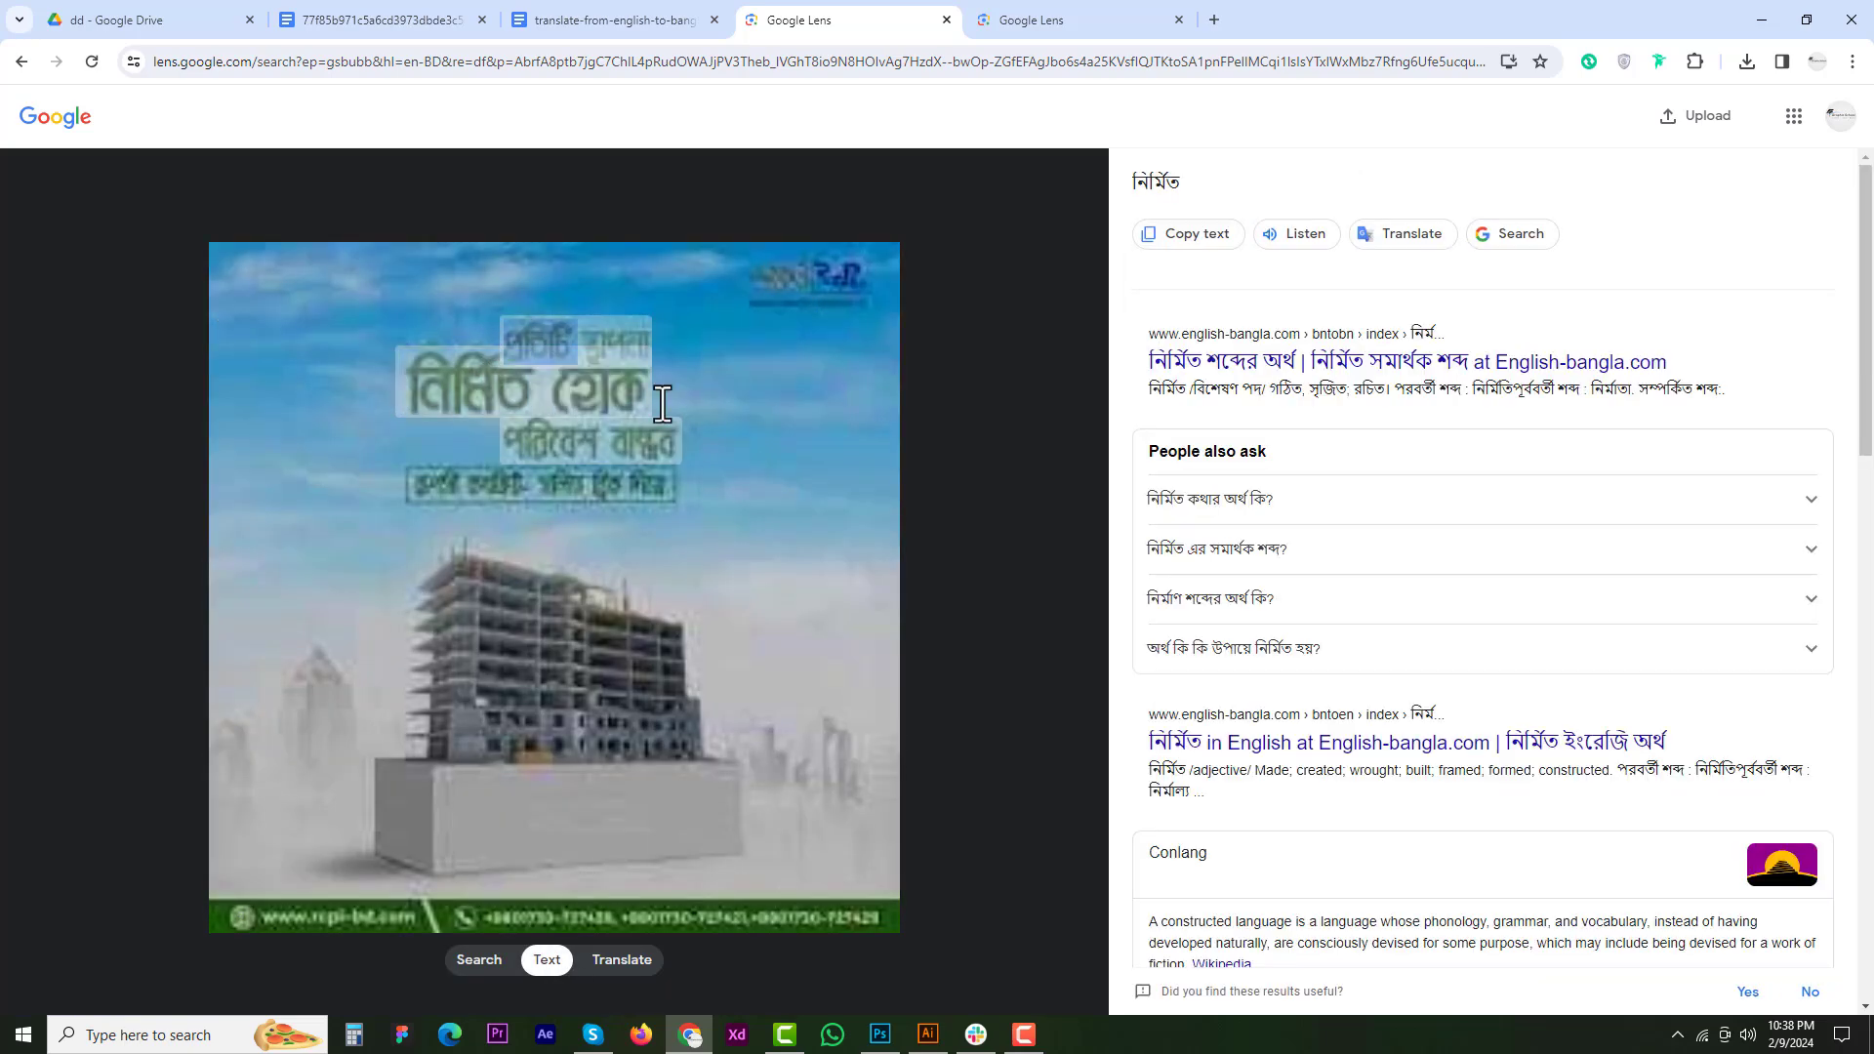